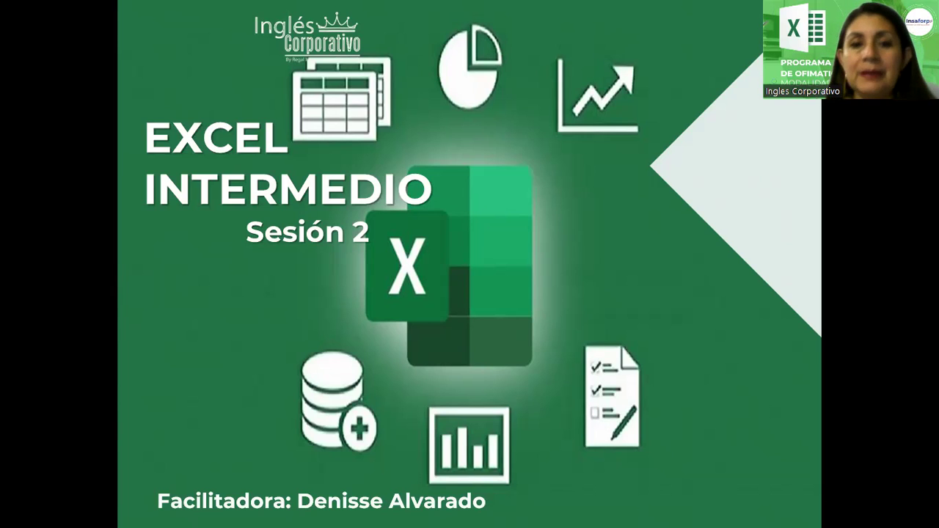
# Advance the slideshow to the 'Objetivo de la sesión' slide about nested IF.
pyautogui.press('Right')
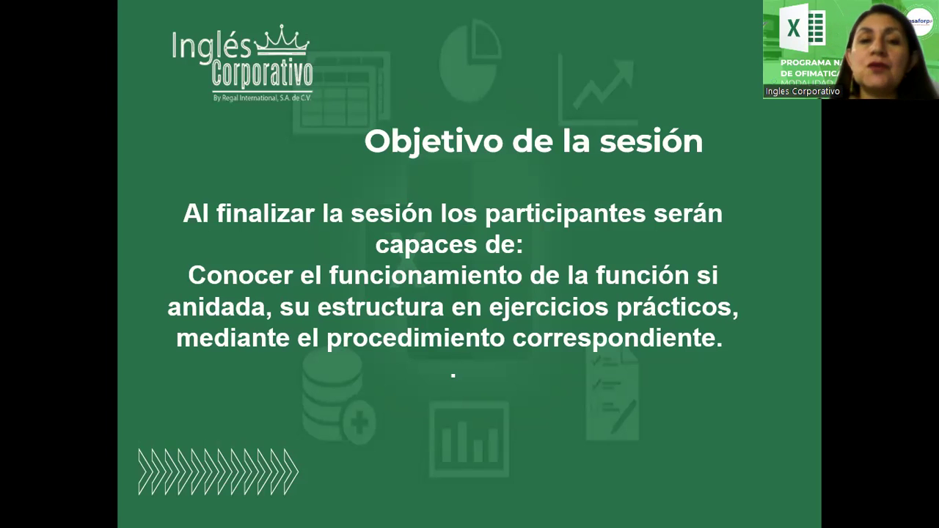
# Move on to the 'Función SI anidada' slide covering nested IF and its 64-function limit.
pyautogui.click(771, 223)
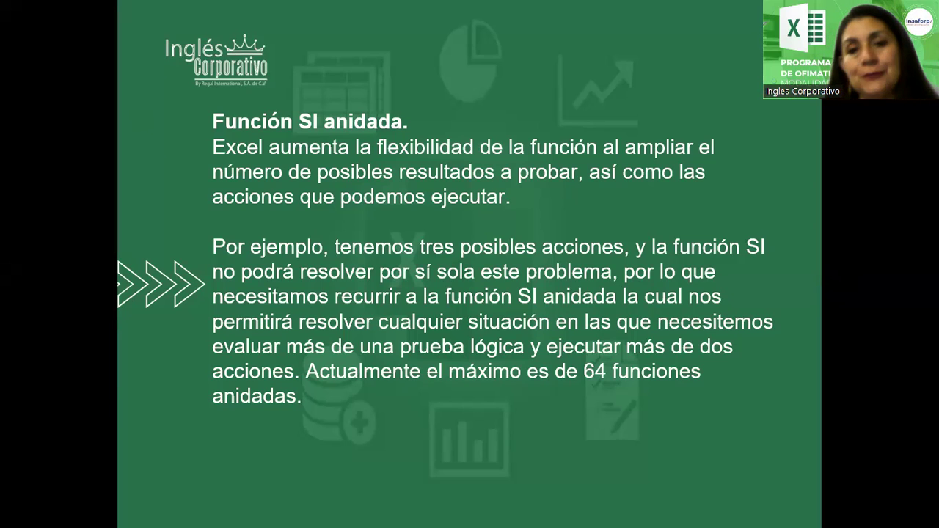
# Show the example slide grading Puntuación scores as Malo, Promedio, Bueno or Excelente.
pyautogui.click(399, 229)
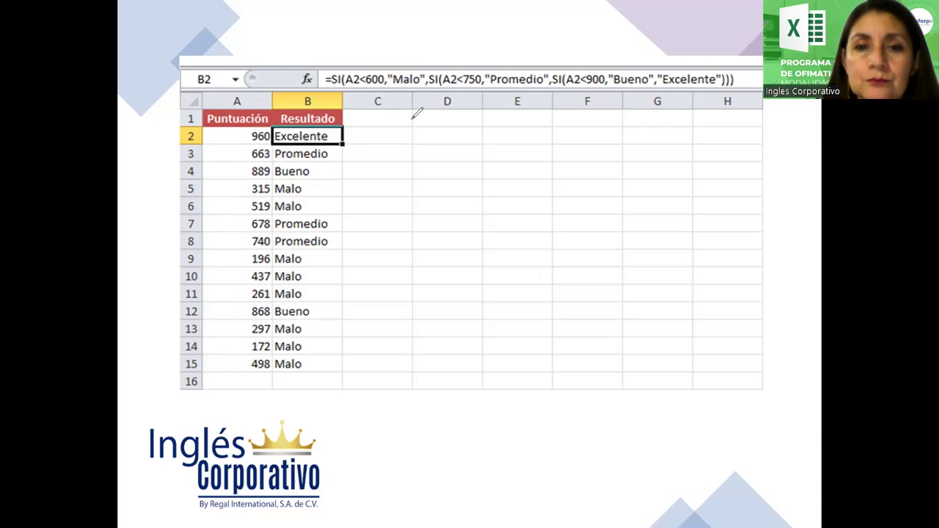
# Ink-mark the nested SI example slide, then advance to the Desarrollo de Ejercicios slide.
pyautogui.click(237, 75)
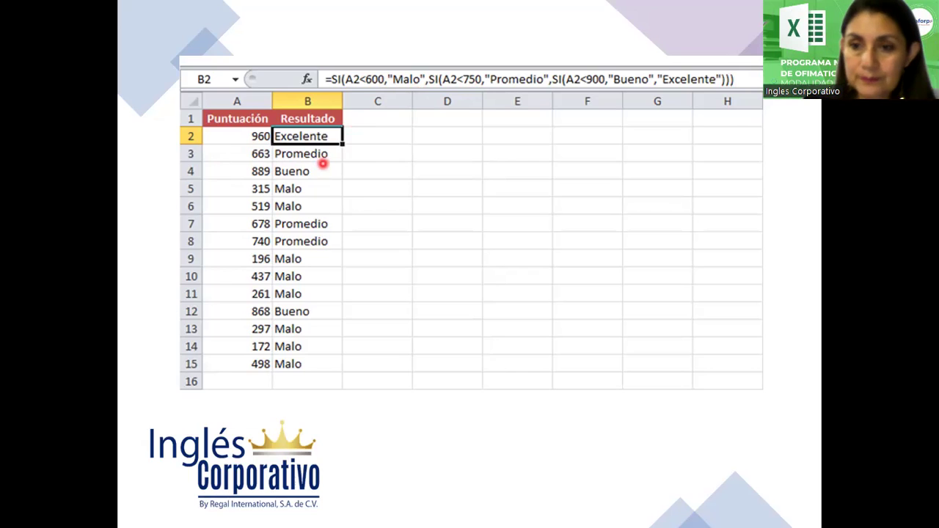
pyautogui.click(425, 237)
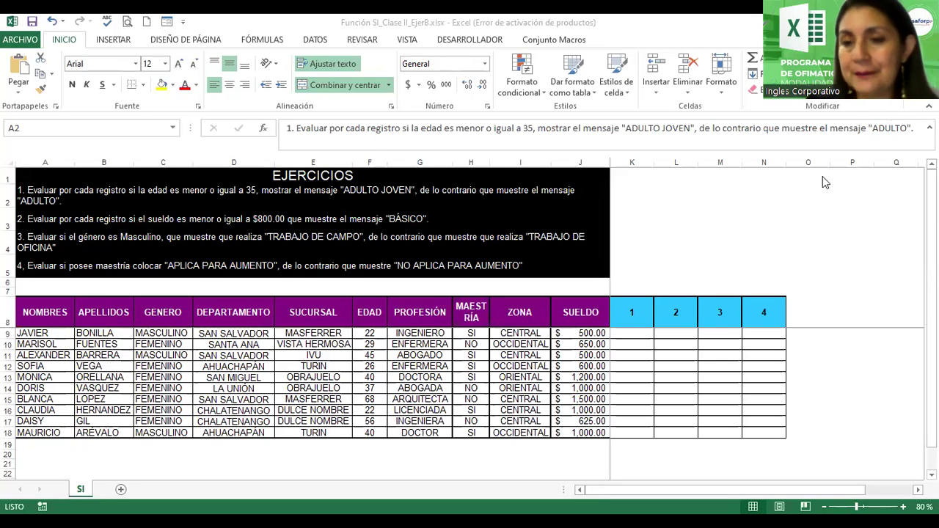
# Begin a formula with '=' in K9, the first employee's column 1 answer cell.
pyautogui.click(628, 334)
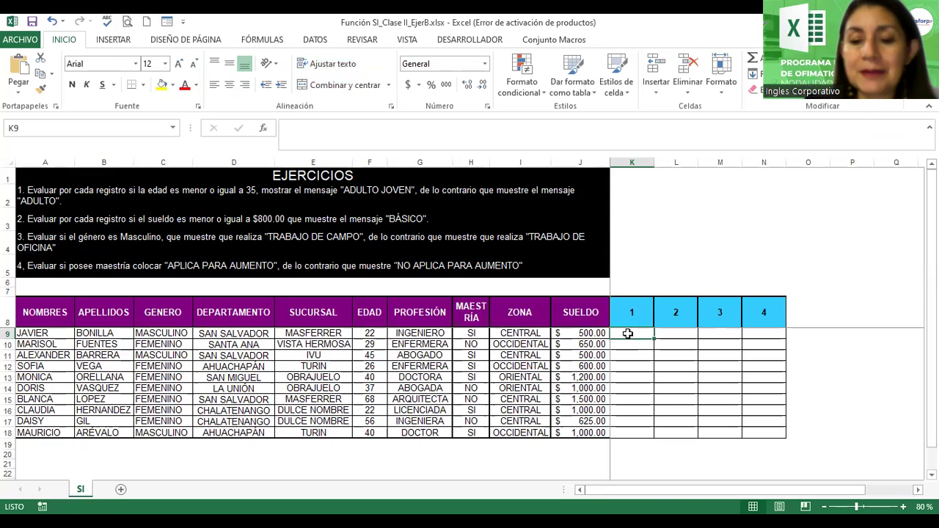
pyautogui.write('=')
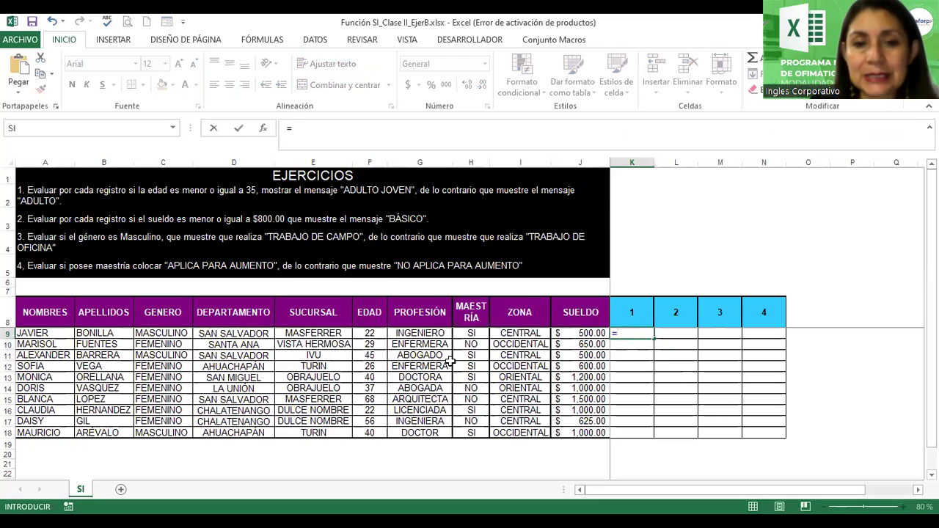
# Enter =SI(F9<=35;"Adulto Joven";"Adulto") in K9 to classify the first employee's age.
pyautogui.write('si(')
pyautogui.press('Left')
pyautogui.press('Left')
pyautogui.press('Left')
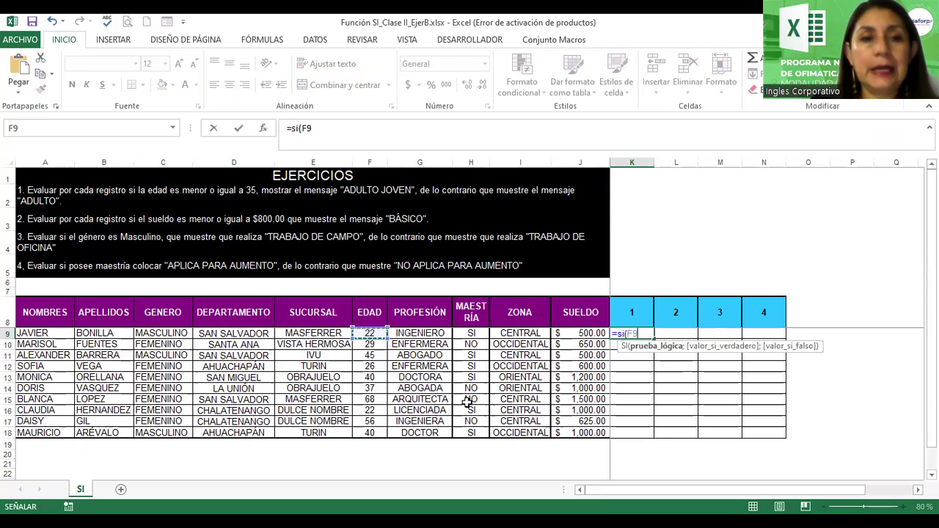
pyautogui.write('<=35')
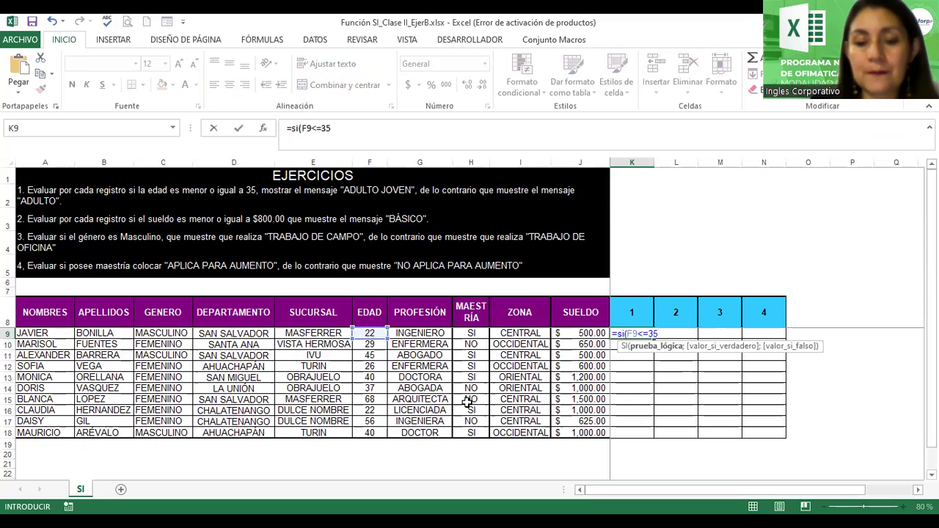
pyautogui.write(';')
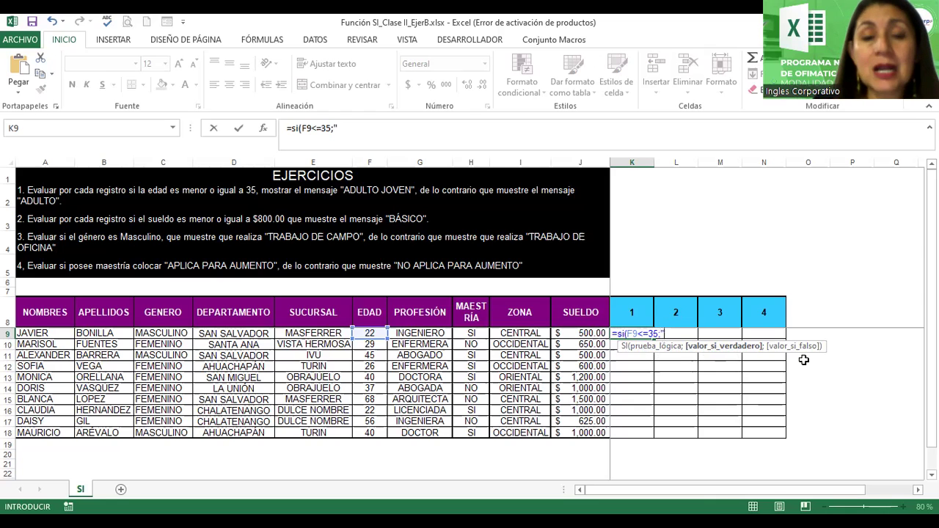
pyautogui.write('Adulto Joven')
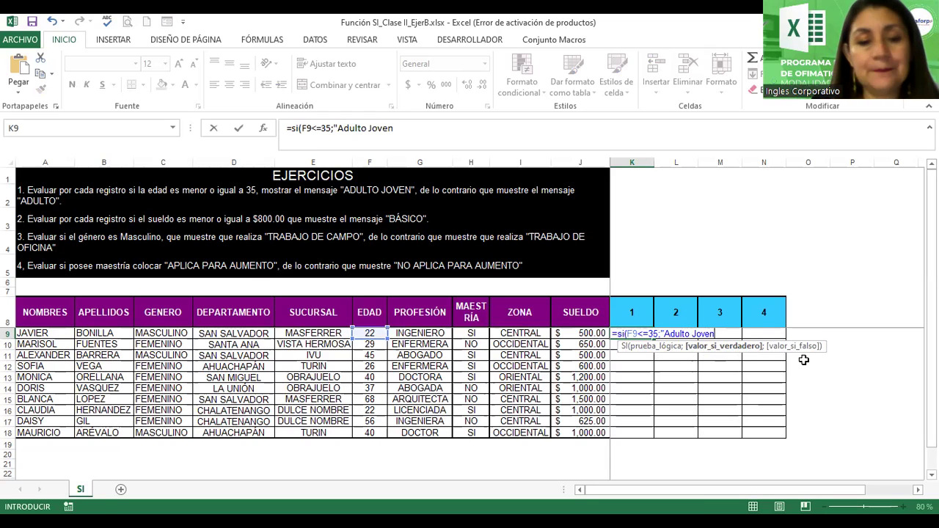
pyautogui.write(';')
pyautogui.write('"Adi')
pyautogui.write('ulto')
pyautogui.write('")')
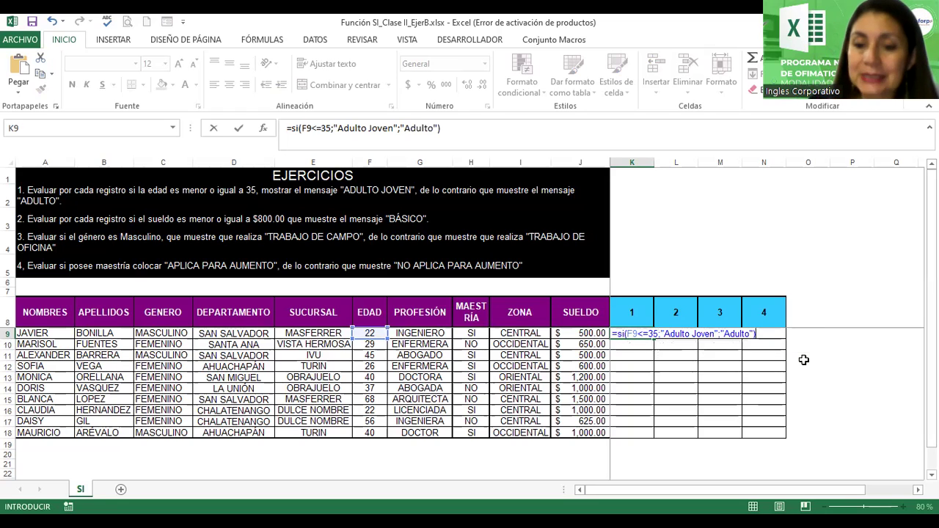
pyautogui.press('Return')
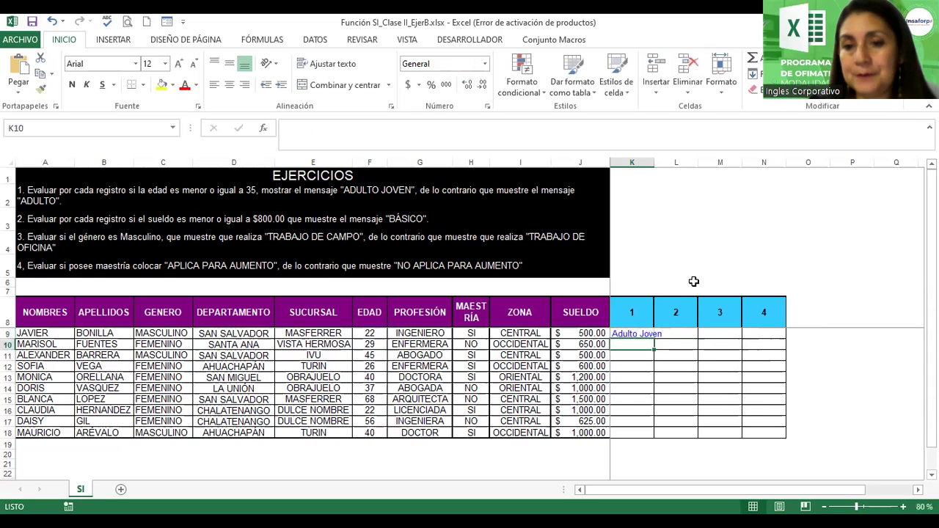
# Autofit column K and fill K9's age formula down to K17.
pyautogui.doubleClick(668, 164)
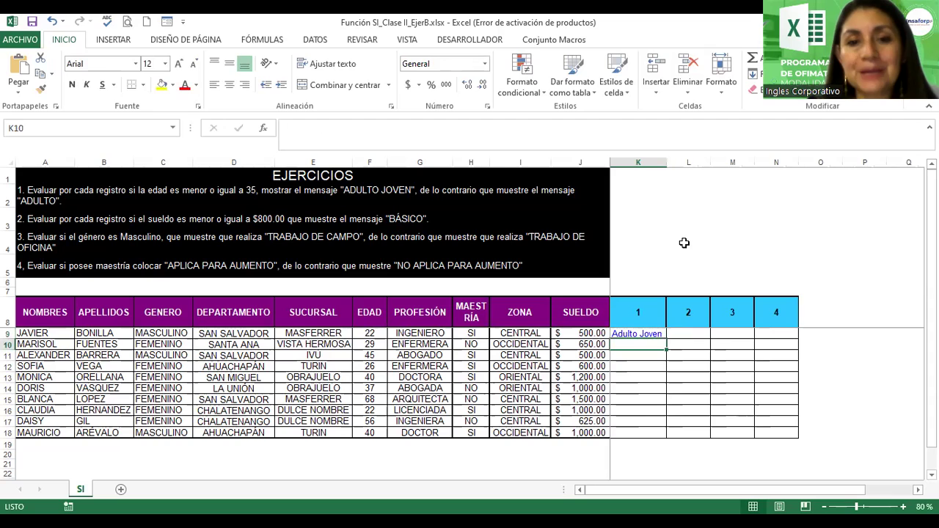
pyautogui.click(655, 334)
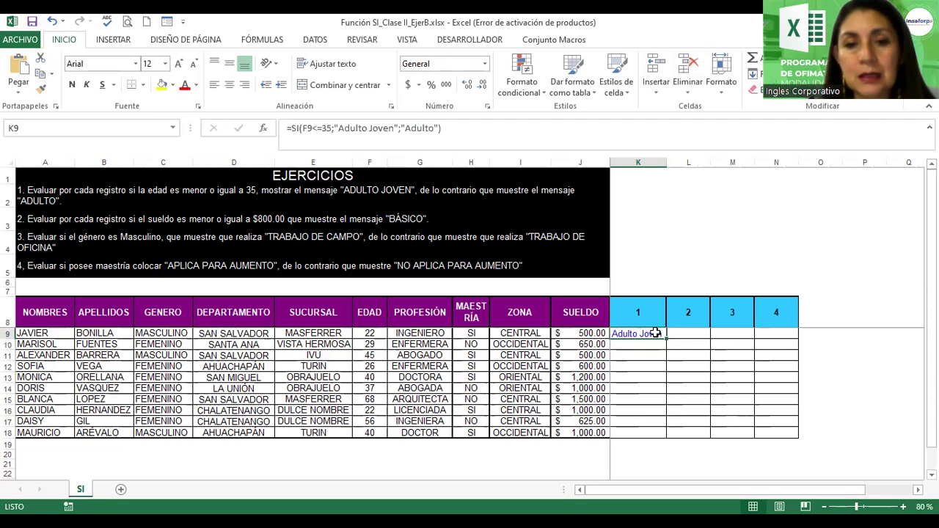
pyautogui.moveTo(669, 354); pyautogui.dragTo(662, 419)
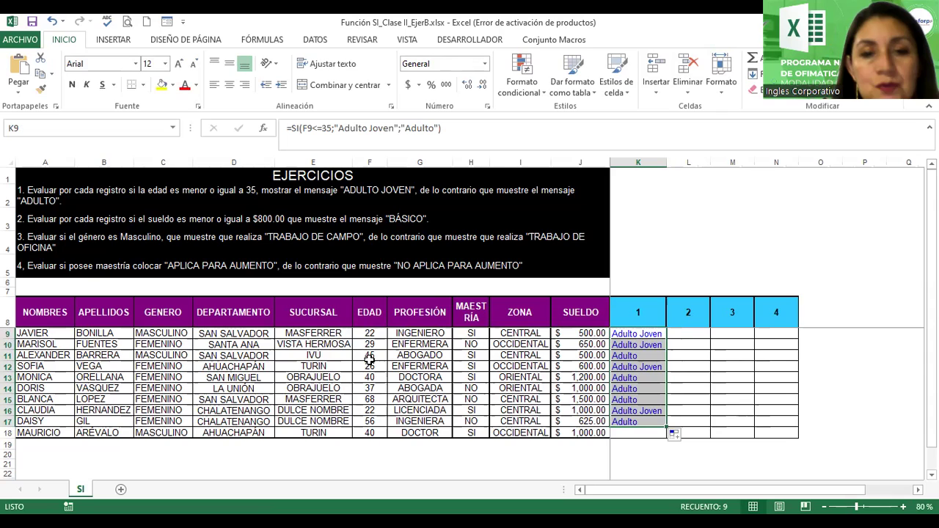
# Check the age in F12 and review K9's SI formula in edit mode.
pyautogui.click(372, 365)
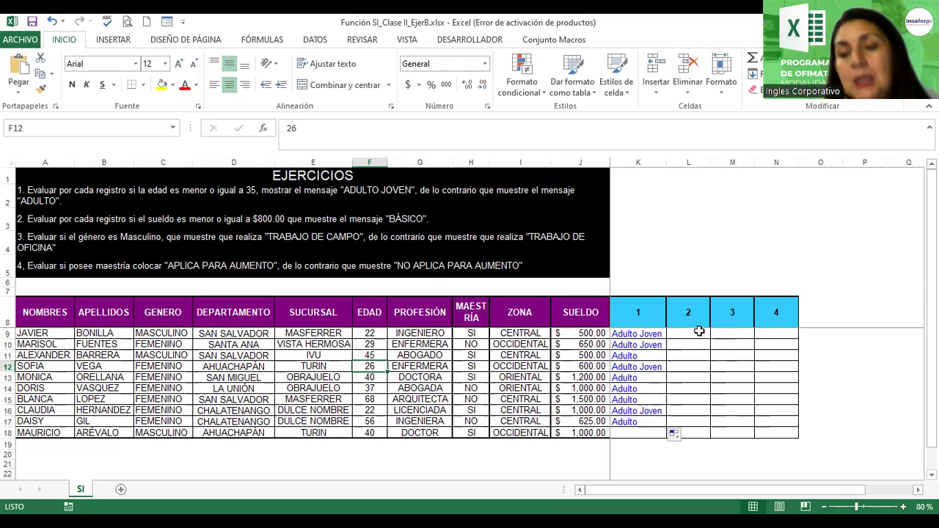
pyautogui.click(701, 332)
pyautogui.doubleClick(644, 332)
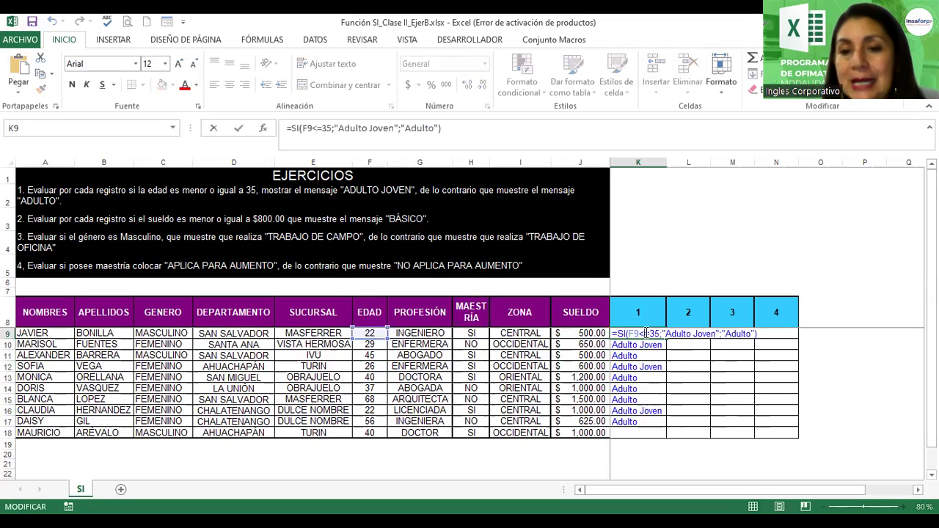
pyautogui.press('Escape')
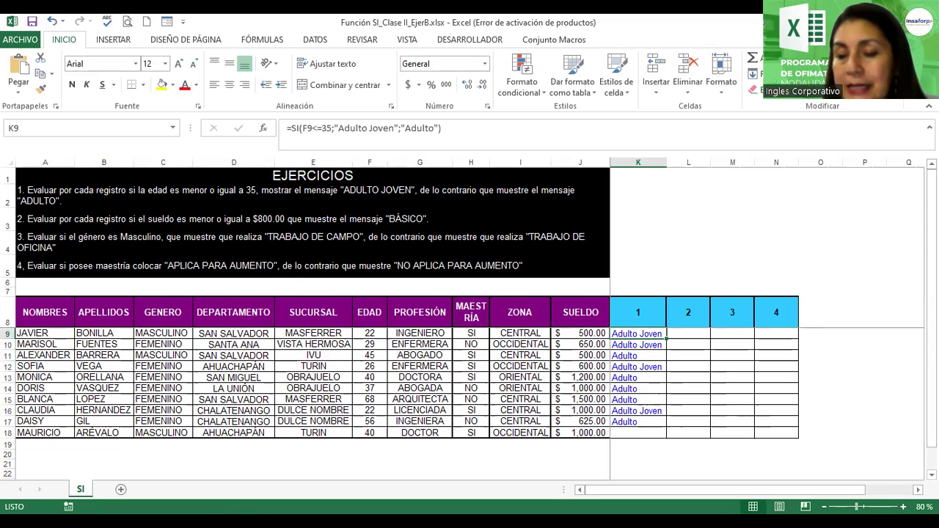
pyautogui.keyDown('ctrl'); pyautogui.scroll(1, 808, 389); pyautogui.keyUp('ctrl')
pyautogui.keyDown('ctrl'); pyautogui.scroll(1, 808, 389); pyautogui.keyUp('ctrl')
pyautogui.keyDown('ctrl'); pyautogui.scroll(1, 807, 389); pyautogui.keyUp('ctrl')
pyautogui.keyDown('ctrl'); pyautogui.scroll(1, 807, 382); pyautogui.keyUp('ctrl')
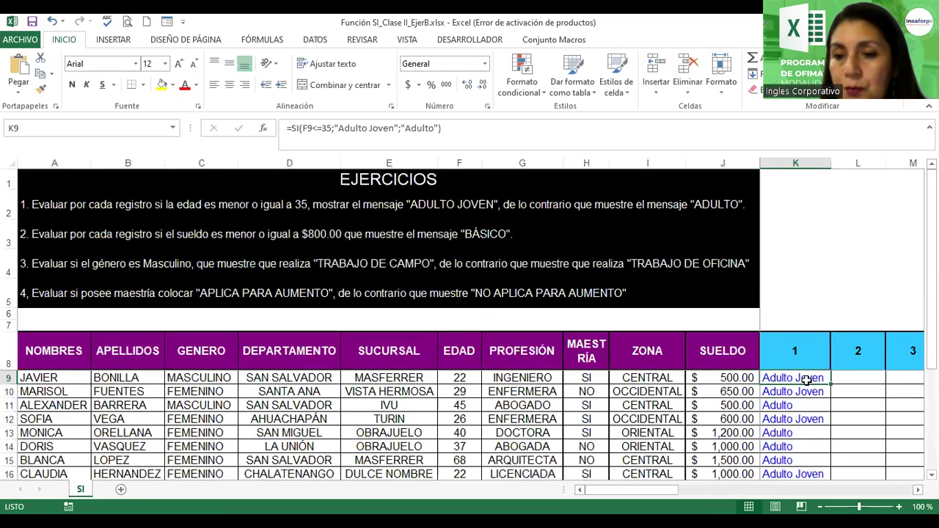
pyautogui.doubleClick(807, 380)
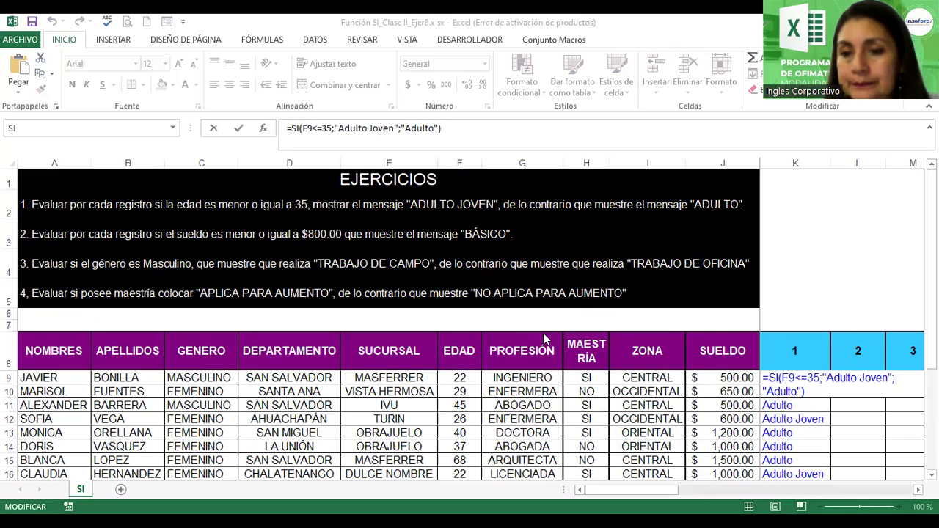
pyautogui.press('Return')
# Enter =SI(J9<=800;"Basico") in L9 to flag salaries up to 800.
pyautogui.click(864, 377)
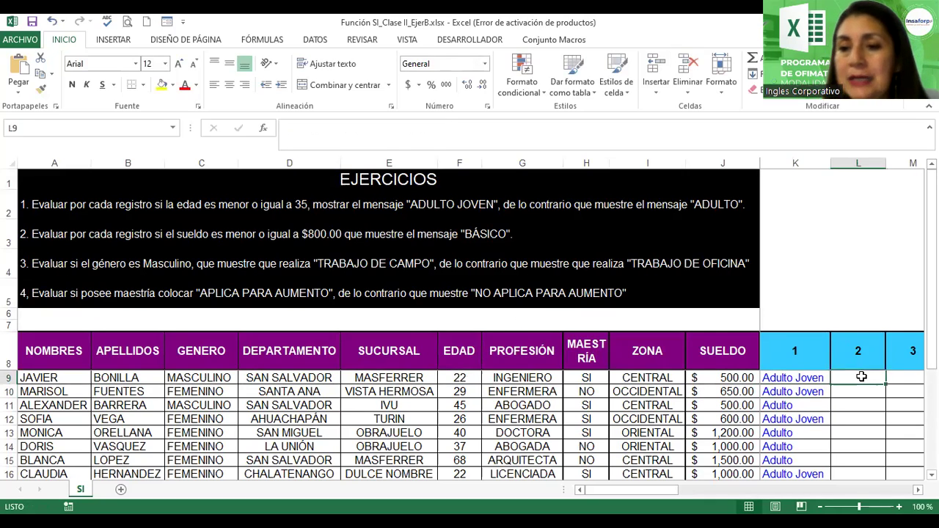
pyautogui.write('=')
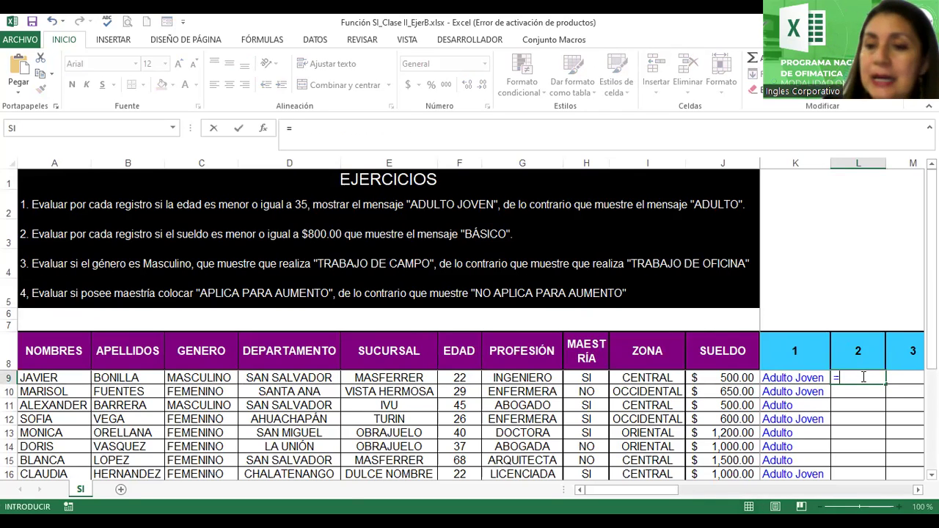
pyautogui.write('si(')
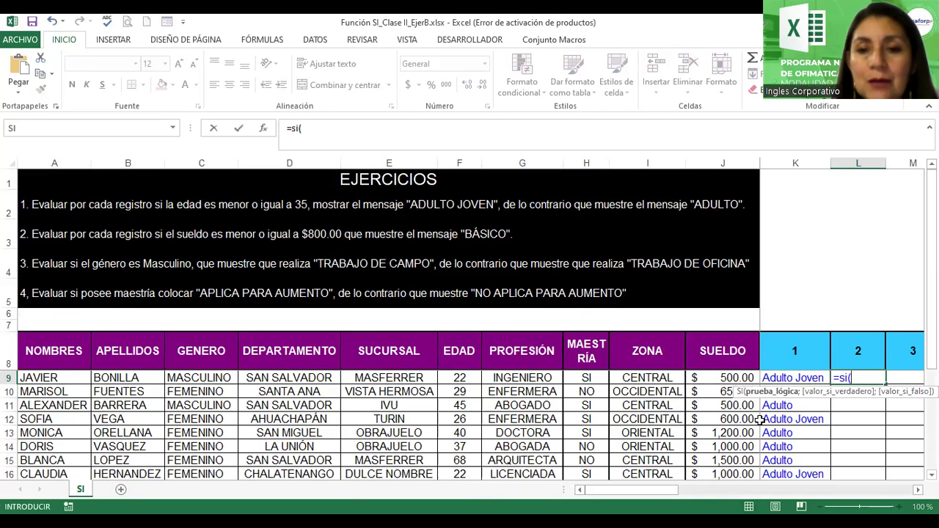
pyautogui.click(711, 379)
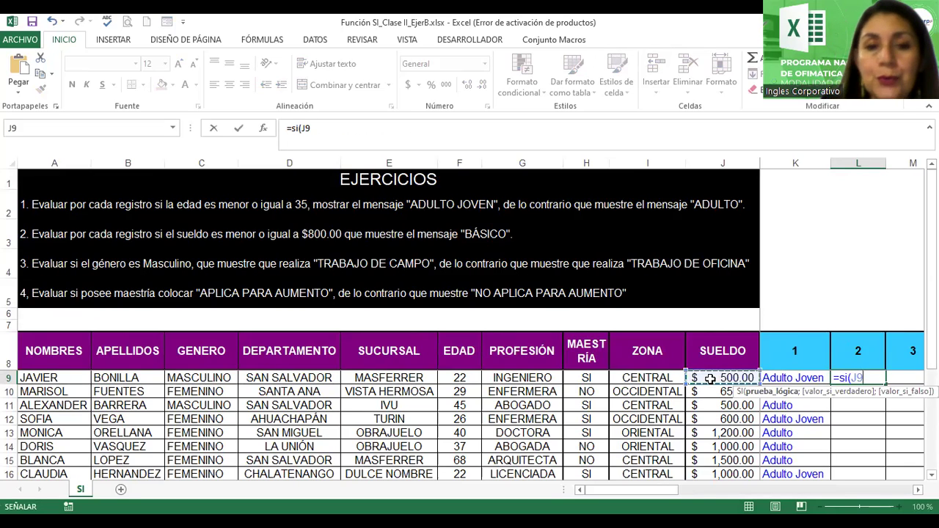
pyautogui.write('<=')
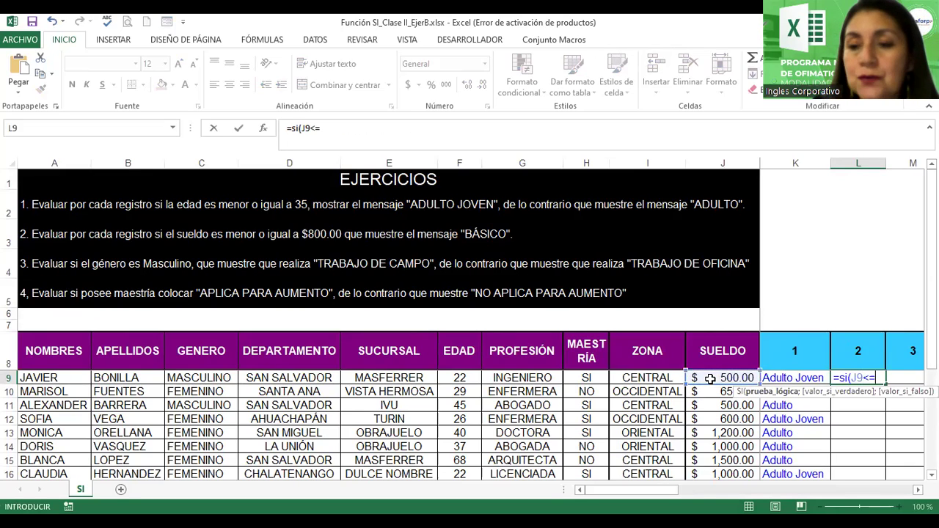
pyautogui.write('800;')
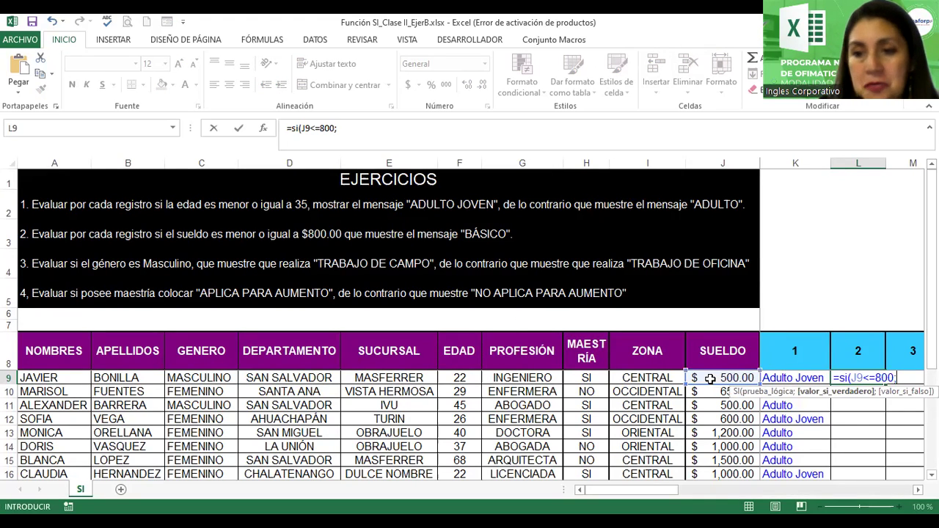
pyautogui.write('"Basico";')
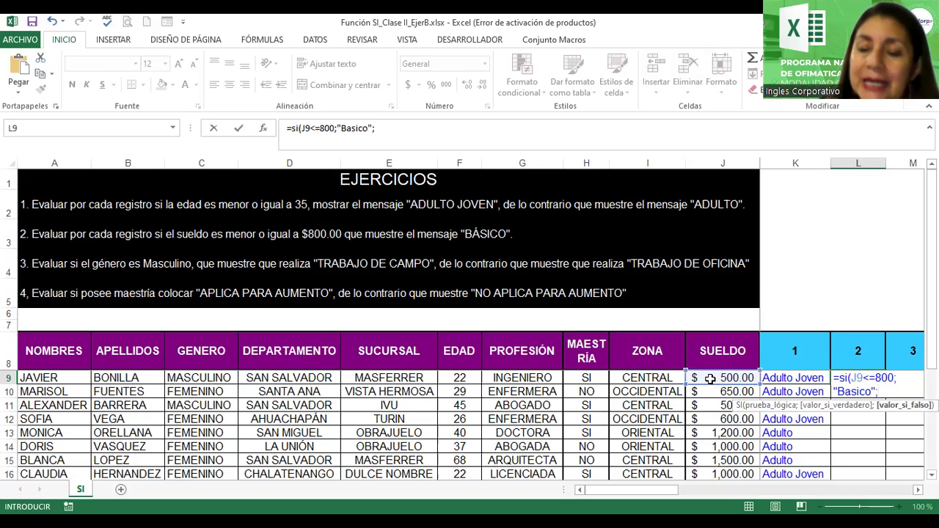
pyautogui.press('BackSpace')
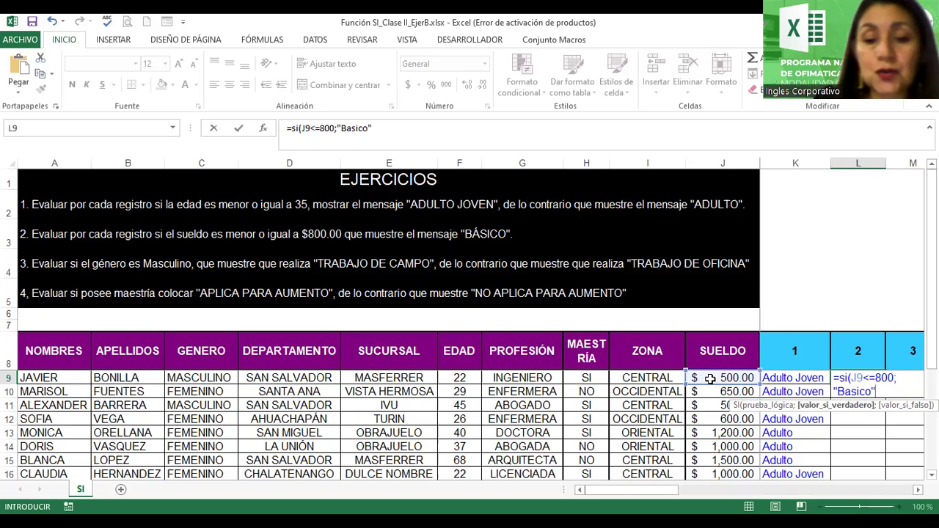
pyautogui.write(')')
pyautogui.press('Return')
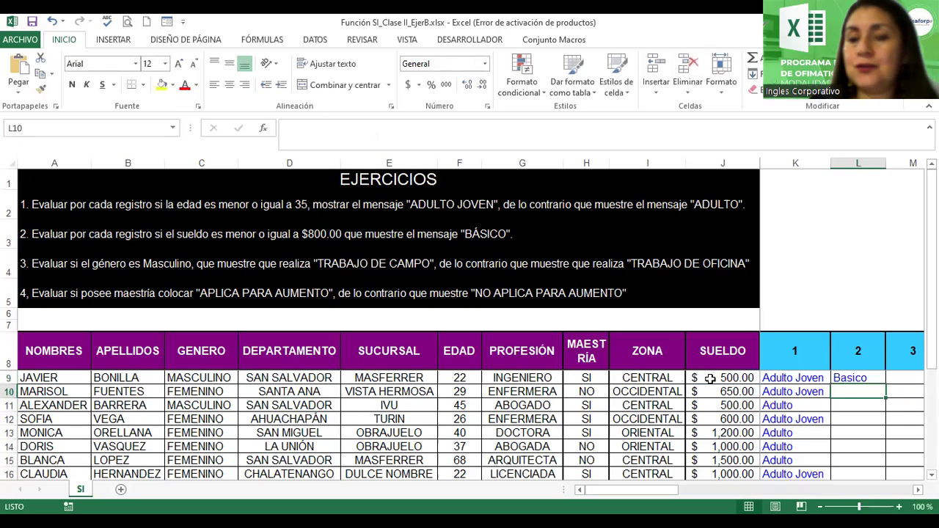
# Fill the salary formula down to L15 and verify the FALSO result in L13.
pyautogui.click(877, 377)
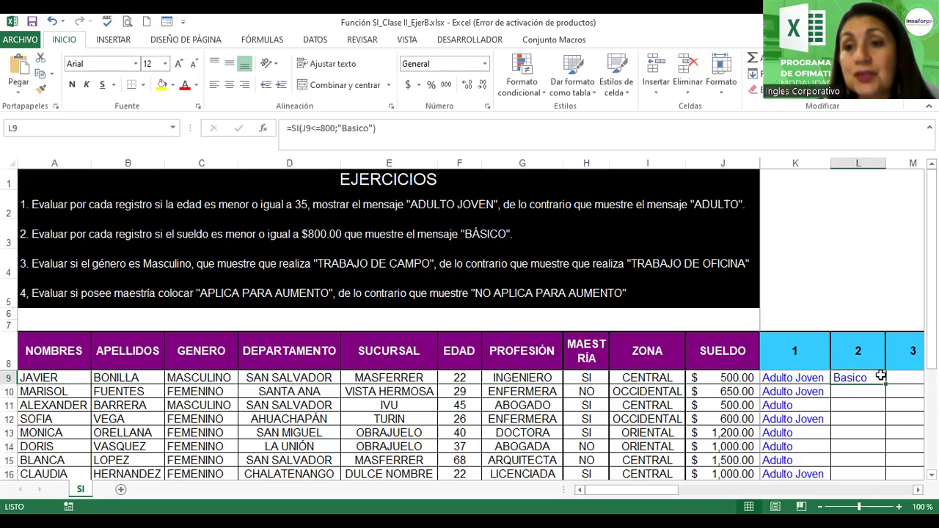
pyautogui.moveTo(885, 383); pyautogui.dragTo(885, 400)
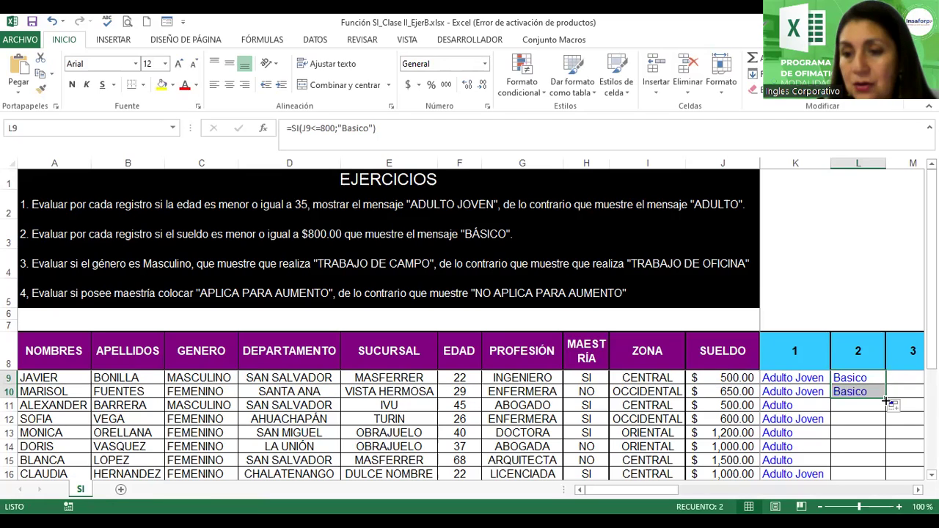
pyautogui.moveTo(888, 401); pyautogui.dragTo(889, 415)
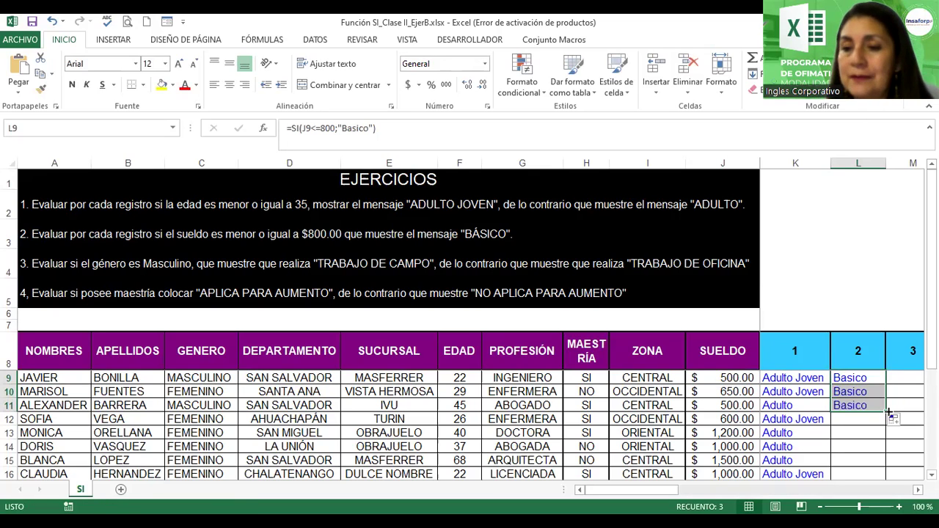
pyautogui.moveTo(888, 413); pyautogui.dragTo(890, 460)
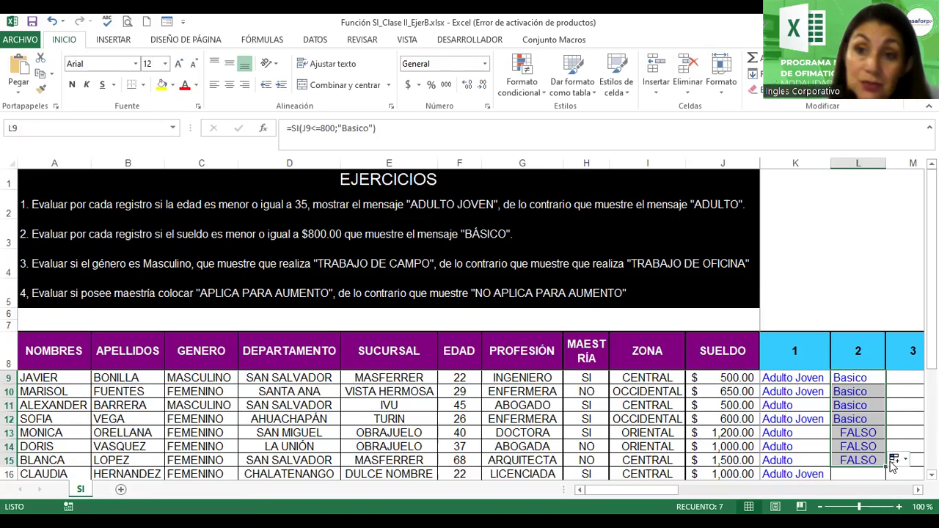
pyautogui.click(860, 434)
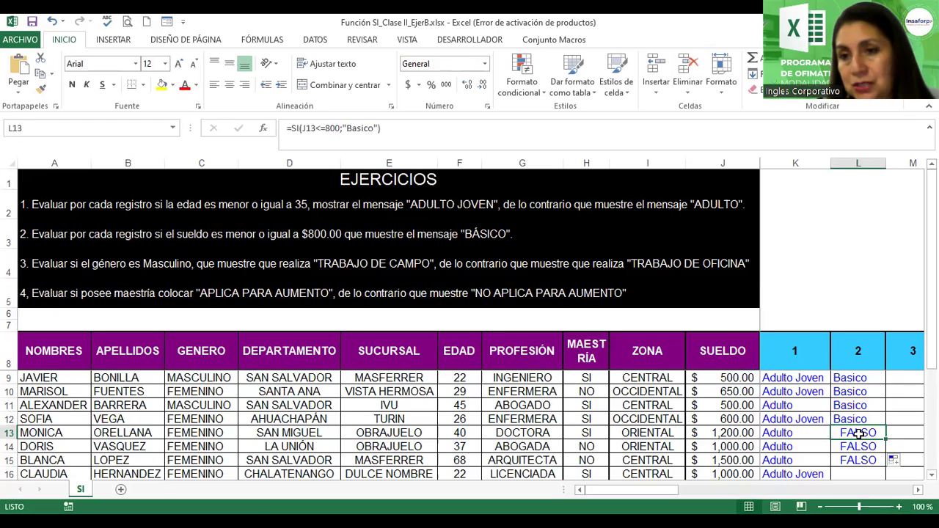
pyautogui.doubleClick(859, 434)
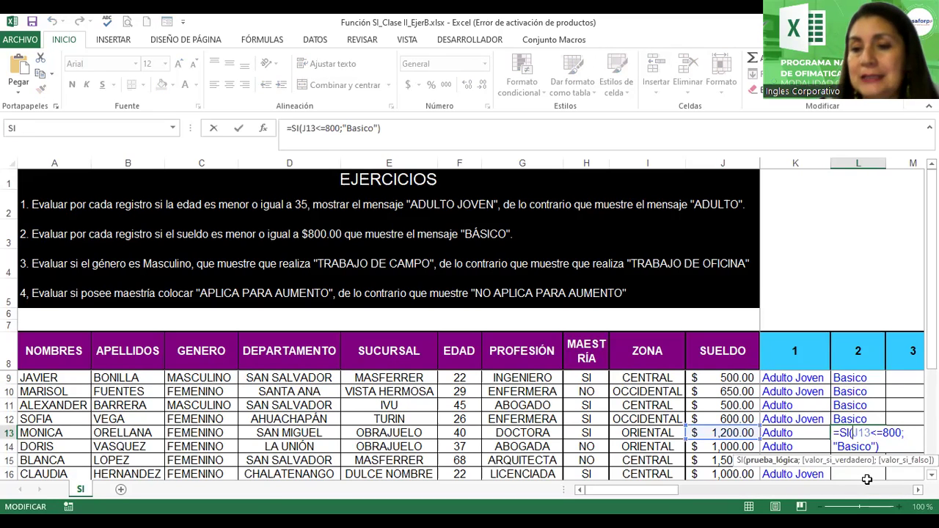
pyautogui.press('Return')
pyautogui.click(915, 375)
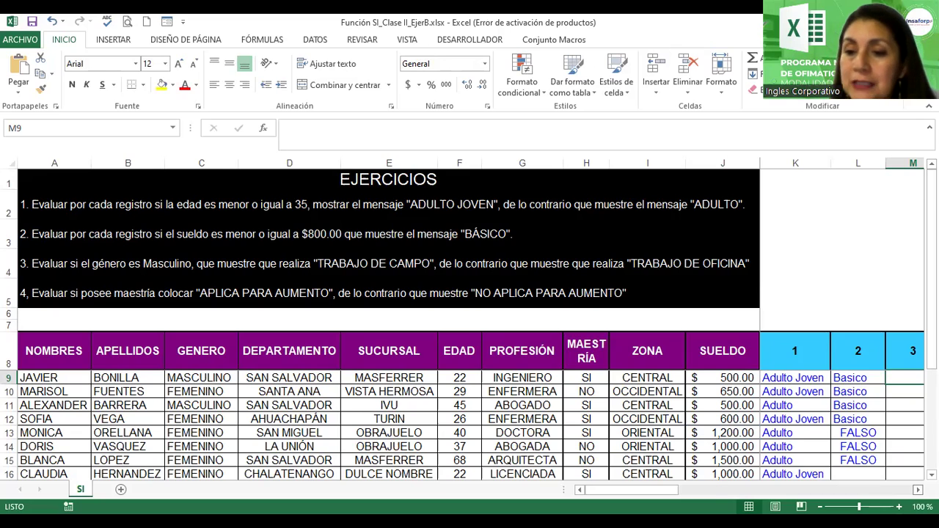
# Enter =SI(C9="Masculino";"Trabajo de Campo";"Trabajo de Oficina") in M9.
pyautogui.click(918, 489)
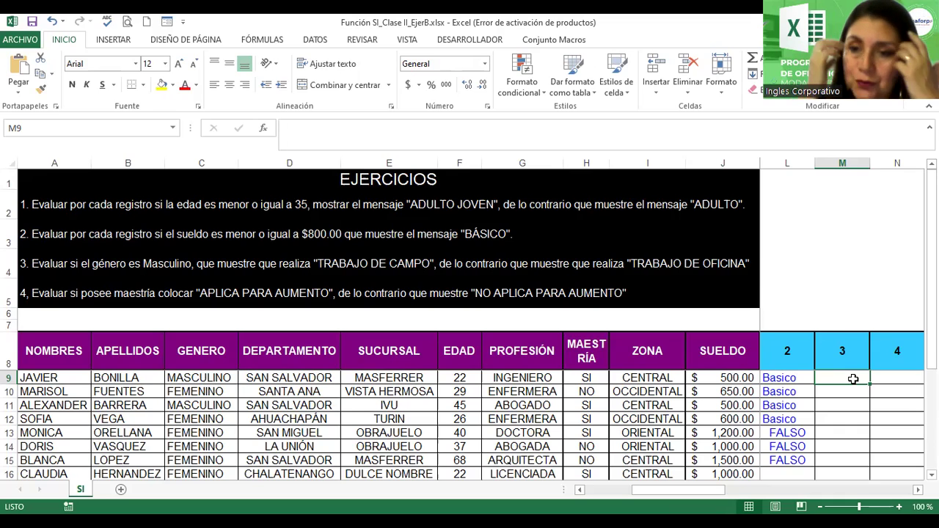
pyautogui.write('=')
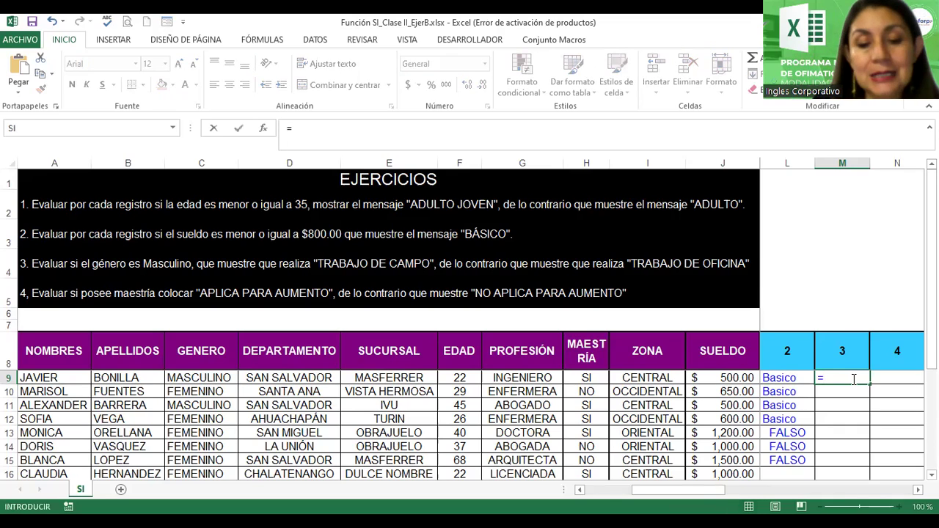
pyautogui.write('si(')
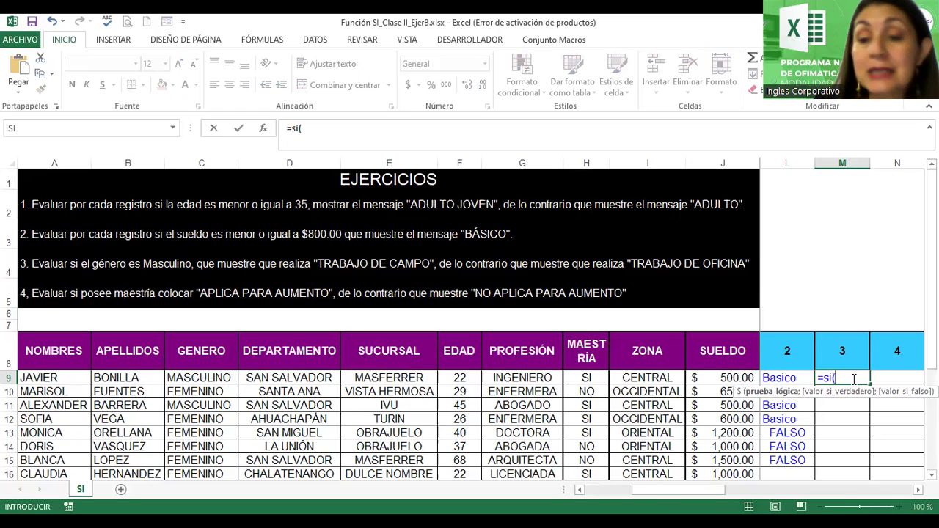
pyautogui.write('c9=')
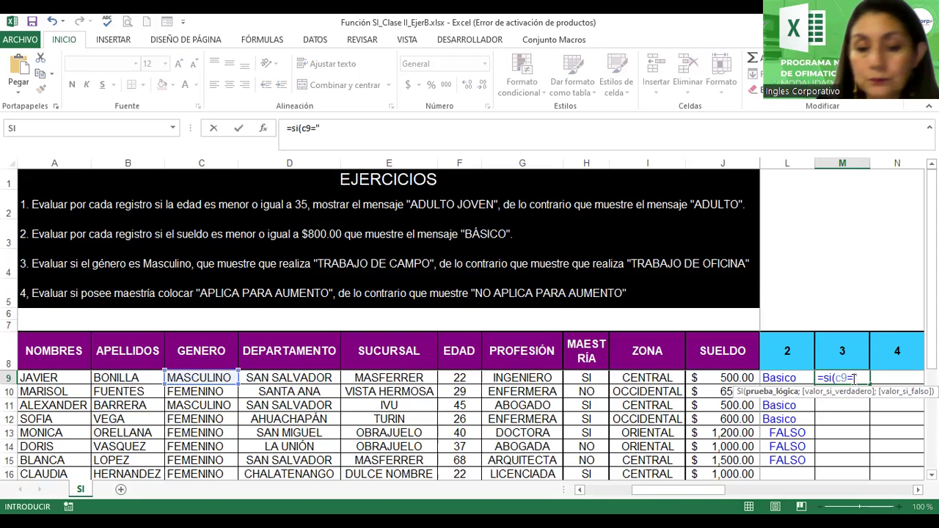
pyautogui.write('Masculino')
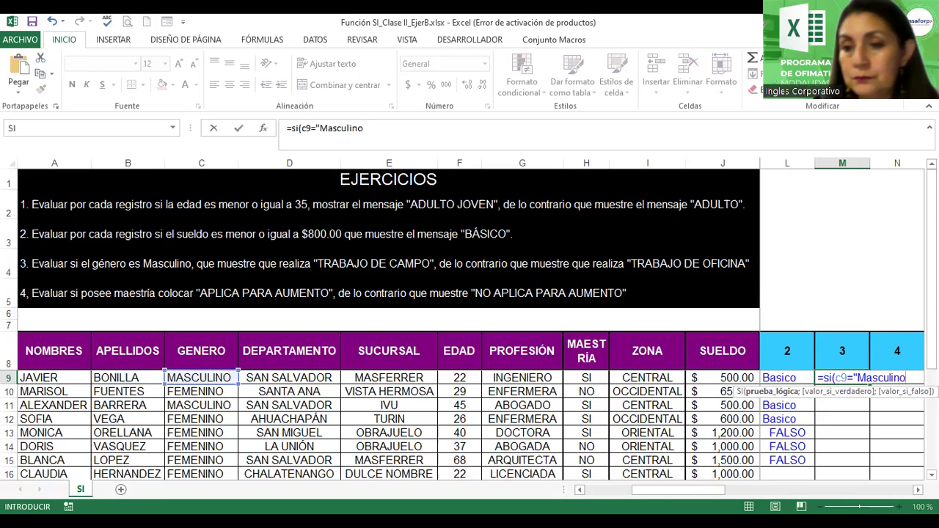
pyautogui.write('"')
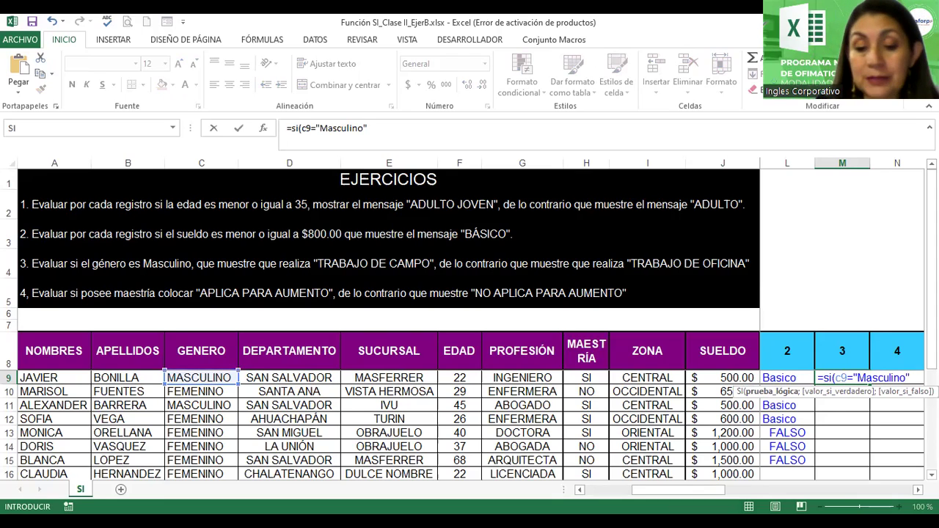
pyautogui.write(';')
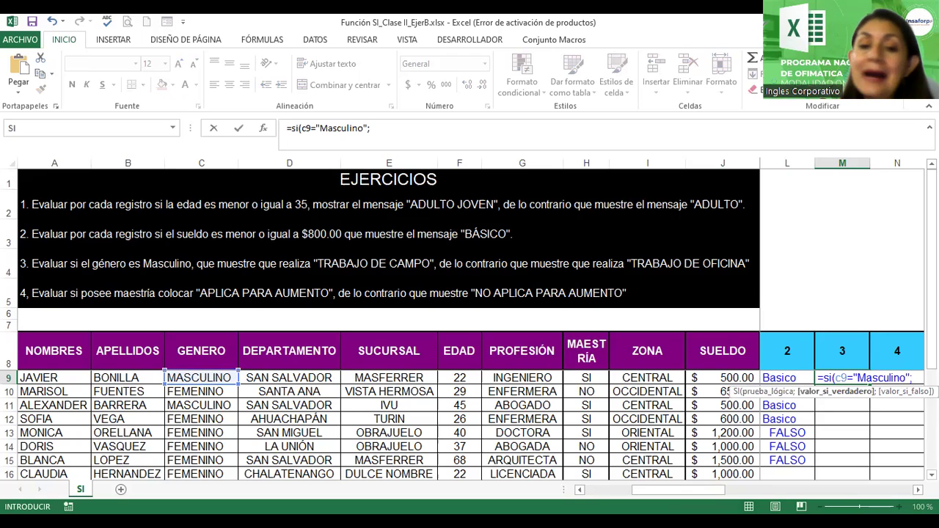
pyautogui.write('"')
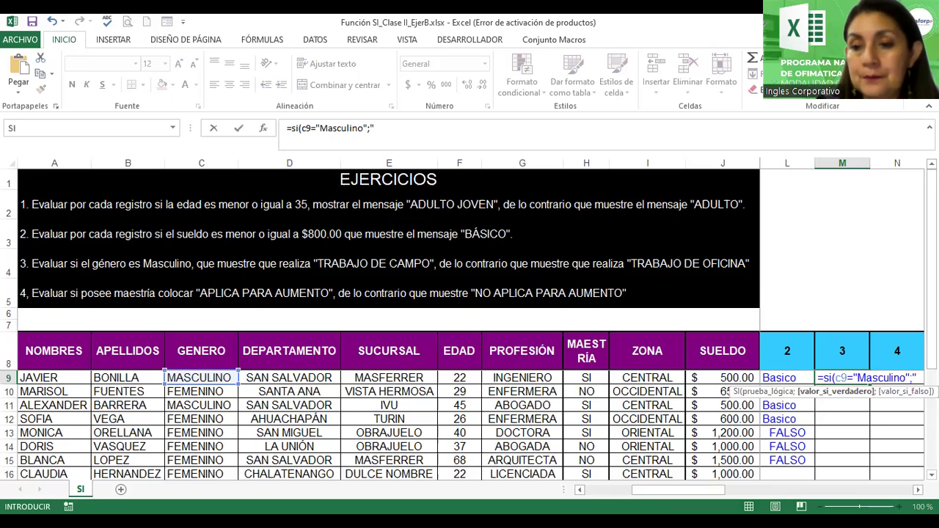
pyautogui.write('Trabajo de Capo')
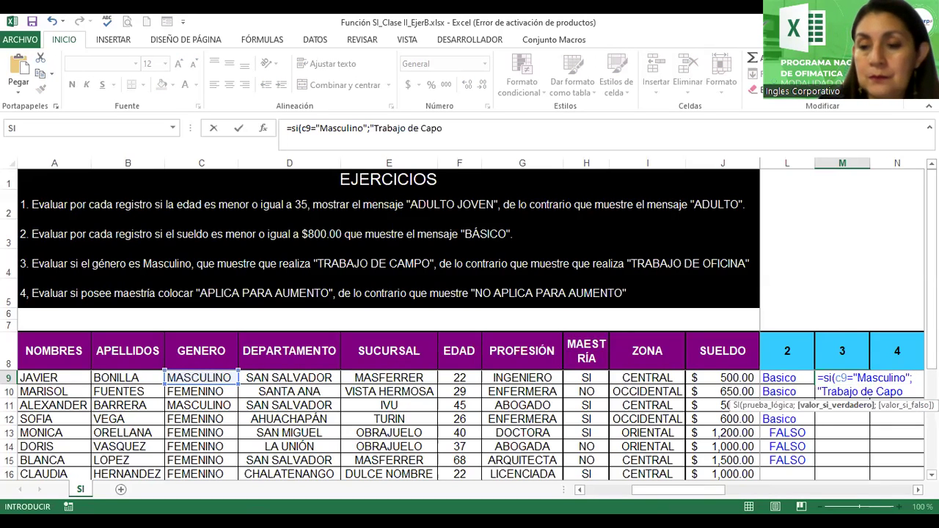
pyautogui.press('BackSpace')
pyautogui.press('BackSpace')
pyautogui.write('mpo";"')
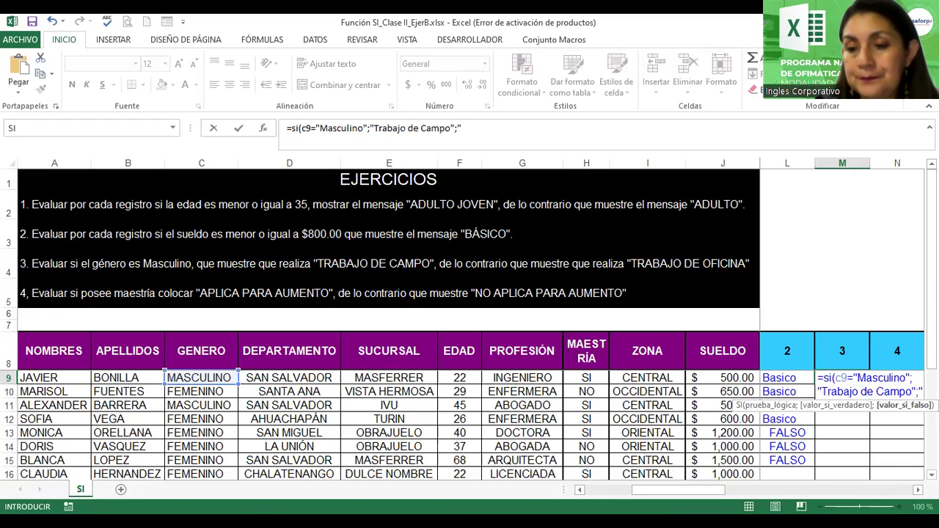
pyautogui.write('Trabajo de')
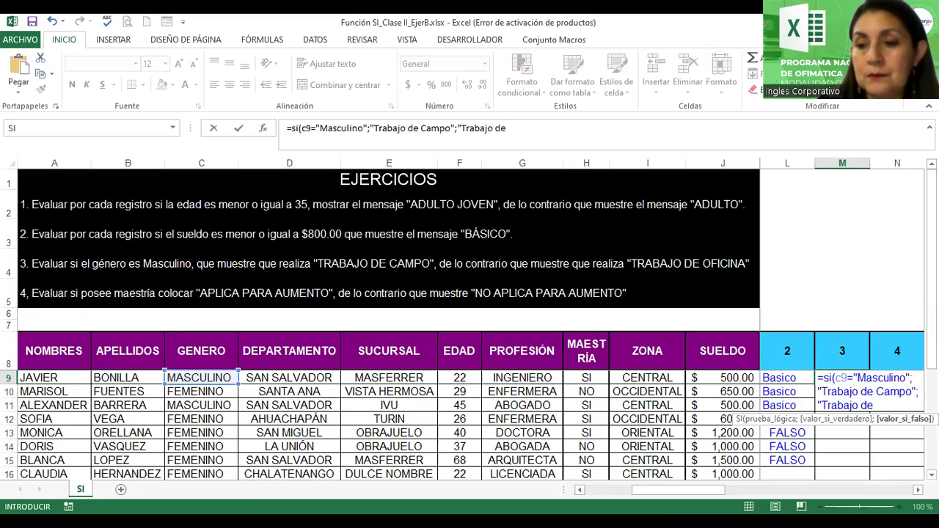
pyautogui.write(' Oficina"')
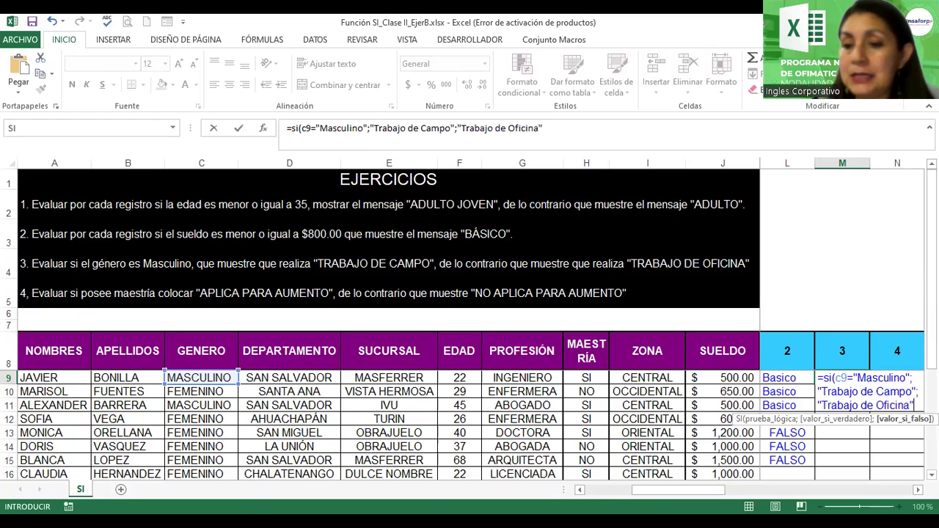
pyautogui.click(918, 490)
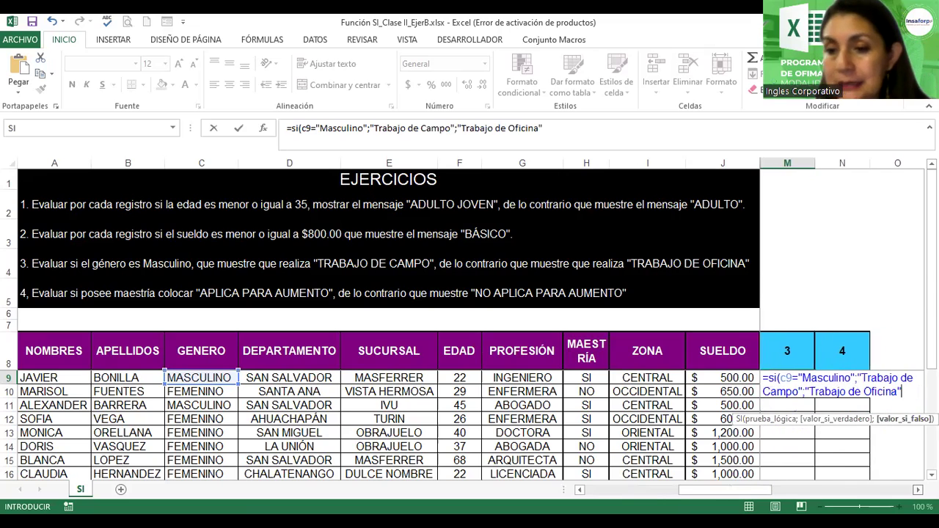
pyautogui.write(')')
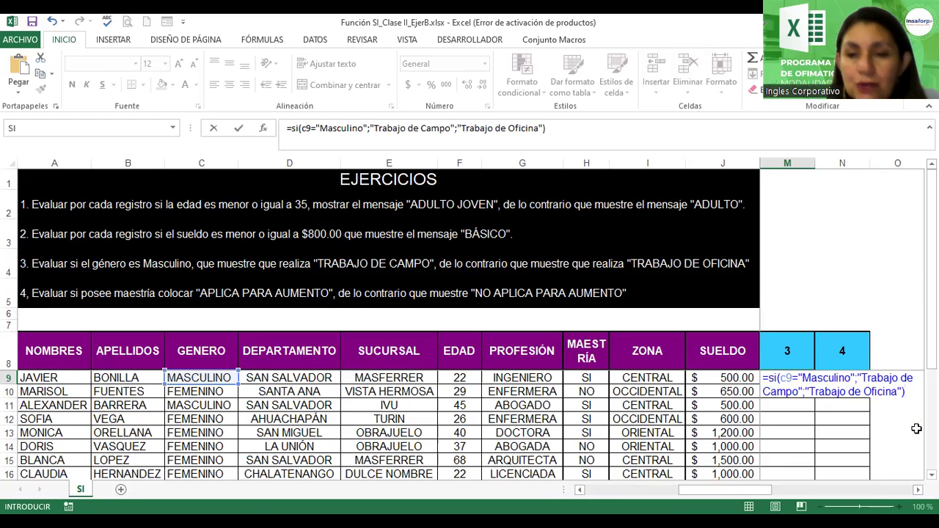
pyautogui.click(797, 377)
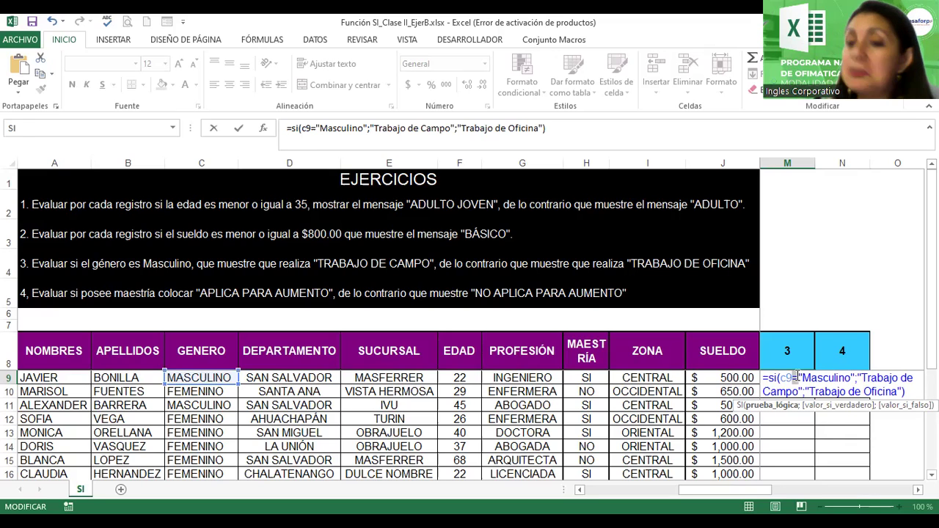
pyautogui.press('Return')
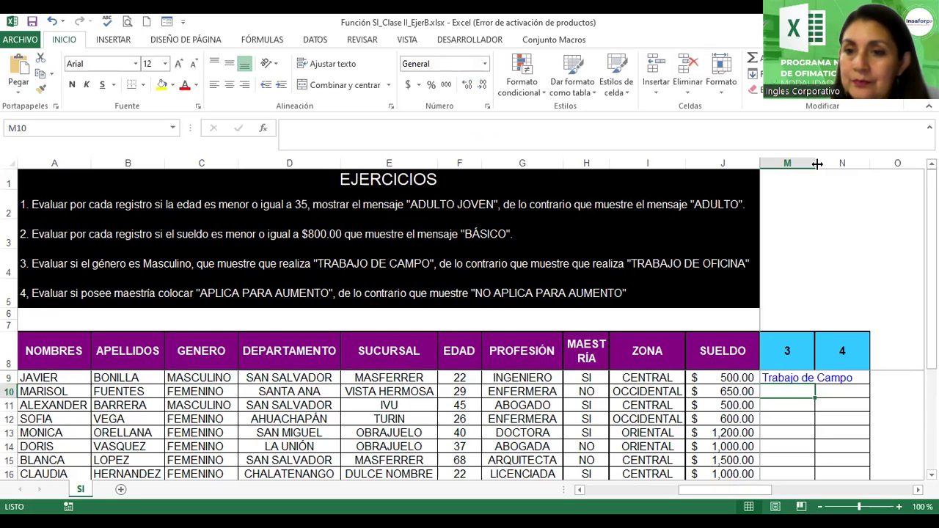
# Widen column M and fill M9's gender formula down to M18.
pyautogui.moveTo(816, 164); pyautogui.dragTo(890, 164)
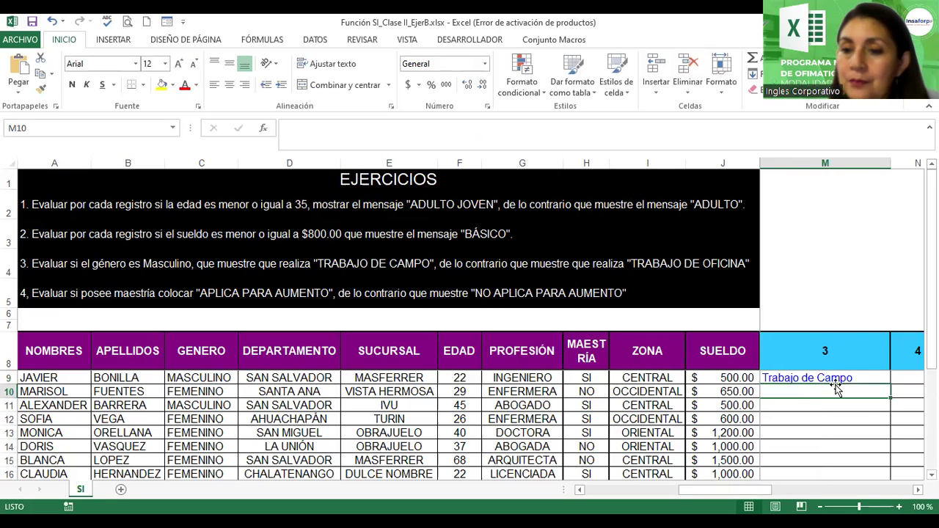
pyautogui.click(838, 377)
pyautogui.moveTo(890, 384)
pyautogui.mouseDown()
pyautogui.moveTo(891, 477)
pyautogui.moveTo(884, 455)
pyautogui.mouseUp()
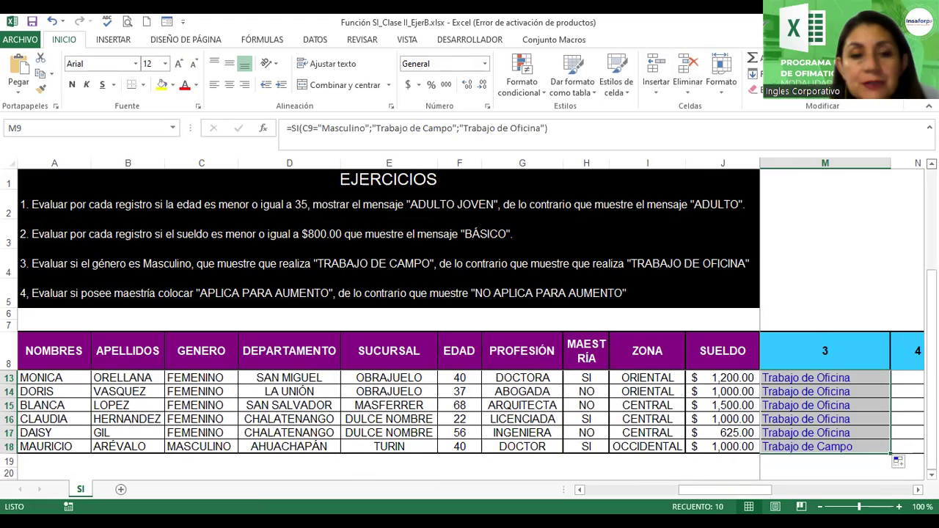
# Jump to M18 and check its copied formula with F2.
pyautogui.scroll(1, 469, 426)
pyautogui.scroll(1, 469, 426)
pyautogui.scroll(1, 469, 426)
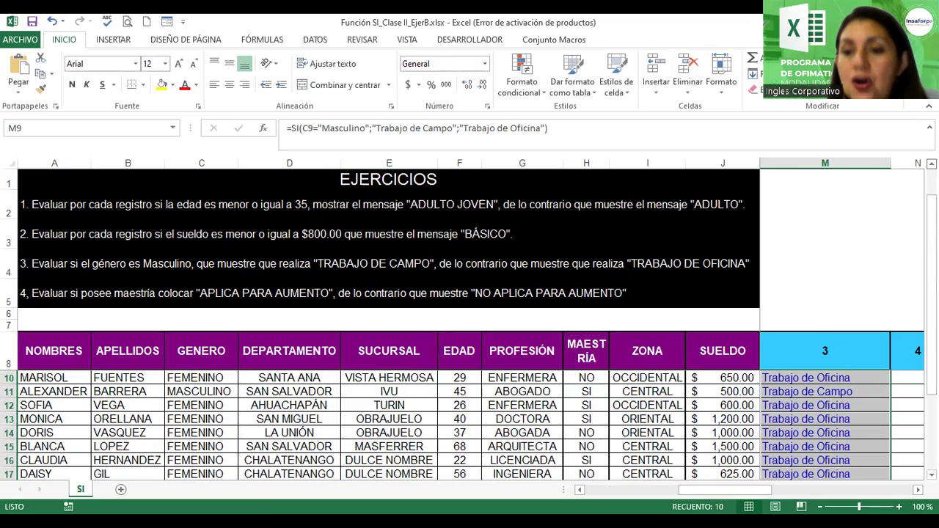
pyautogui.scroll(1, 469, 425)
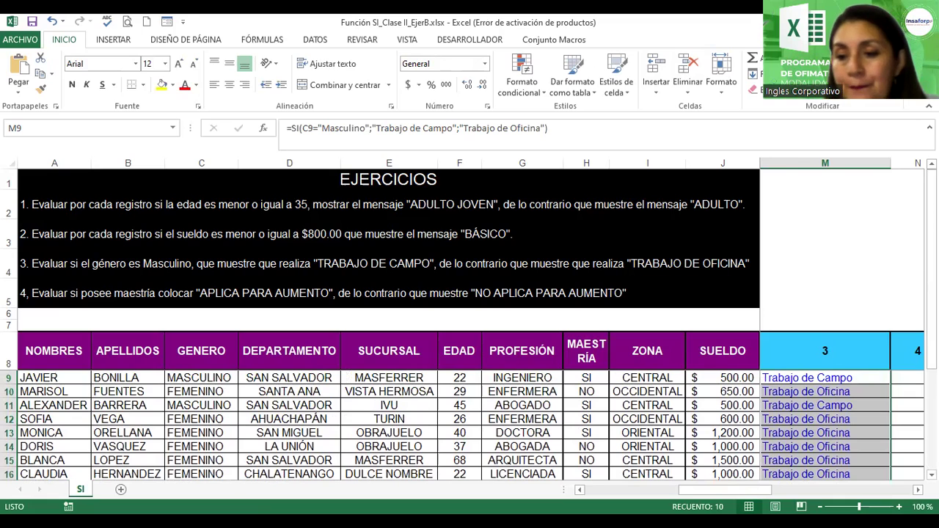
pyautogui.hscroll(1, 844, 404)
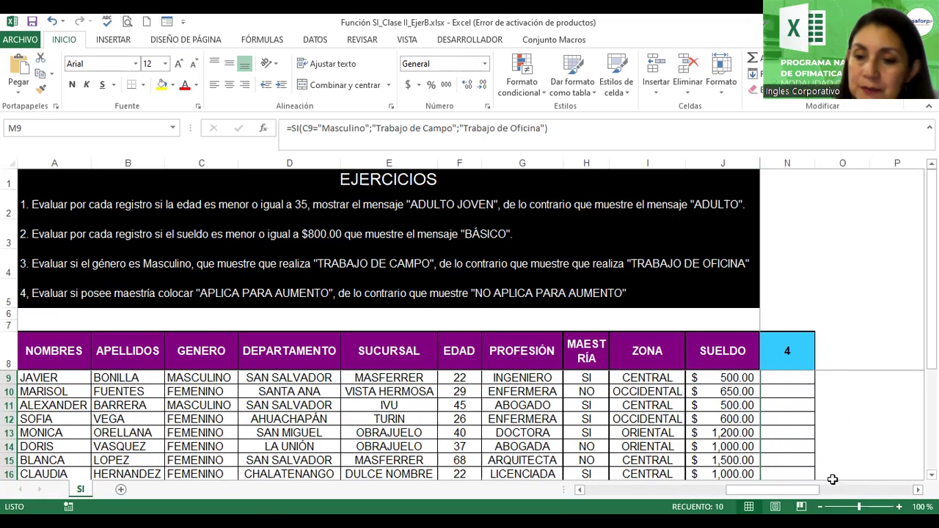
pyautogui.moveTo(784, 497); pyautogui.dragTo(737, 498)
pyautogui.click(809, 378)
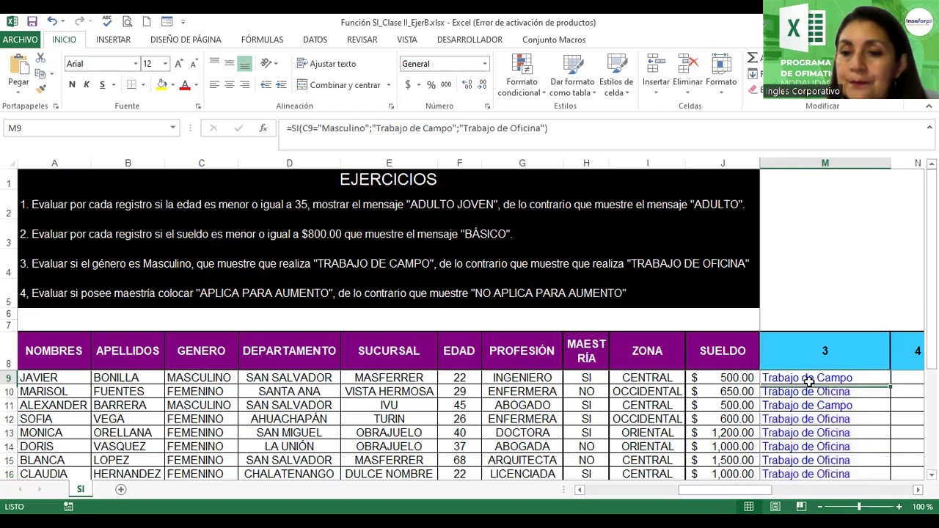
pyautogui.hotkey('ctrl', 'Down')
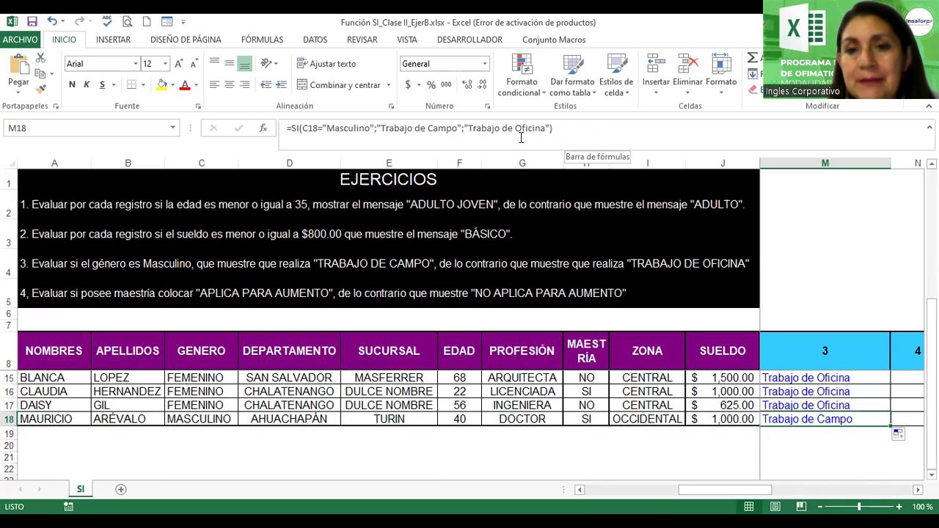
pyautogui.press('F2')
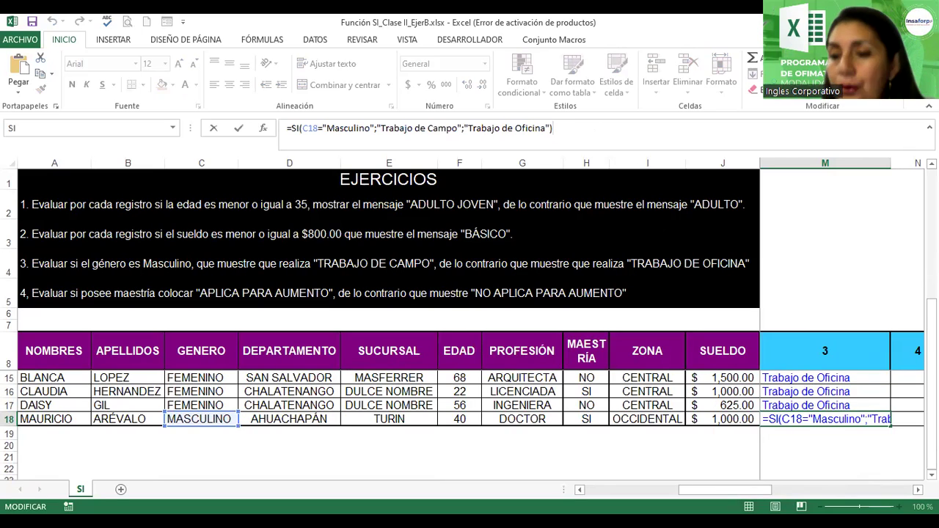
pyautogui.click(918, 490)
# Enter =SI(H9="Si";"Aumento";"No aplica") in N9 so the first employee shows Aumento.
pyautogui.click(776, 376)
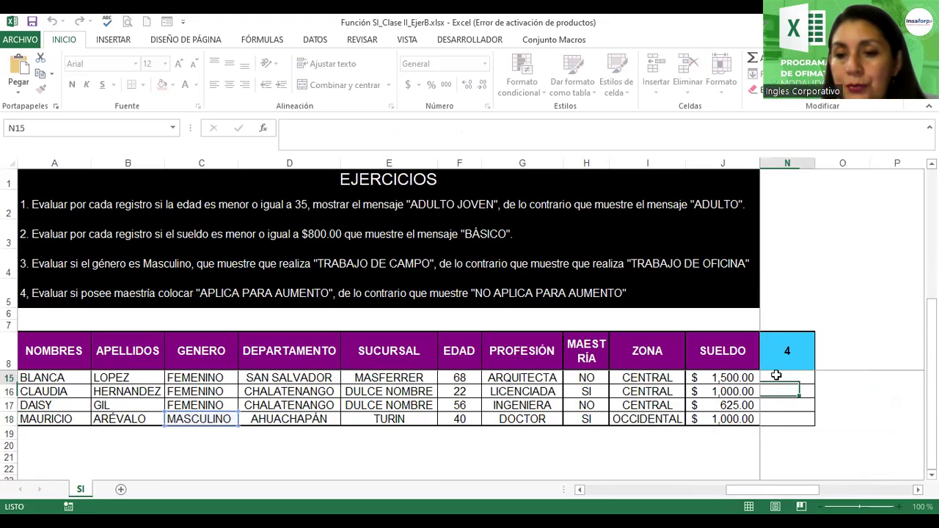
pyautogui.press('Up')
pyautogui.press('Up')
pyautogui.press('Up')
pyautogui.press('Up')
pyautogui.press('Up')
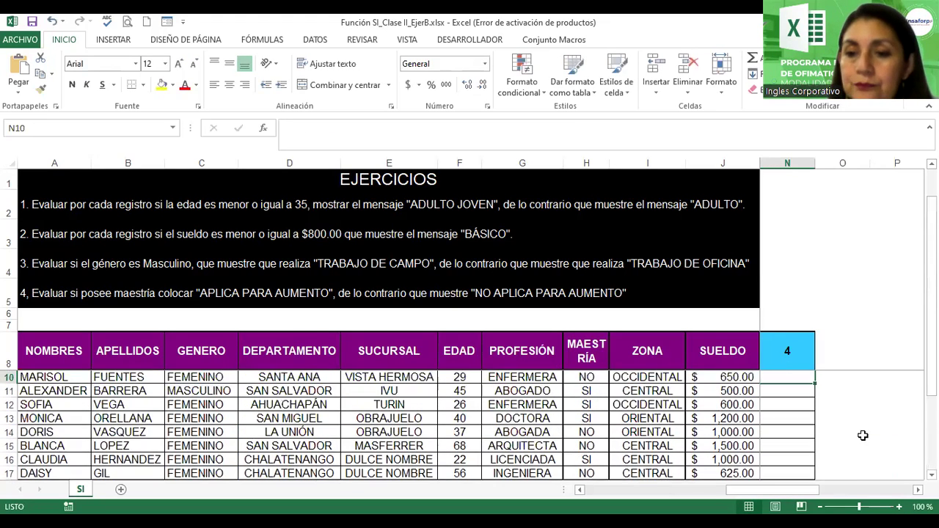
pyautogui.press('Up')
pyautogui.press('Up')
pyautogui.press('Down')
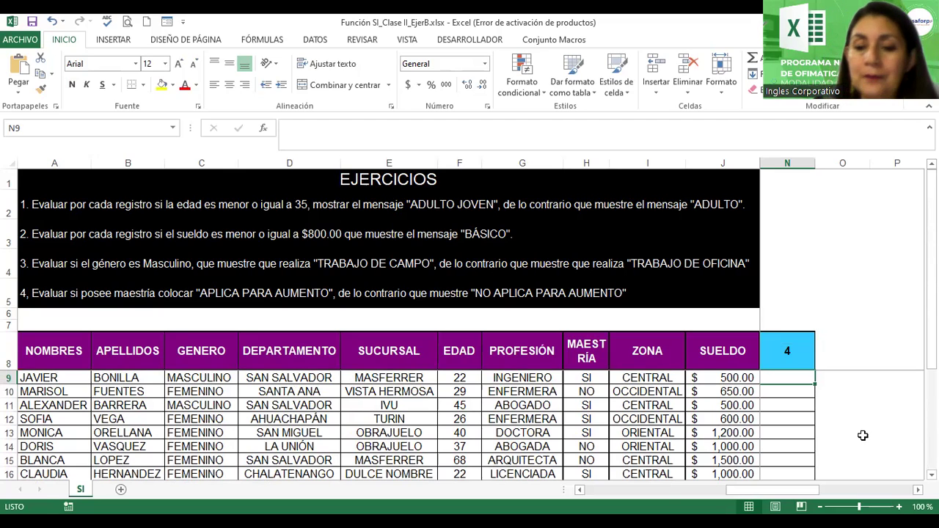
pyautogui.write('=s')
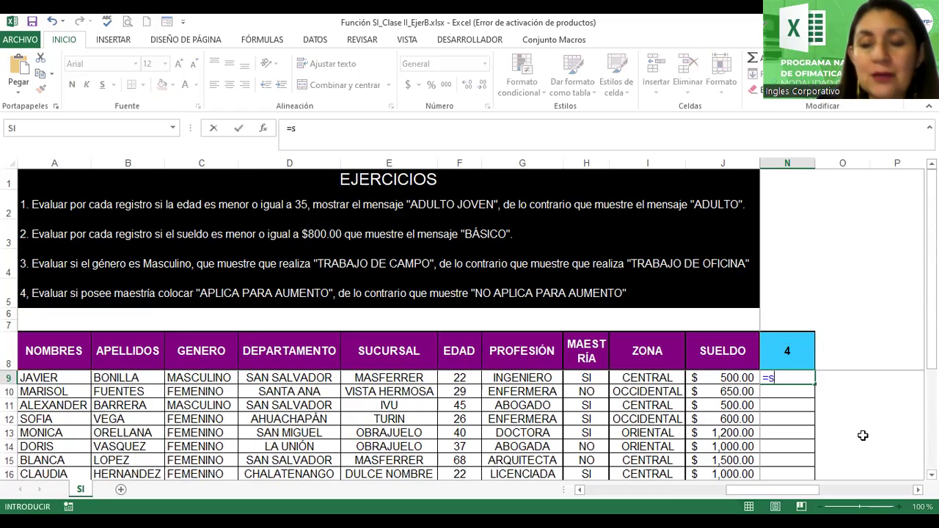
pyautogui.write('i(')
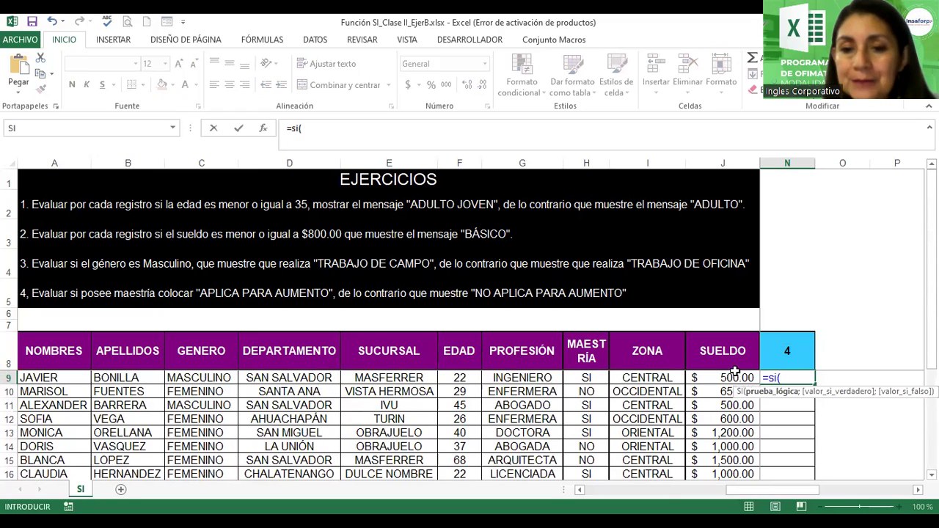
pyautogui.click(589, 378)
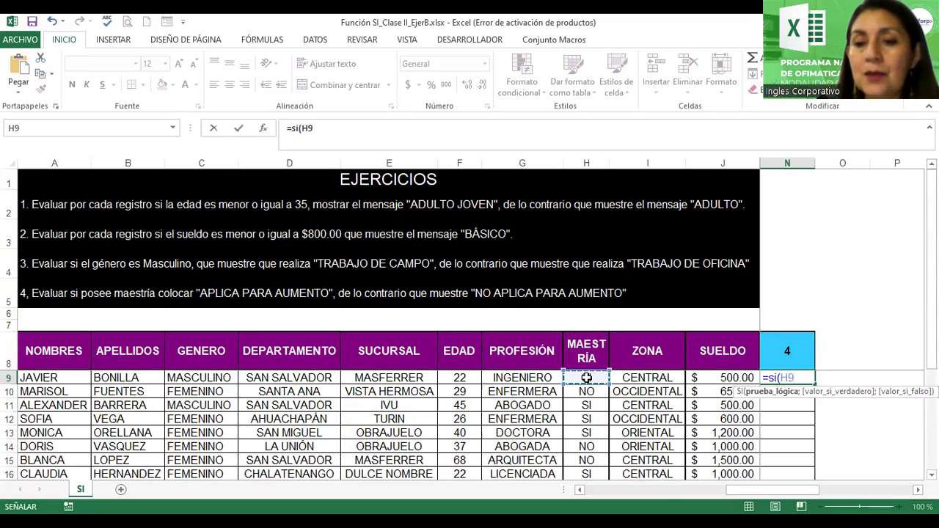
pyautogui.write('="Si")')
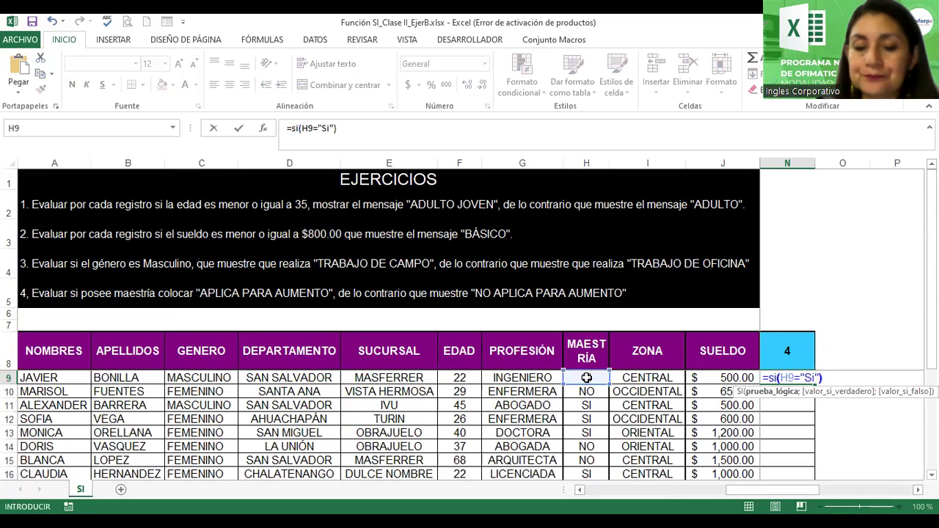
pyautogui.press('BackSpace')
pyautogui.write(';"')
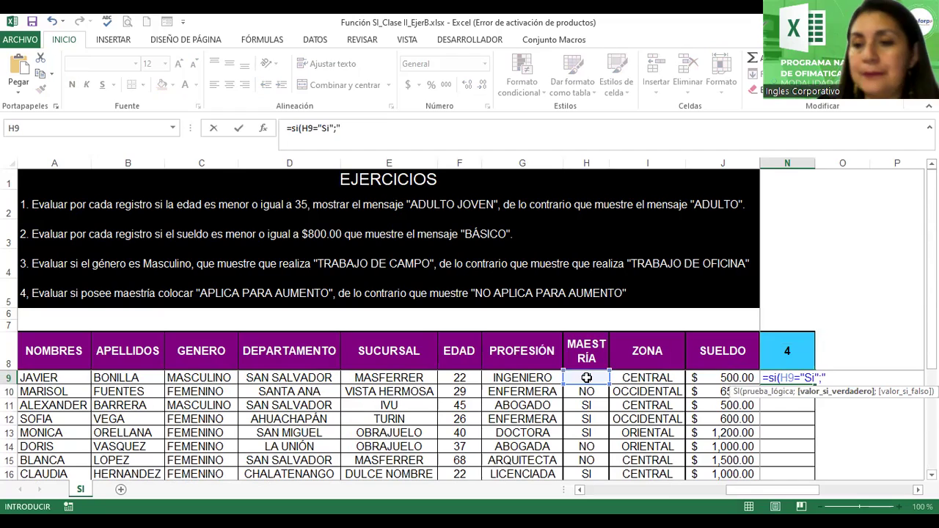
pyautogui.write('Aumento";')
pyautogui.write('"')
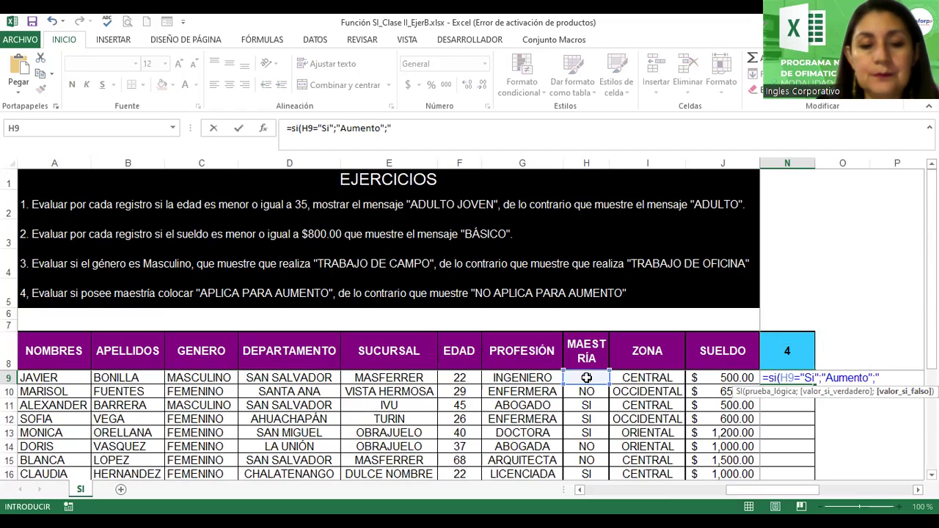
pyautogui.write('No aplica")')
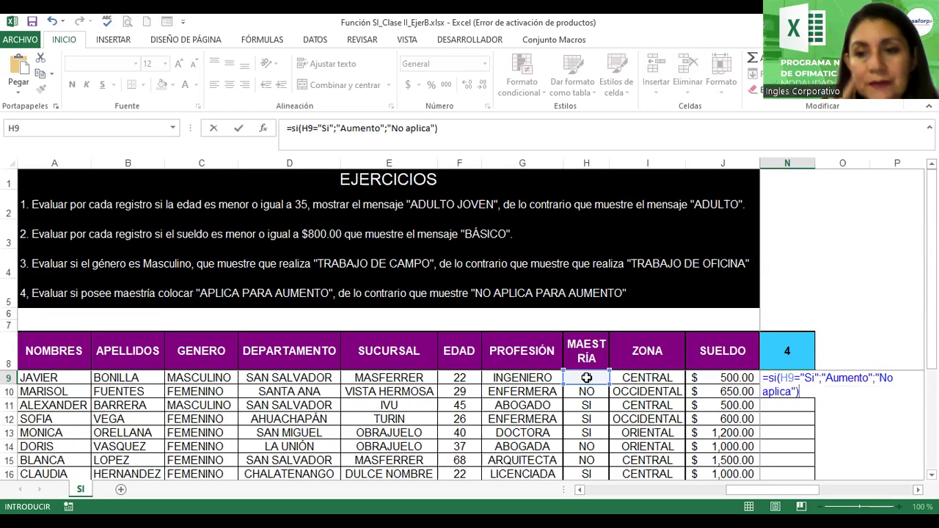
pyautogui.press('Return')
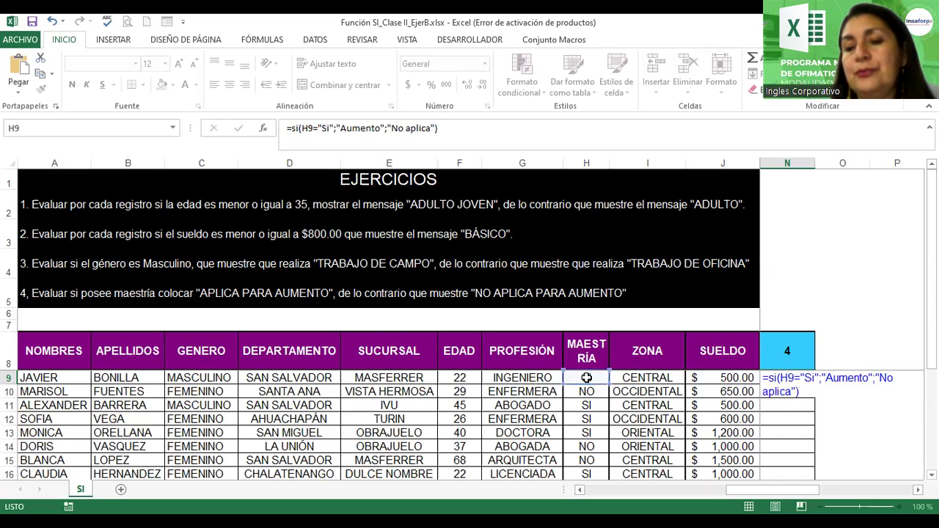
# Fill the N9 Maestría formula down through N15.
pyautogui.click(808, 377)
pyautogui.moveTo(810, 376); pyautogui.dragTo(816, 423)
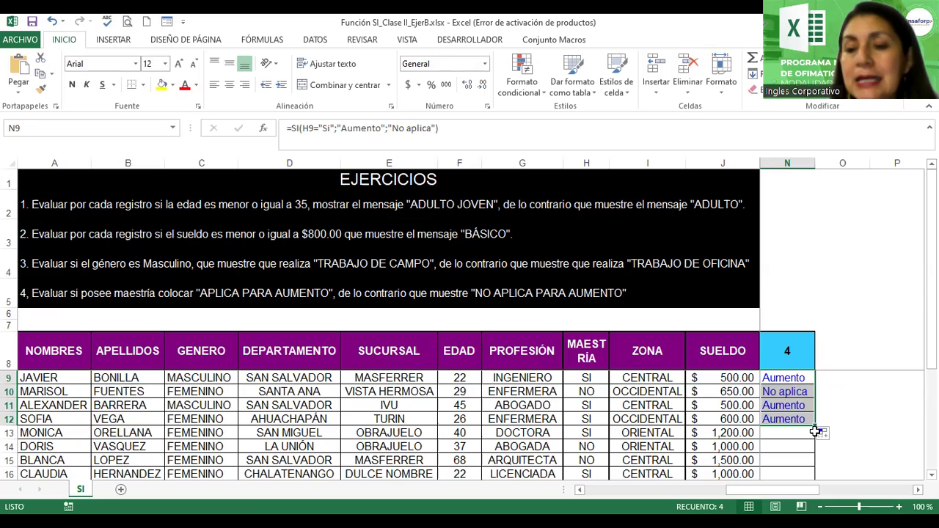
pyautogui.moveTo(815, 432); pyautogui.dragTo(818, 472)
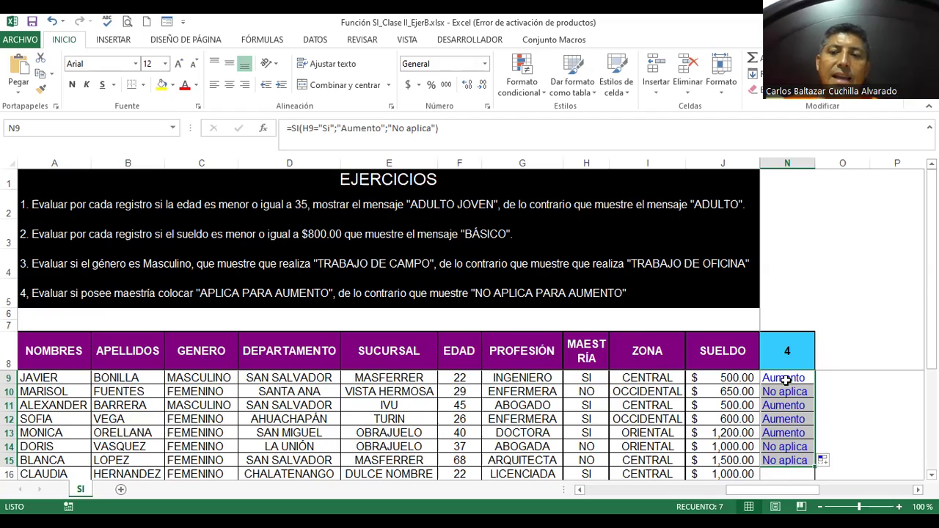
# Review the N9 Aumento formula without changing it, then step back left along row 9.
pyautogui.click(786, 379)
pyautogui.doubleClick(786, 379)
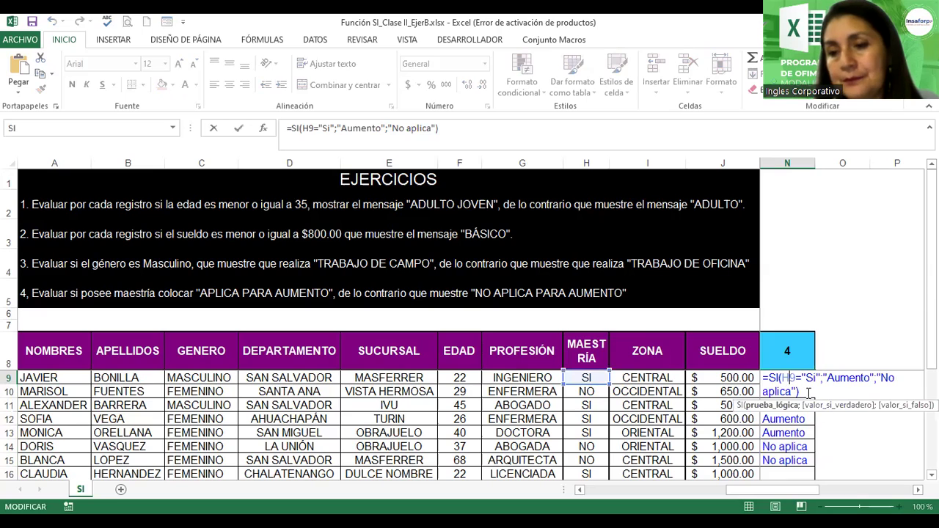
pyautogui.click(799, 392)
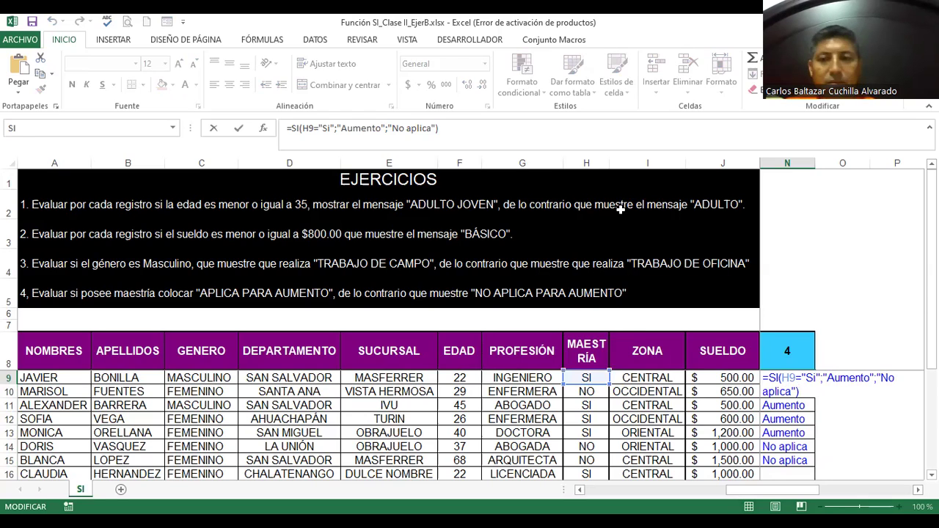
pyautogui.press('Return')
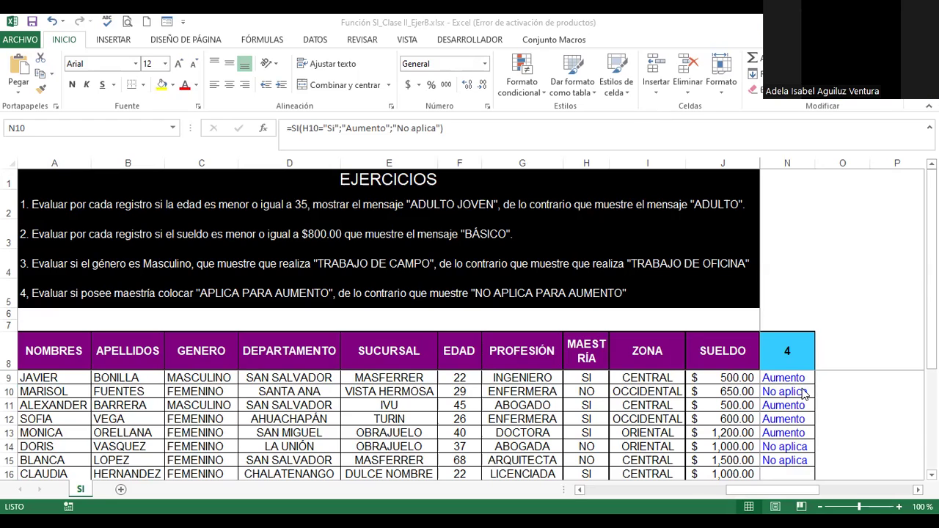
pyautogui.doubleClick(797, 377)
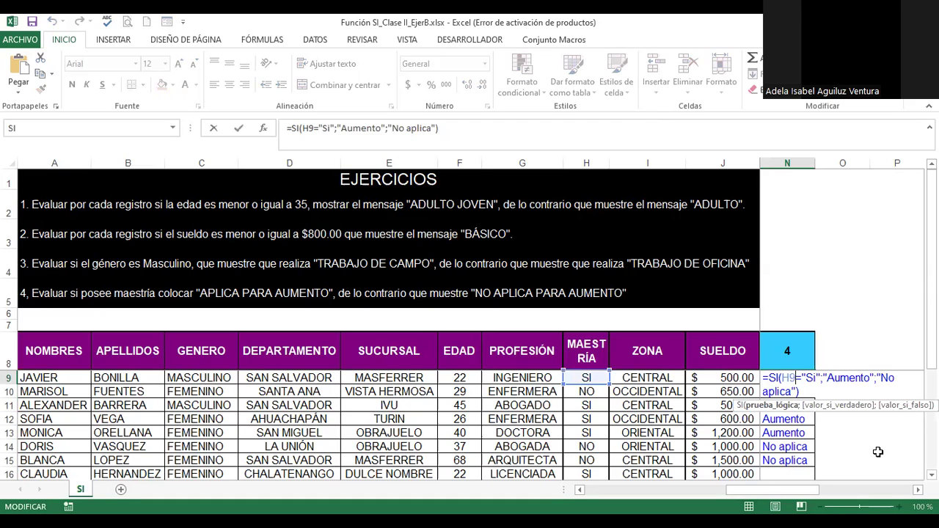
pyautogui.press('Escape')
pyautogui.press('Left')
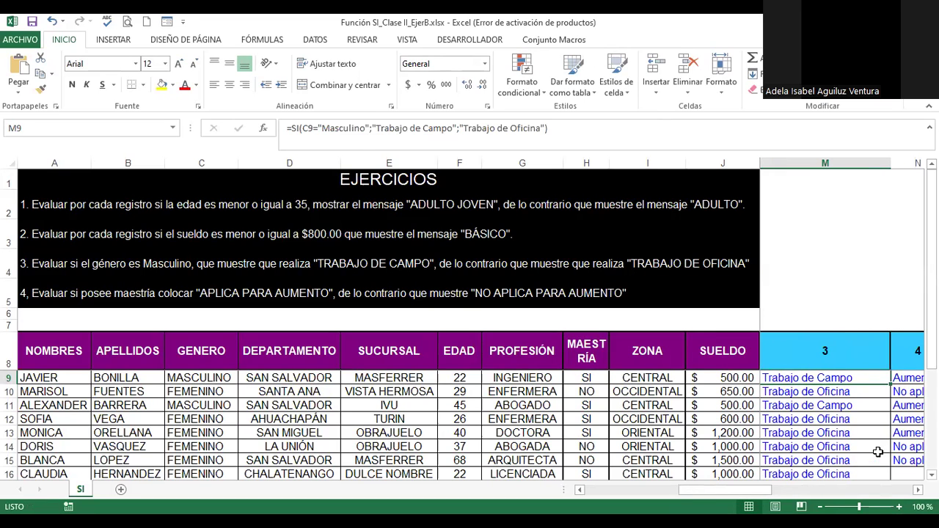
pyautogui.press('Left')
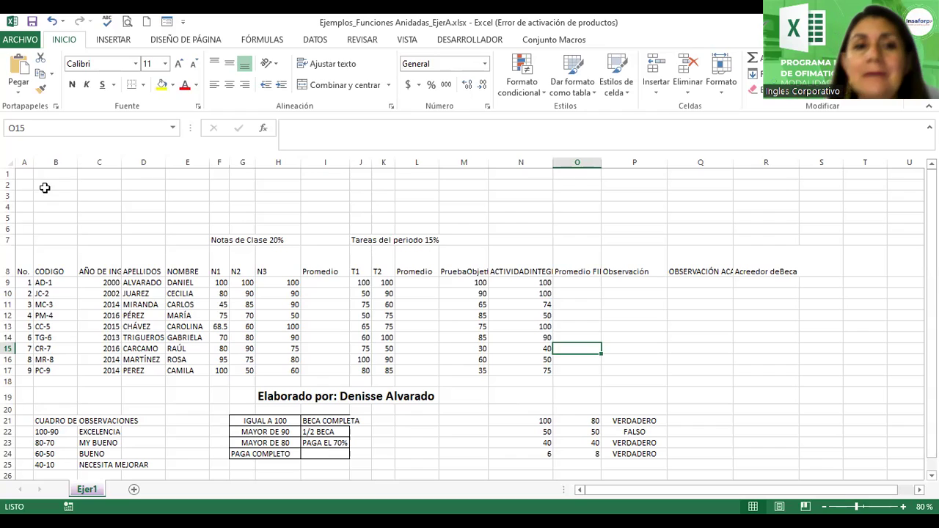
# Insert a WordArt title 'Control de Notas 2023' and place it above the table in rows 2–5.
pyautogui.click(97, 43)
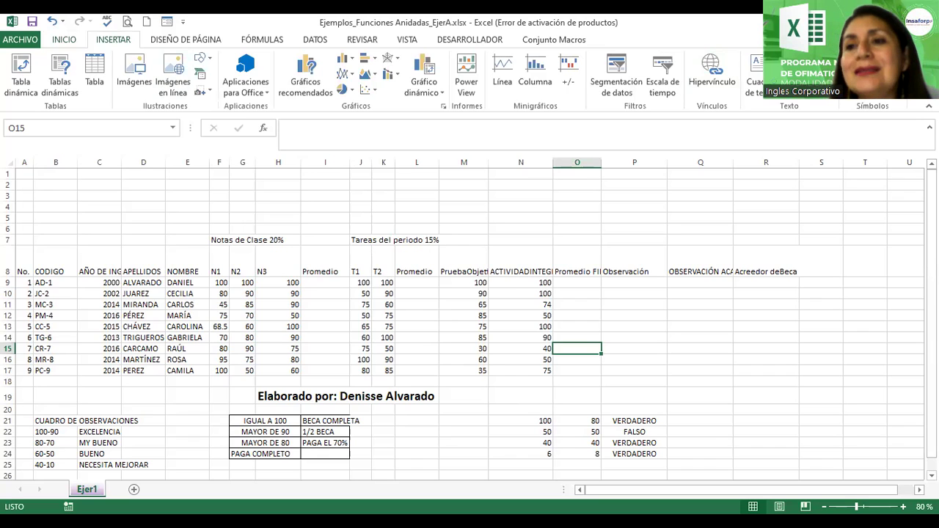
pyautogui.click(778, 74)
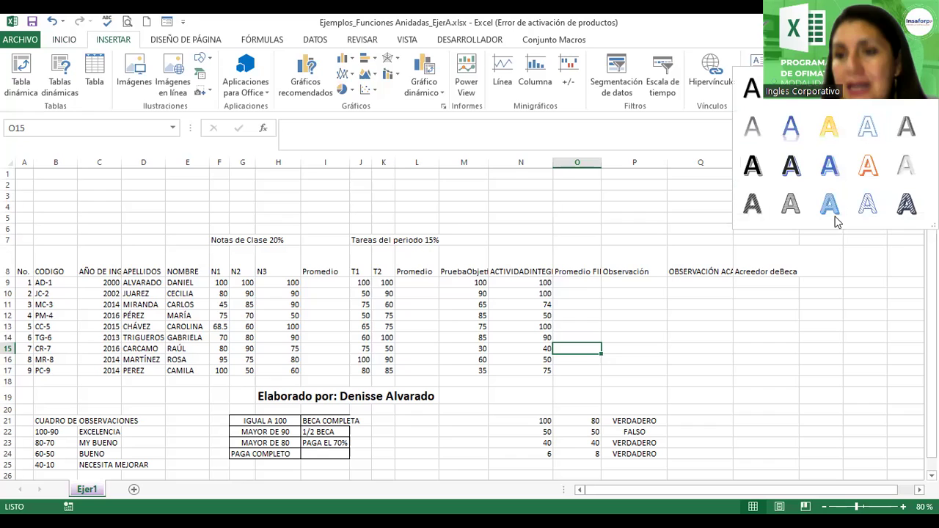
pyautogui.click(797, 132)
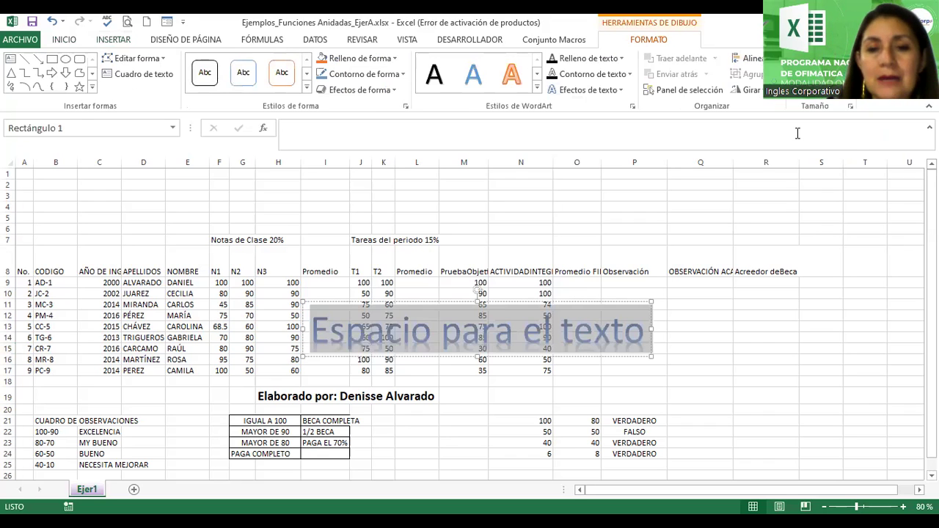
pyautogui.write('Cotro')
pyautogui.press('BackSpace')
pyautogui.press('BackSpace')
pyautogui.press('BackSpace')
pyautogui.press('BackSpace')
pyautogui.write('n')
pyautogui.press('BackSpace')
pyautogui.write('ontrol de BNota')
pyautogui.press('BackSpace')
pyautogui.press('BackSpace')
pyautogui.press('BackSpace')
pyautogui.press('BackSpace')
pyautogui.press('BackSpace')
pyautogui.write('Notas 20')
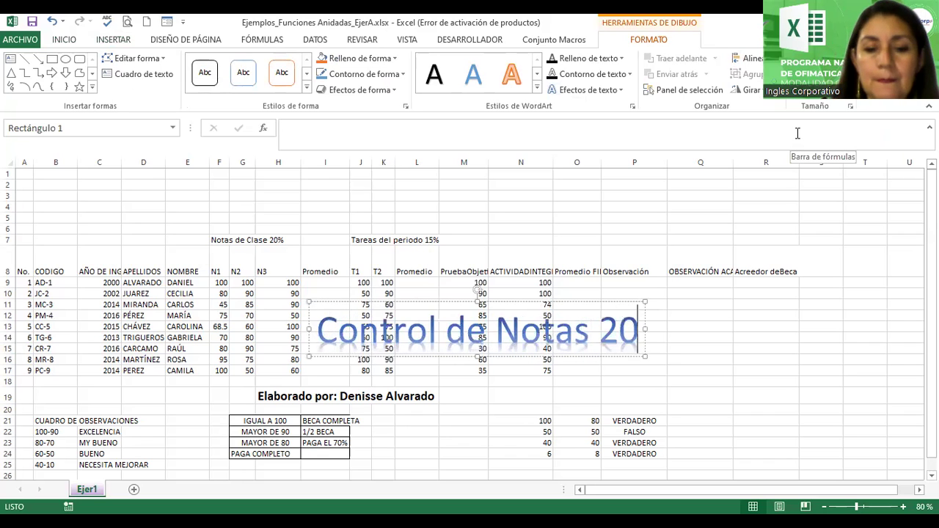
pyautogui.write('23')
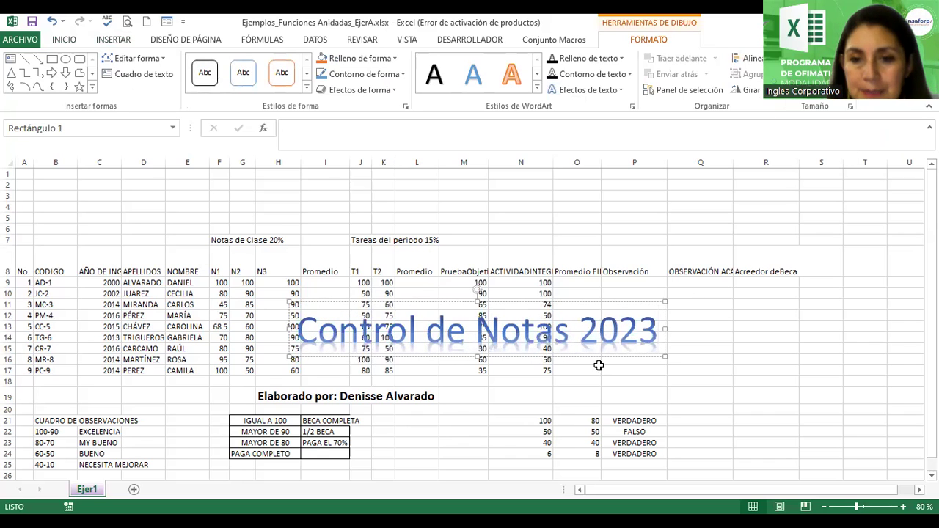
pyautogui.moveTo(593, 354)
pyautogui.mouseDown()
pyautogui.moveTo(524, 222)
pyautogui.moveTo(562, 218)
pyautogui.mouseUp()
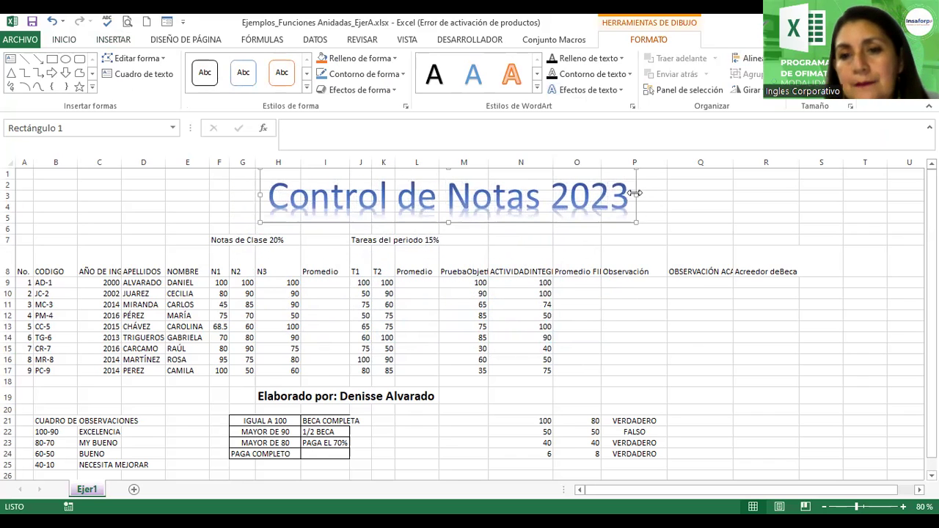
pyautogui.click(214, 239)
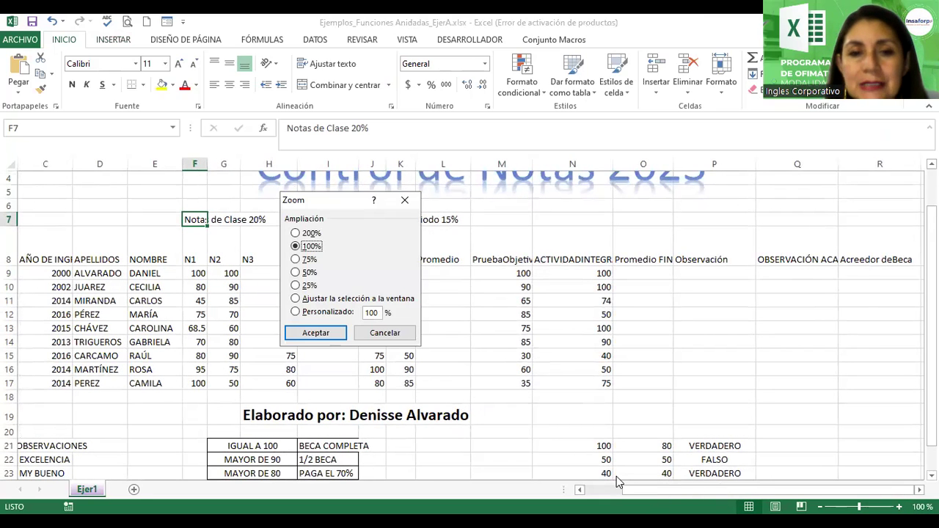
# Centre and bold the N1–N3 grades in F9:H17.
pyautogui.click(405, 199)
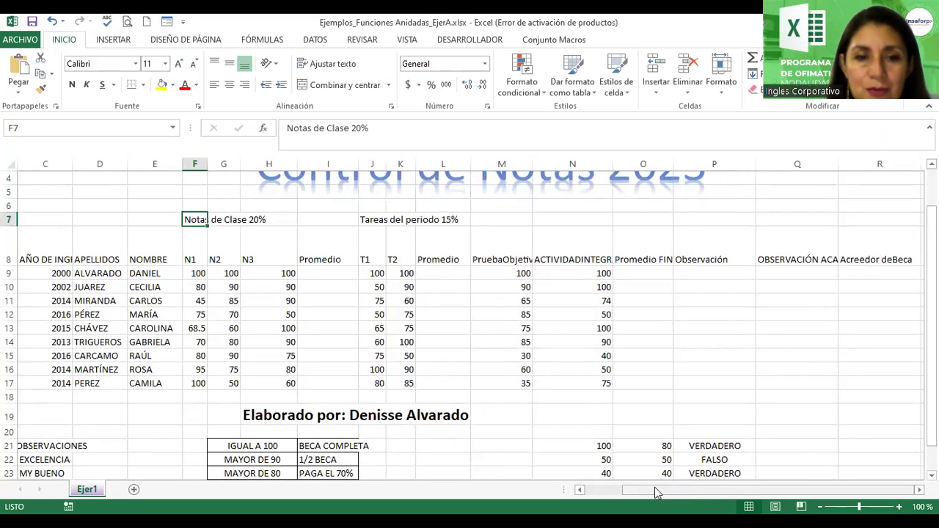
pyautogui.moveTo(686, 495); pyautogui.dragTo(645, 496)
pyautogui.moveTo(272, 273); pyautogui.dragTo(360, 379)
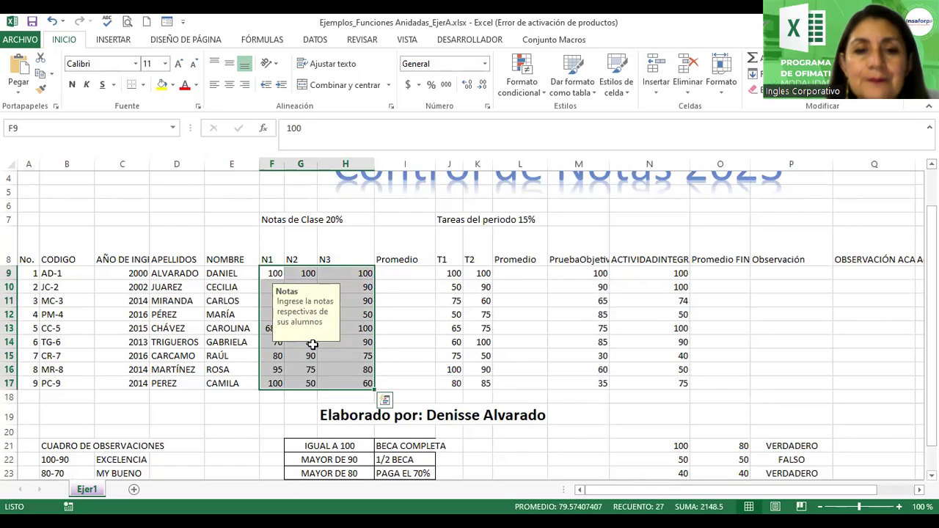
pyautogui.click(229, 84)
pyautogui.click(71, 84)
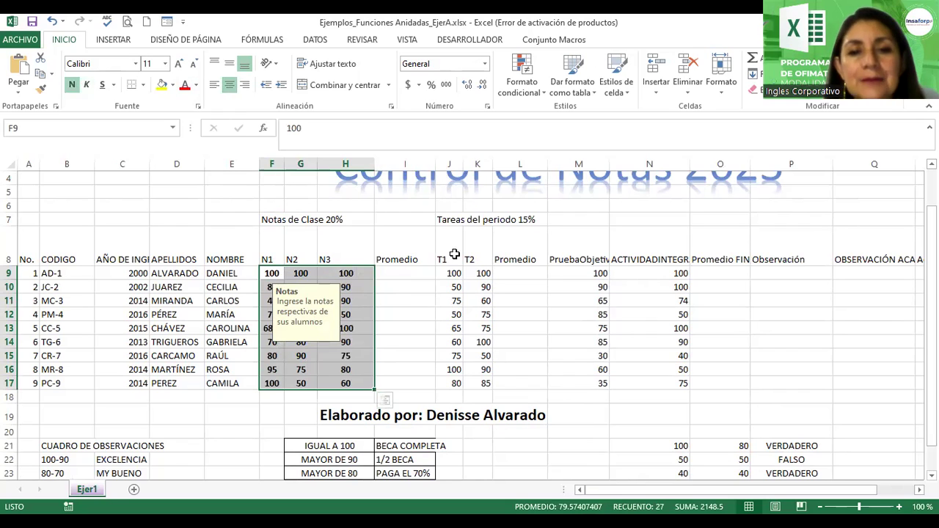
pyautogui.click(413, 273)
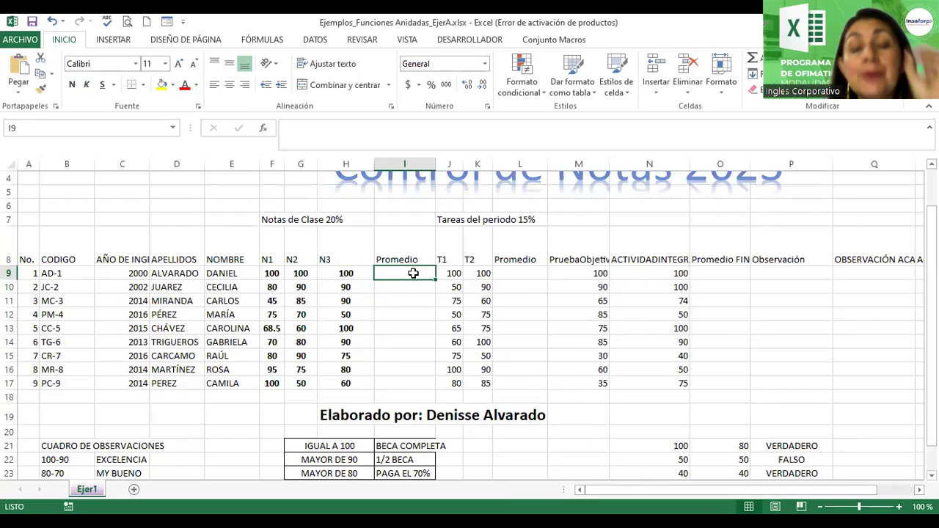
# Merge and centre 'Notas de Clase 20%' across F7:H7 with dark blue fill and white text.
pyautogui.click(297, 221)
pyautogui.moveTo(269, 219); pyautogui.dragTo(337, 219)
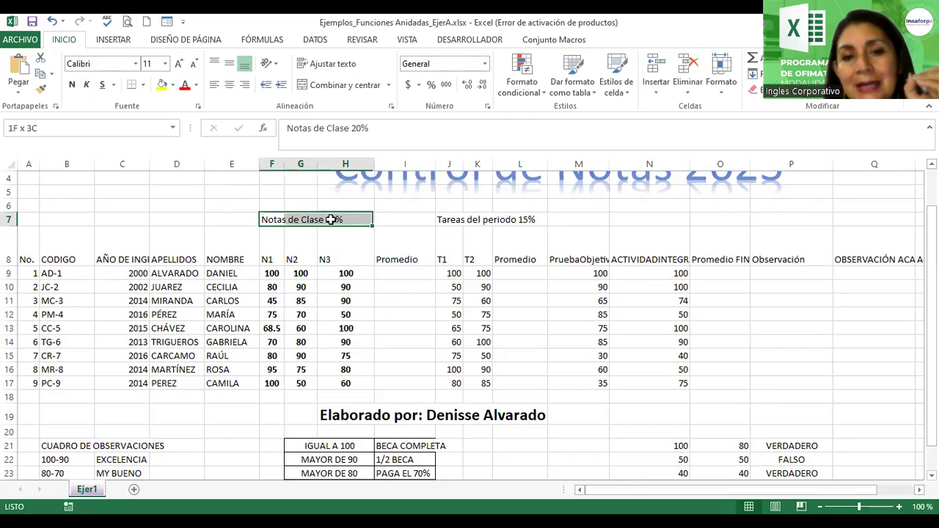
pyautogui.click(342, 86)
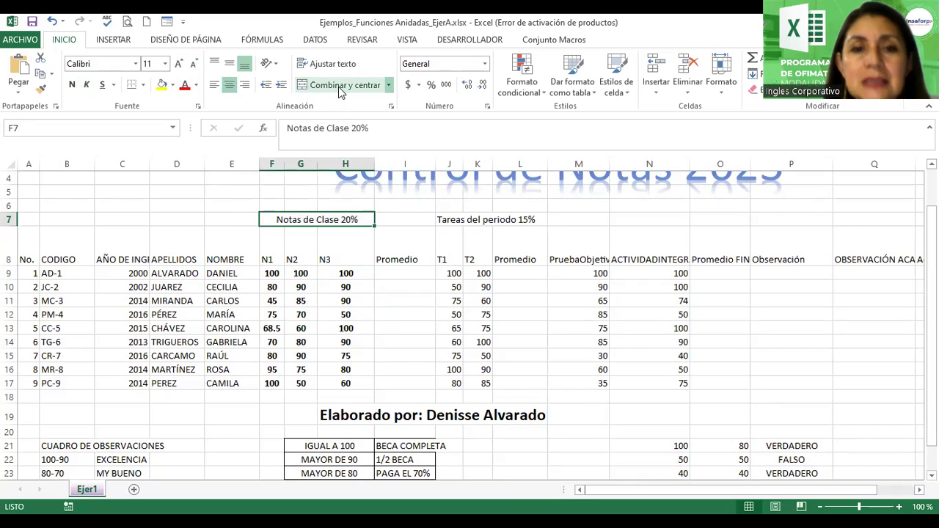
pyautogui.click(171, 85)
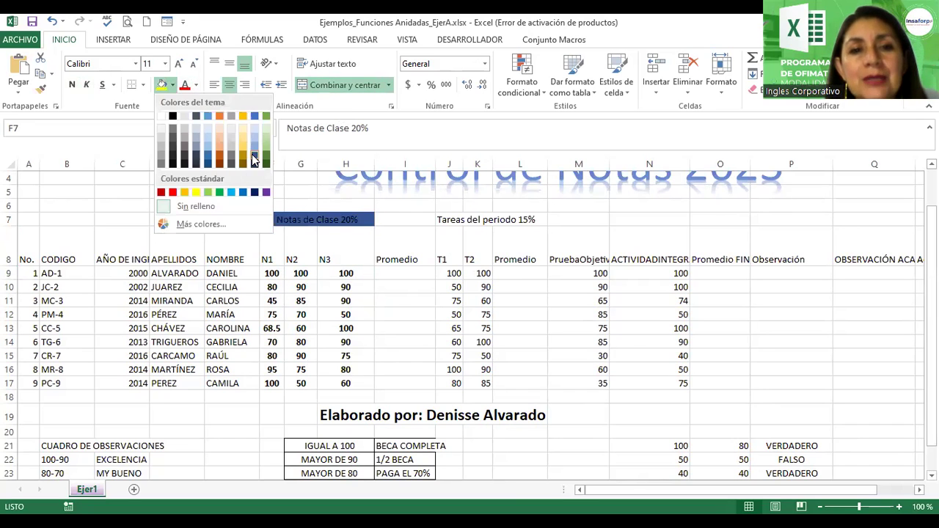
pyautogui.click(253, 160)
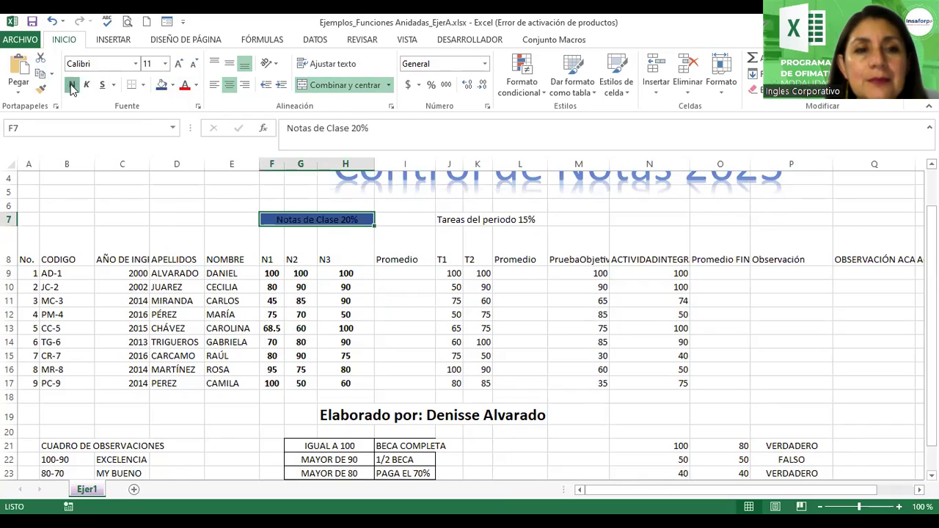
pyautogui.click(196, 85)
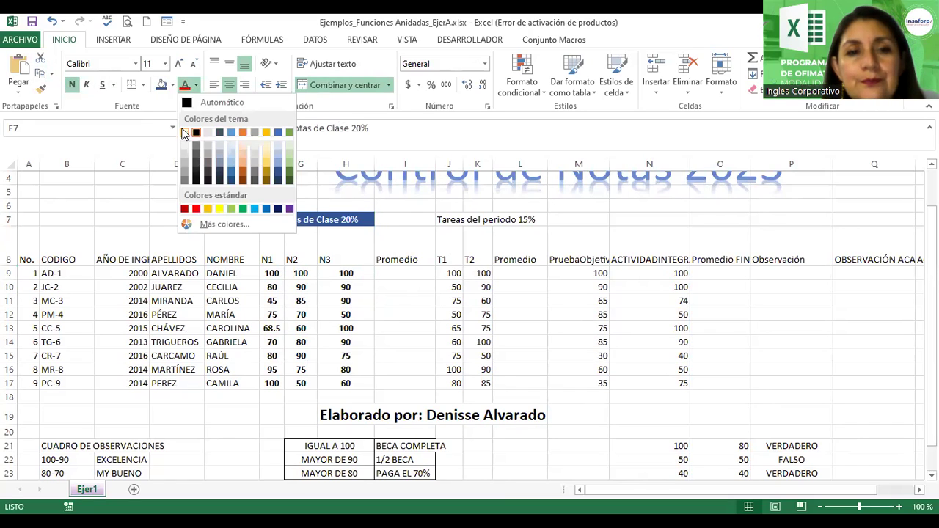
pyautogui.click(184, 134)
# Enter =PROMEDIO(F9:H9) in I9 and copy it down to I17.
pyautogui.click(416, 272)
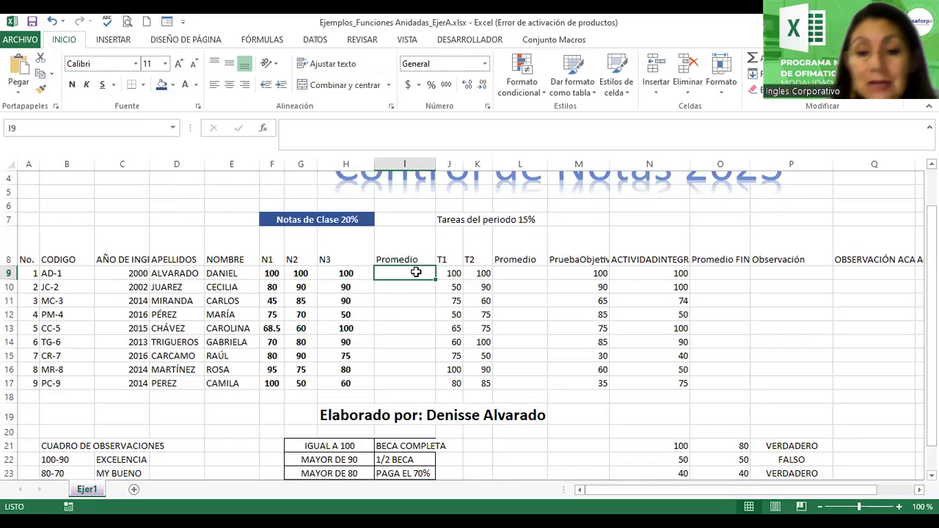
pyautogui.write('=p')
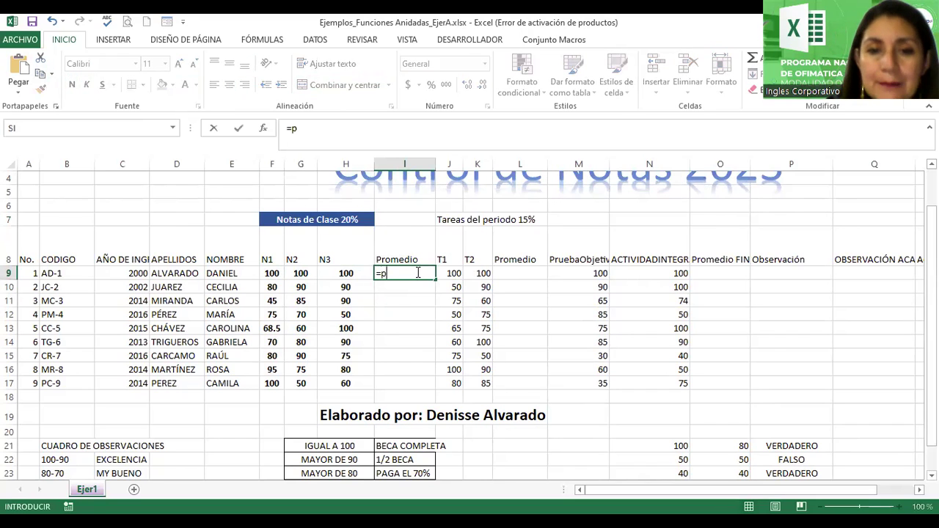
pyautogui.write('romedio(')
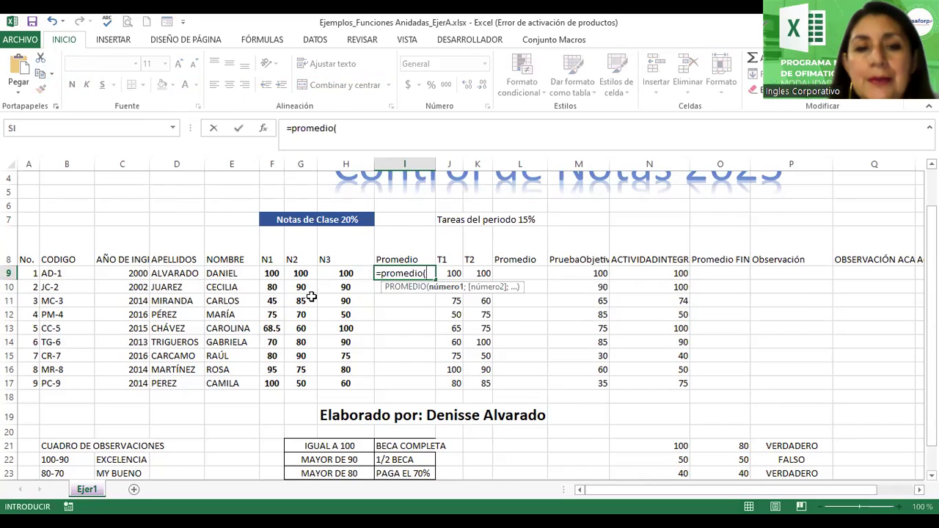
pyautogui.click(273, 275)
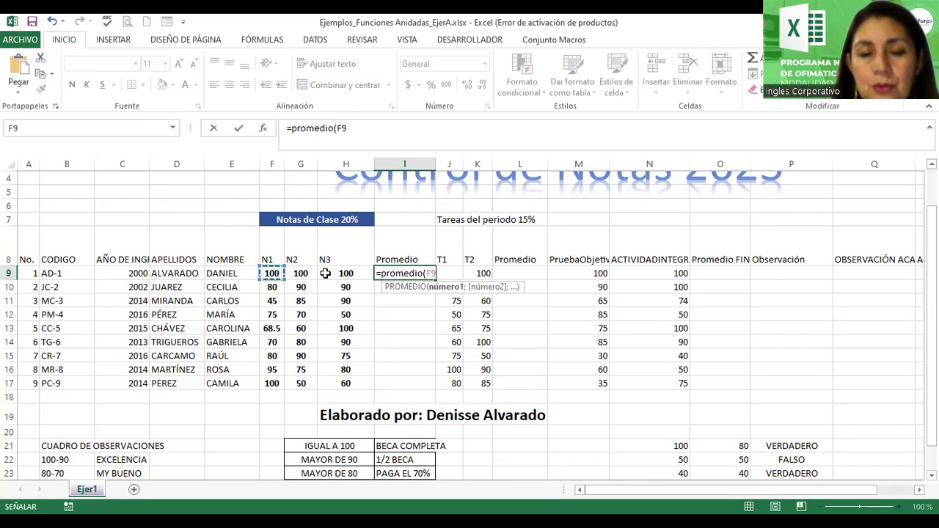
pyautogui.keyDown('shift'); pyautogui.click(326, 273); pyautogui.keyUp('shift')
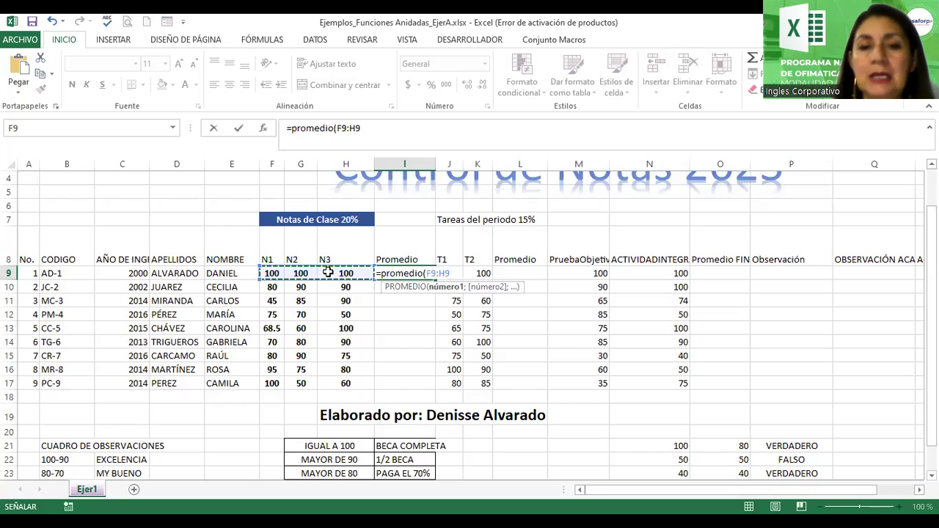
pyautogui.press('Return')
pyautogui.click(426, 273)
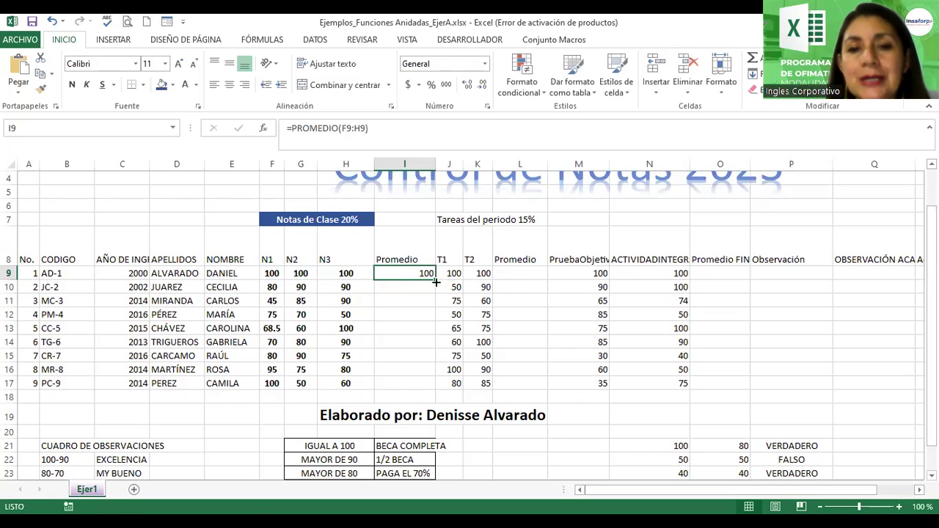
pyautogui.doubleClick(434, 281)
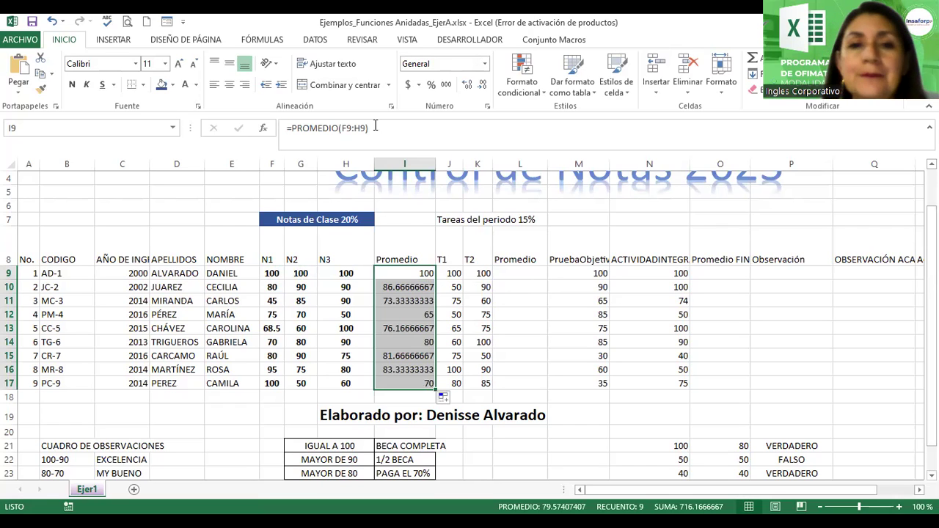
# Centre the Promedio averages and reduce them to one decimal place.
pyautogui.click(229, 84)
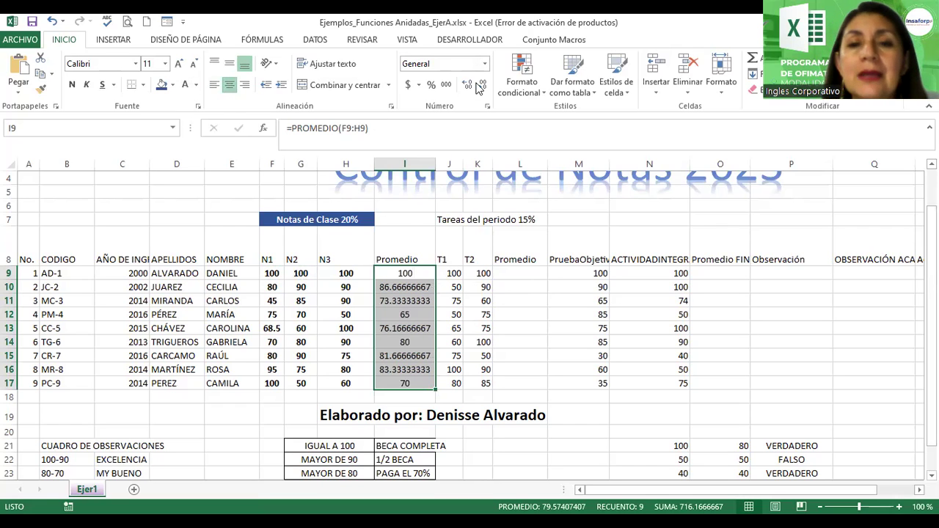
pyautogui.click(468, 86)
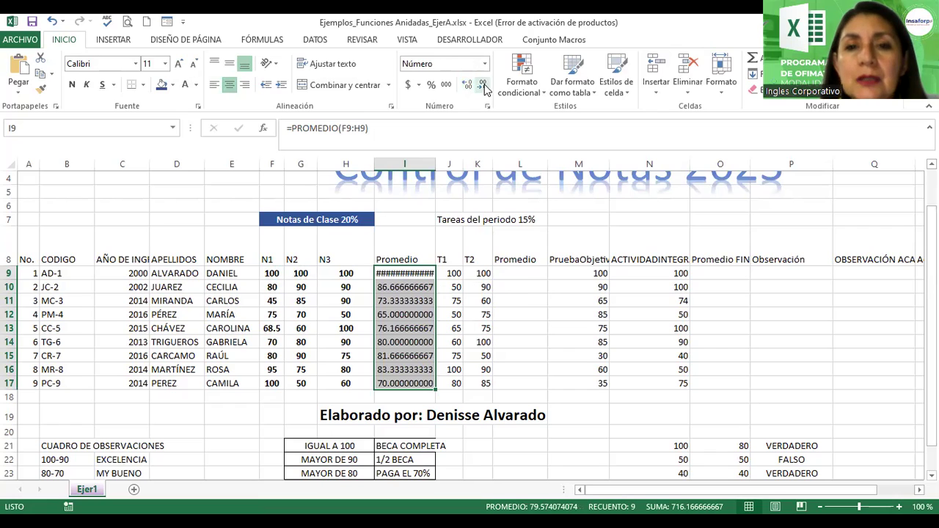
pyautogui.click(483, 85)
pyautogui.click(482, 85)
pyautogui.click(483, 85)
pyautogui.click(483, 85)
pyautogui.click(483, 86)
pyautogui.click(483, 86)
pyautogui.click(483, 85)
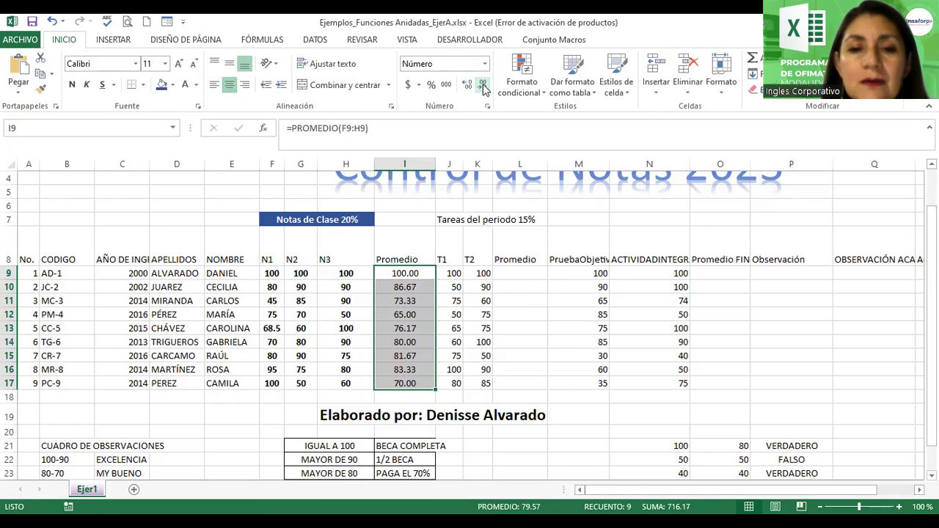
pyautogui.click(483, 85)
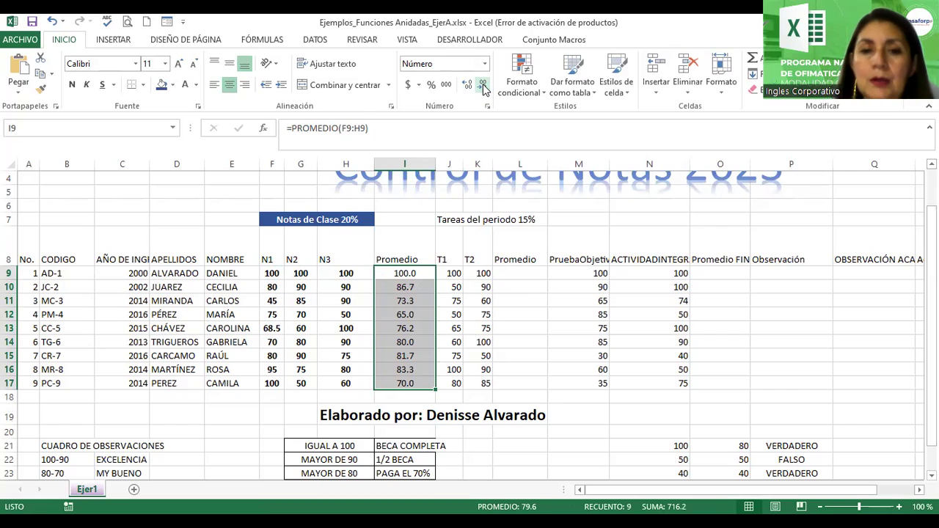
# Fill the averages light orange and make the Promedio header in I8 bold.
pyautogui.click(173, 85)
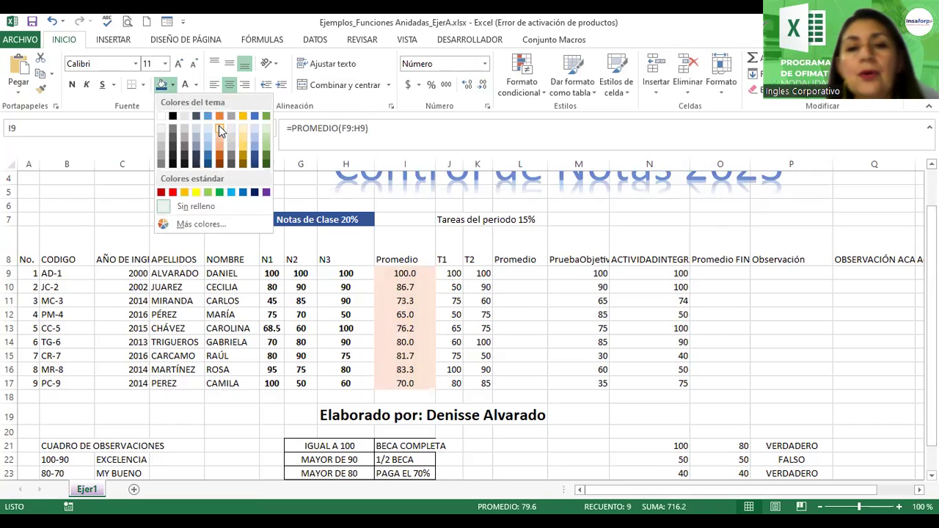
pyautogui.click(218, 128)
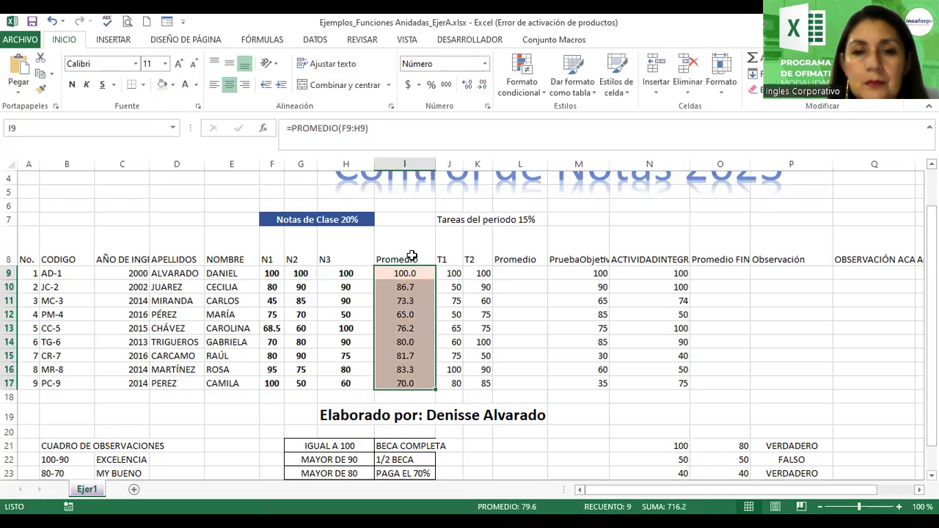
pyautogui.click(411, 254)
pyautogui.click(73, 86)
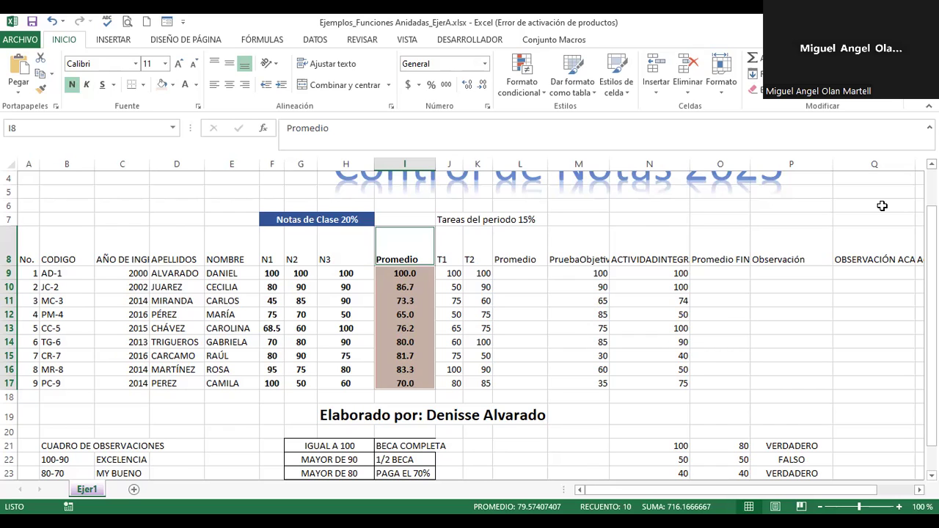
pyautogui.scroll(1, 470, 323)
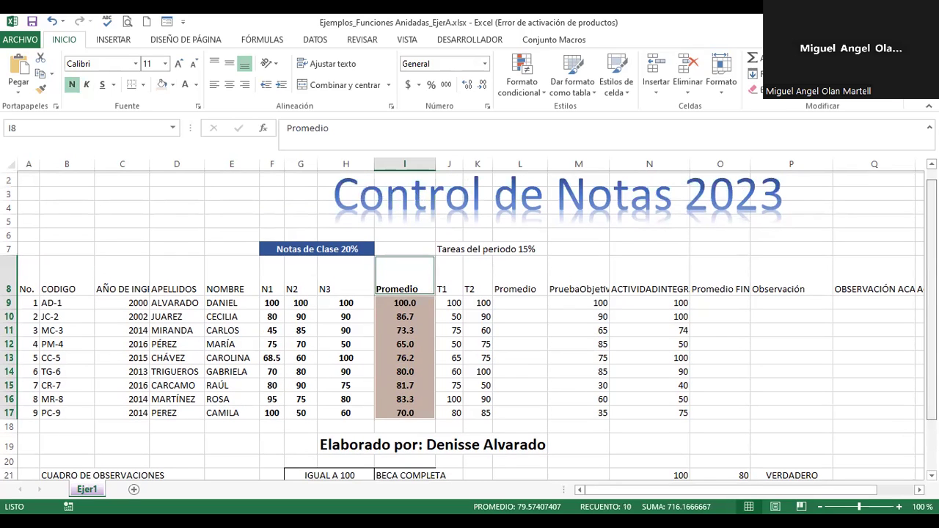
pyautogui.click(405, 301)
pyautogui.press('F2')
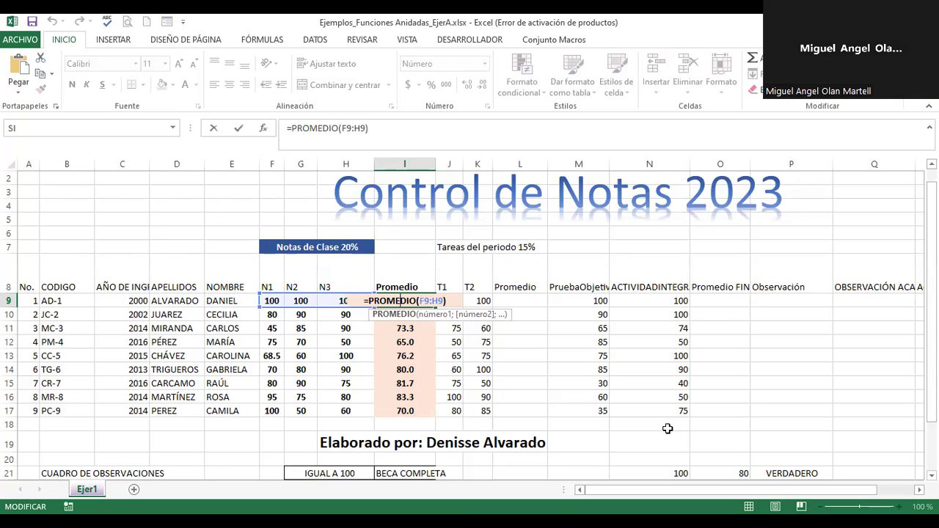
pyautogui.press('Return')
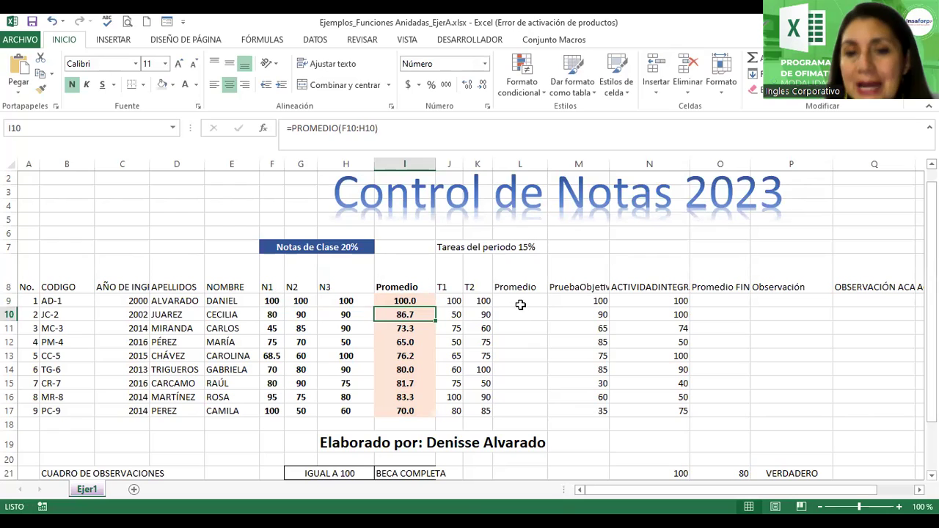
# Merge 'Tareas del periodo 15%' across J7:L7, bold it and fill it light orange.
pyautogui.click(520, 305)
pyautogui.click(449, 247)
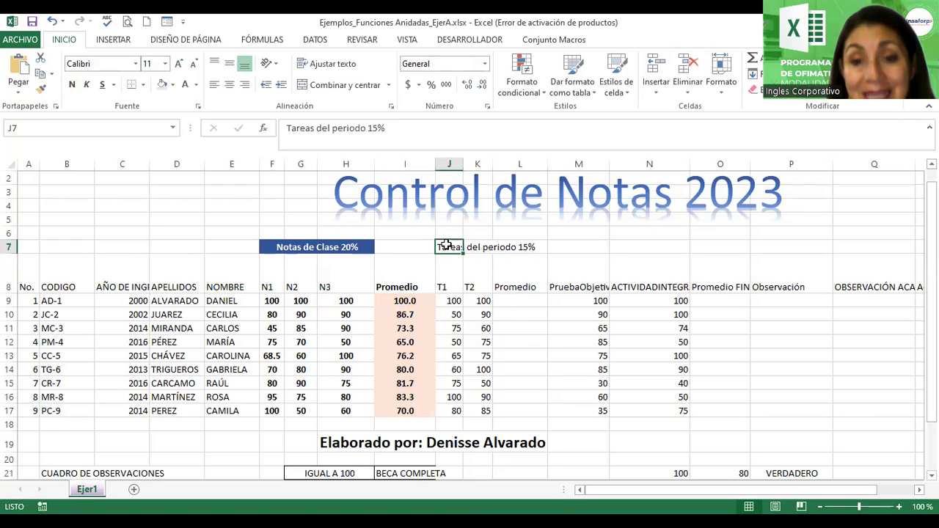
pyautogui.moveTo(446, 246); pyautogui.dragTo(512, 246)
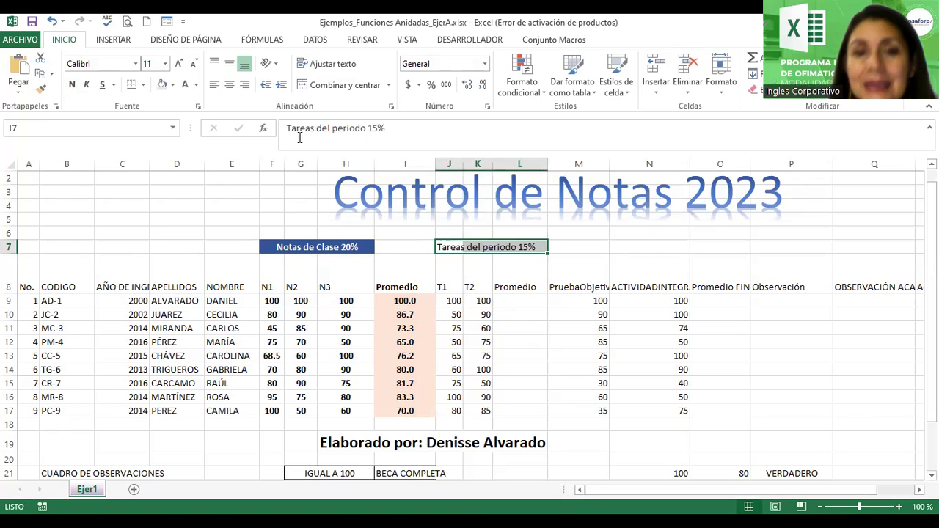
pyautogui.click(349, 84)
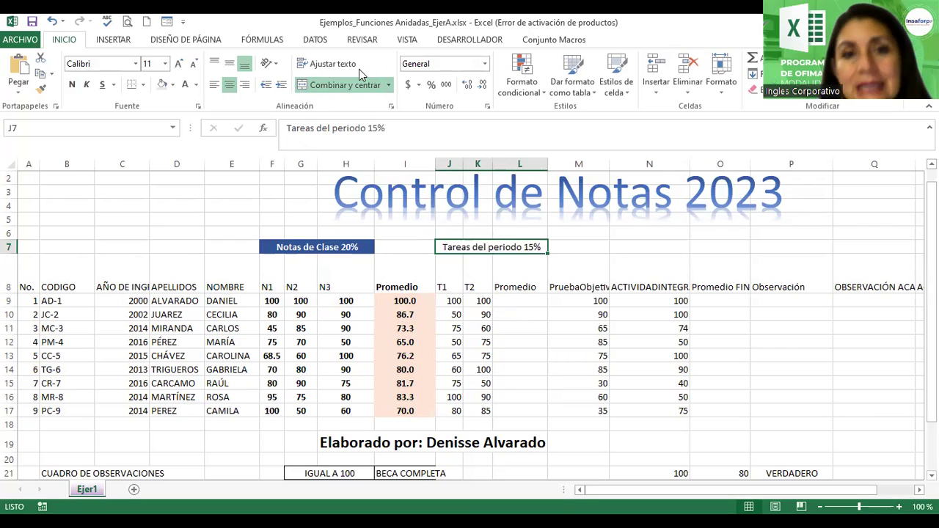
pyautogui.click(72, 84)
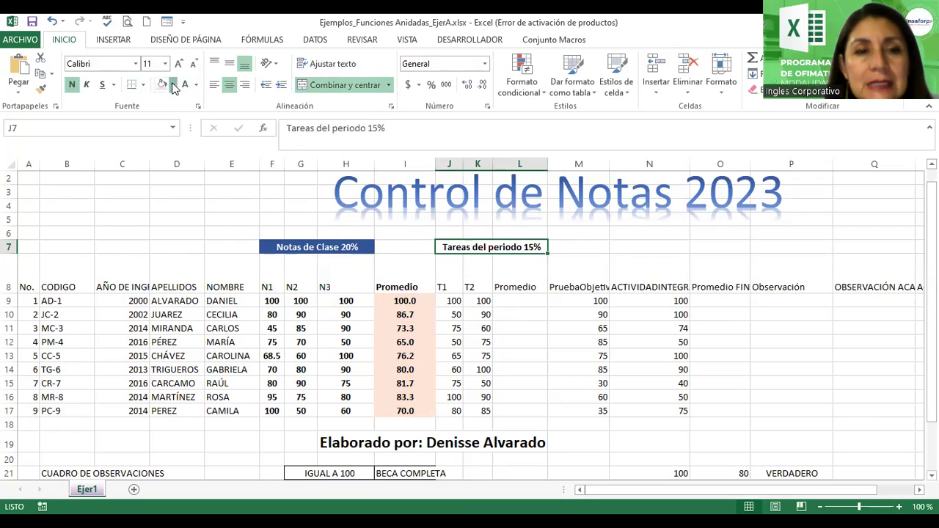
pyautogui.click(173, 85)
pyautogui.click(217, 146)
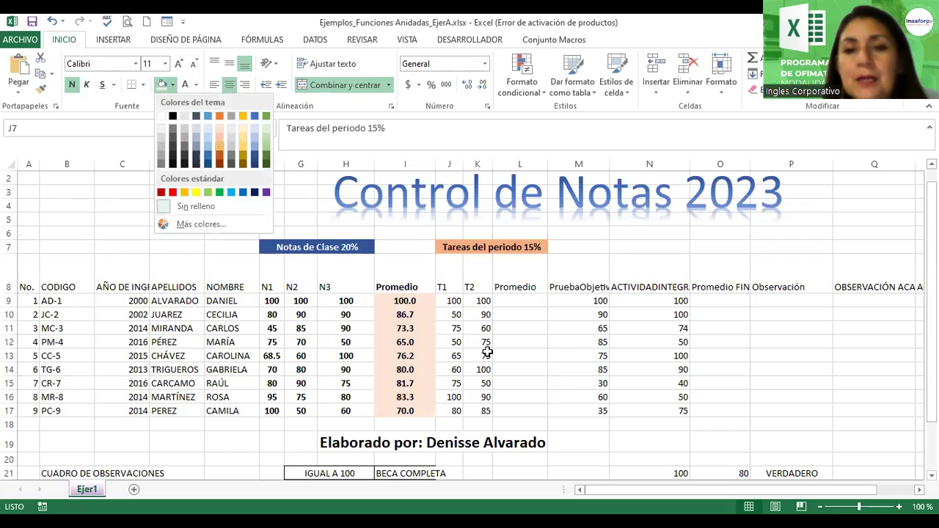
pyautogui.click(525, 300)
# Enter =PROMEDIO(J9:K9) in L9 and copy it down to L17.
pyautogui.write('=p')
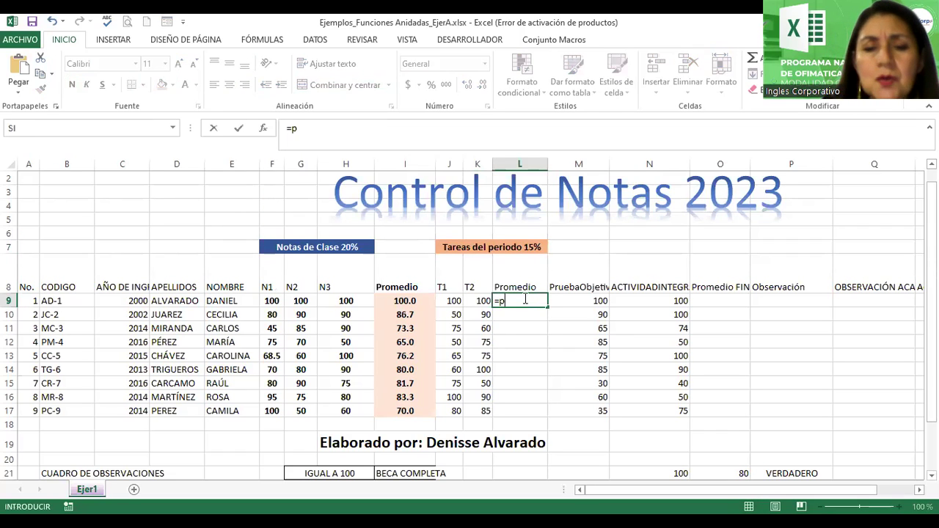
pyautogui.write('romedio')
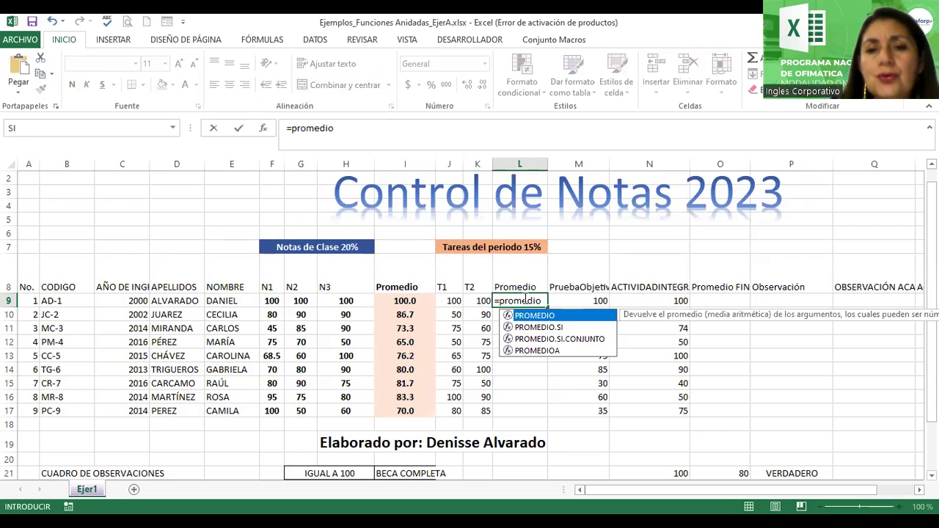
pyautogui.write('(')
pyautogui.click(451, 301)
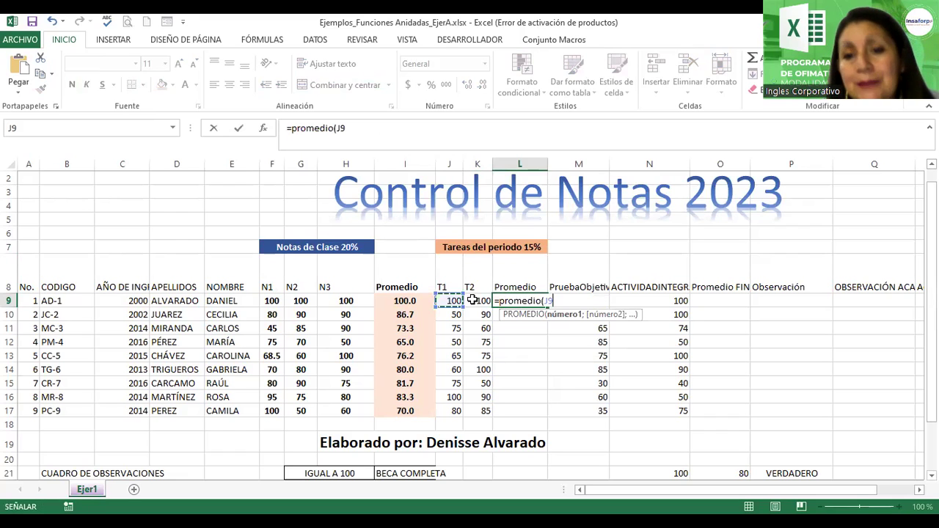
pyautogui.moveTo(473, 301); pyautogui.dragTo(481, 301)
pyautogui.press('Return')
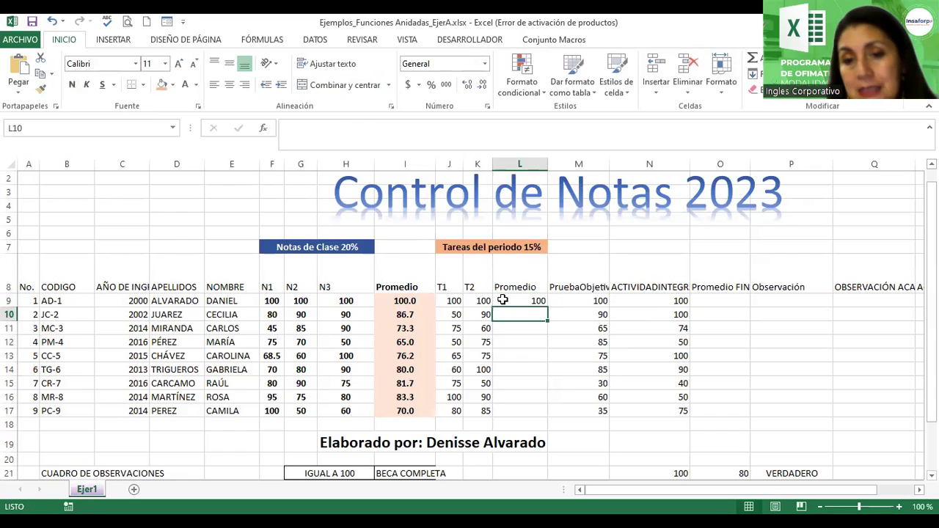
pyautogui.click(505, 301)
pyautogui.doubleClick(549, 309)
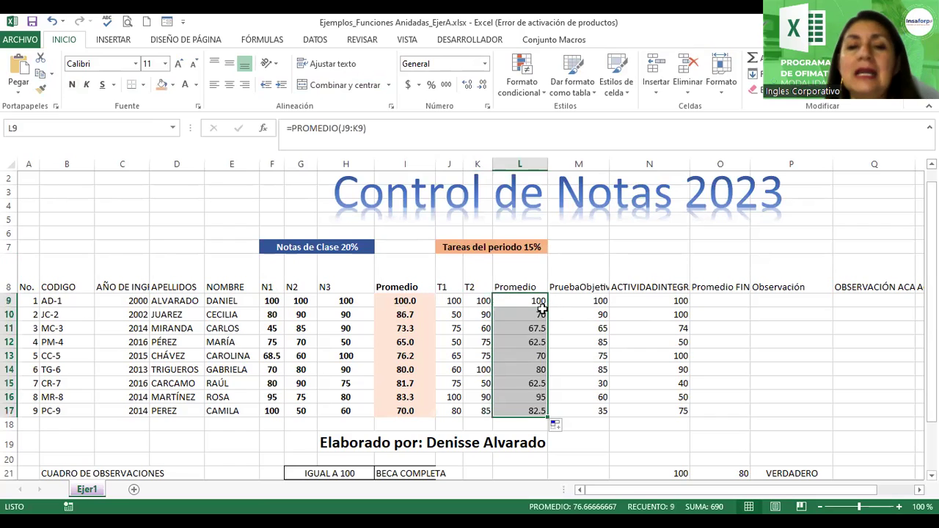
# Centre and bold the task averages and fill them light blue.
pyautogui.click(229, 85)
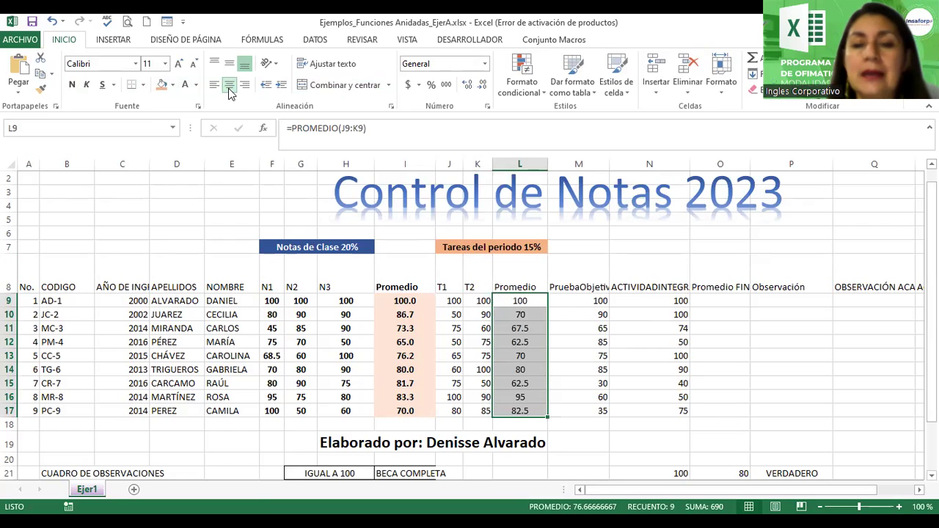
pyautogui.click(72, 85)
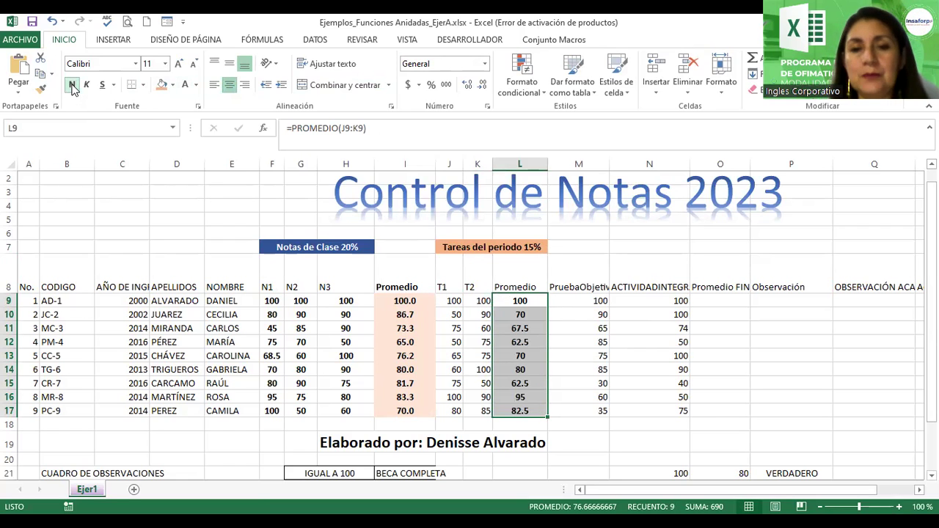
pyautogui.click(172, 85)
pyautogui.click(207, 129)
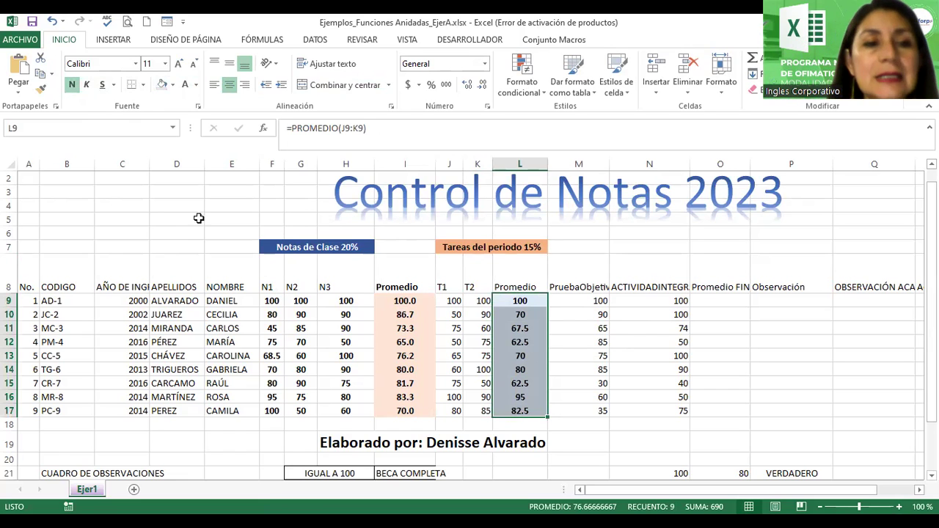
# Wrap and centre a partial row 8 header selection, then undo both centrings.
pyautogui.click(32, 266)
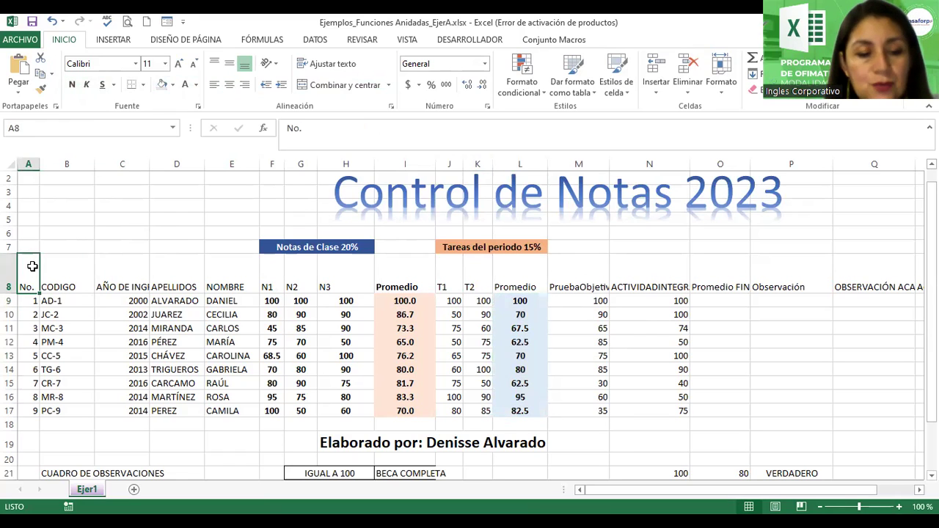
pyautogui.hotkey('shift', 'Right')
pyautogui.hotkey('shift', 'Right')
pyautogui.hotkey('shift', 'Right')
pyautogui.hotkey('shift', 'Right')
pyautogui.hotkey('shift', 'Right')
pyautogui.hotkey('shift', 'Right')
pyautogui.hotkey('shift', 'Right')
pyautogui.hotkey('shift', 'Right')
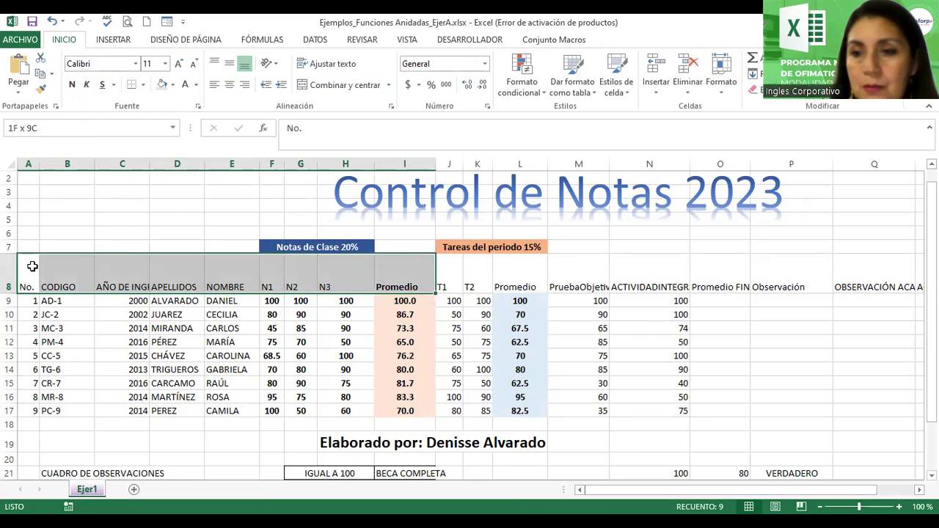
pyautogui.hotkey('shift', 'Right')
pyautogui.hotkey('shift', 'Right')
pyautogui.hotkey('shift', 'Right')
pyautogui.hotkey('shift', 'Right')
pyautogui.hotkey('shift', 'Right')
pyautogui.hotkey('shift', 'Right')
pyautogui.hotkey('shift', 'Right')
pyautogui.hotkey('shift', 'Right')
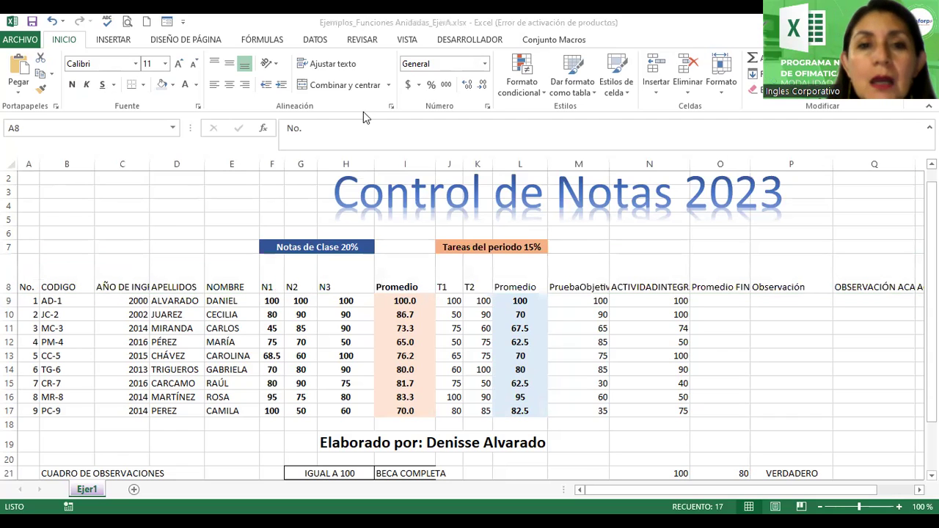
pyautogui.click(332, 66)
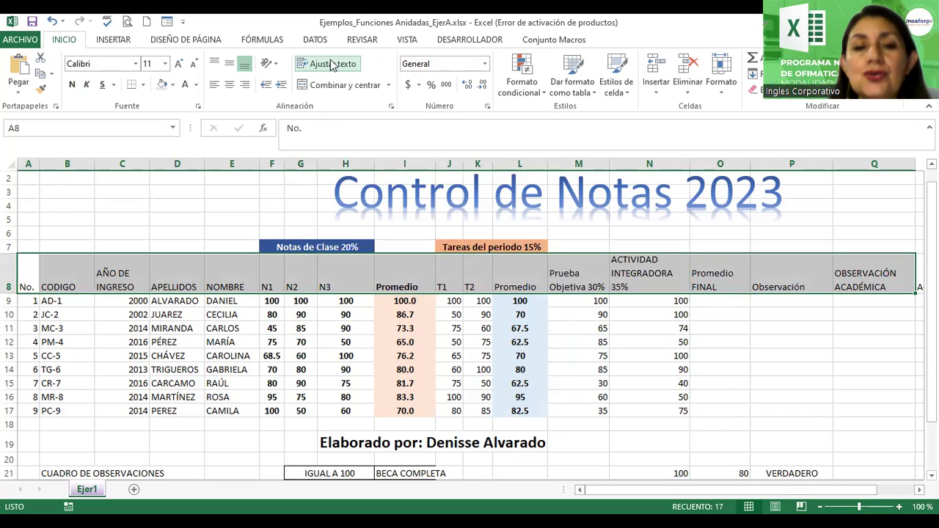
pyautogui.click(228, 86)
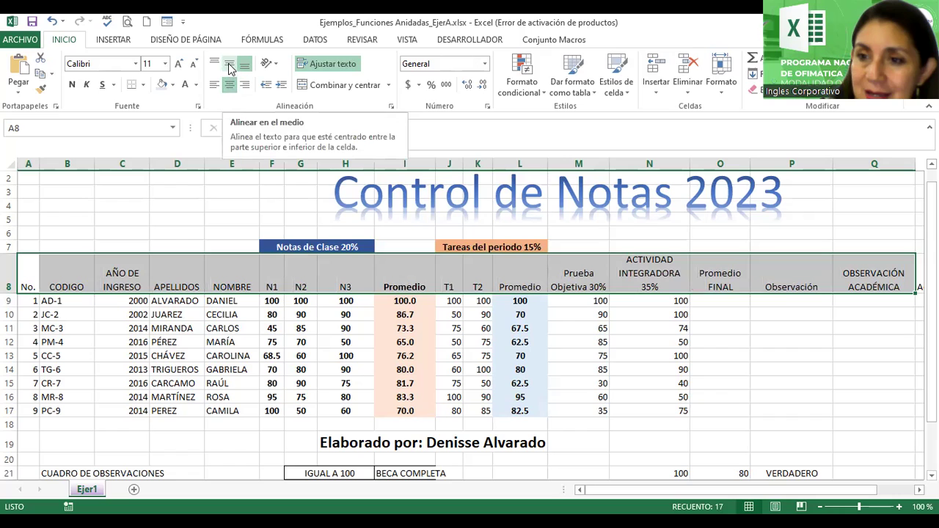
pyautogui.click(229, 68)
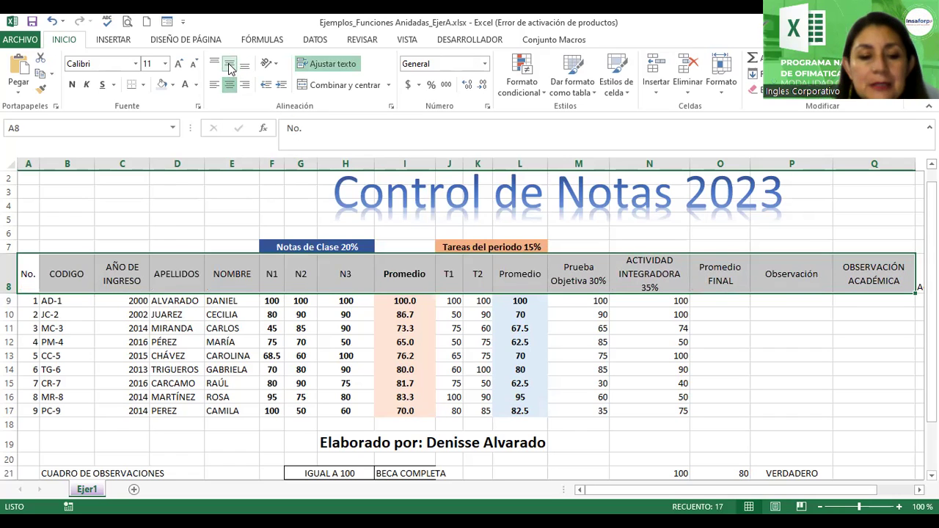
pyautogui.hotkey('ctrl', 'z')
pyautogui.hotkey('ctrl', 'z')
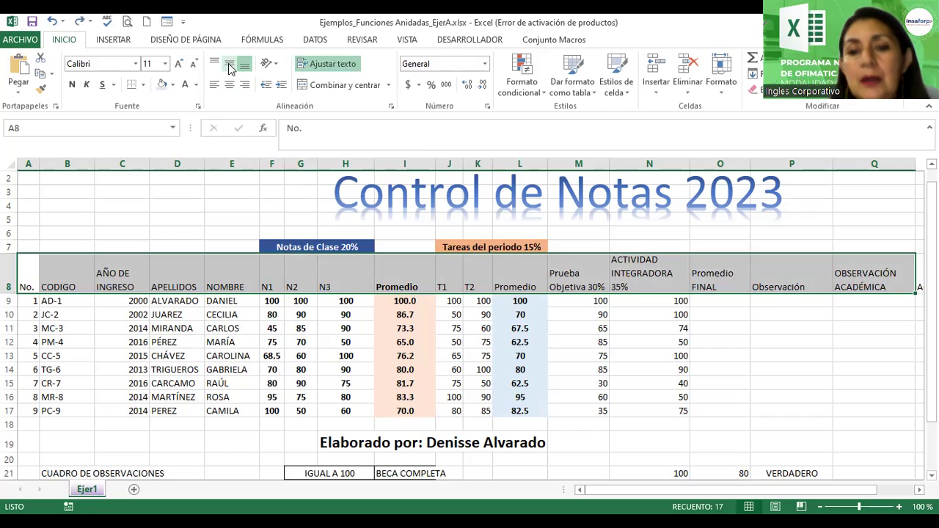
pyautogui.hotkey('ctrl', 'z')
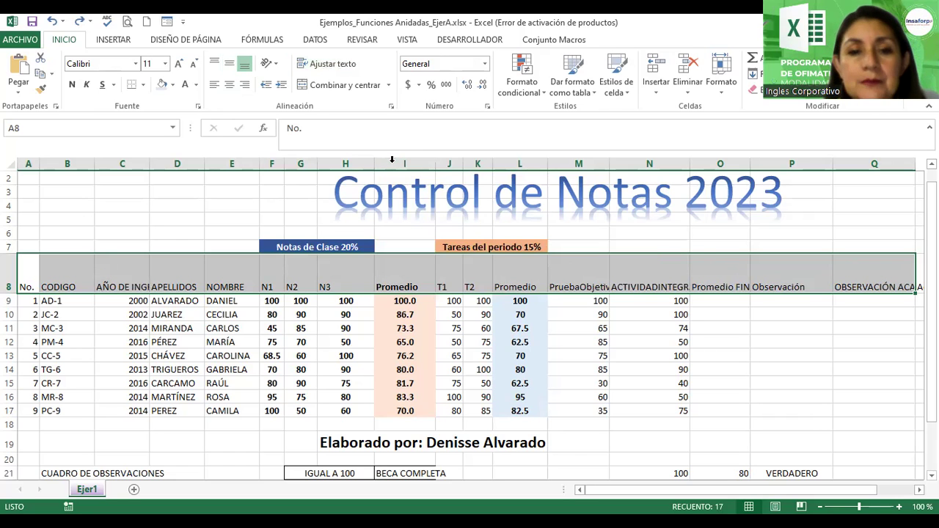
# Wrap the A8:Q8 headers, centre them horizontally and vertically, and make them bold.
pyautogui.click(270, 328)
pyautogui.moveTo(28, 260); pyautogui.dragTo(59, 266)
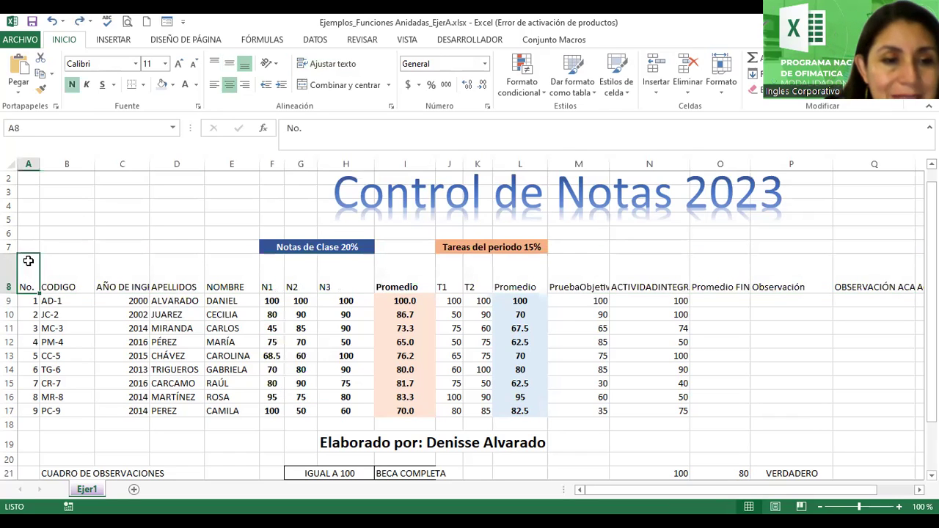
pyautogui.hotkey('shift', 'Right')
pyautogui.hotkey('shift', 'Right')
pyautogui.hotkey('shift', 'Right')
pyautogui.hotkey('shift', 'Right')
pyautogui.hotkey('shift', 'Right')
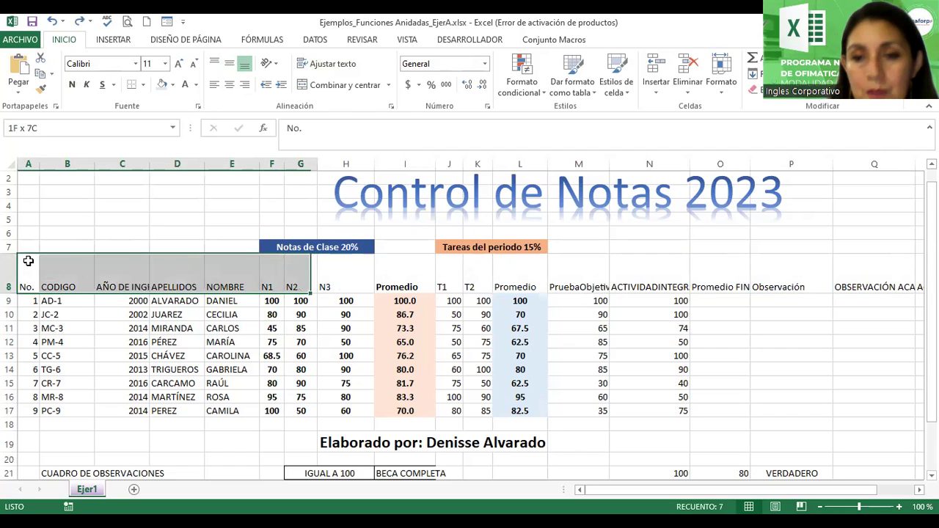
pyautogui.hotkey('shift', 'Right')
pyautogui.hotkey('shift', 'Right')
pyautogui.hotkey('shift', 'Right')
pyautogui.hotkey('shift', 'Right')
pyautogui.hotkey('shift', 'Right')
pyautogui.hotkey('shift', 'Right')
pyautogui.hotkey('shift', 'Right')
pyautogui.hotkey('shift', 'Right')
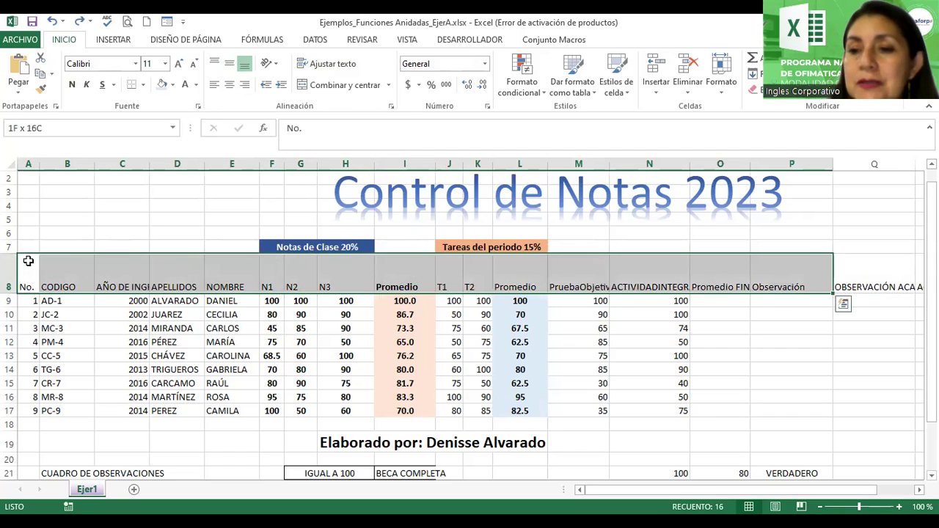
pyautogui.hotkey('shift', 'Right')
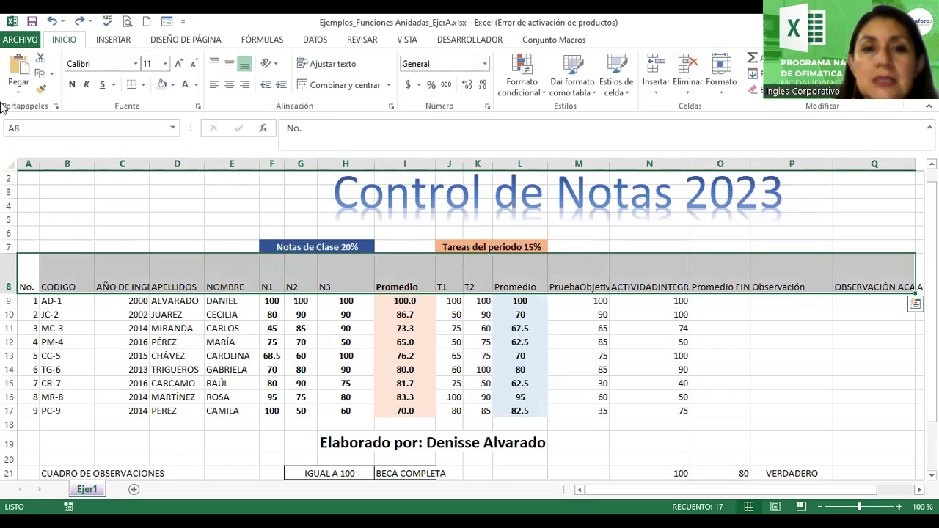
pyautogui.click(334, 66)
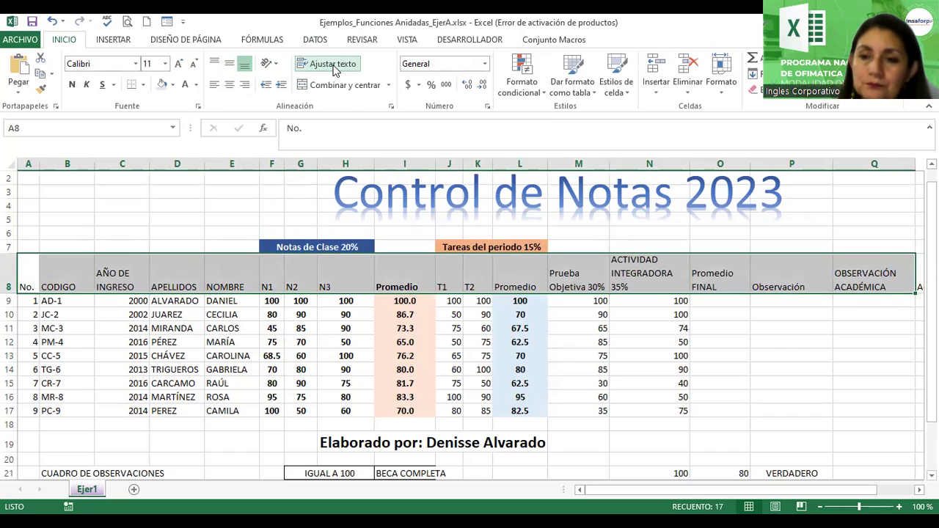
pyautogui.click(229, 86)
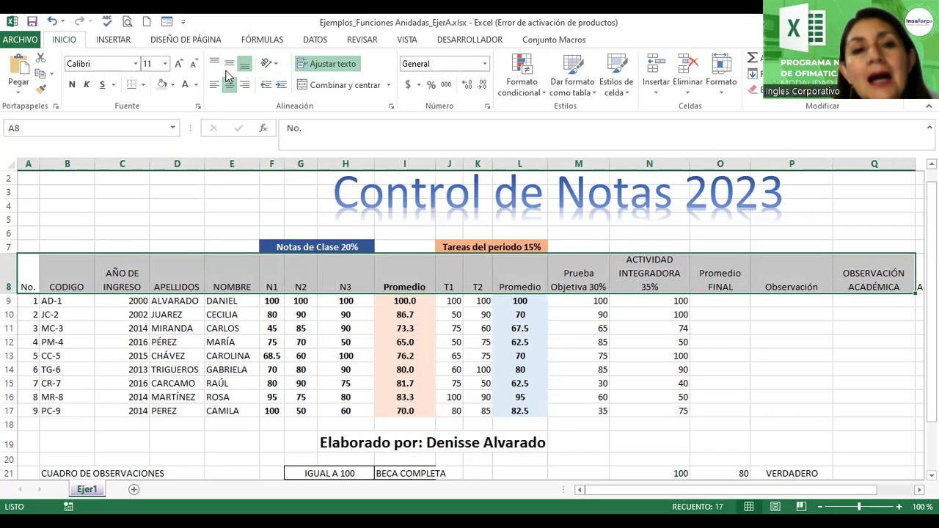
pyautogui.click(228, 67)
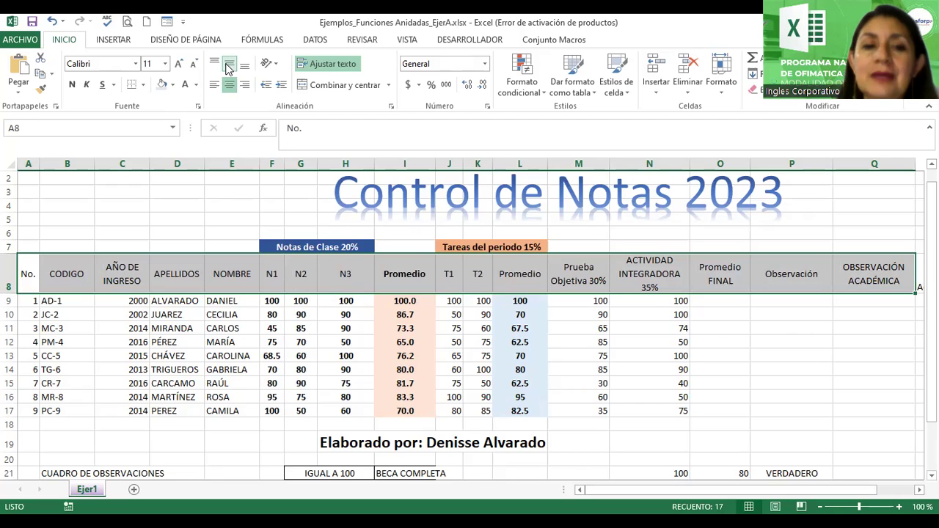
pyautogui.click(72, 84)
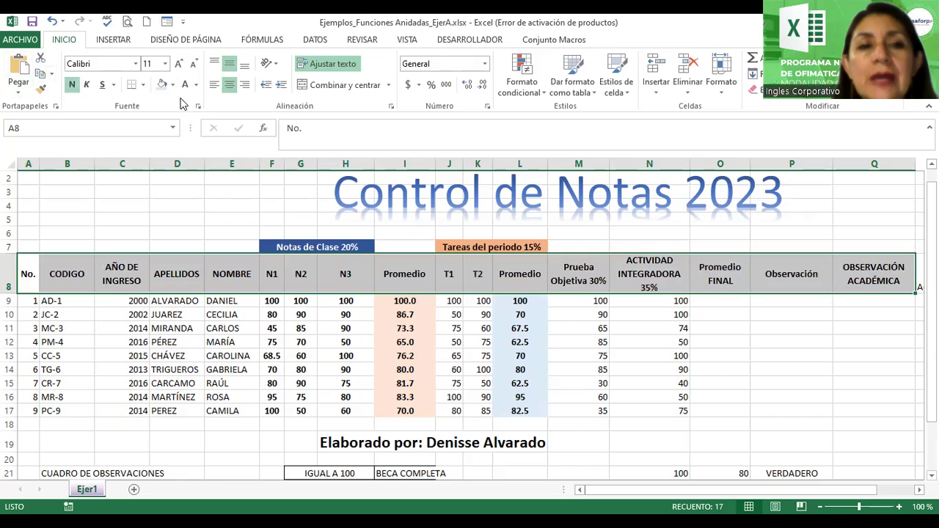
# Give the header row a light gold fill and a thick box border.
pyautogui.click(172, 85)
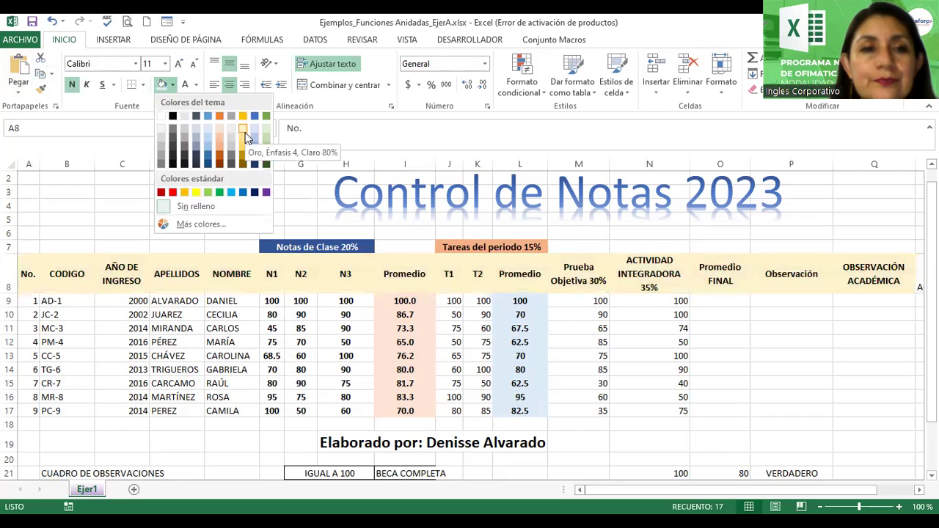
pyautogui.click(184, 129)
pyautogui.click(143, 85)
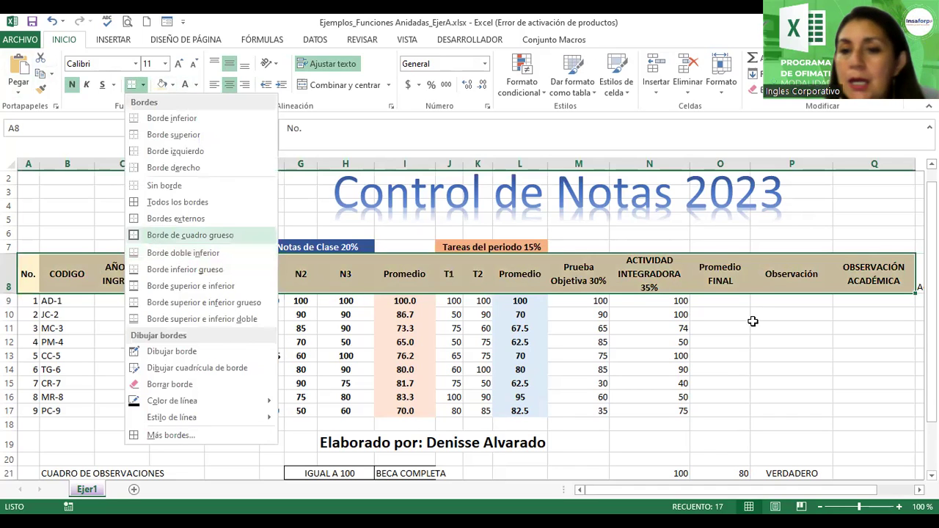
pyautogui.click(156, 236)
pyautogui.click(731, 299)
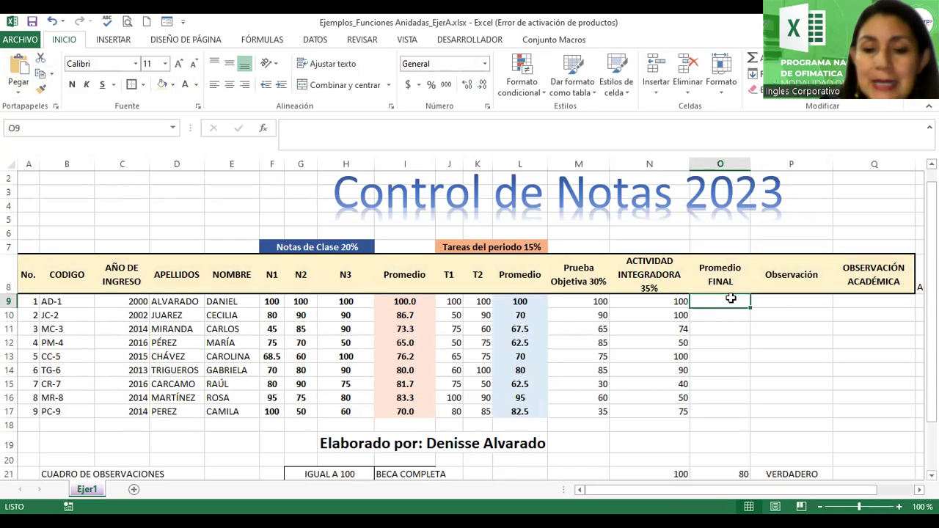
pyautogui.write('=(')
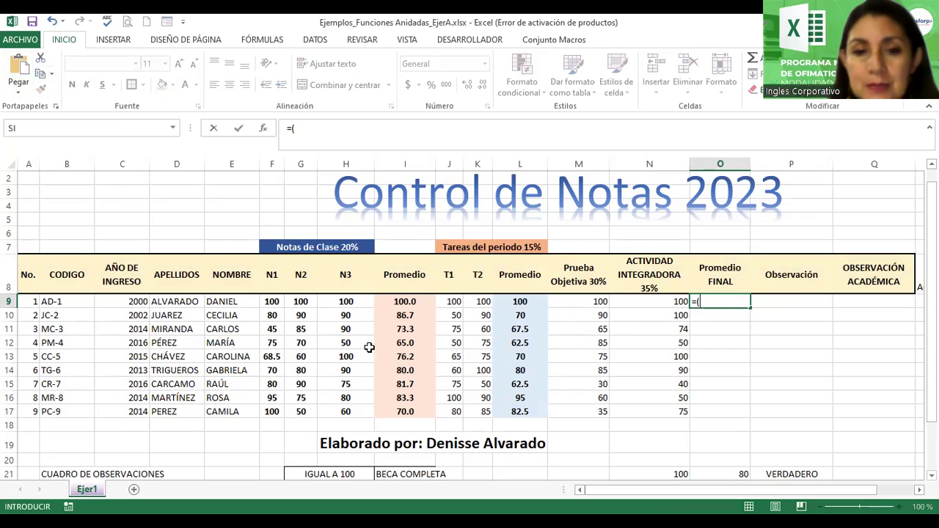
pyautogui.click(403, 303)
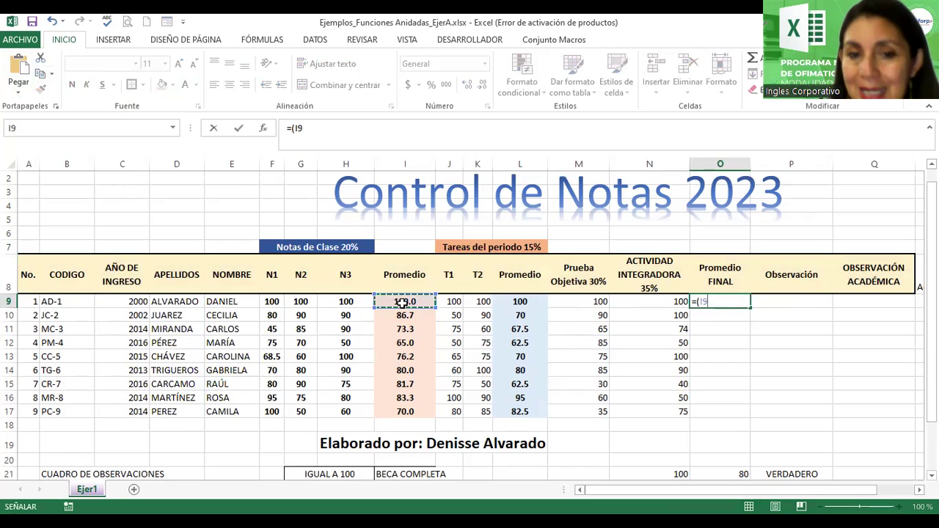
pyautogui.press('Escape')
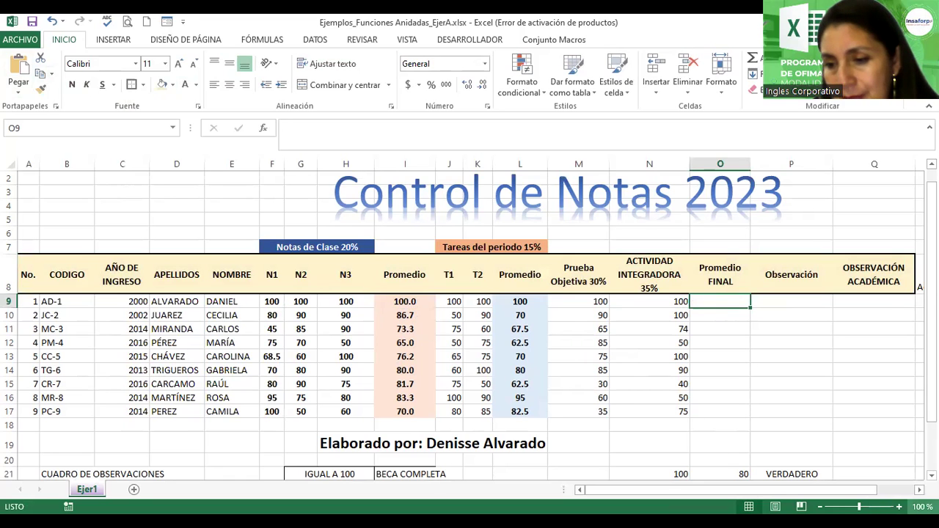
pyautogui.click(899, 506)
pyautogui.click(899, 506)
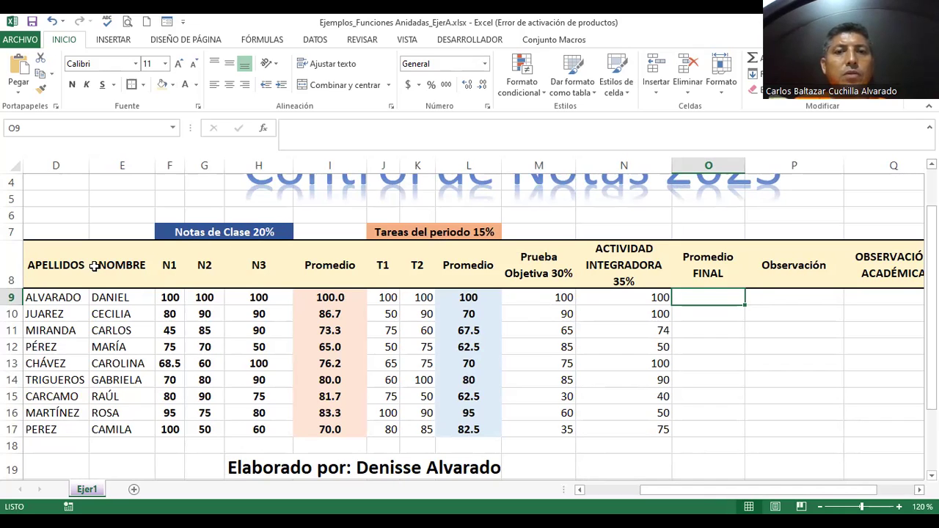
# Turn on text wrapping for the APELLIDOS header in D8.
pyautogui.click(53, 260)
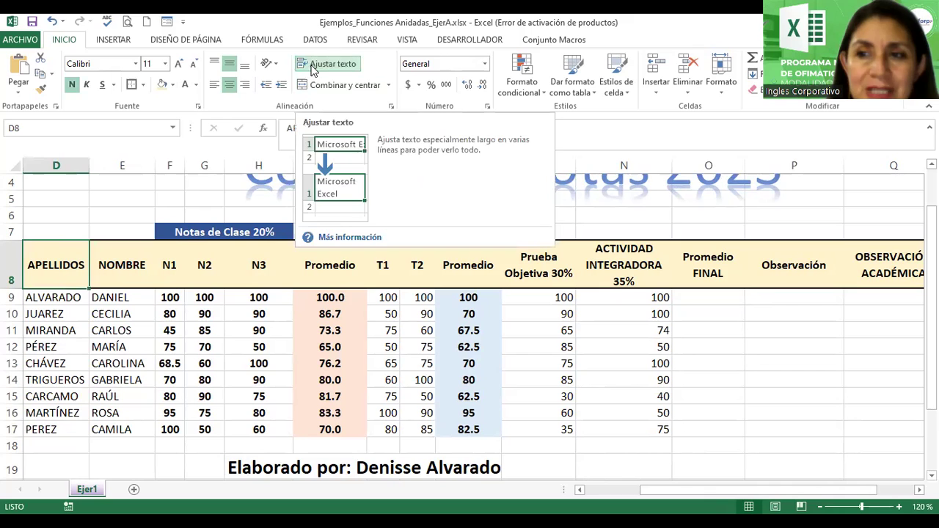
pyautogui.click(341, 67)
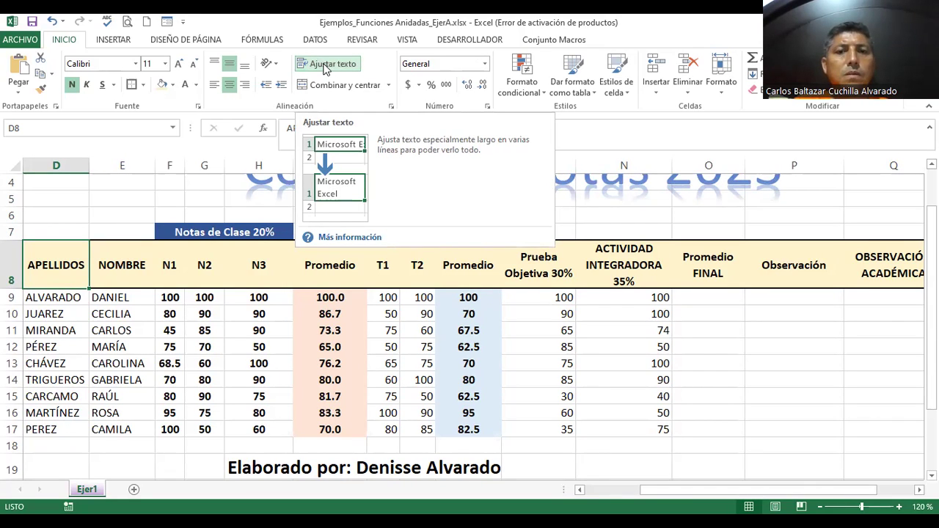
pyautogui.click(326, 66)
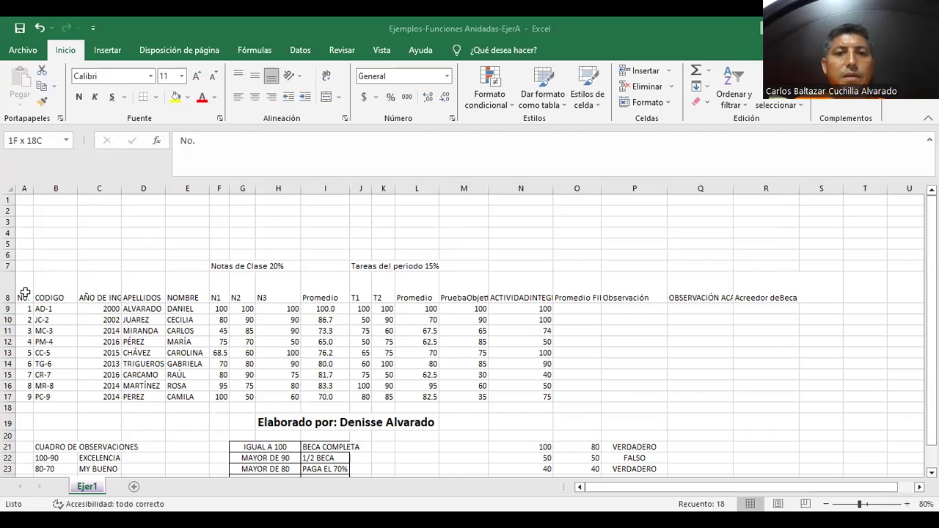
# Wrap the A8:R8 header labels and center them horizontally and vertically.
pyautogui.moveTo(25, 293); pyautogui.dragTo(259, 230)
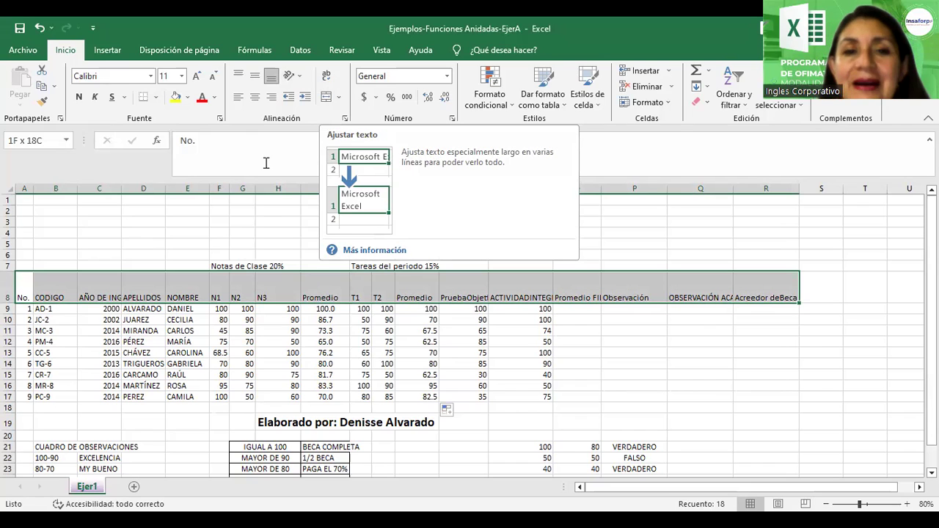
pyautogui.click(328, 77)
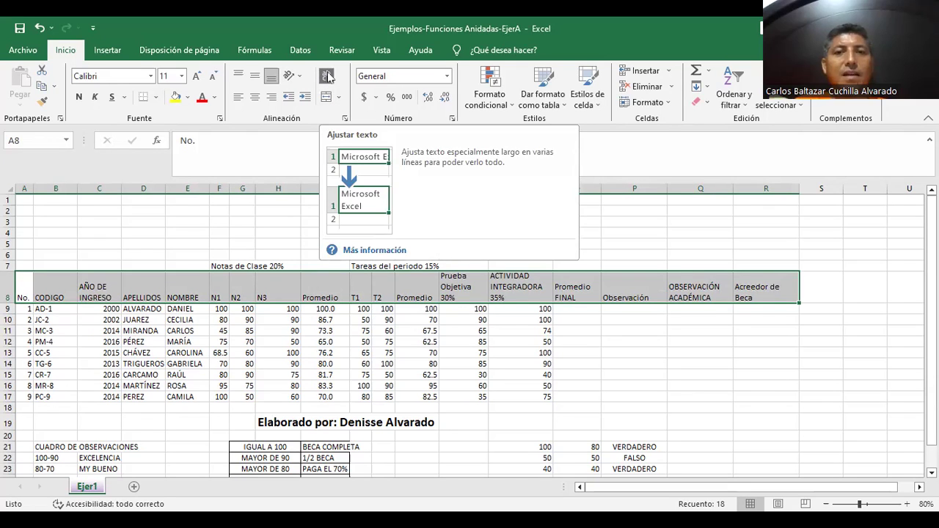
pyautogui.click(328, 76)
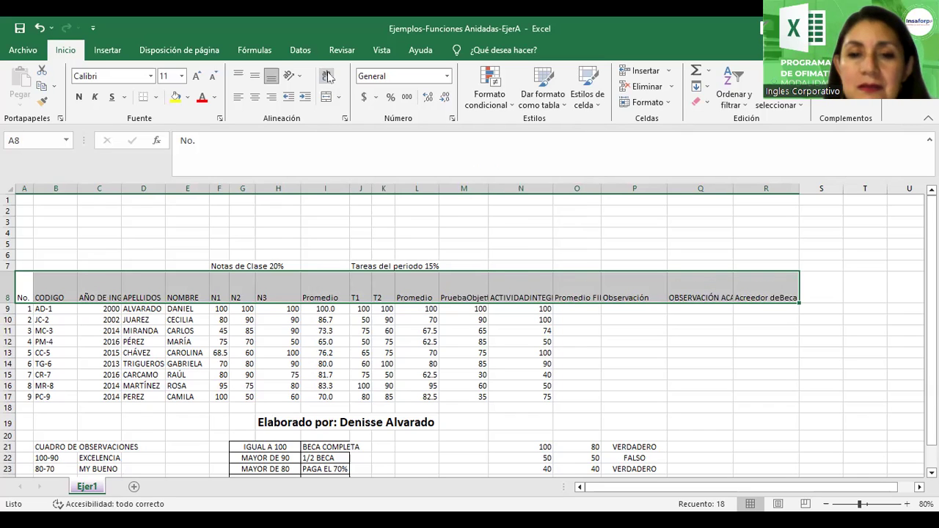
pyautogui.click(327, 76)
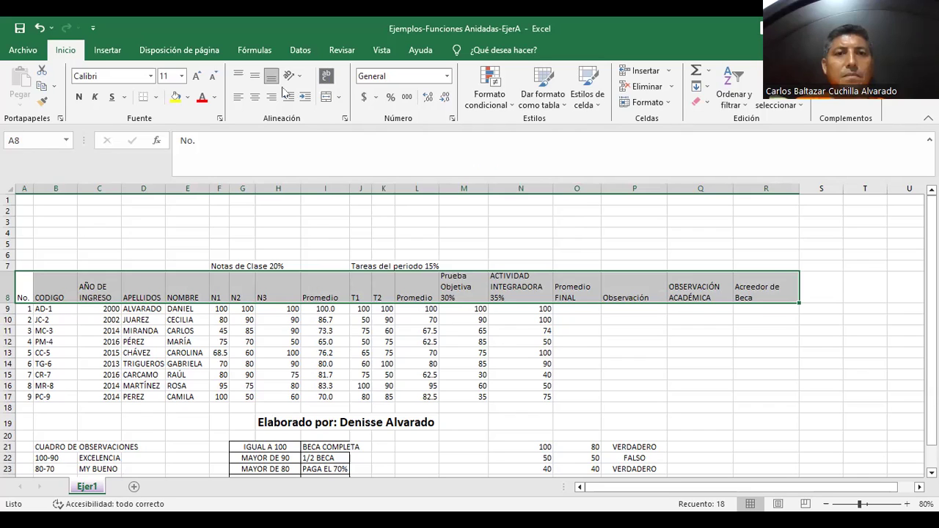
pyautogui.click(255, 97)
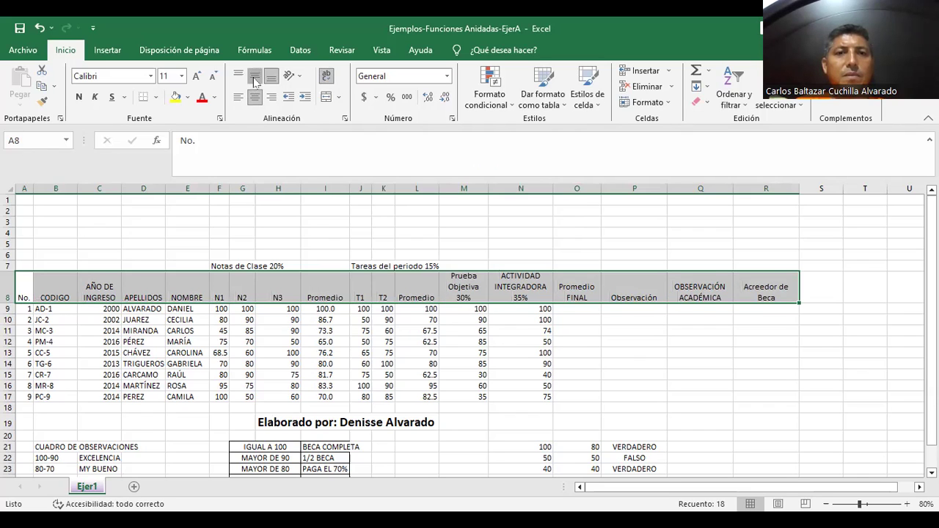
pyautogui.click(254, 77)
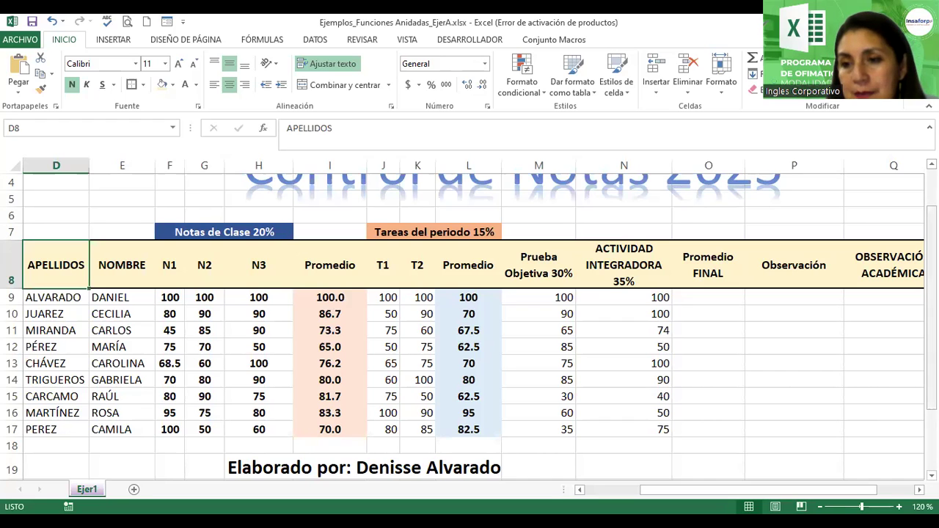
# Start a formula in Promedio FINAL cell O9 with =(.
pyautogui.scroll(1, 786, 278)
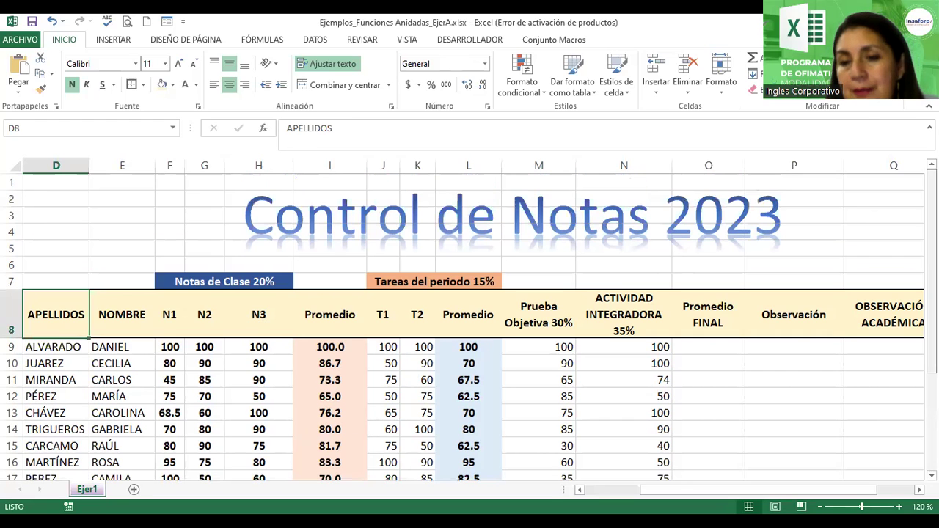
pyautogui.click(785, 276)
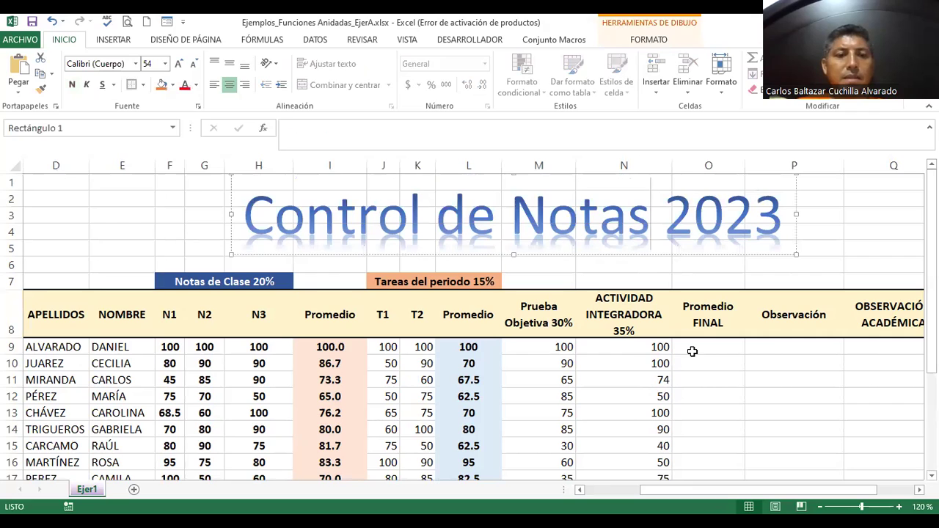
pyautogui.click(629, 350)
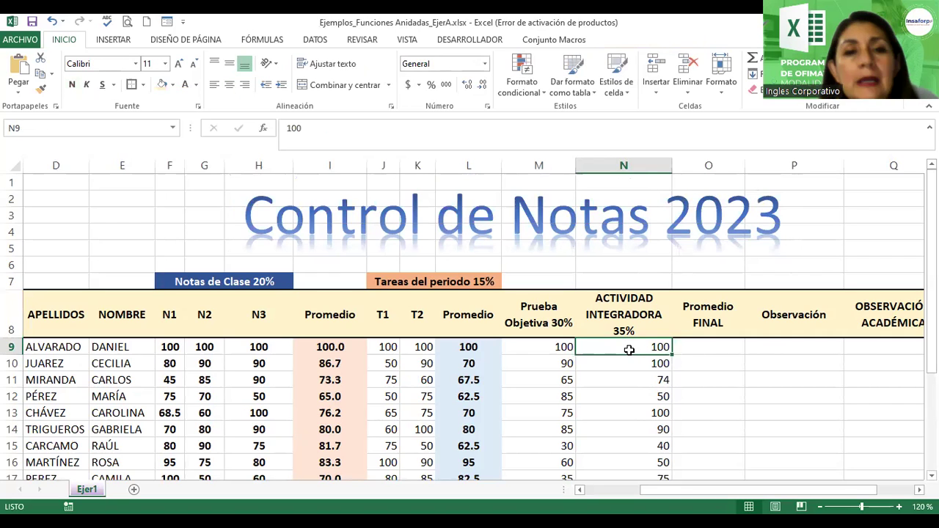
pyautogui.click(706, 342)
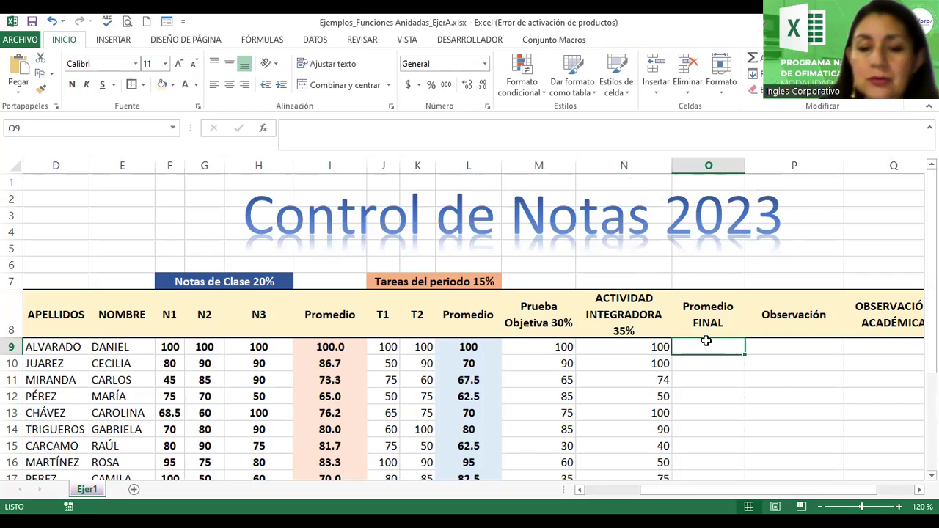
pyautogui.write('=/')
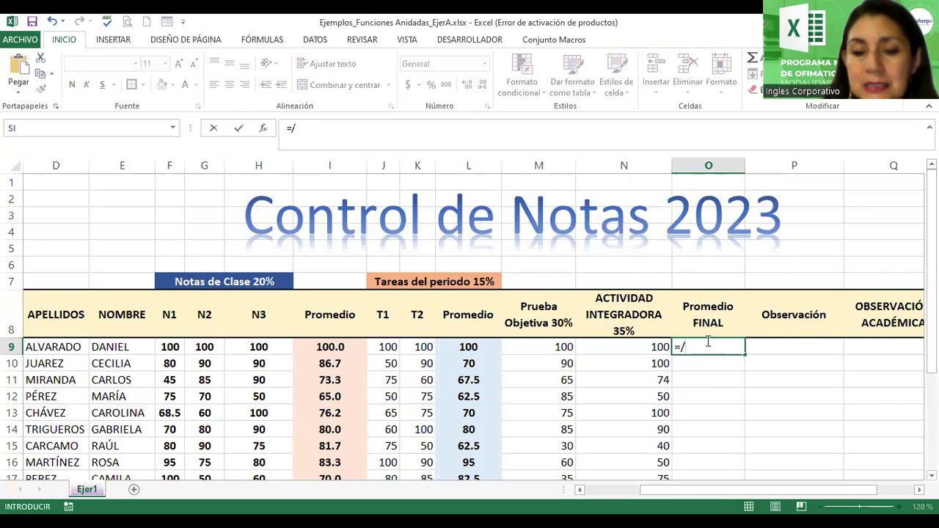
pyautogui.press('BackSpace')
pyautogui.write('(')
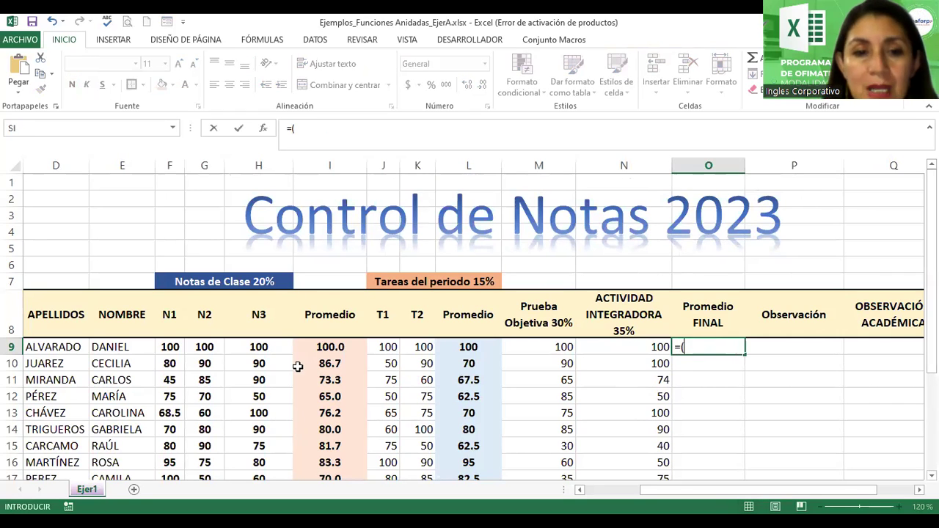
# Add the weighted terms I9 at 20%, L9 at 15%, M9 at 30% and N9 at 35%.
pyautogui.click(310, 350)
pyautogui.write('*20%)+(')
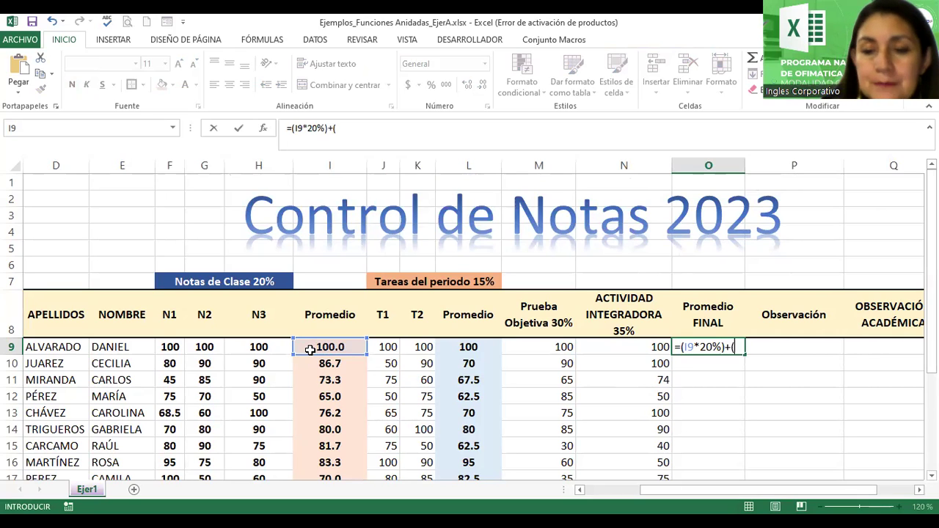
pyautogui.click(464, 347)
pyautogui.write('+15%)+(')
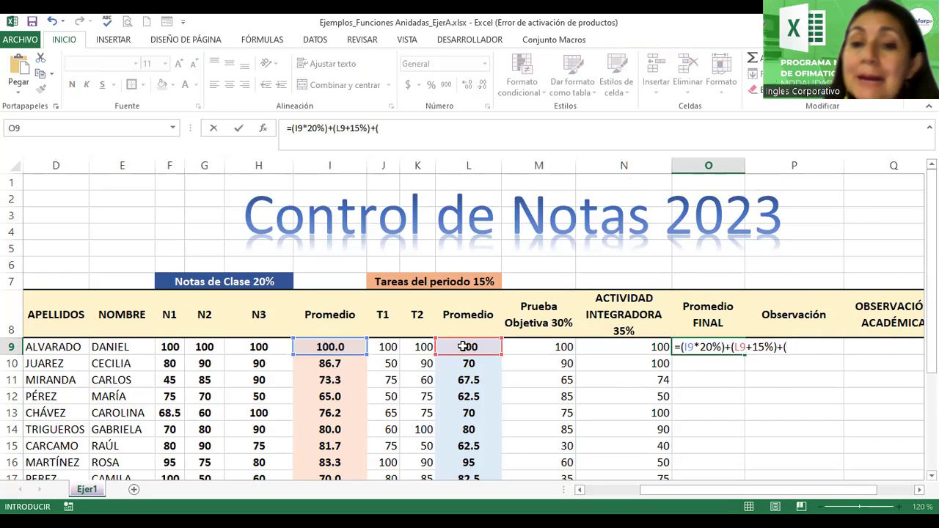
pyautogui.click(550, 348)
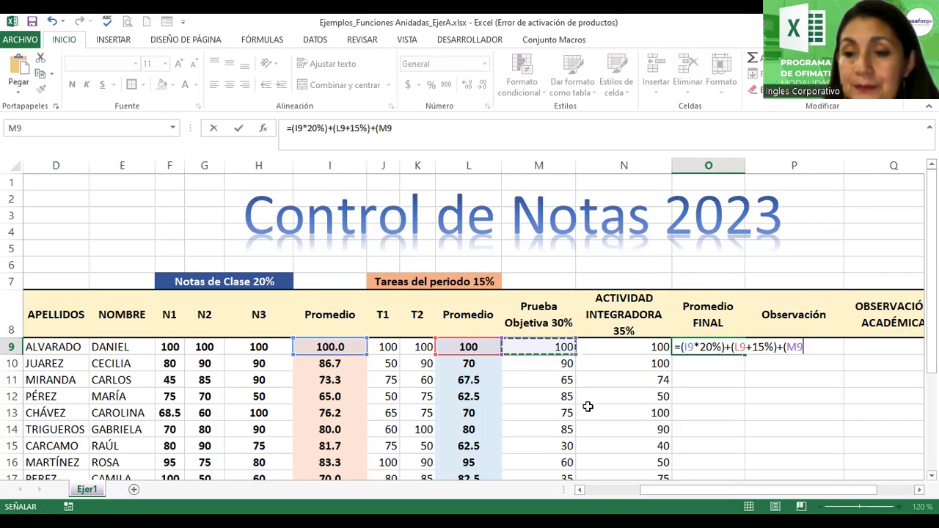
pyautogui.write('*30%')
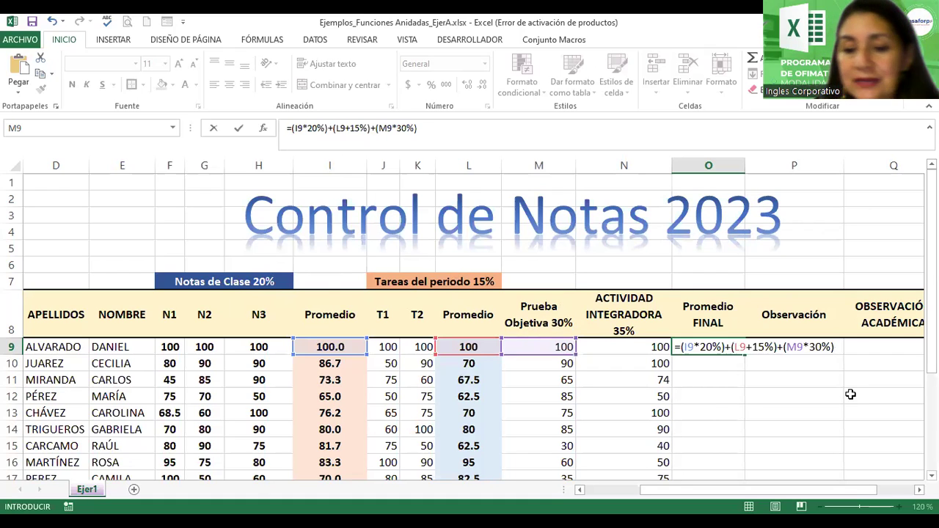
pyautogui.write('+(')
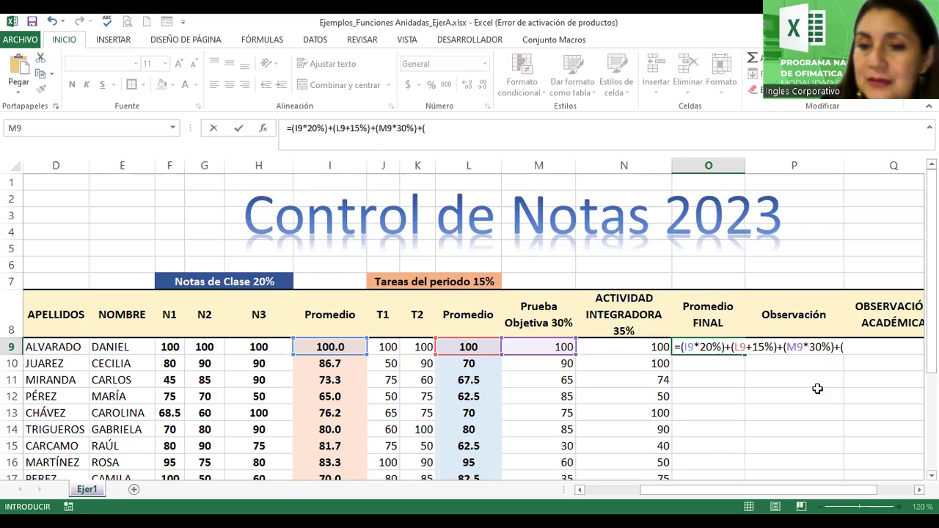
pyautogui.click(625, 352)
pyautogui.write('+35%')
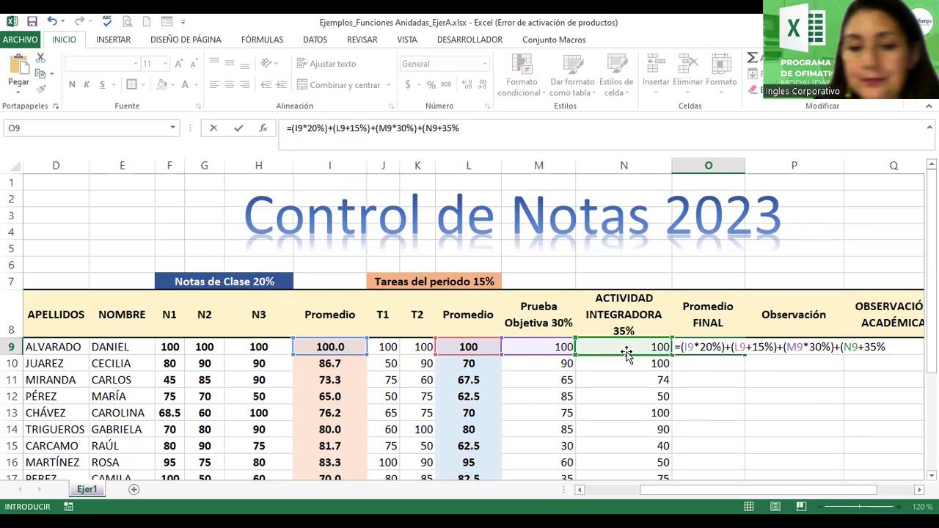
pyautogui.write(')')
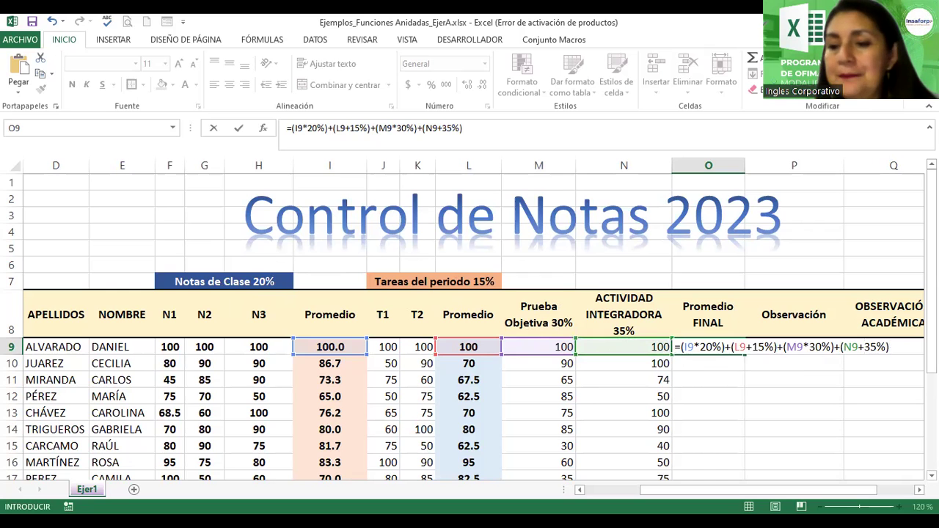
# Return to editing O9's uncommitted formula to correct its operators.
pyautogui.hscroll(1, 626, 354)
pyautogui.hscroll(1, 626, 355)
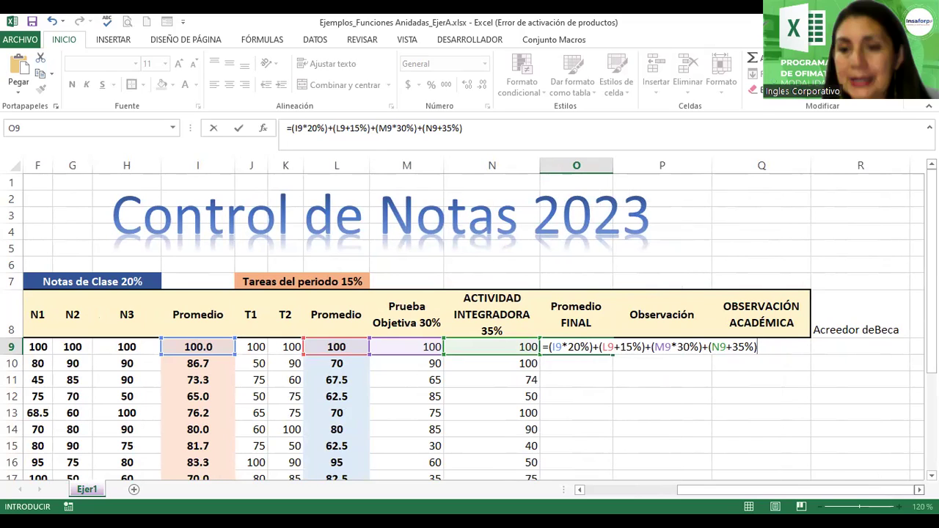
pyautogui.press('F2')
pyautogui.press('Left')
pyautogui.press('Left')
pyautogui.press('Left')
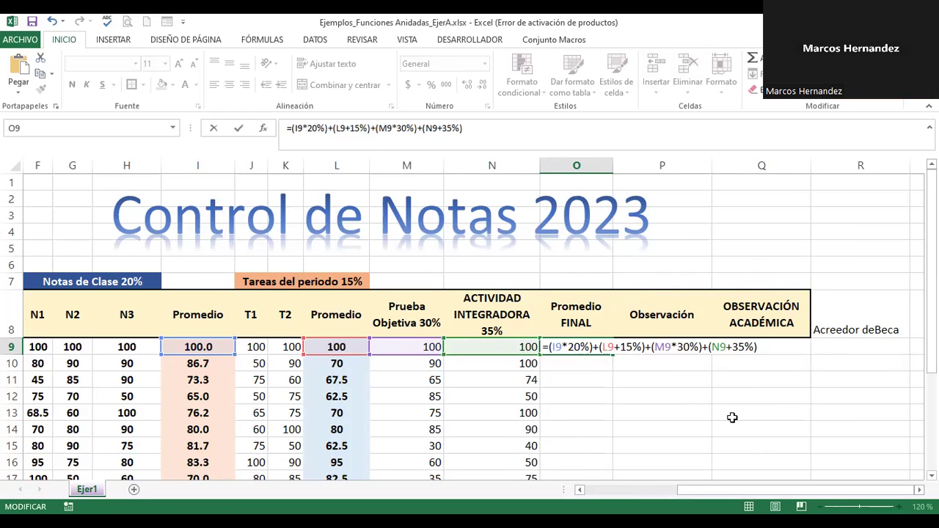
pyautogui.moveTo(731, 491)
pyautogui.mouseDown()
pyautogui.moveTo(684, 493)
pyautogui.moveTo(694, 492)
pyautogui.mouseUp()
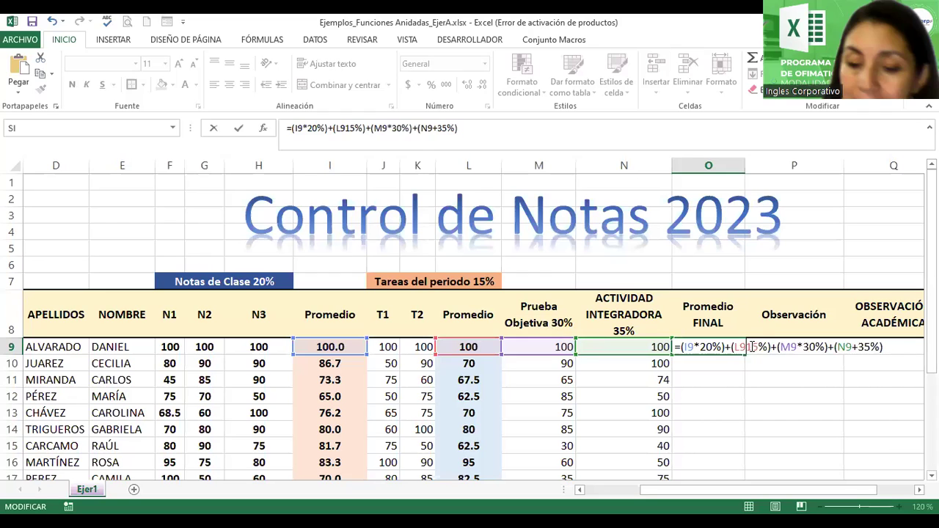
# Change L9's operator to * and commit the formula, showing 16535.00% in O9.
pyautogui.click(752, 348)
pyautogui.press('BackSpace')
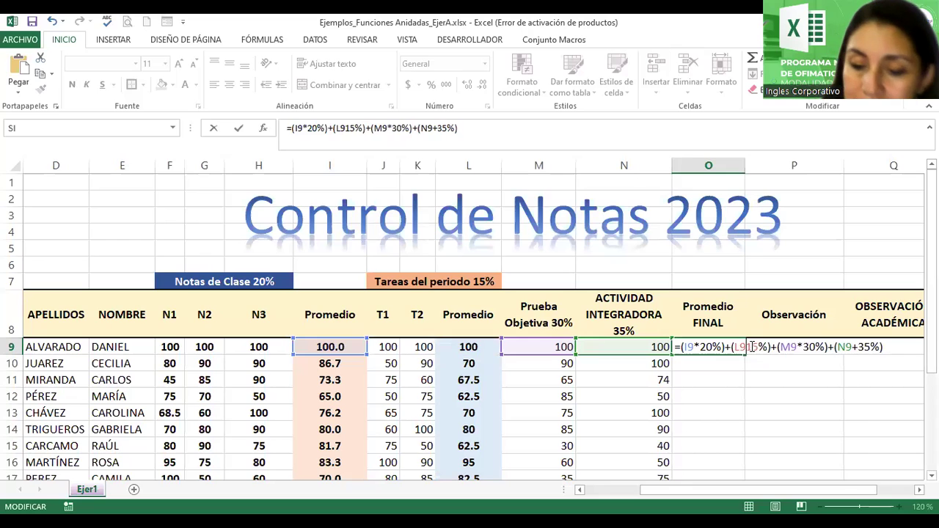
pyautogui.write('*')
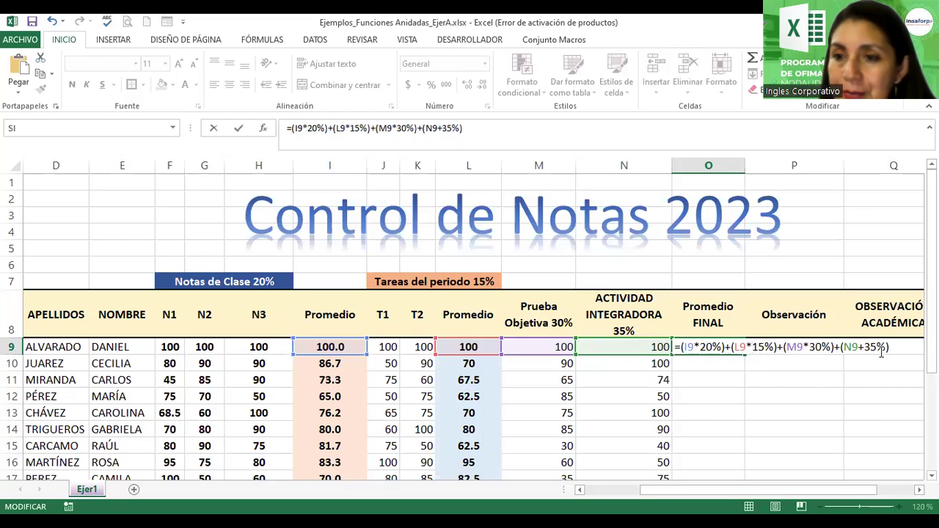
pyautogui.hscroll(1, 470, 323)
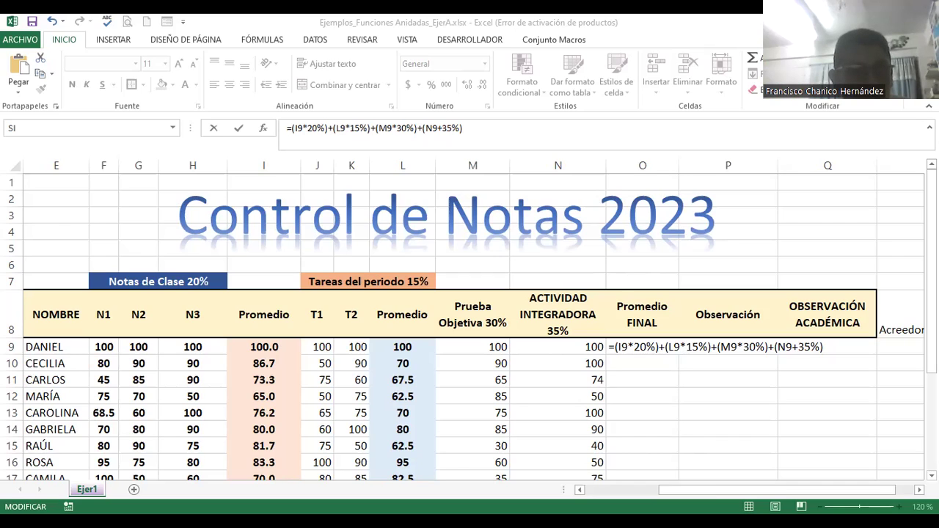
pyautogui.click(827, 346)
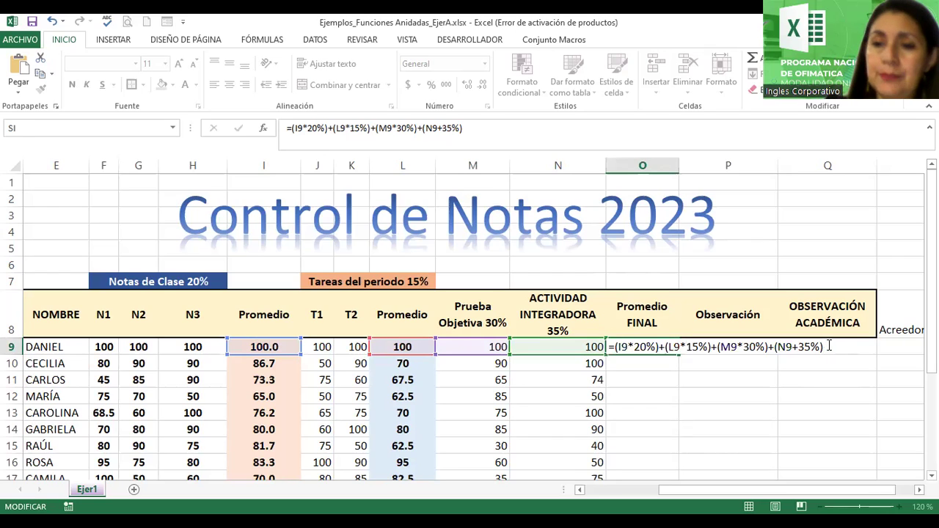
pyautogui.press('Return')
# Add one decimal place to O9's result, then remove it again.
pyautogui.click(624, 349)
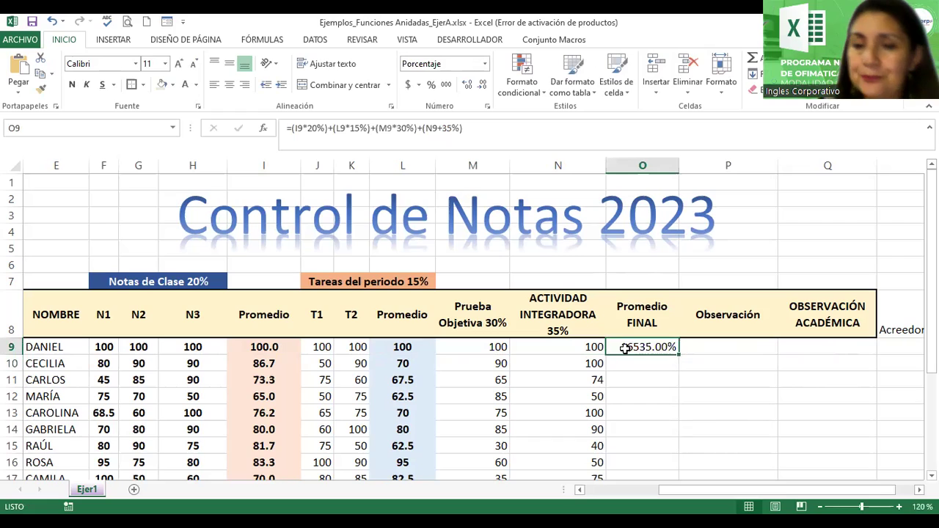
pyautogui.click(466, 85)
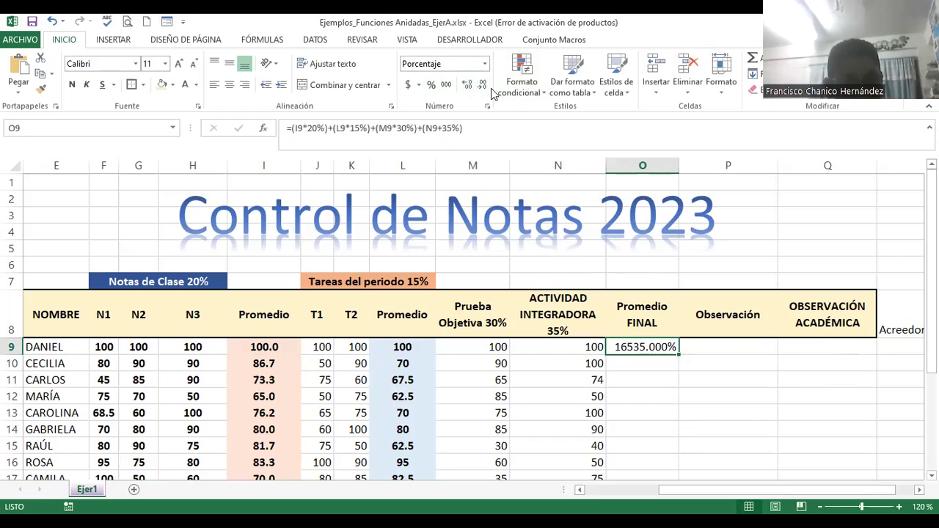
pyautogui.click(482, 85)
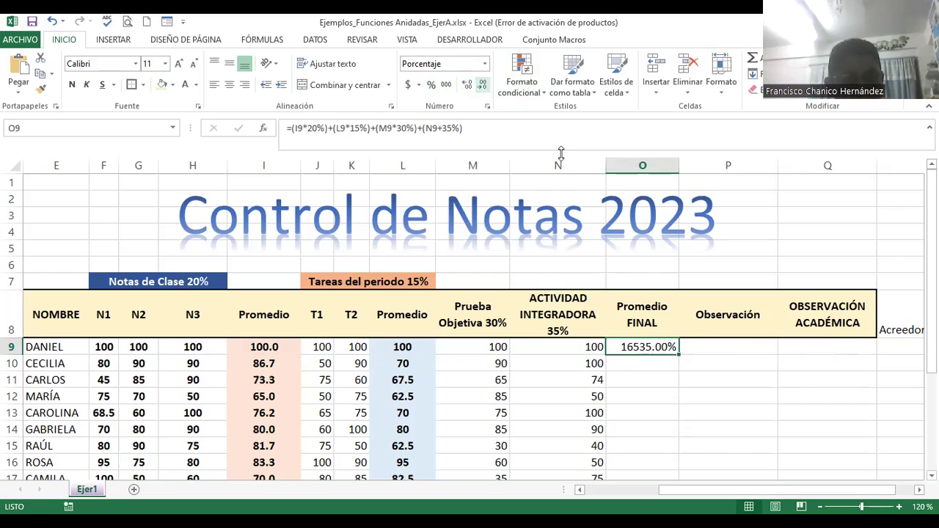
# Change the N9 term to multiply by 35% and commit O9's formula.
pyautogui.doubleClick(640, 349)
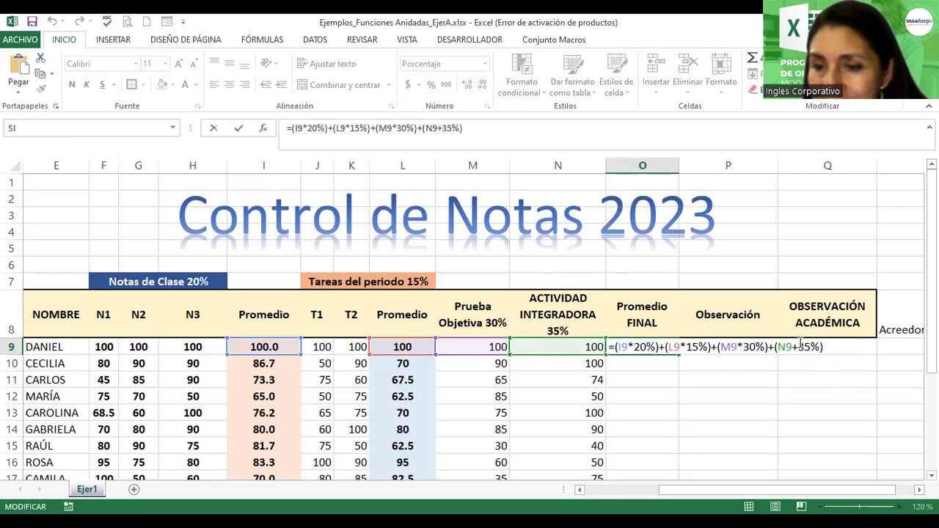
pyautogui.press('BackSpace')
pyautogui.write('*')
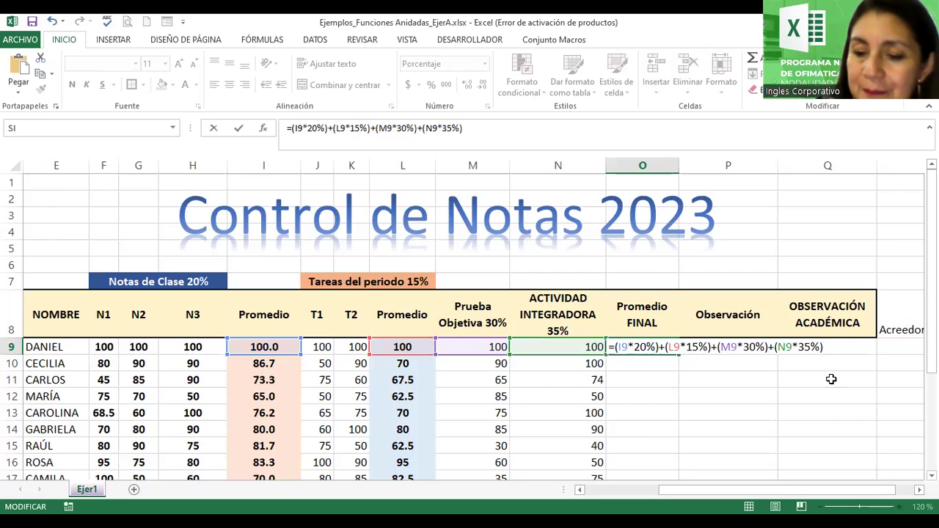
pyautogui.press('Return')
# Set O9's number format to General to show the final grade as a plain number.
pyautogui.click(642, 347)
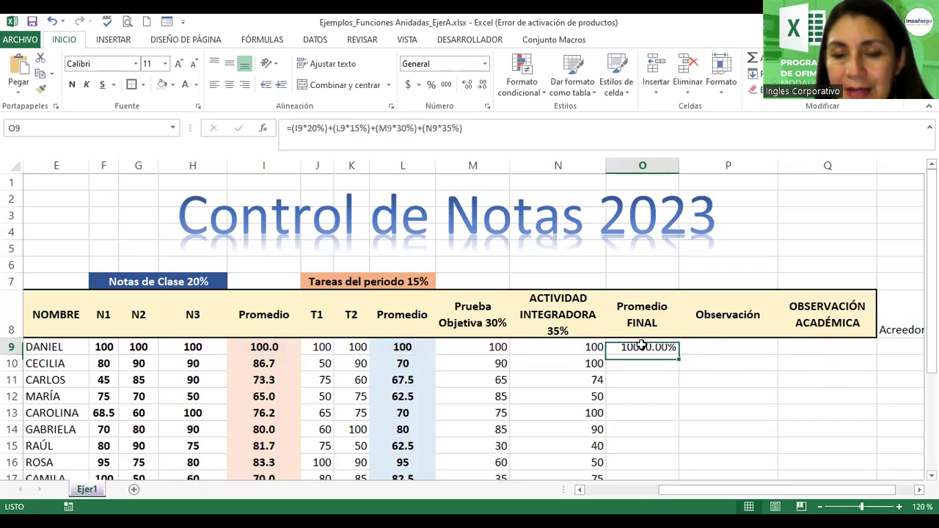
pyautogui.click(485, 64)
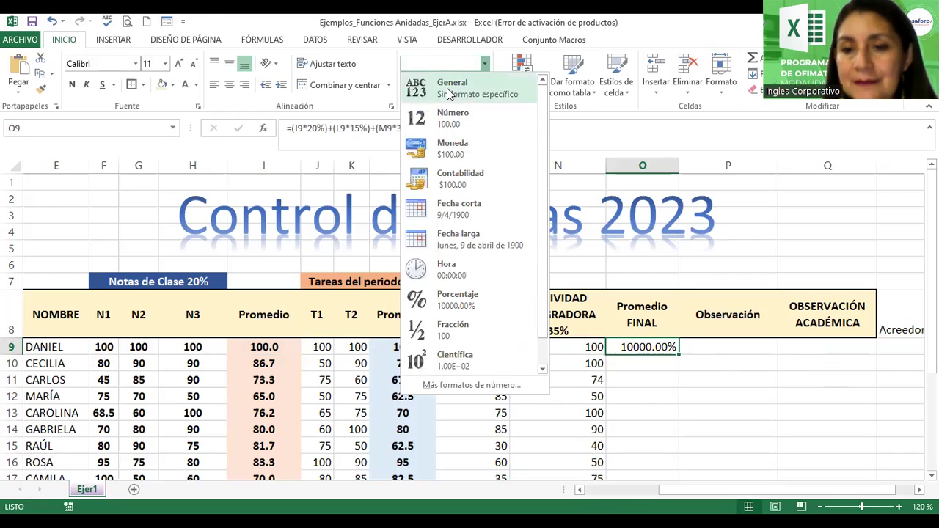
pyautogui.click(450, 94)
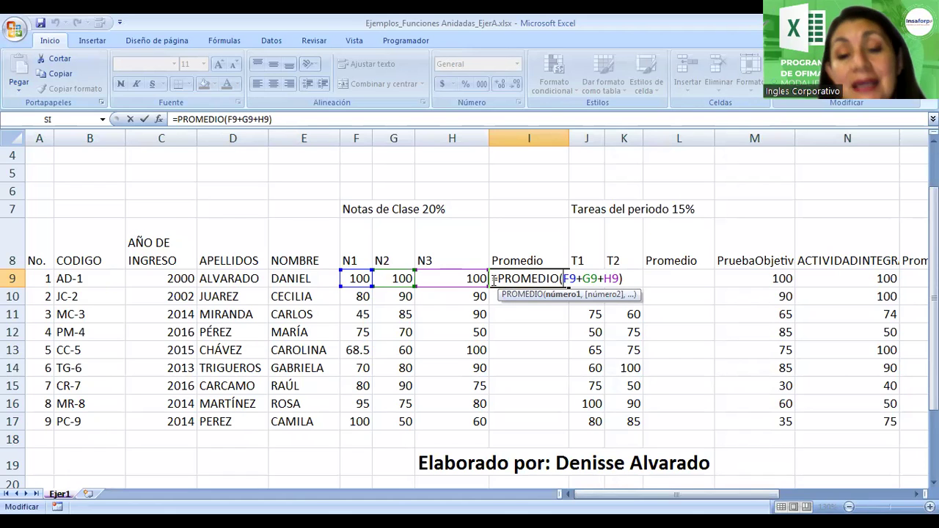
# Replace I9's summed references with =PROMEDIO(F9:H9), giving DANIEL an average of 100.
pyautogui.press('End')
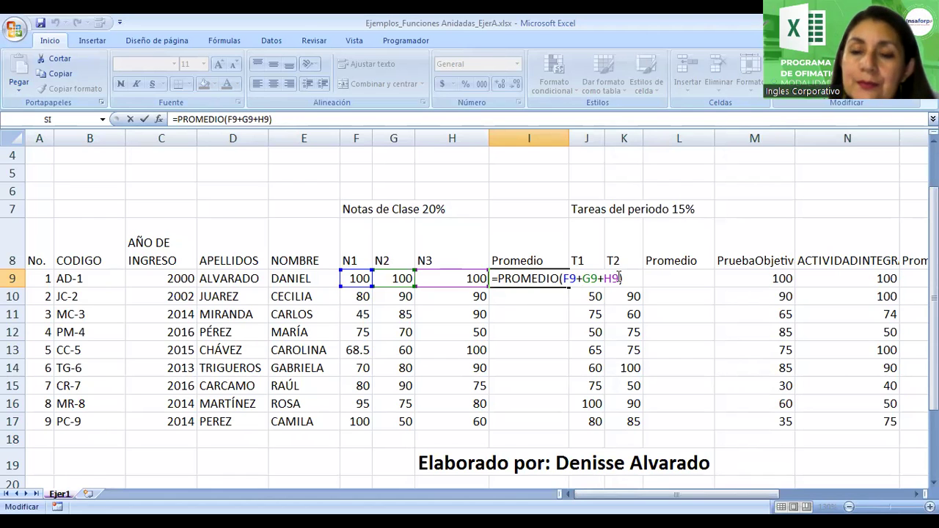
pyautogui.click(620, 278)
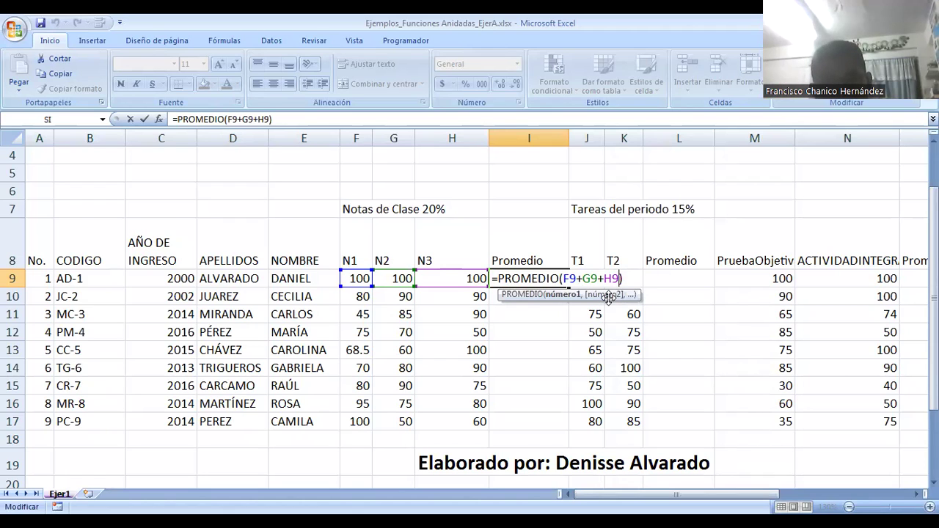
pyautogui.press('BackSpace')
pyautogui.press('BackSpace')
pyautogui.press('BackSpace')
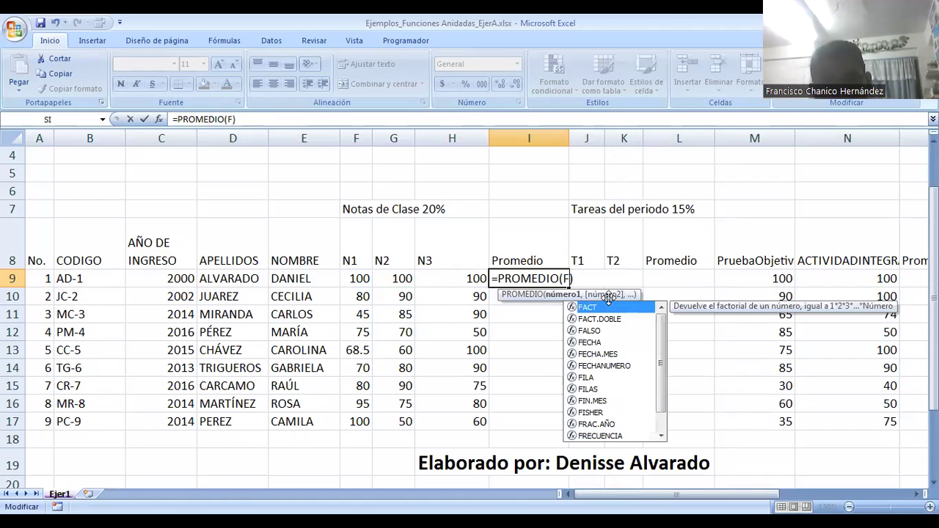
pyautogui.press('BackSpace')
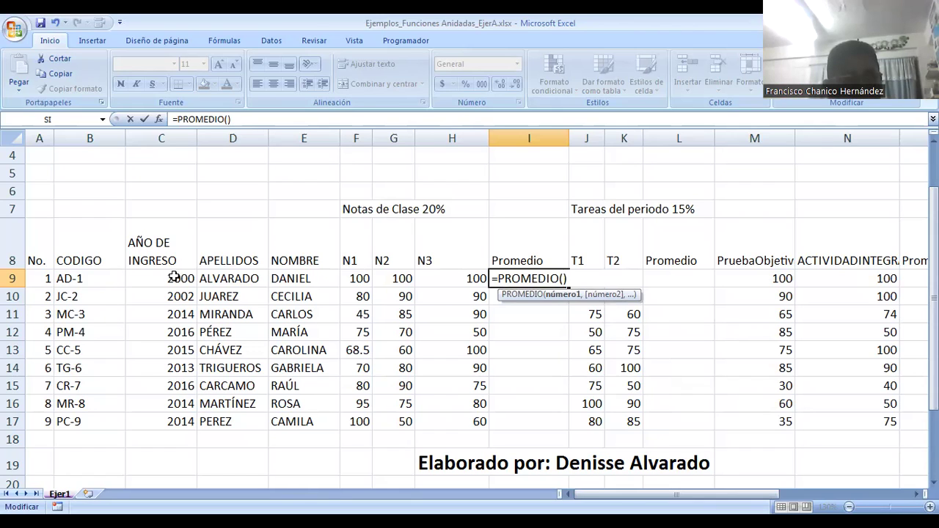
pyautogui.click(359, 278)
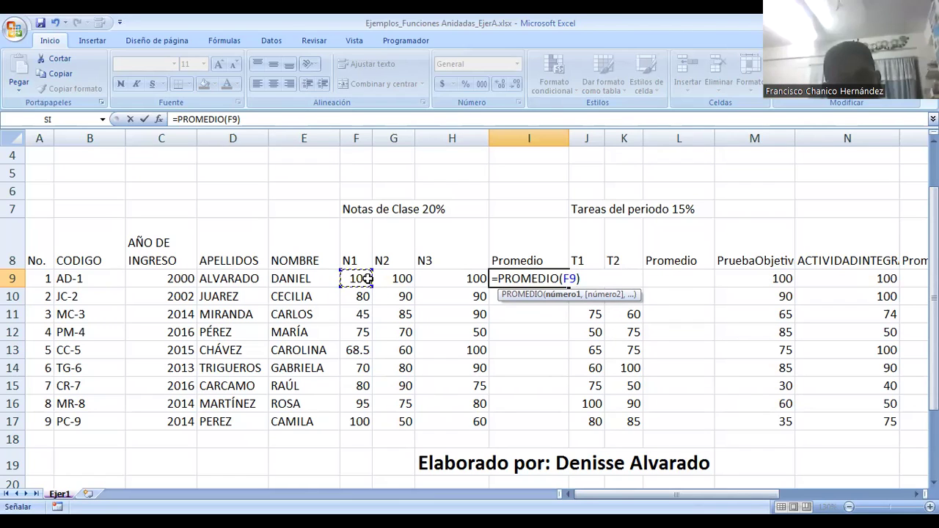
pyautogui.moveTo(365, 278); pyautogui.dragTo(494, 280)
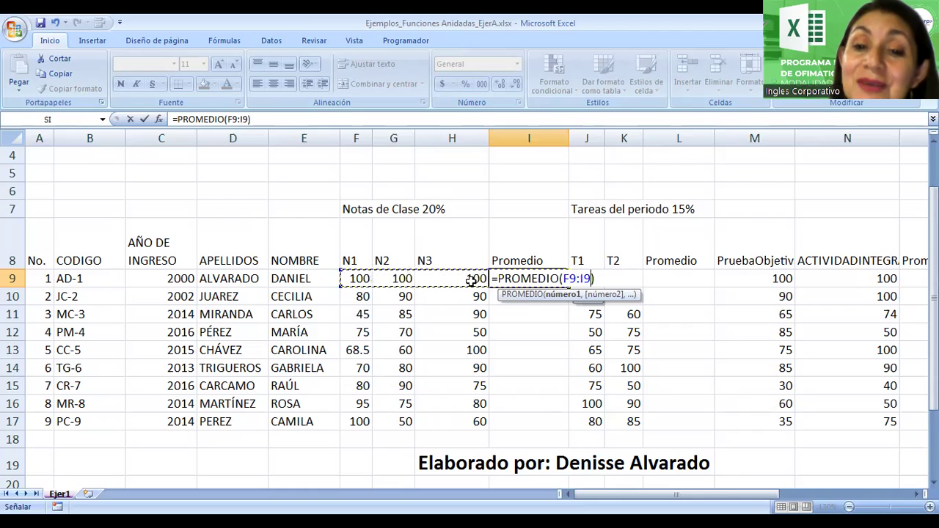
pyautogui.moveTo(471, 280); pyautogui.dragTo(448, 281)
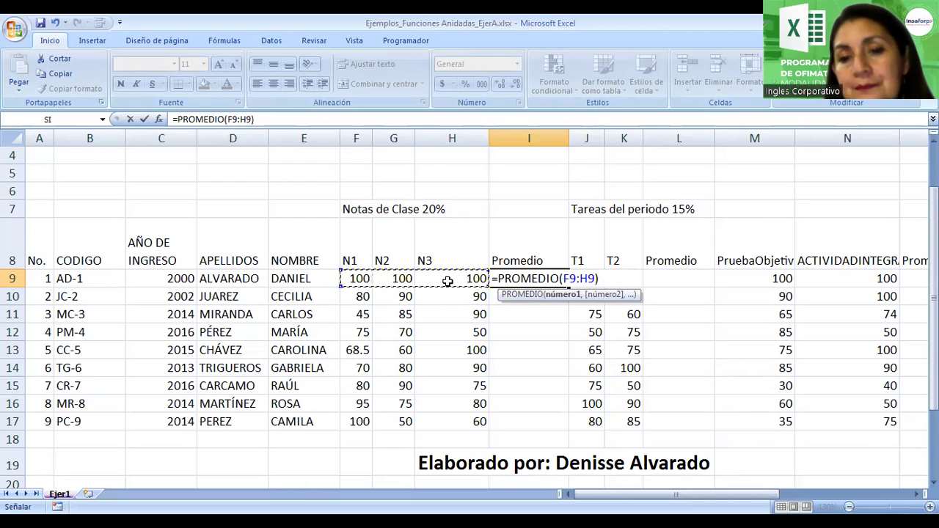
pyautogui.press('Return')
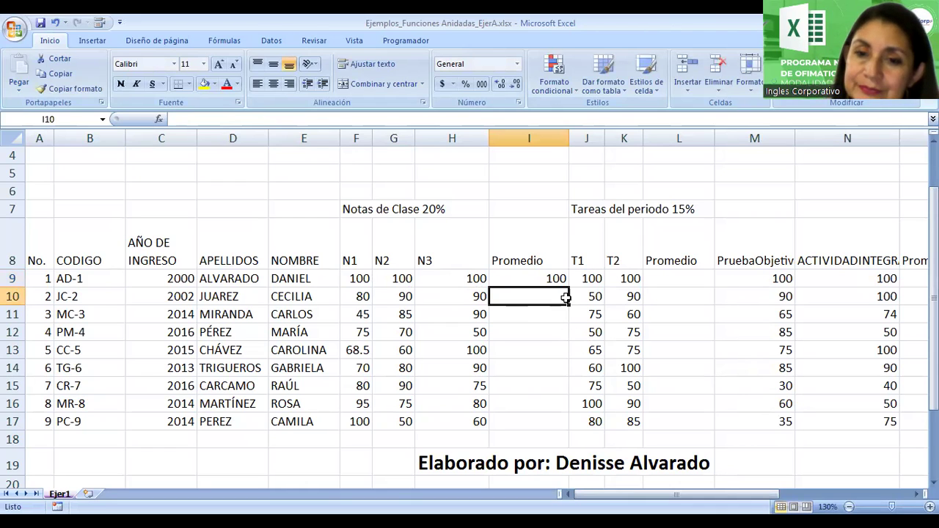
# Fill I9's PROMEDIO formula down to I17, then check L9's =PROMEDIO(J9:K9).
pyautogui.moveTo(569, 305); pyautogui.dragTo(569, 419)
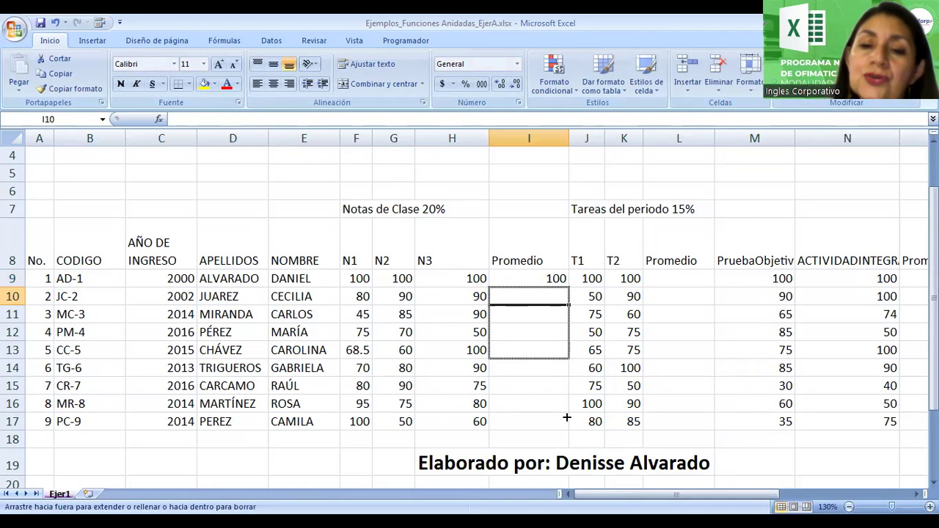
pyautogui.moveTo(553, 360); pyautogui.dragTo(557, 308)
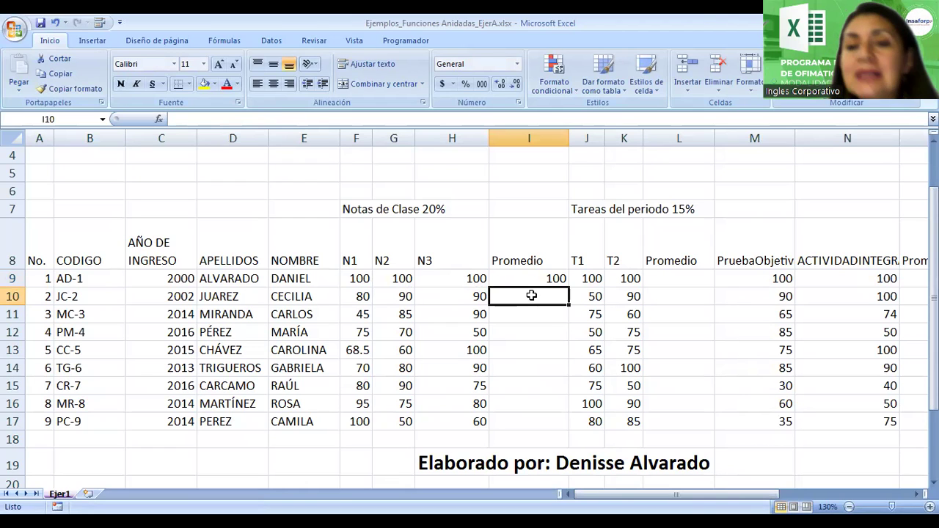
pyautogui.click(528, 280)
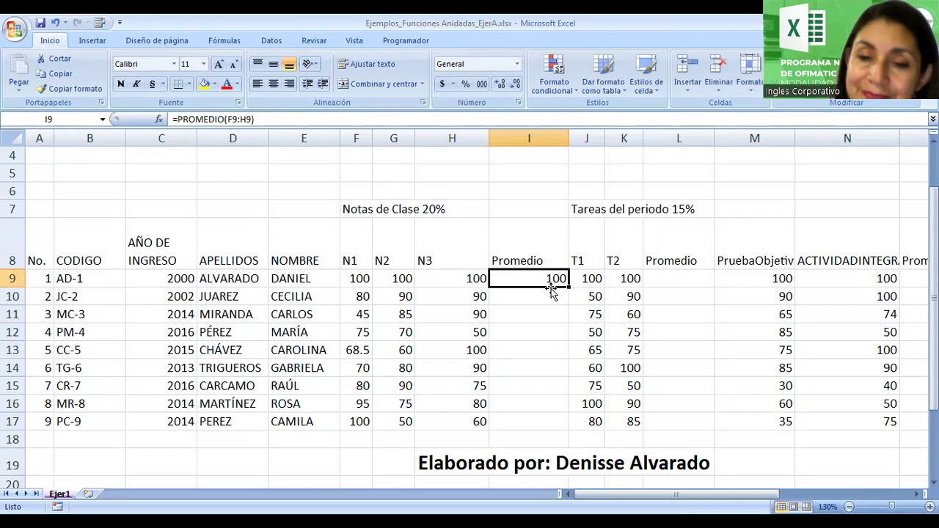
pyautogui.moveTo(570, 287); pyautogui.dragTo(559, 425)
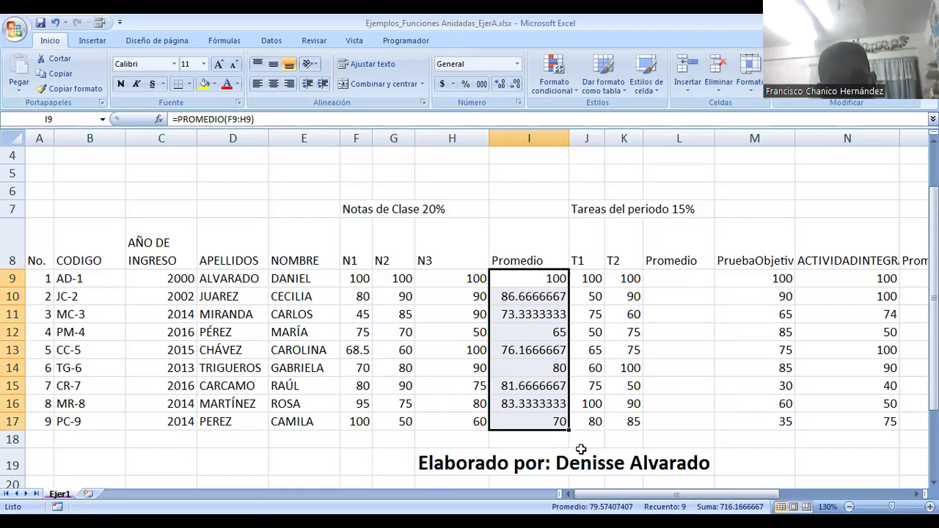
pyautogui.click(587, 459)
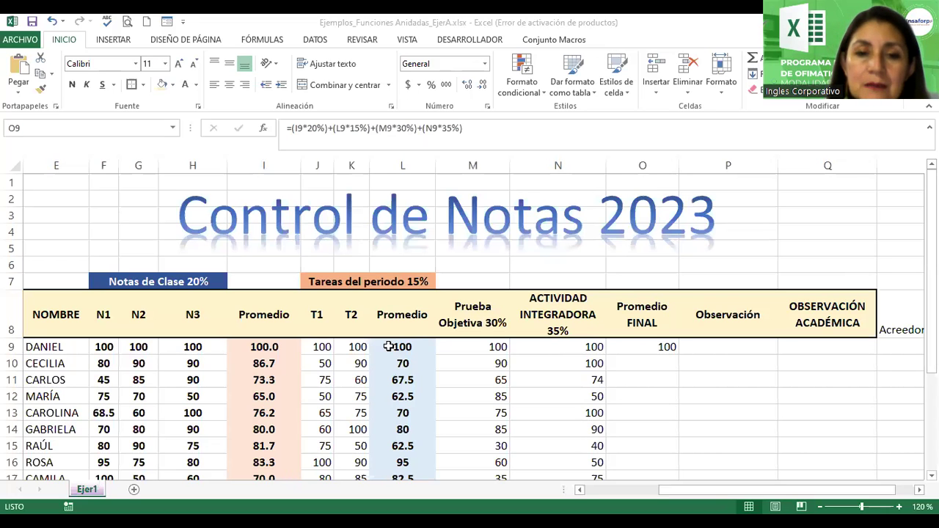
pyautogui.doubleClick(397, 349)
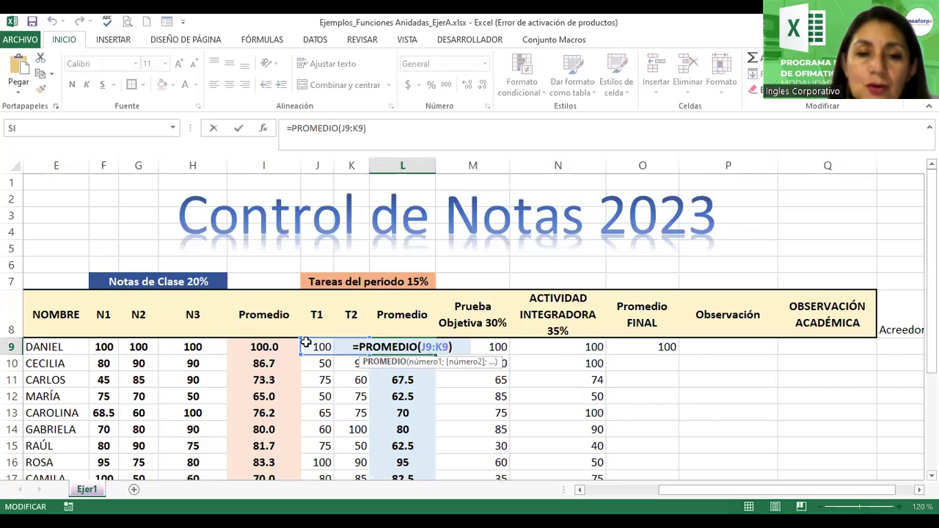
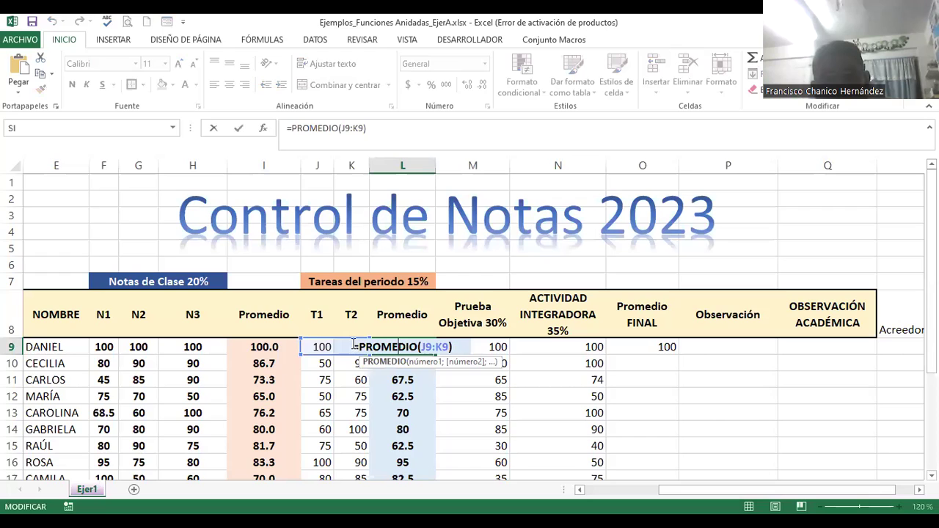
# Check and commit =PROMEDIO(J9:K9) in L9 so the first student's task average shows 100.
pyautogui.click(477, 359)
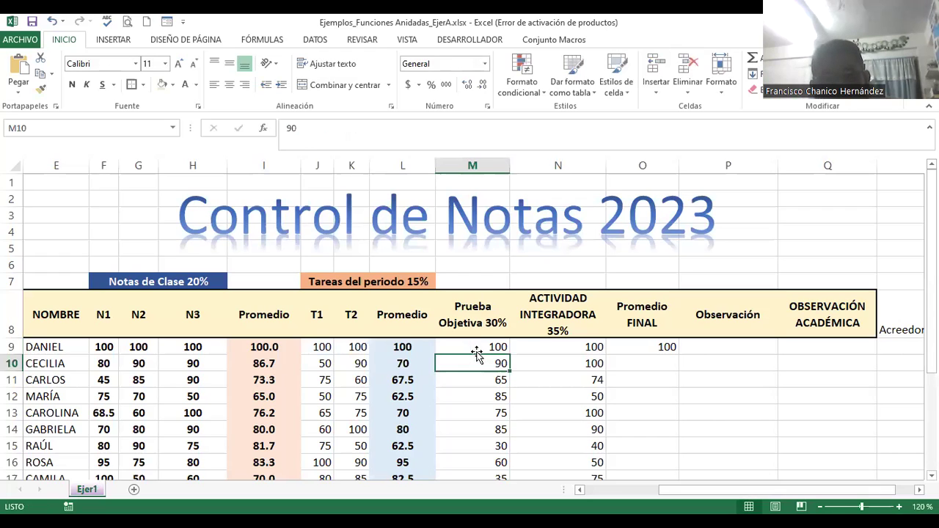
pyautogui.click(391, 349)
pyautogui.doubleClick(392, 349)
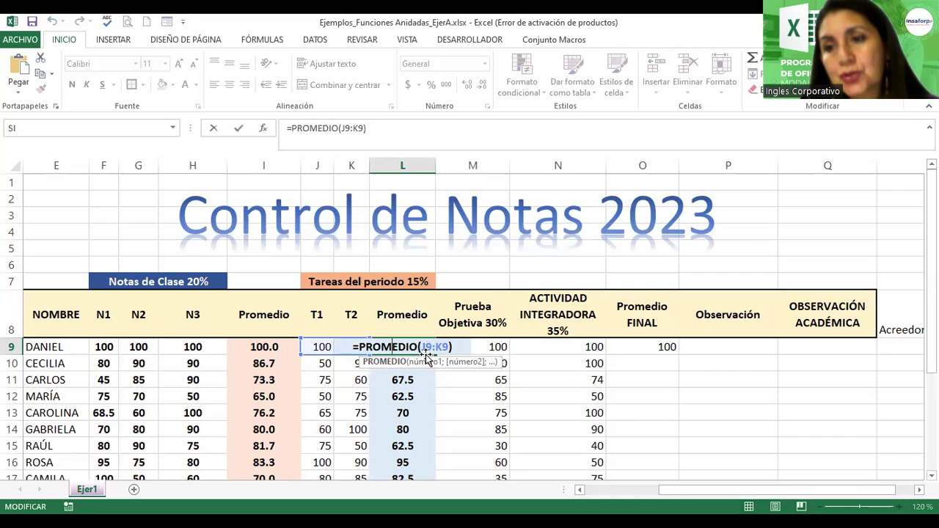
pyautogui.moveTo(422, 344); pyautogui.dragTo(445, 345)
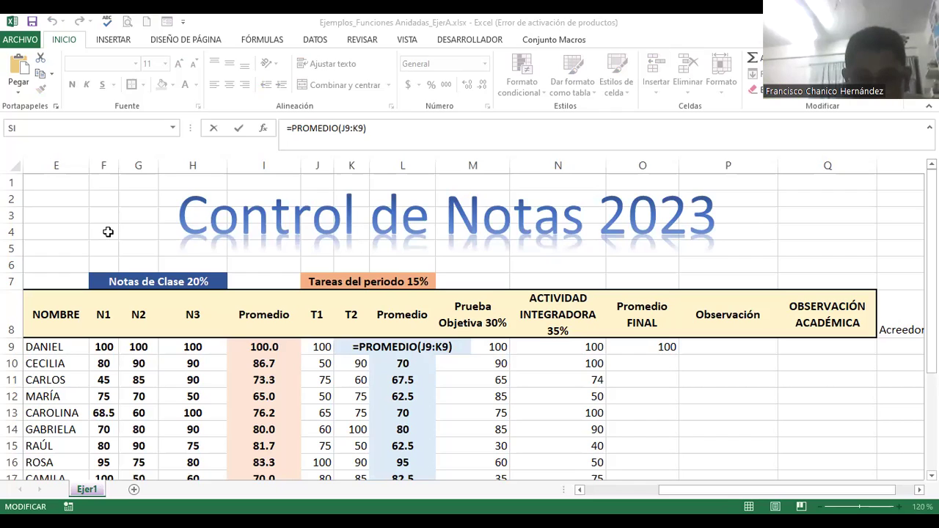
pyautogui.doubleClick(458, 348)
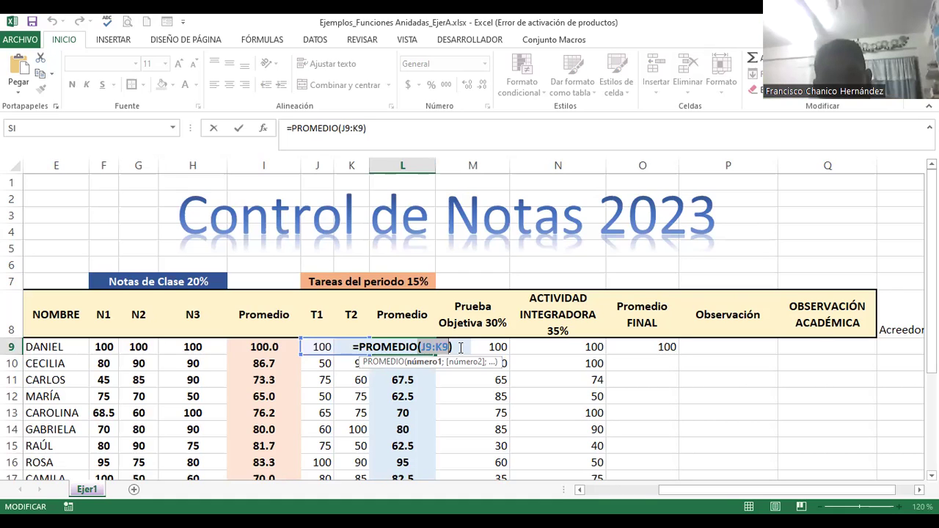
pyautogui.press('Return')
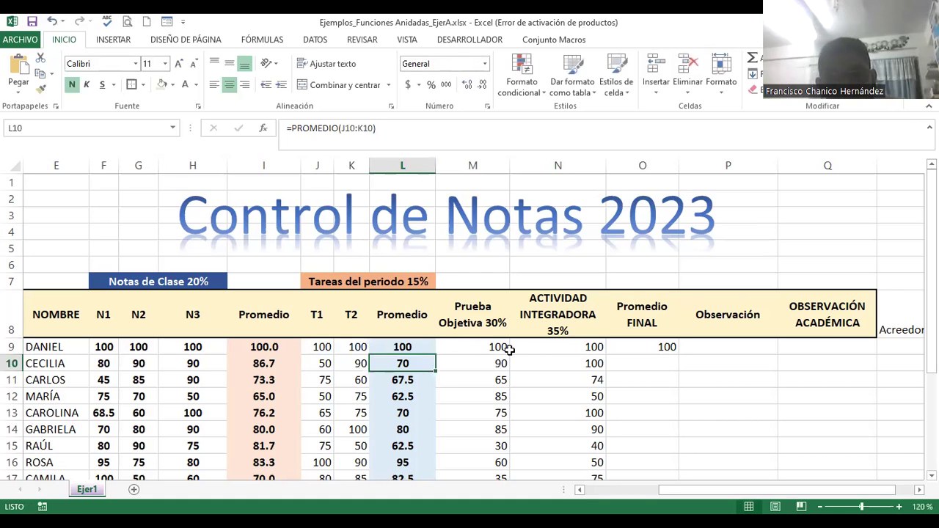
# Review O9's formula =(I9*20%)+(L9*15%)+(M9*30%)+(N9*35%) and confirm it unchanged.
pyautogui.click(642, 348)
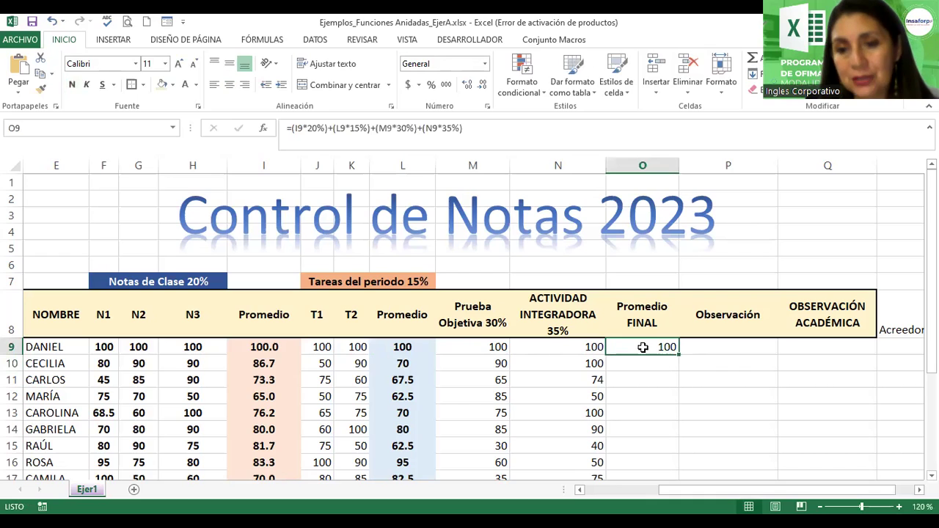
pyautogui.doubleClick(642, 348)
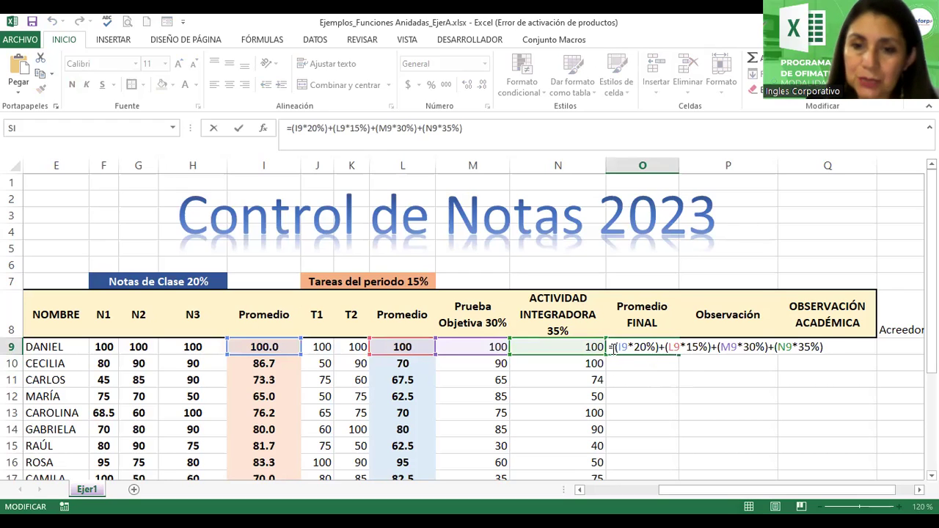
pyautogui.moveTo(611, 346); pyautogui.dragTo(662, 346)
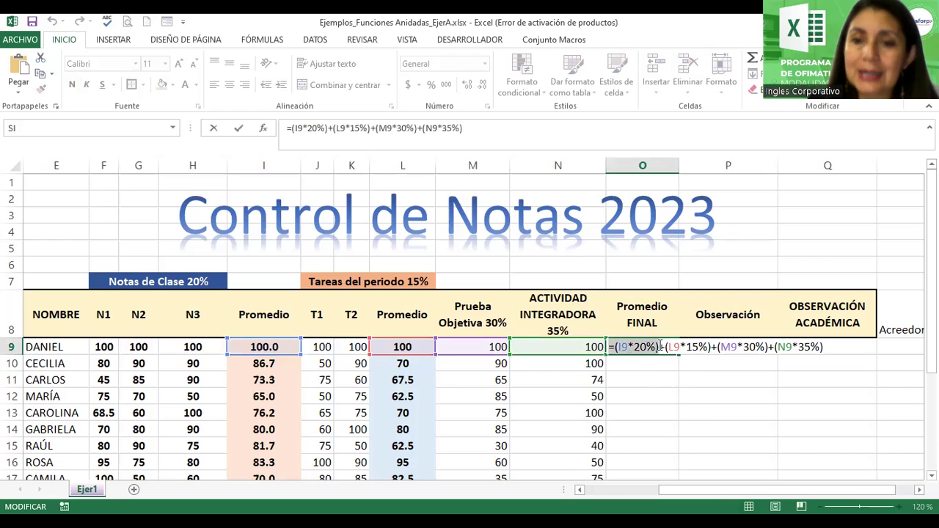
pyautogui.press('Return')
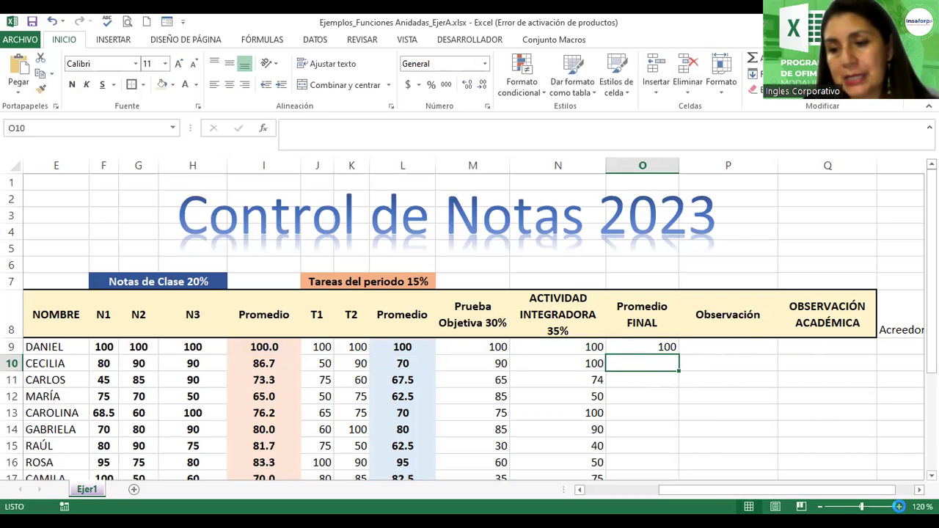
# Zoom the sheet to 150% and reopen the O9 formula for editing.
pyautogui.click(899, 506)
pyautogui.click(898, 506)
pyautogui.click(899, 507)
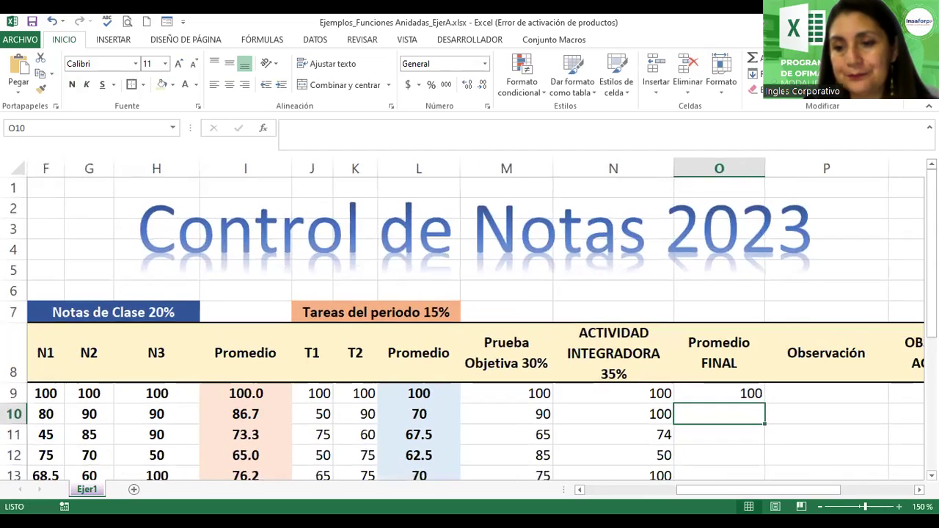
pyautogui.scroll(-1, 715, 343)
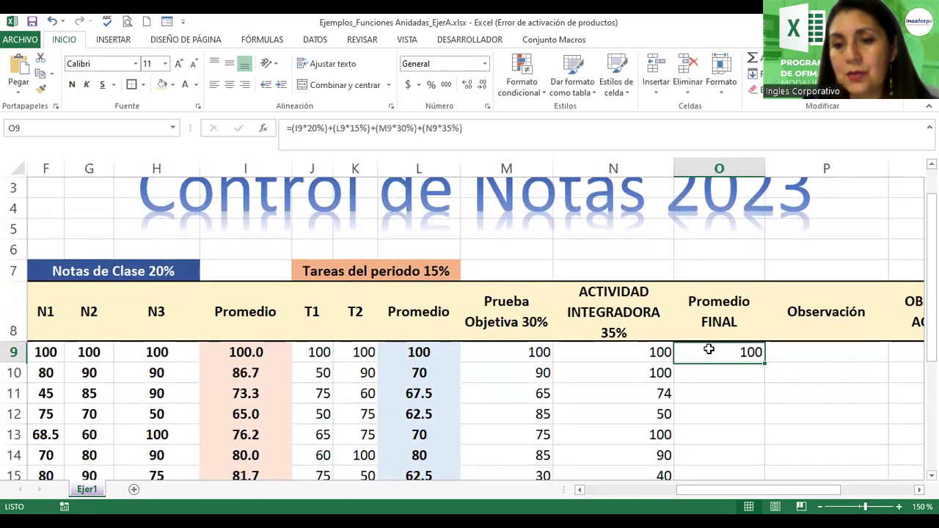
pyautogui.doubleClick(711, 353)
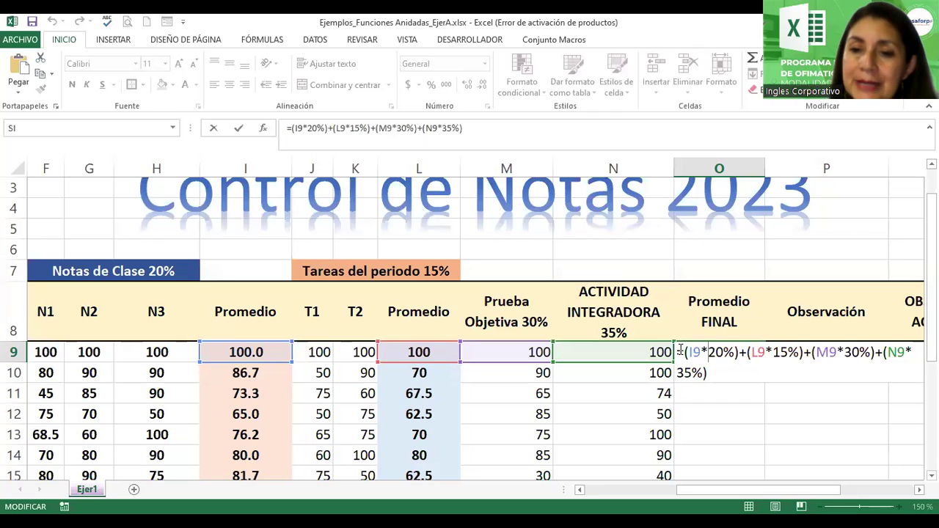
pyautogui.moveTo(679, 352); pyautogui.dragTo(743, 353)
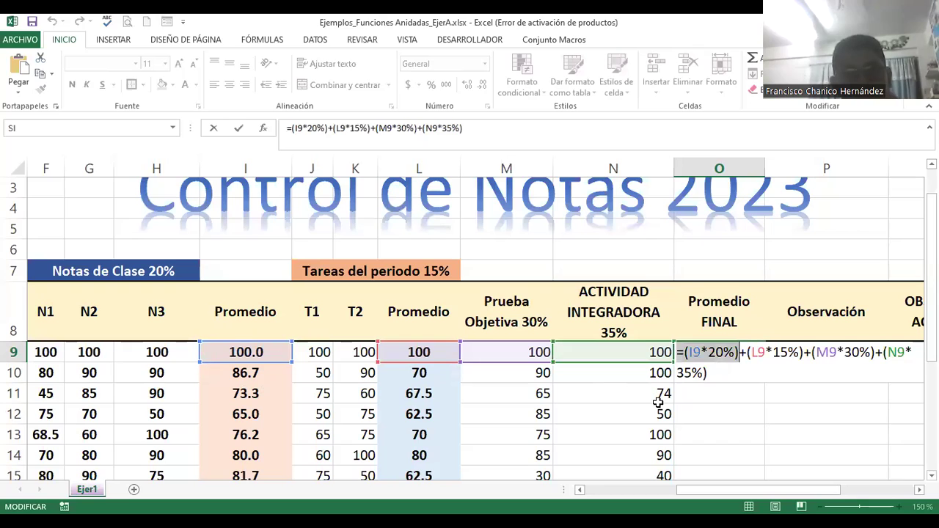
pyautogui.click(741, 351)
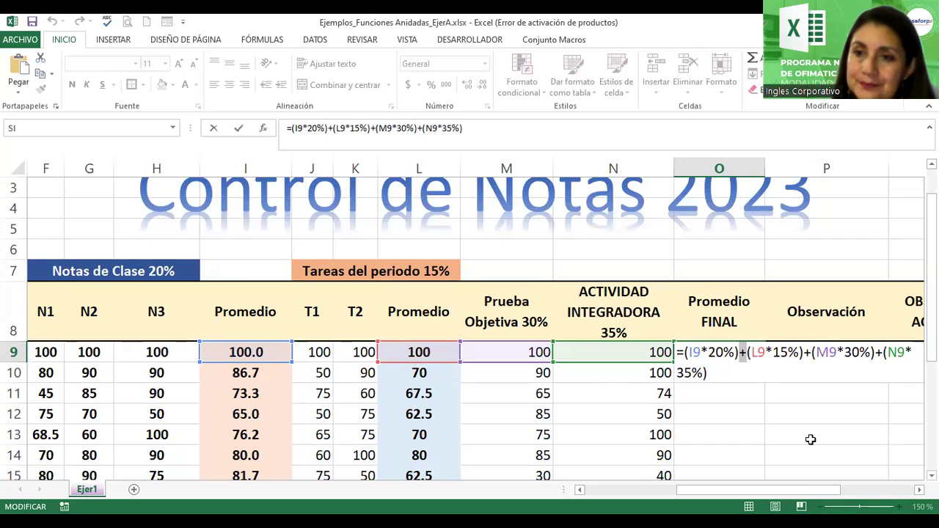
pyautogui.click(759, 354)
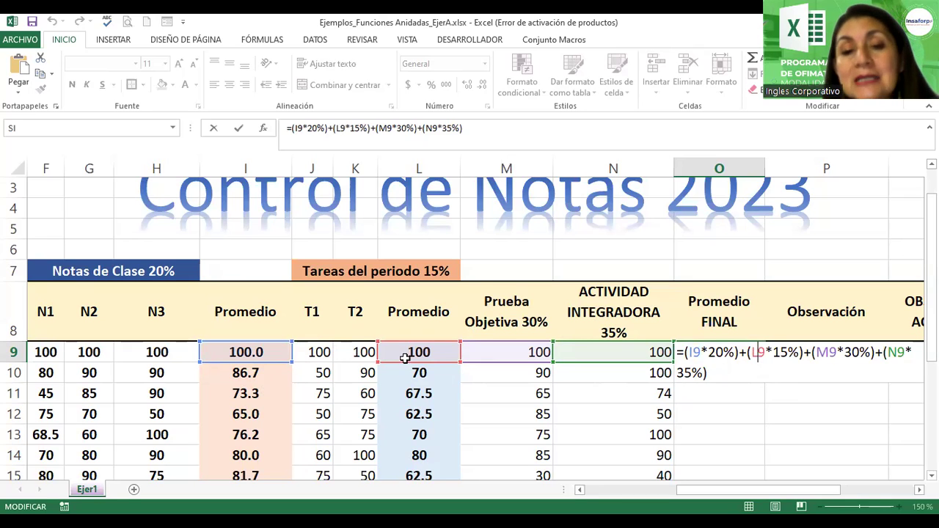
pyautogui.click(801, 352)
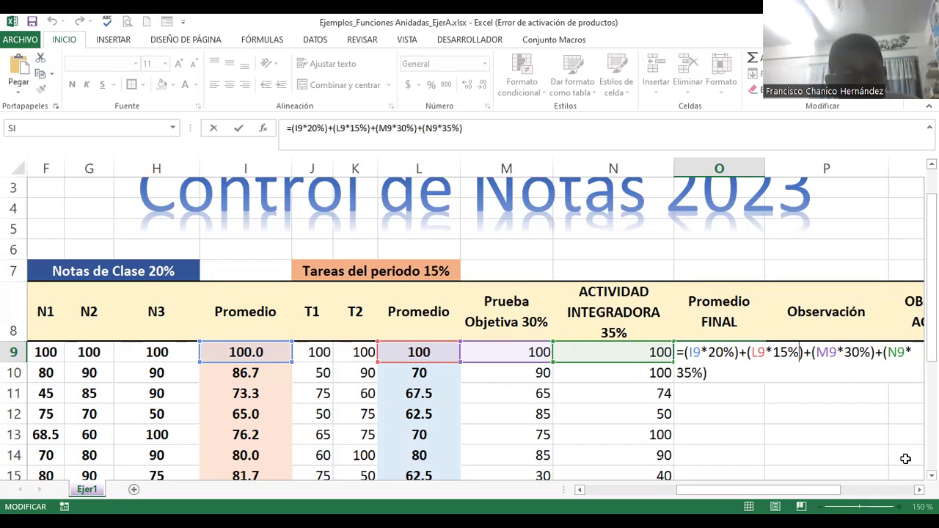
pyautogui.moveTo(750, 352); pyautogui.dragTo(799, 352)
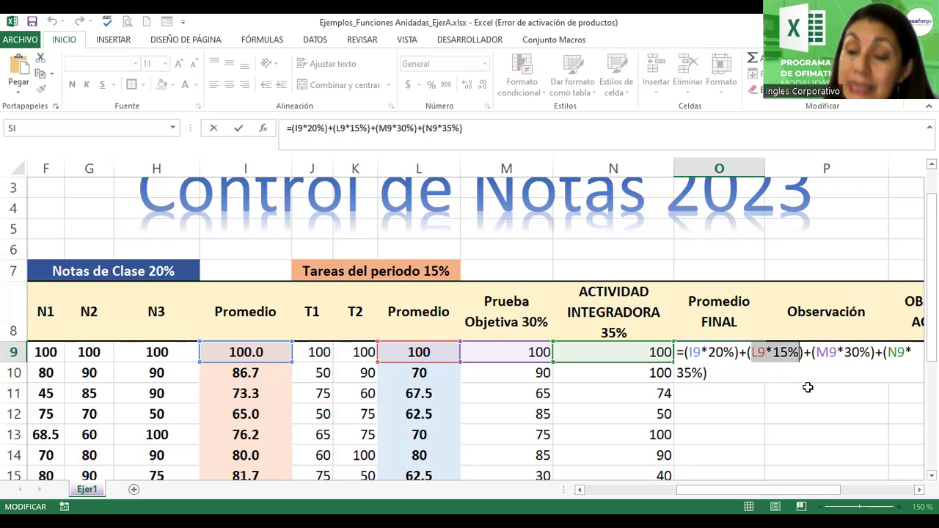
pyautogui.click(805, 353)
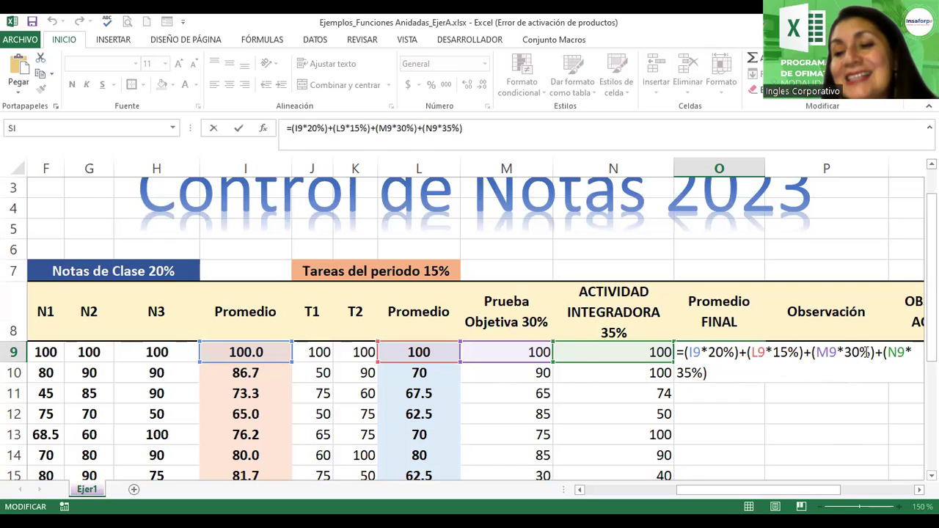
pyautogui.moveTo(868, 353); pyautogui.dragTo(850, 354)
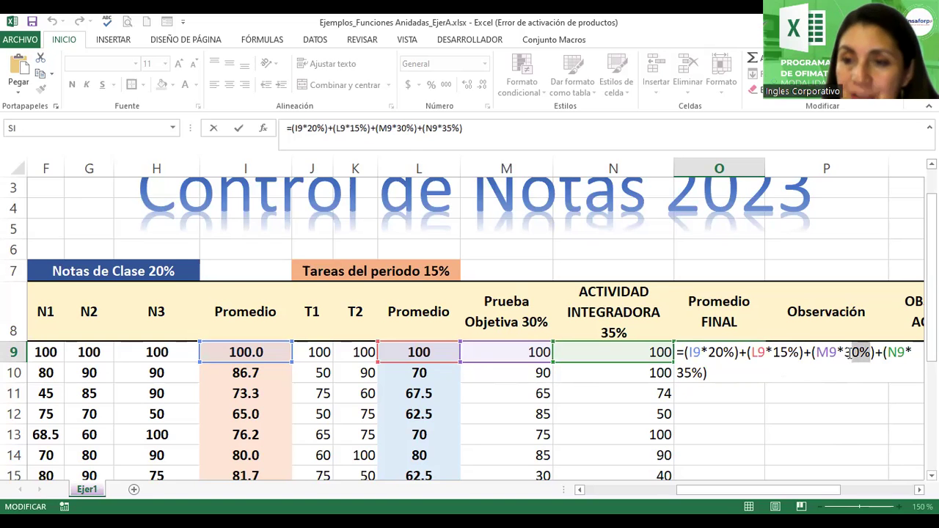
# Commit =(I9*20%)+(L9*15%)+(M9*30%)+(N9*35%) in O9, displaying 100.
pyautogui.hscroll(1, 850, 354)
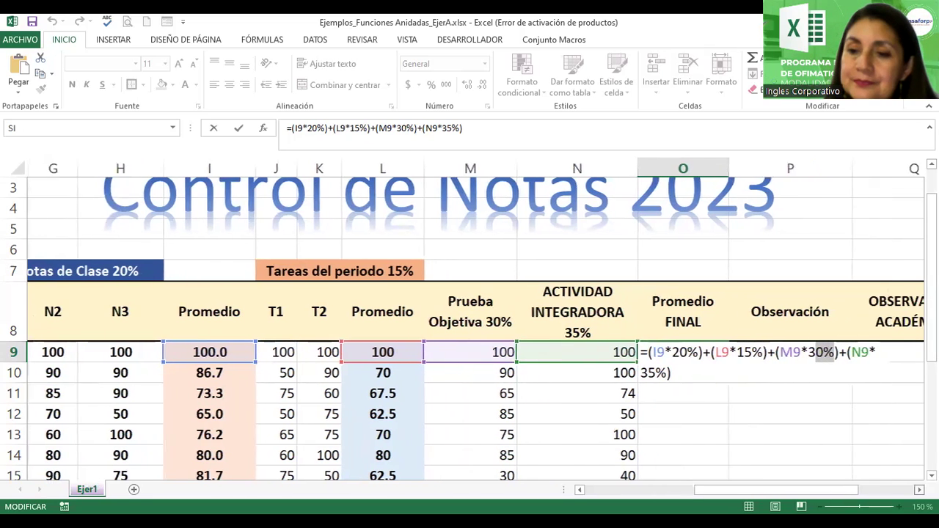
pyautogui.hscroll(1, 476, 326)
pyautogui.hscroll(1, 475, 327)
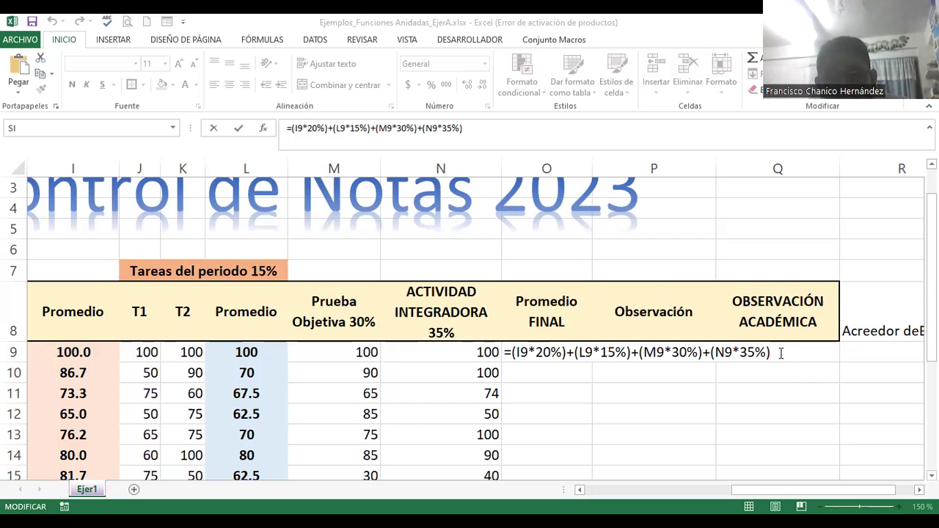
pyautogui.press('Return')
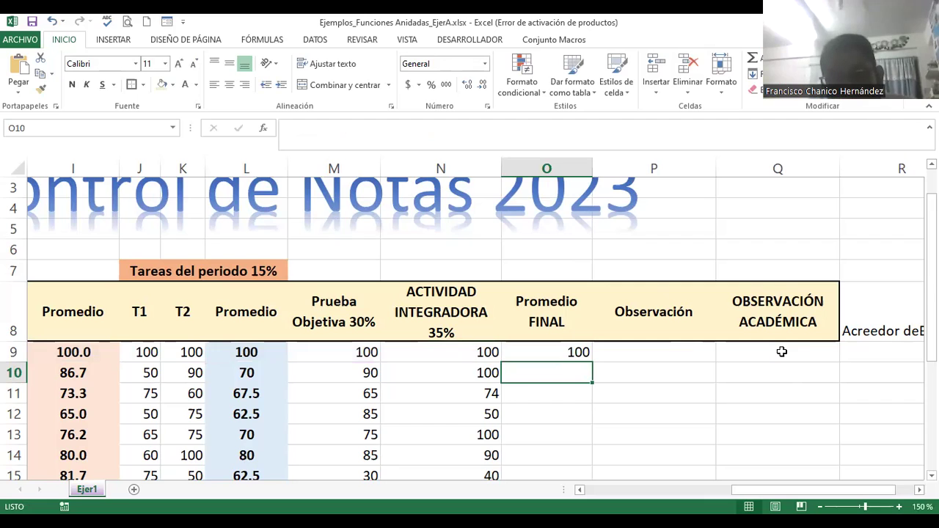
# Copy O9's formula down column O and show the final averages with one decimal (89.8, 70.2...).
pyautogui.click(551, 351)
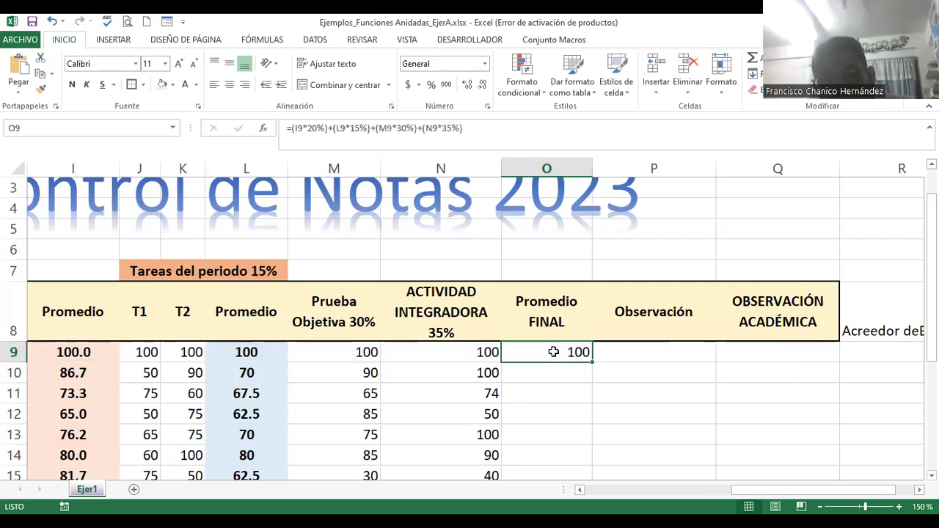
pyautogui.doubleClick(592, 361)
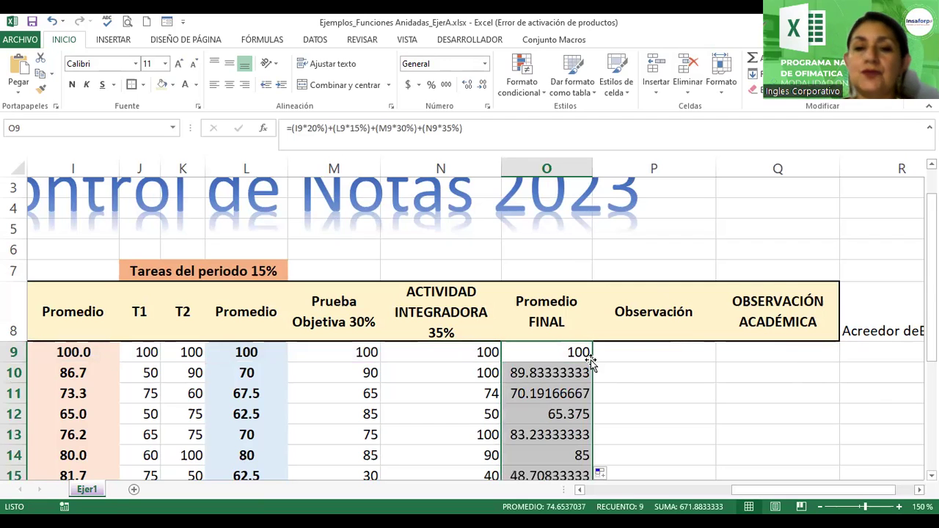
pyautogui.click(466, 87)
pyautogui.click(464, 87)
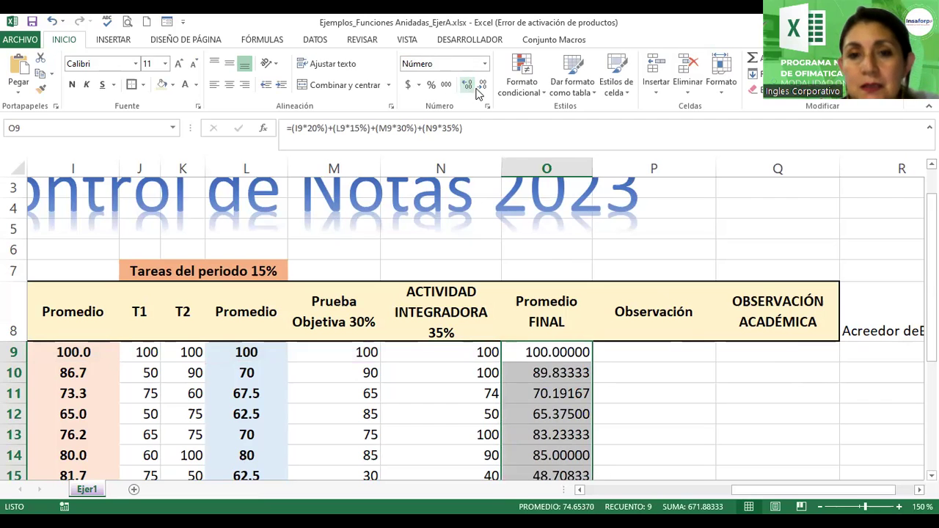
pyautogui.click(482, 87)
pyautogui.click(482, 86)
pyautogui.click(482, 87)
pyautogui.click(482, 87)
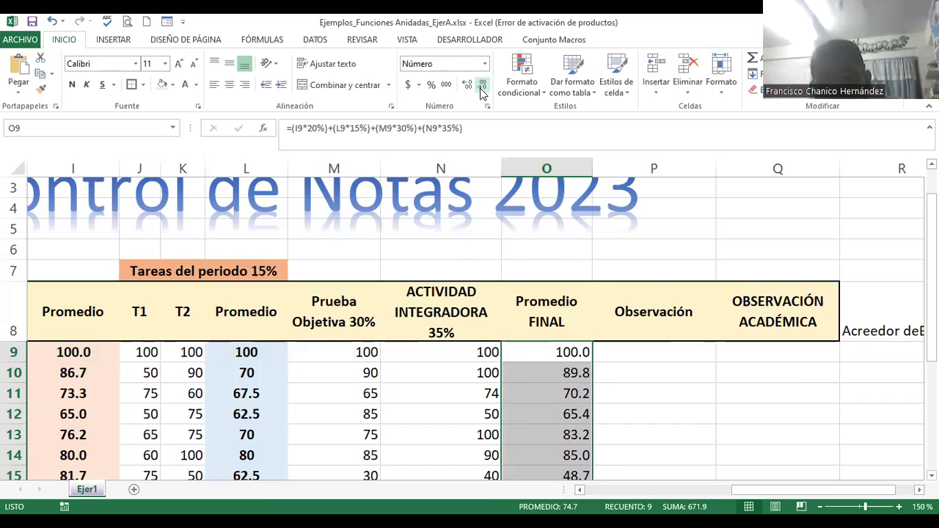
pyautogui.click(482, 86)
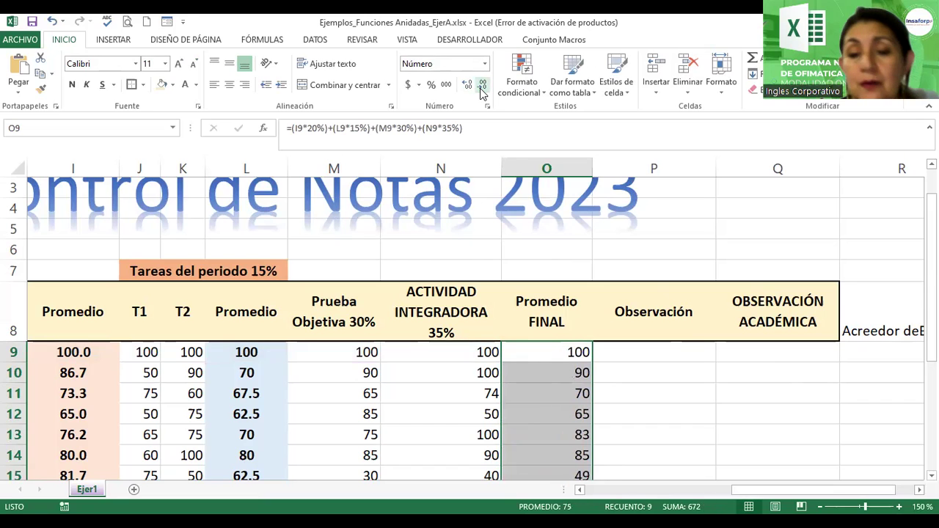
pyautogui.click(468, 86)
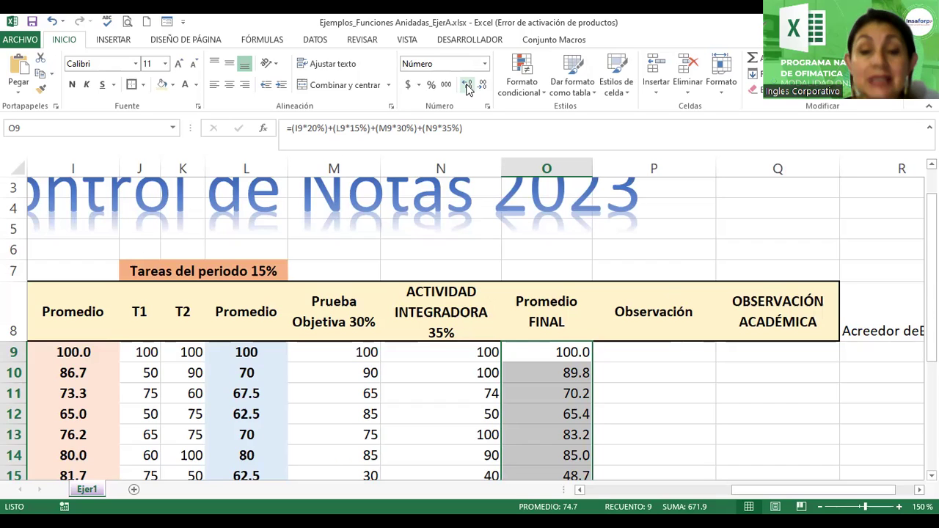
# Confirm O9's weighted final grade of 100.0 and begin an =si( formula in P9.
pyautogui.click(563, 352)
pyautogui.doubleClick(567, 352)
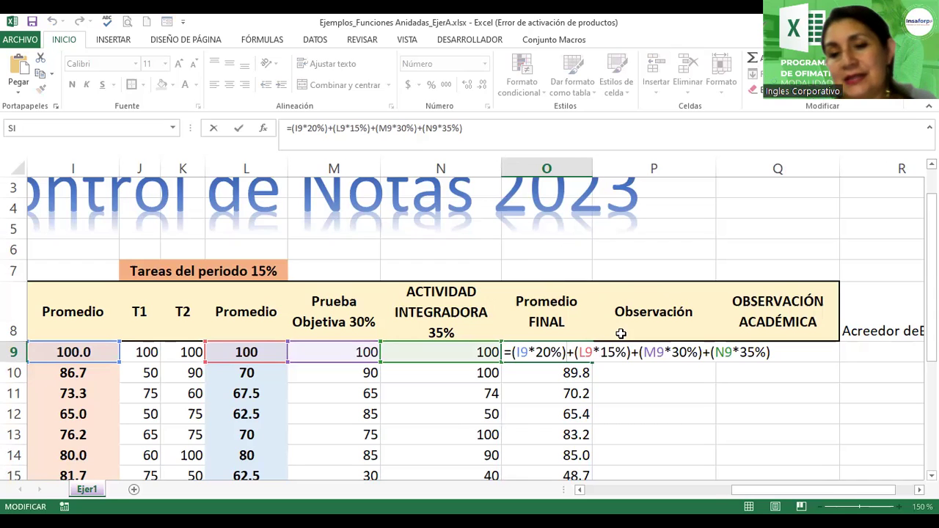
pyautogui.moveTo(769, 352)
pyautogui.mouseDown()
pyautogui.moveTo(521, 364)
pyautogui.moveTo(506, 356)
pyautogui.mouseUp()
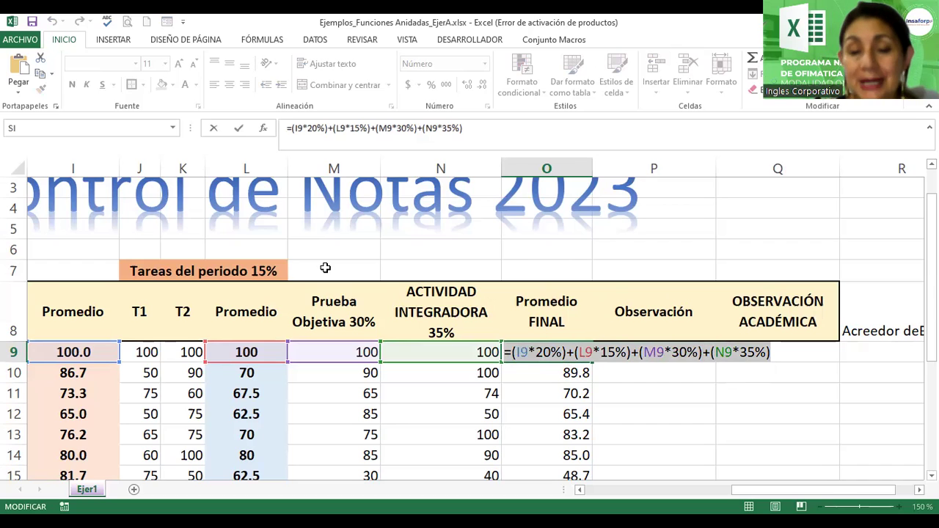
pyautogui.hotkey('alt', 'Tab')
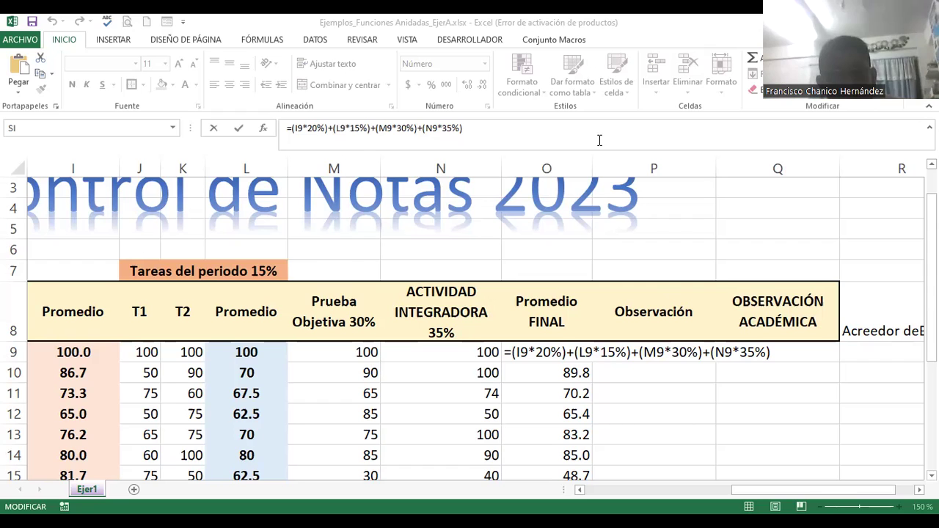
pyautogui.click(771, 351)
pyautogui.press('Return')
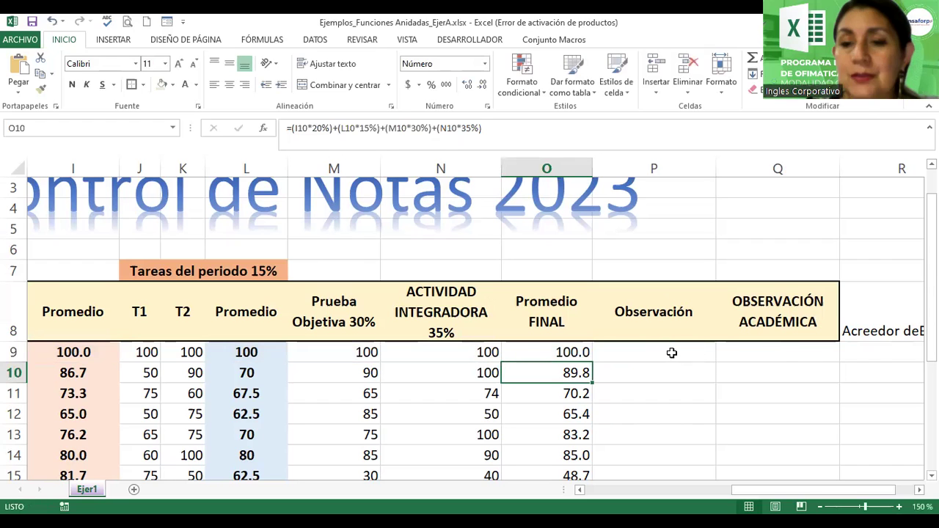
pyautogui.click(672, 353)
pyautogui.write('=')
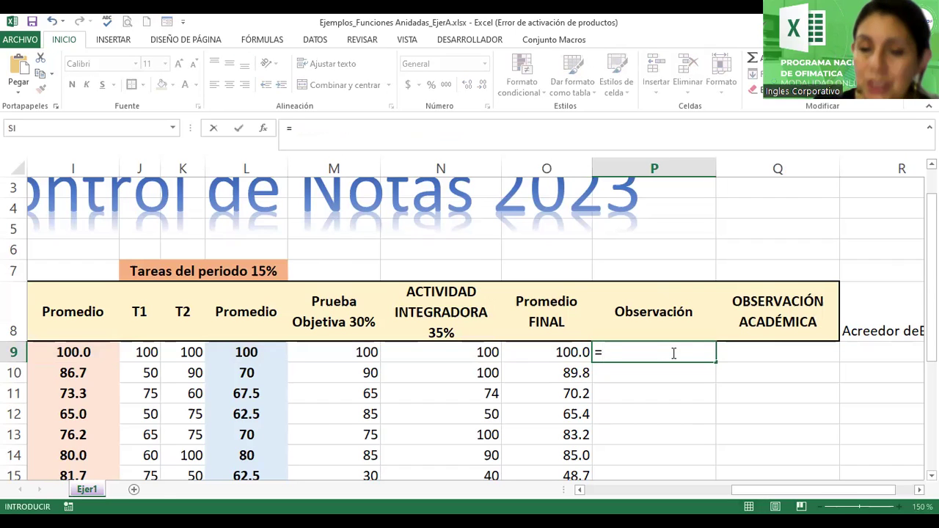
pyautogui.write('si(')
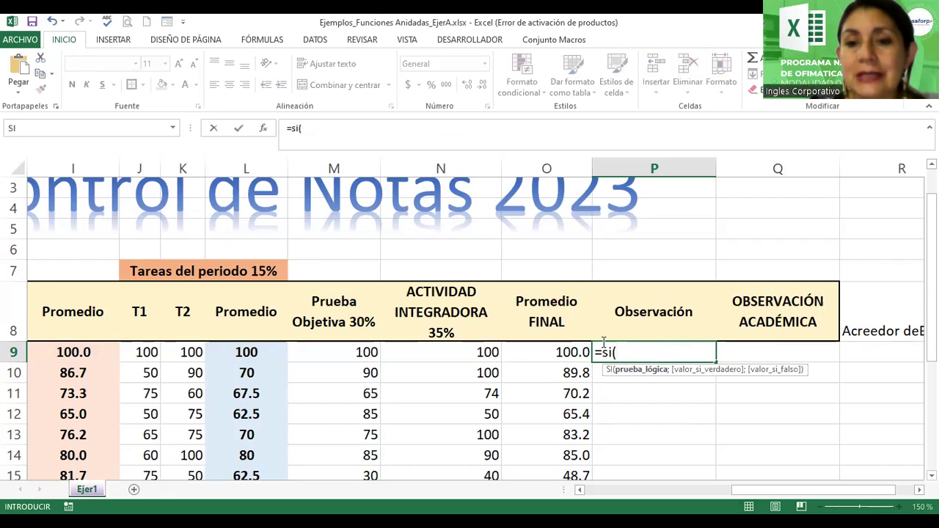
# Enter =SI(O9>=70;"Aprobó";"Reprobó") in P9, replacing the rejected comma with a semicolon.
pyautogui.click(562, 353)
pyautogui.write('>')
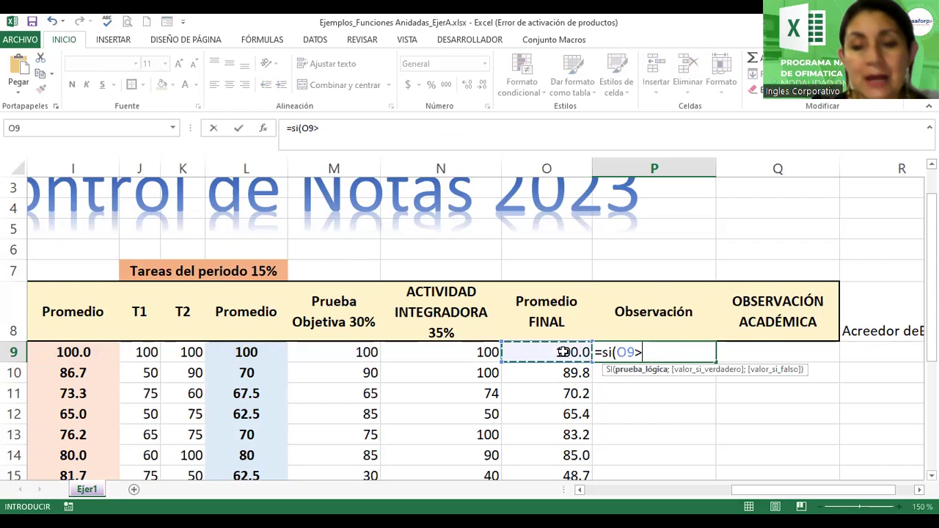
pyautogui.write('=')
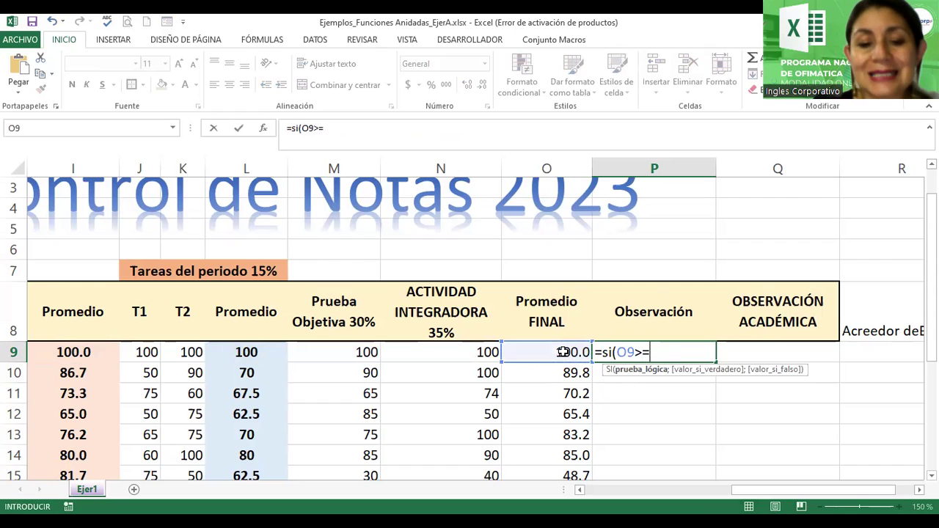
pyautogui.write("7'")
pyautogui.write('0')
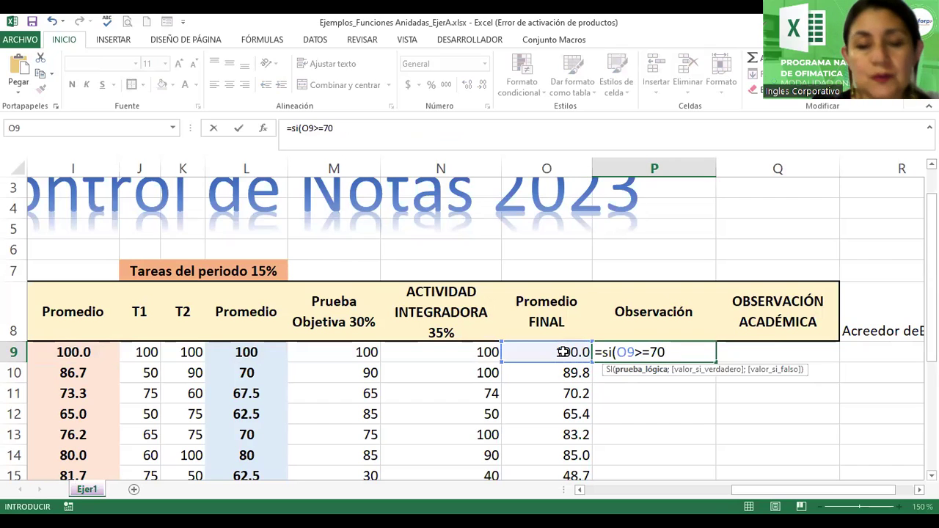
pyautogui.write(';"A')
pyautogui.write('probó",')
pyautogui.press('Return')
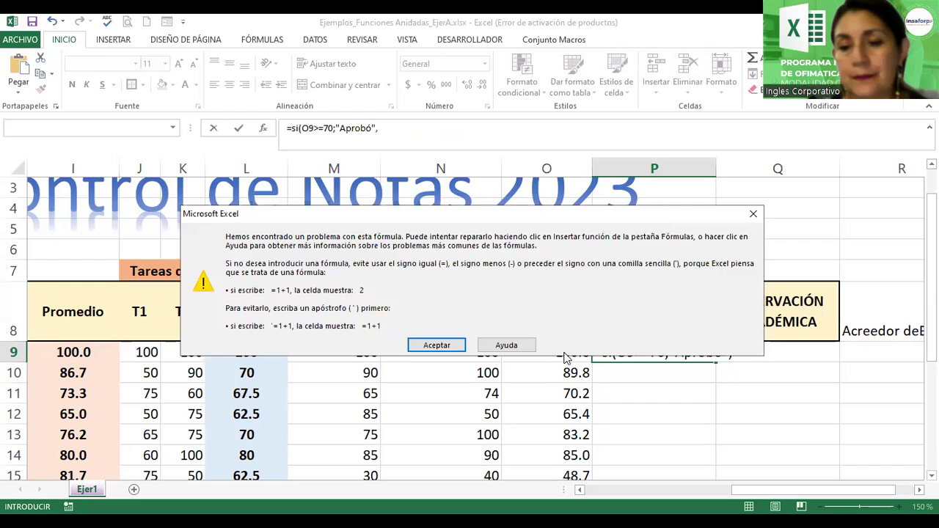
pyautogui.press('Return')
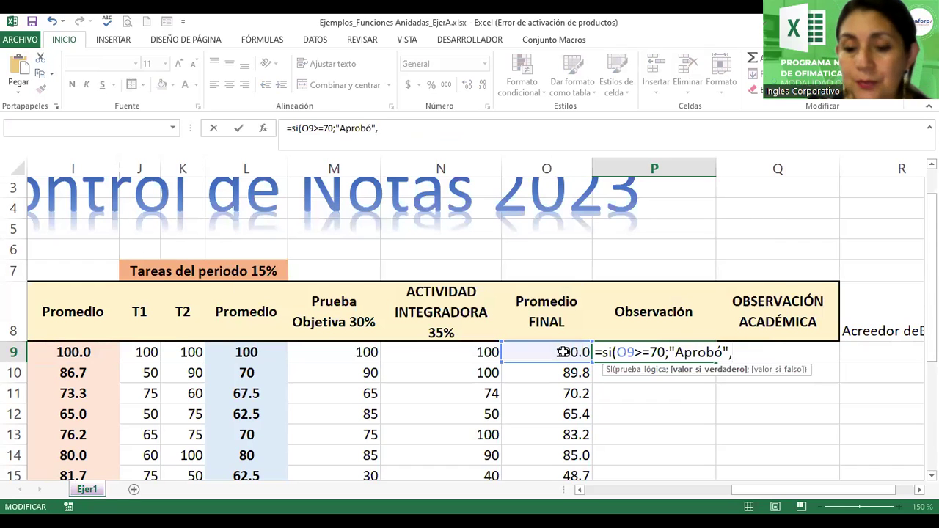
pyautogui.press('BackSpace')
pyautogui.write(';"Reprobó')
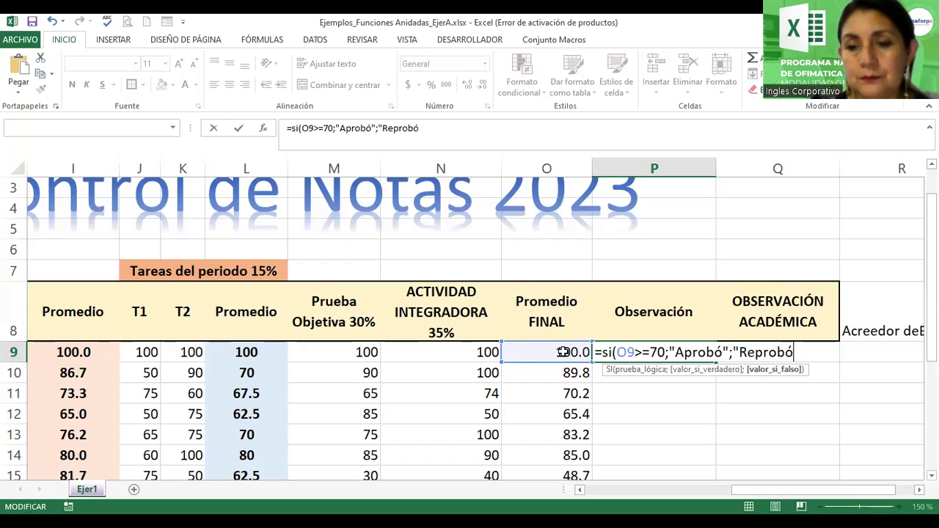
pyautogui.write('")')
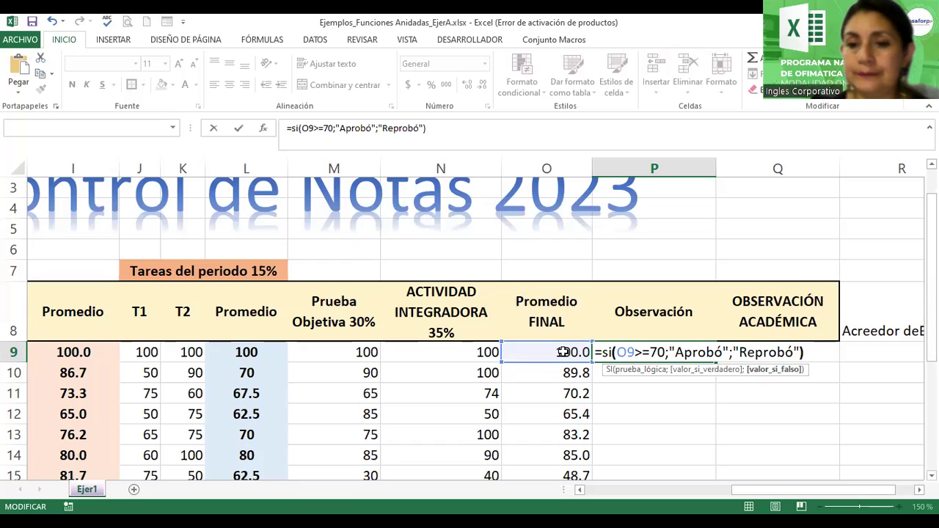
pyautogui.press('Return')
# Inspect the P9 SI formula's arguments and keep it unchanged.
pyautogui.click(685, 351)
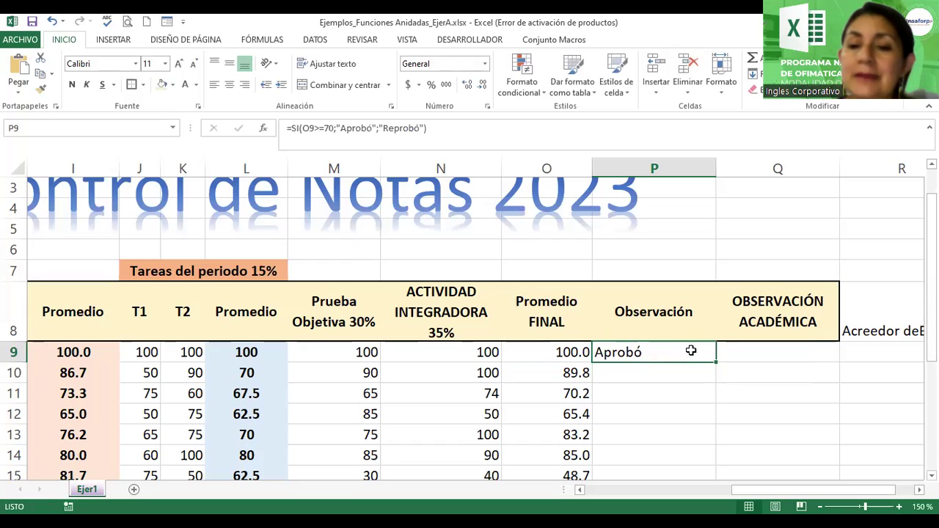
pyautogui.doubleClick(686, 351)
pyautogui.click(920, 490)
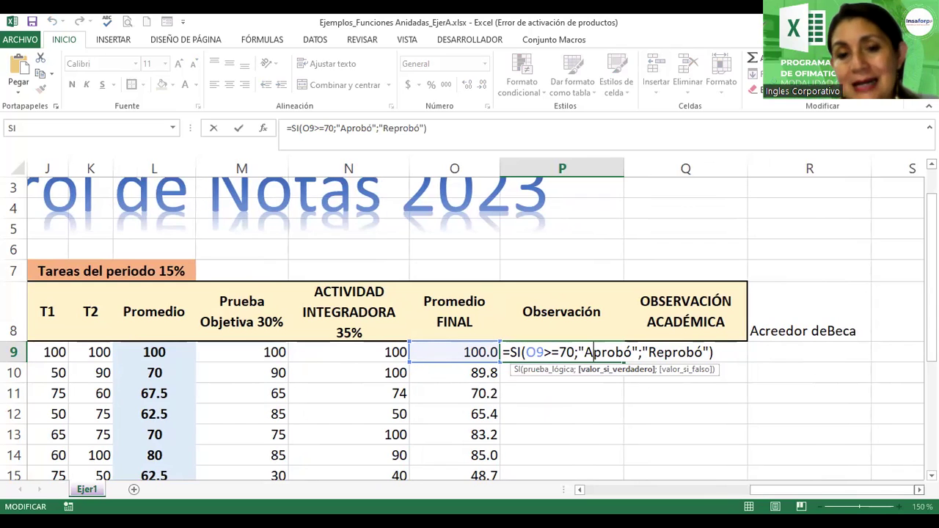
pyautogui.press('Return')
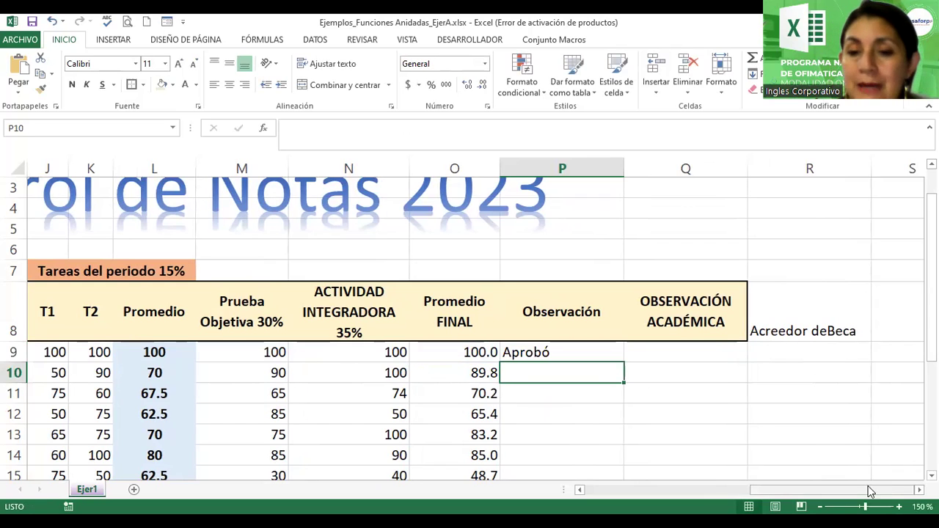
pyautogui.click(591, 354)
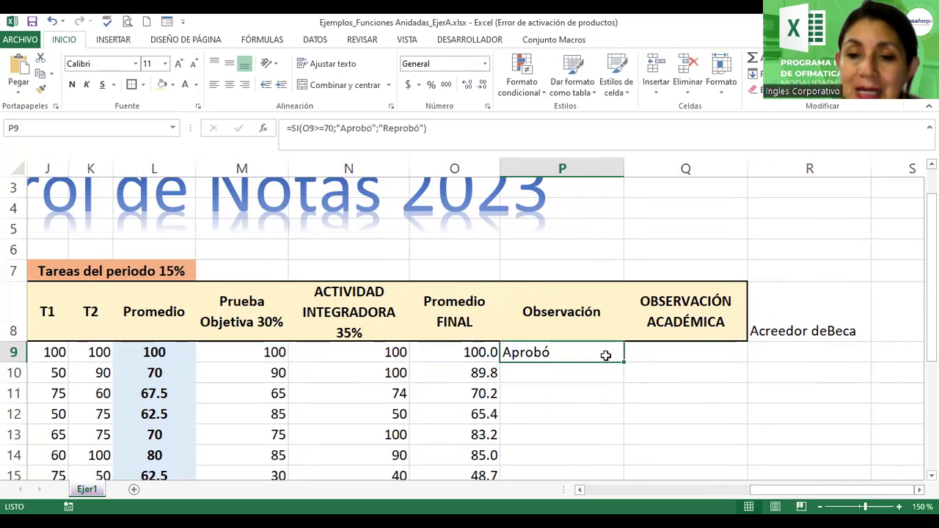
# Copy P9's SI formula down to P17 and review each student's Aprobó/Reprobó result.
pyautogui.doubleClick(625, 364)
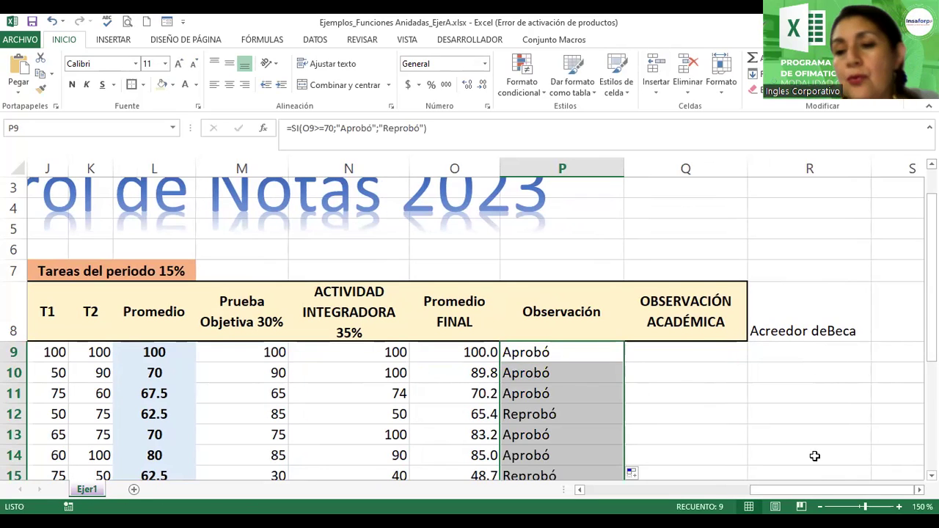
pyautogui.scroll(-3, 462, 327)
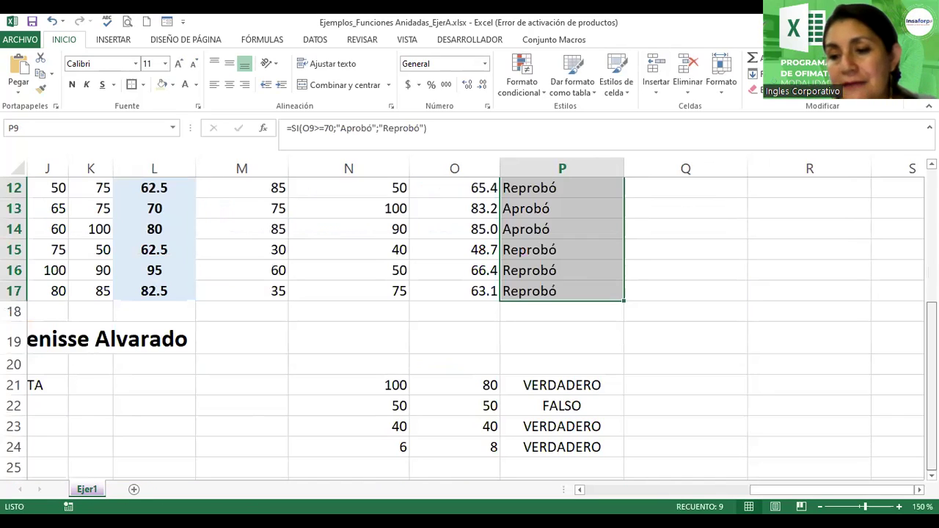
pyautogui.moveTo(835, 490); pyautogui.dragTo(617, 490)
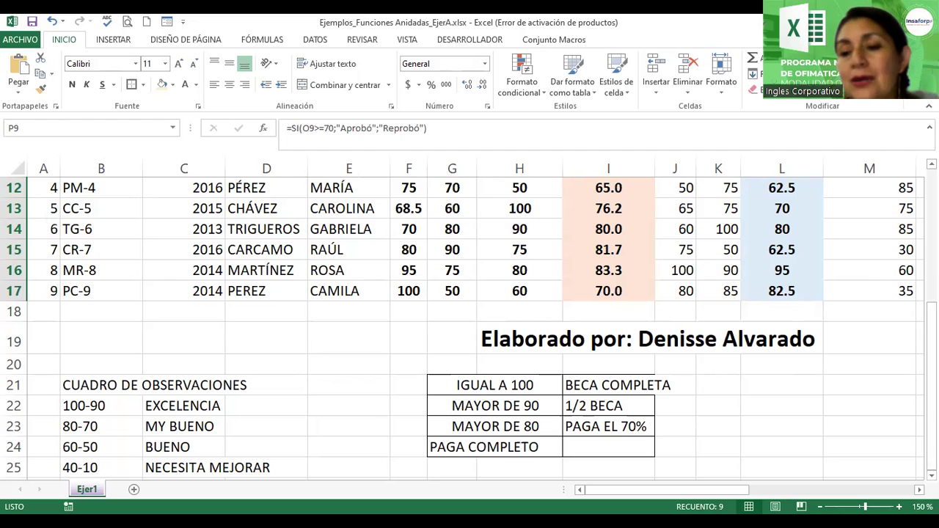
pyautogui.hscroll(1, 469, 323)
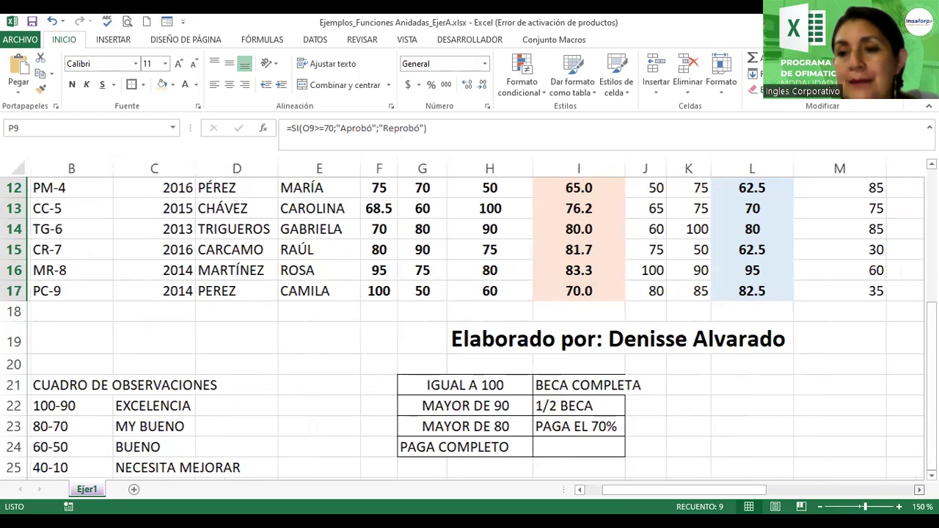
pyautogui.hscroll(2, 470, 322)
pyautogui.hscroll(1, 469, 323)
pyautogui.hscroll(1, 470, 323)
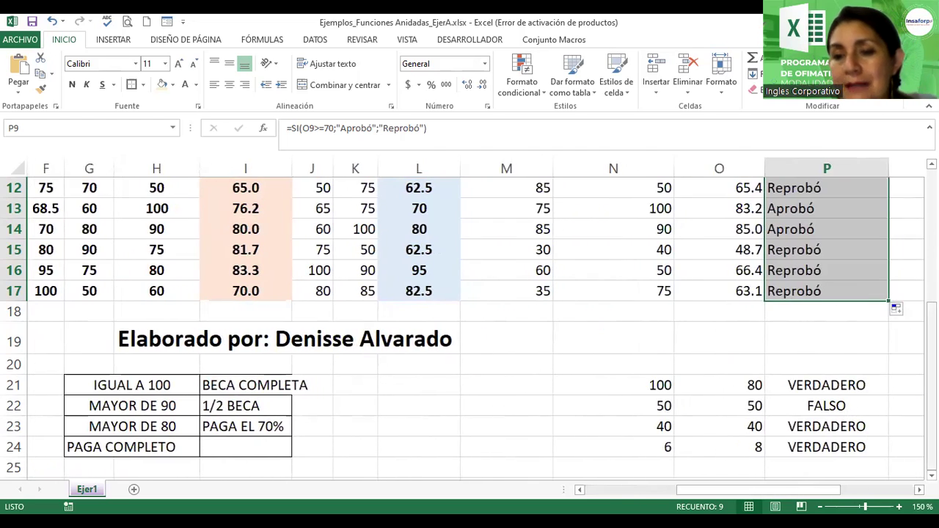
pyautogui.scroll(2, 470, 323)
pyautogui.scroll(1, 470, 322)
pyautogui.scroll(1, 470, 323)
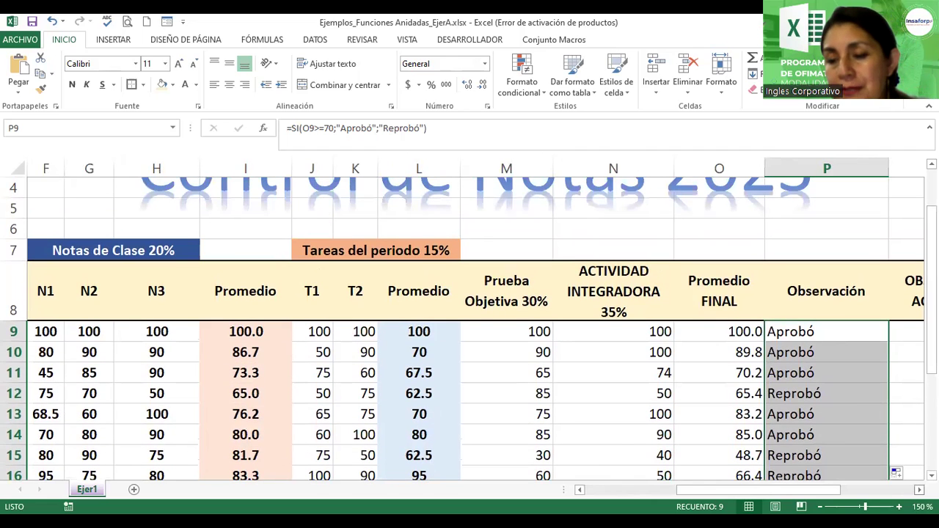
pyautogui.hscroll(1, 639, 349)
pyautogui.hscroll(2, 639, 349)
pyautogui.hscroll(2, 638, 349)
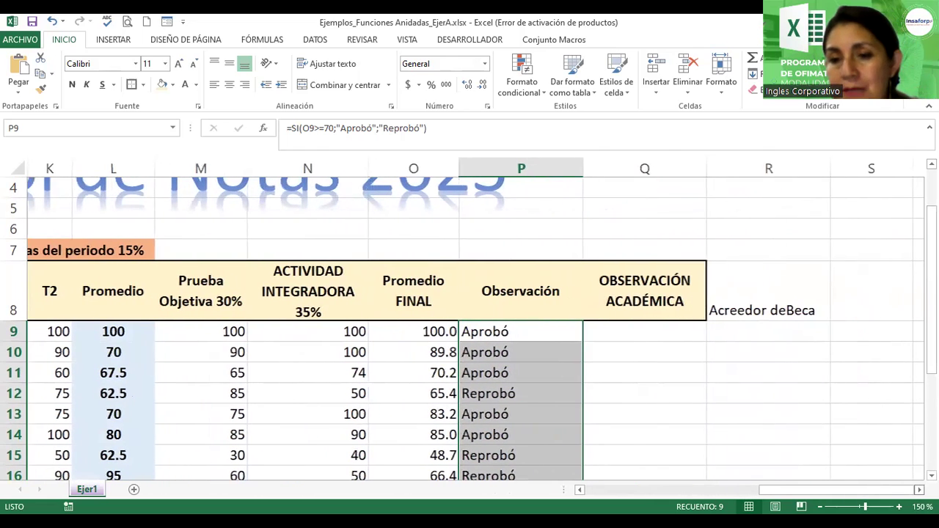
# In Q9, type =si(O9>=90;"Excelente";si( as the first tier of the nested formula.
pyautogui.click(637, 331)
pyautogui.write('=s')
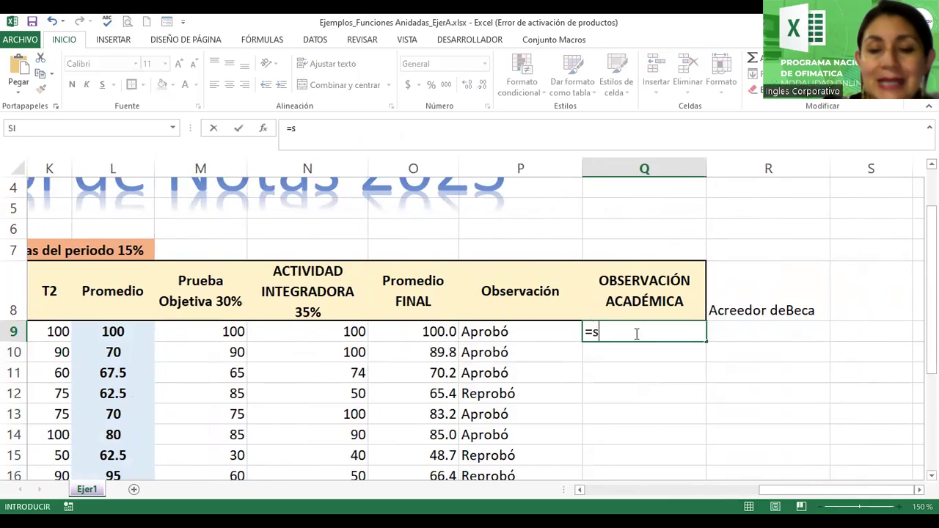
pyautogui.write('i(')
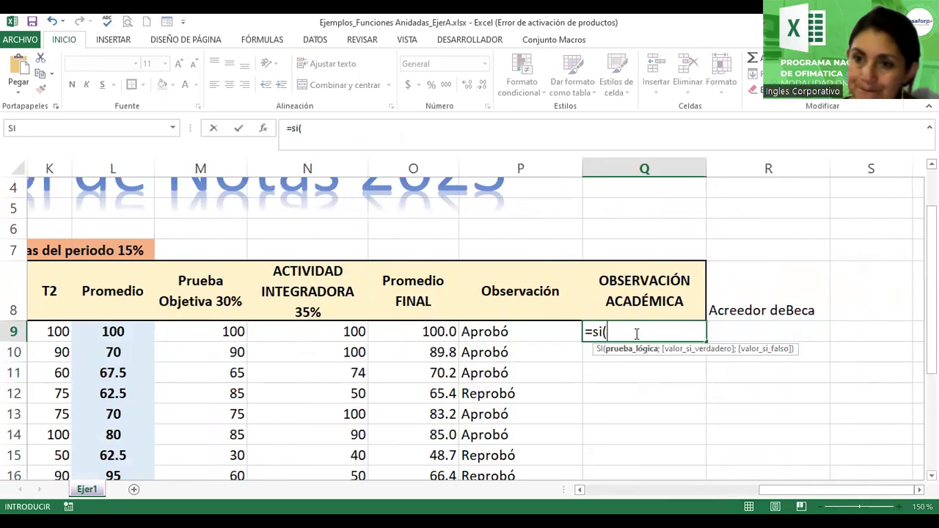
pyautogui.click(410, 332)
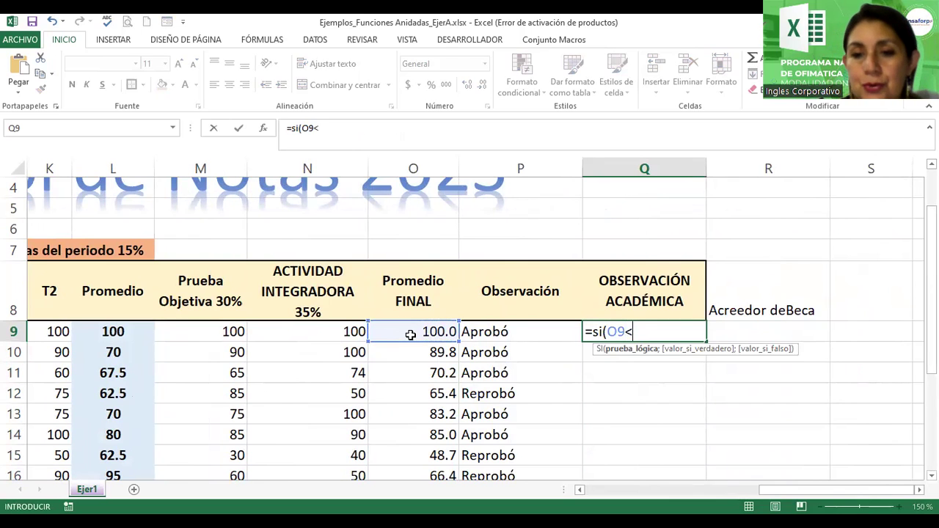
pyautogui.write('>=')
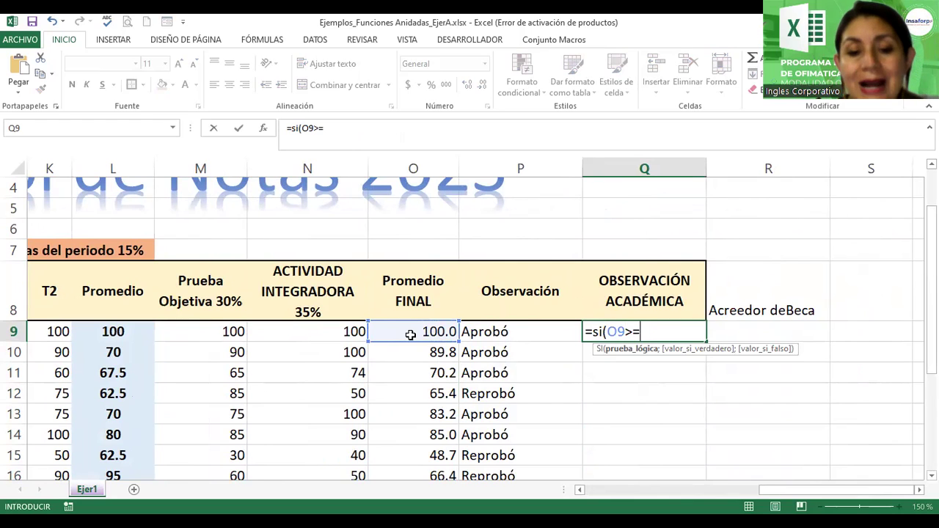
pyautogui.write('90')
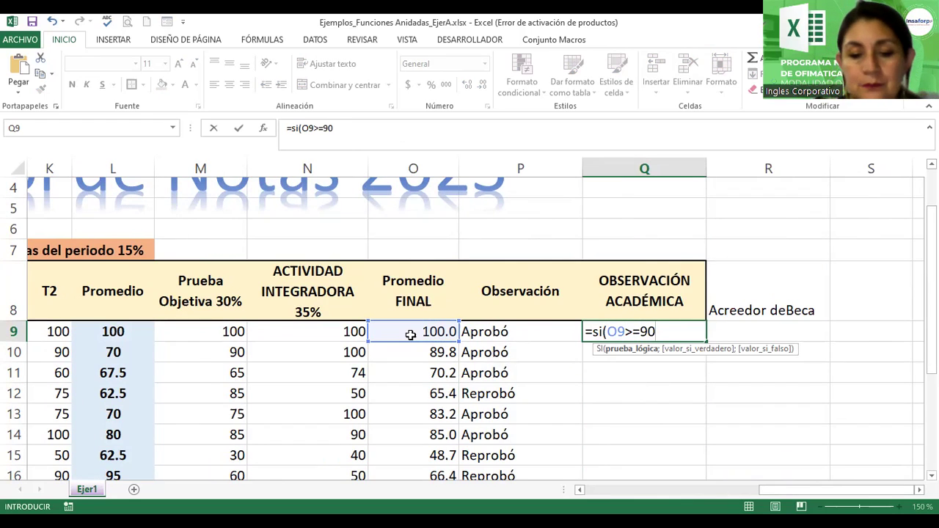
pyautogui.write(';"Exce')
pyautogui.press('BackSpace')
pyautogui.write('elente')
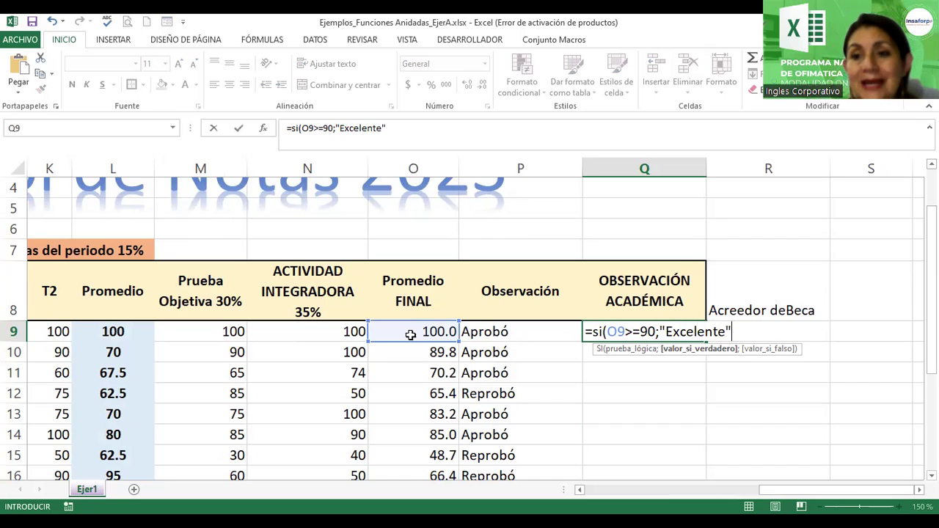
pyautogui.write(';s')
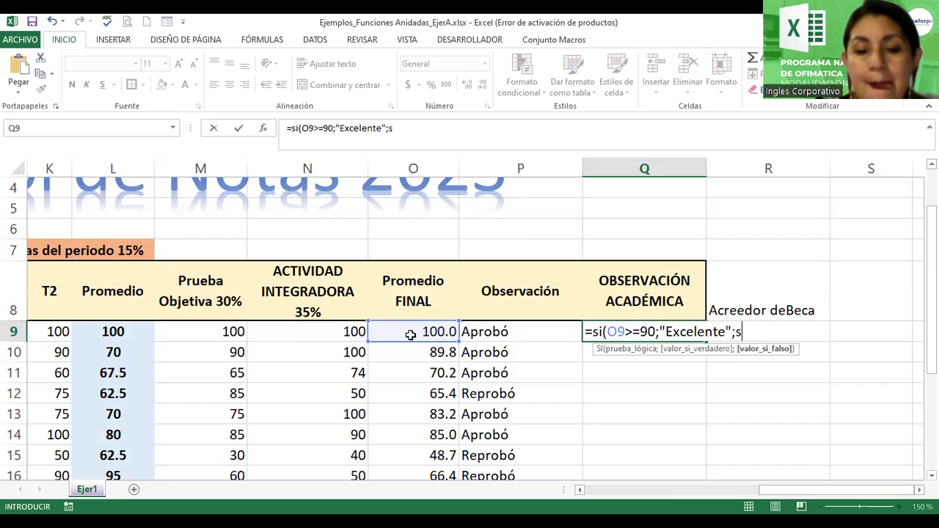
pyautogui.write('i(')
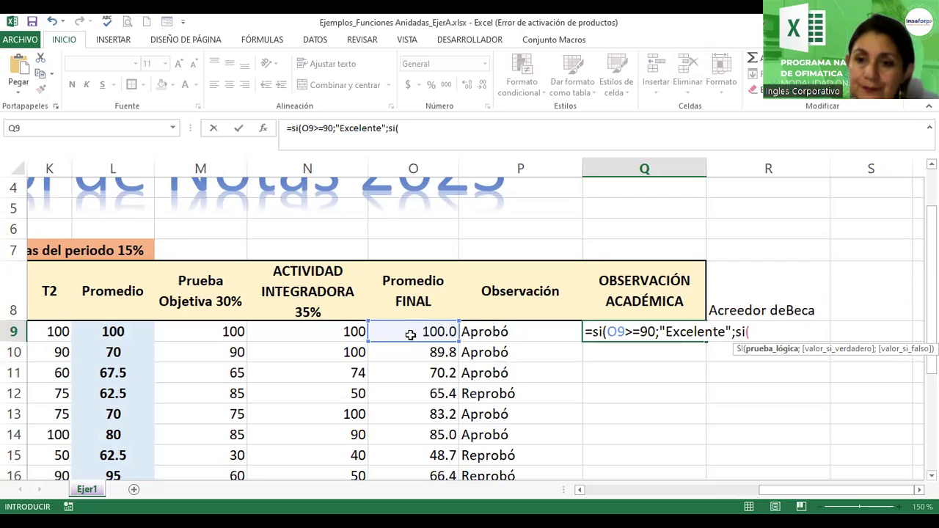
# Add the O9>=70 "Muy Bueno" condition to Q9 and open a third si(.
pyautogui.click(413, 331)
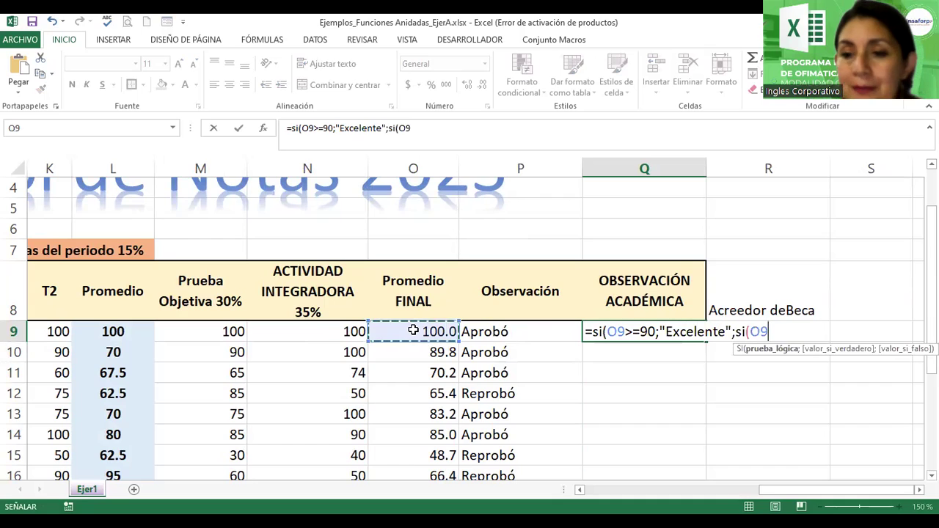
pyautogui.write('<')
pyautogui.press('BackSpace')
pyautogui.write('>')
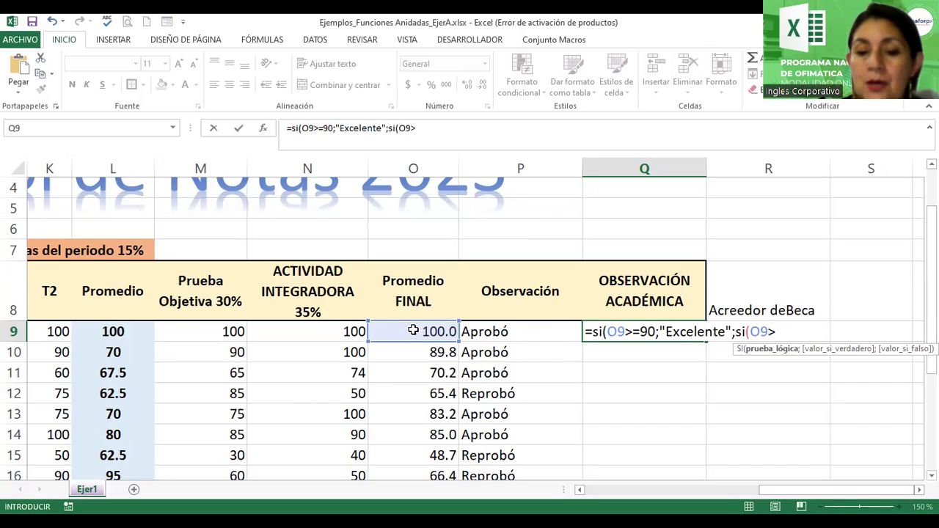
pyautogui.write('=')
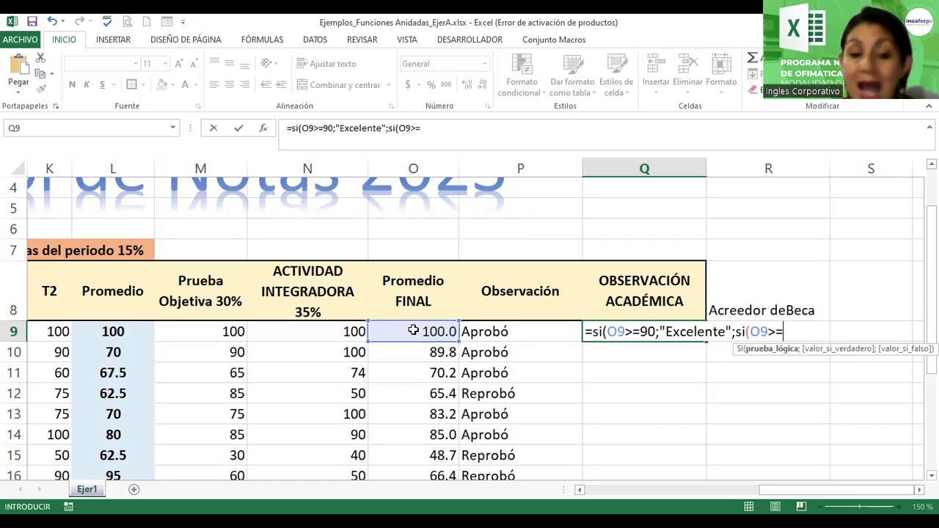
pyautogui.write('70')
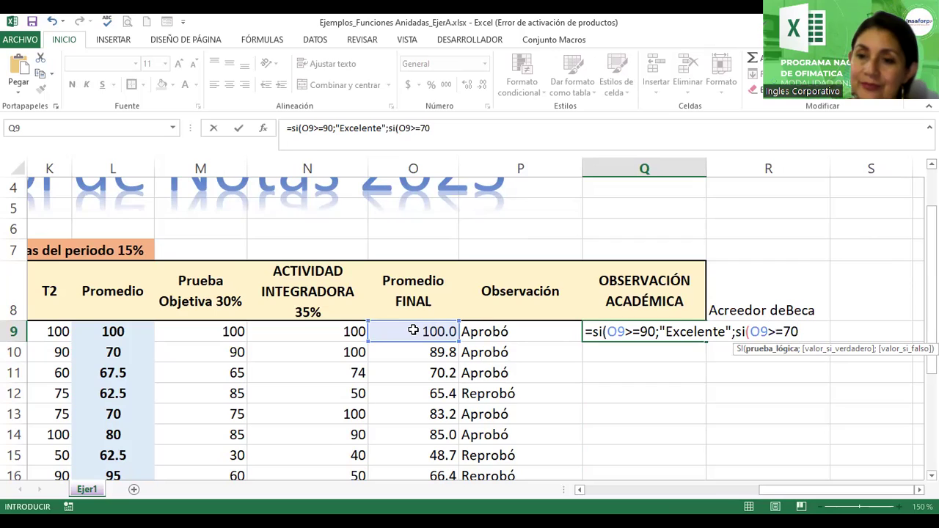
pyautogui.write(';')
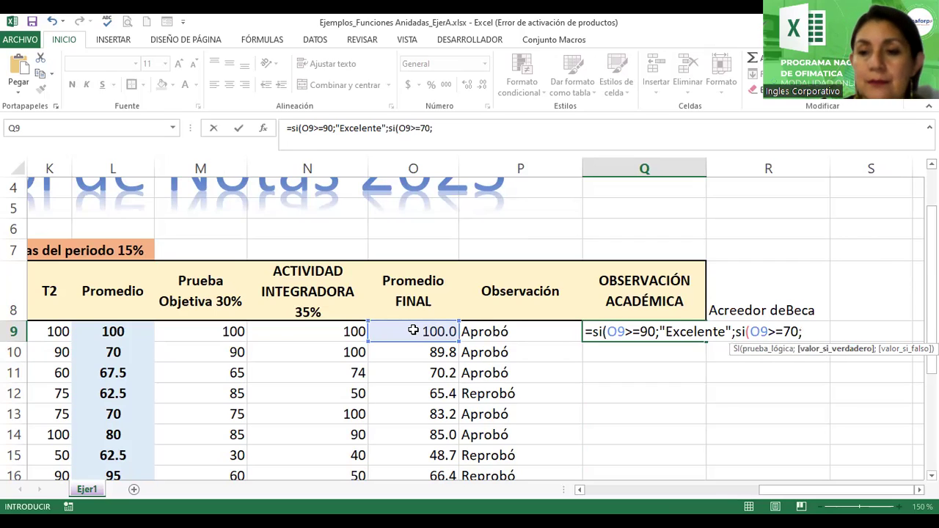
pyautogui.write('"Muy')
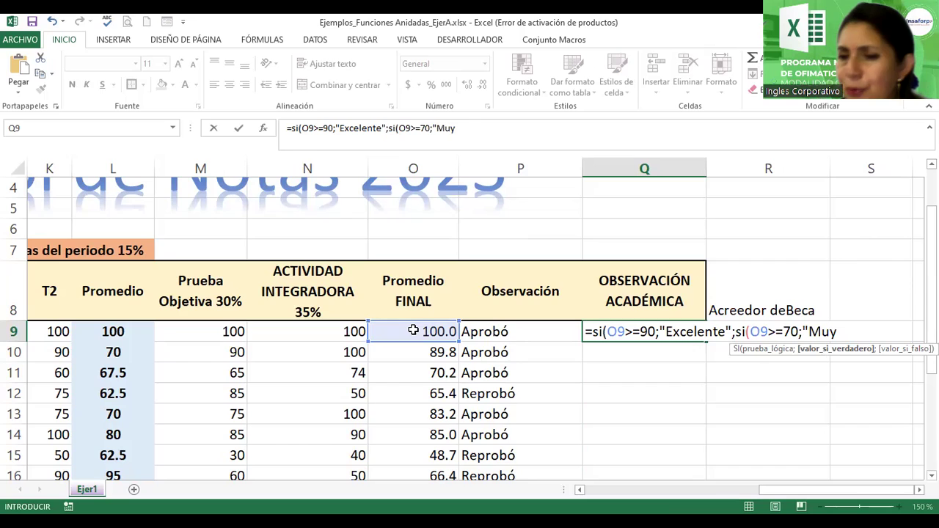
pyautogui.write(' Bueno"')
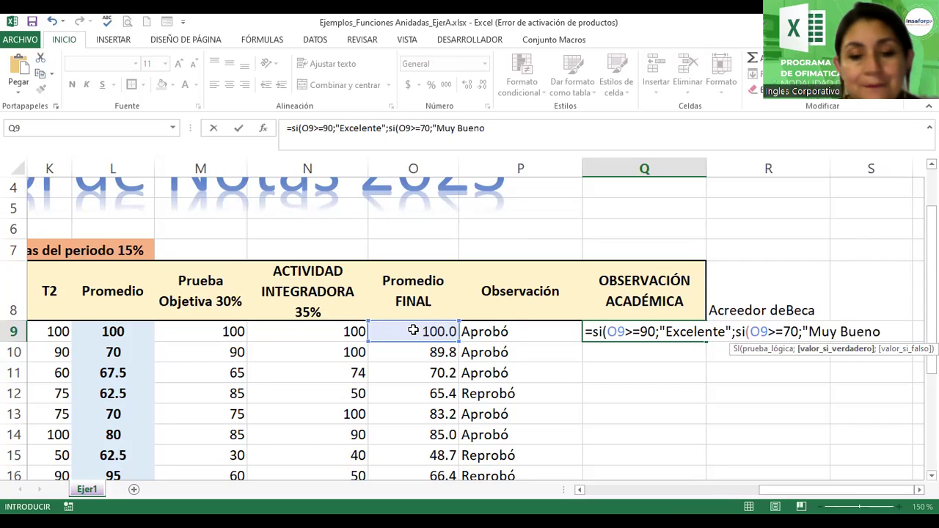
pyautogui.write(';')
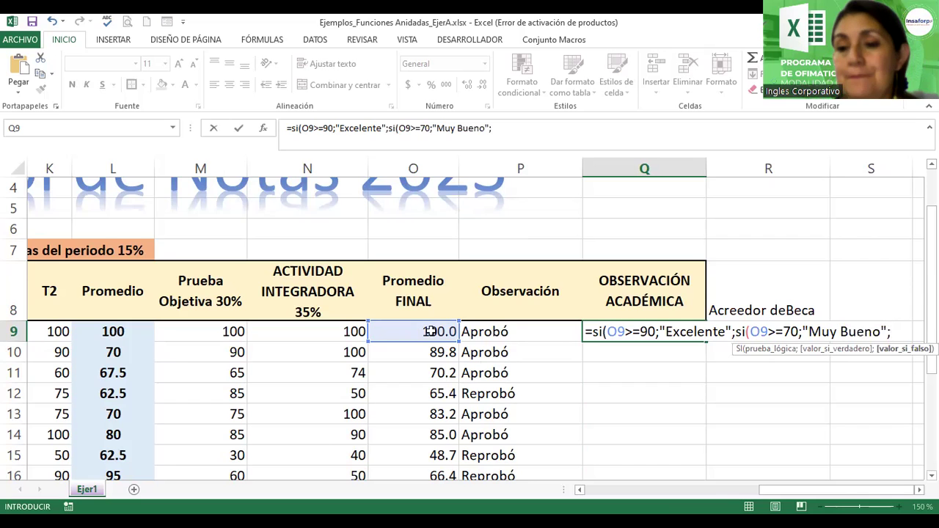
pyautogui.click(919, 489)
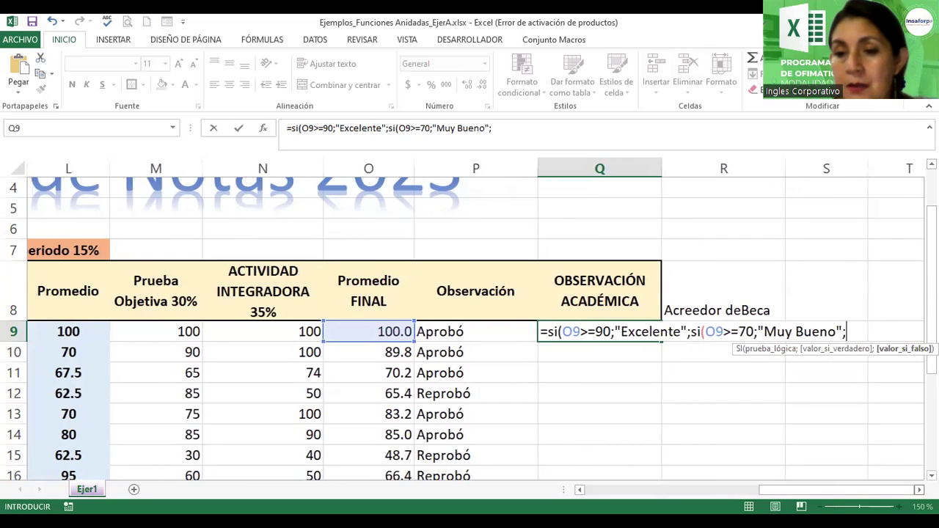
pyautogui.click(919, 490)
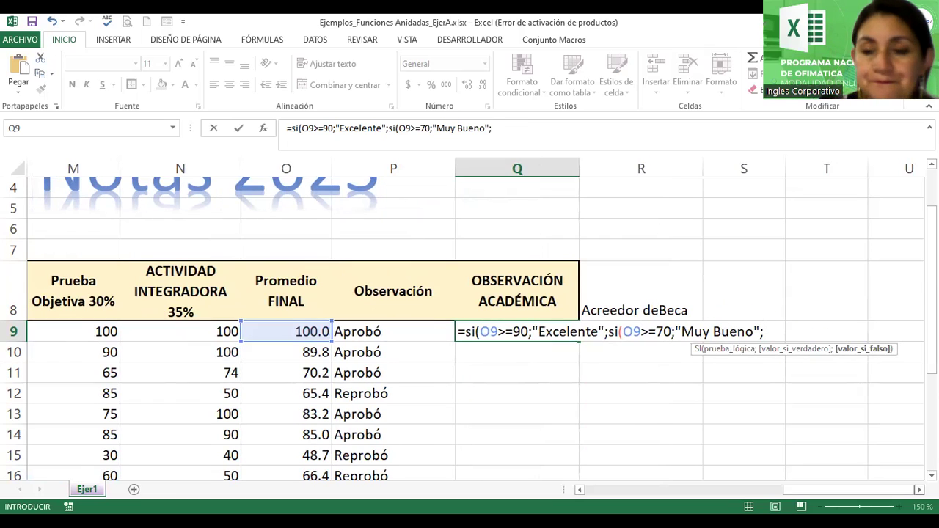
pyautogui.write('si(')
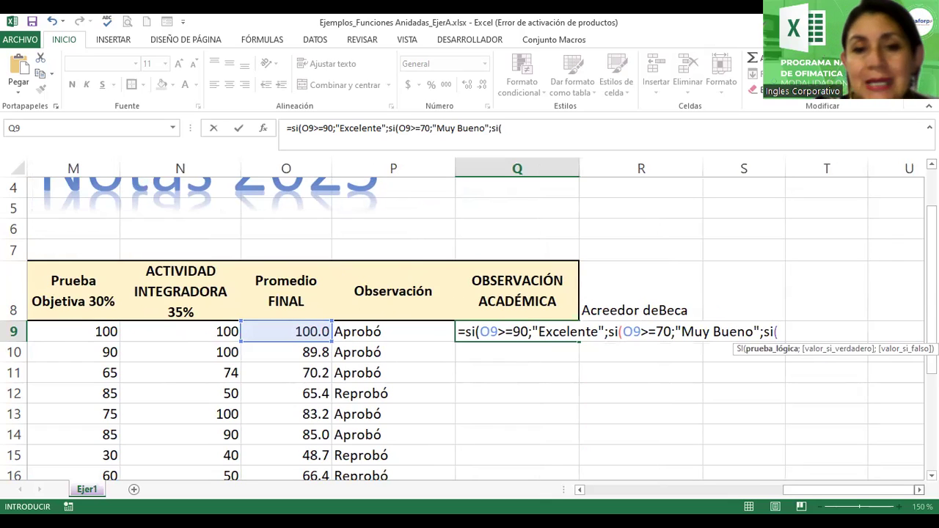
# Complete Q9 with O9>=50 giving "Bueno", else "Necesita Mejorar", closing all three parentheses.
pyautogui.click(266, 329)
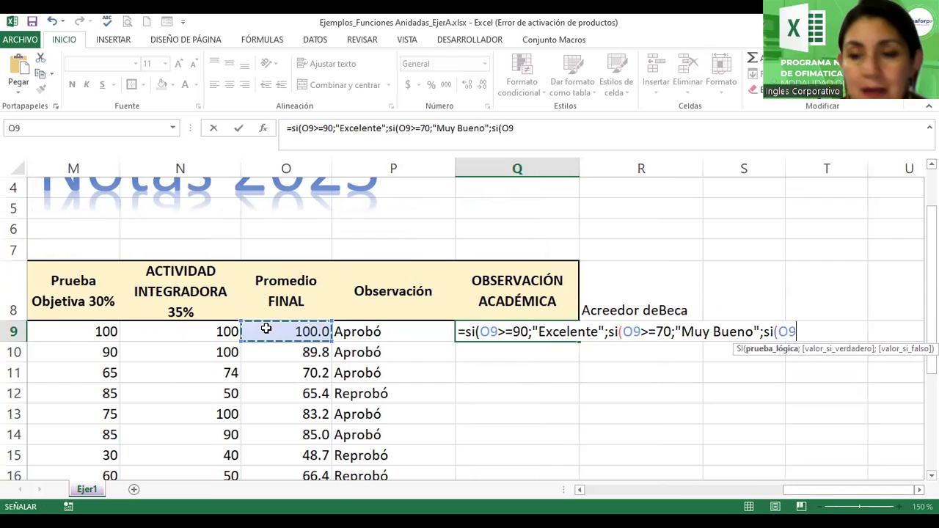
pyautogui.write('>')
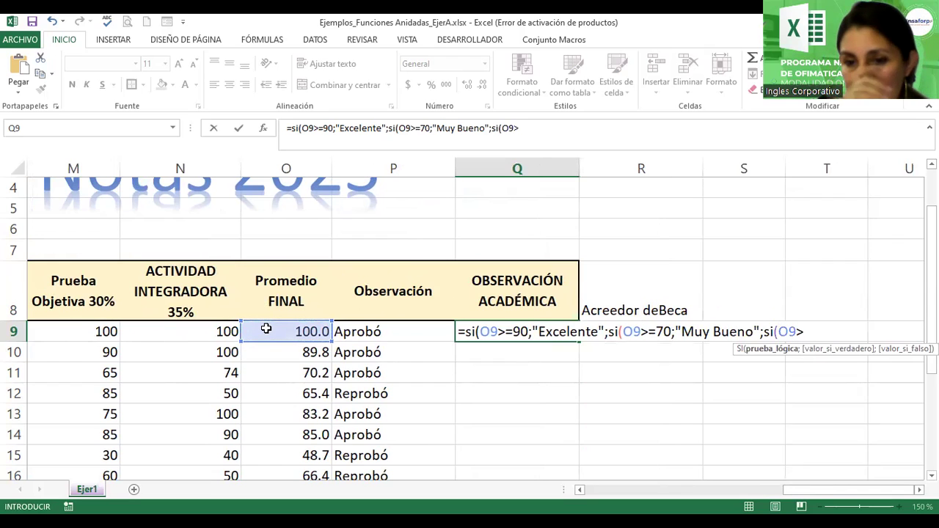
pyautogui.write('=')
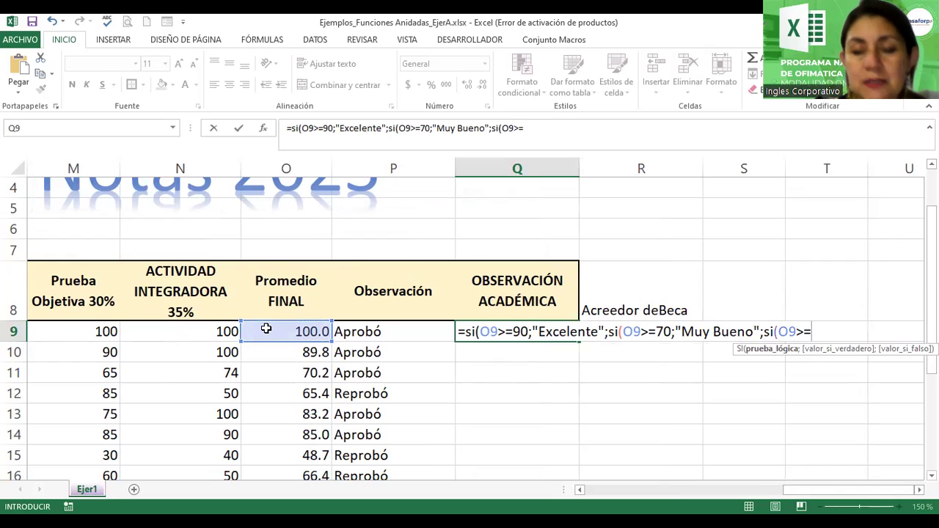
pyautogui.write('50;"Bueno"')
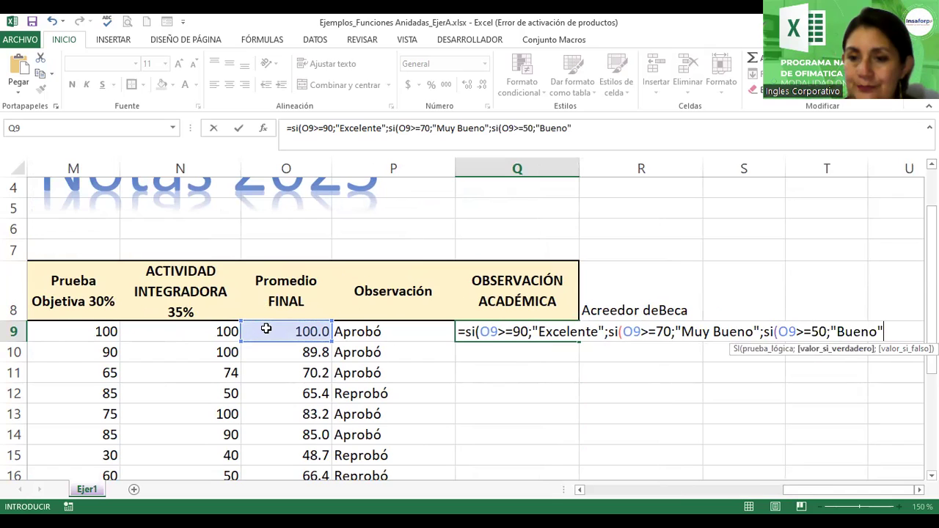
pyautogui.write(';')
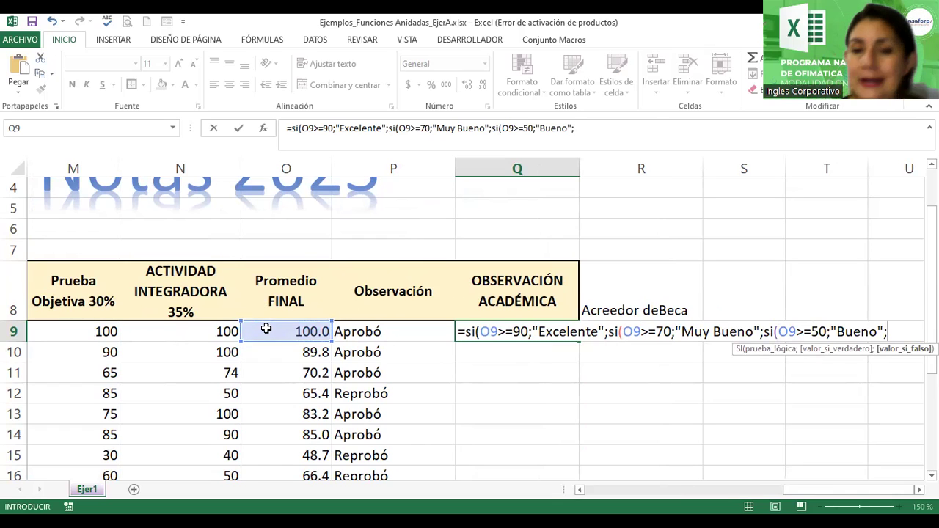
pyautogui.write('"Necesita Mejorar")')
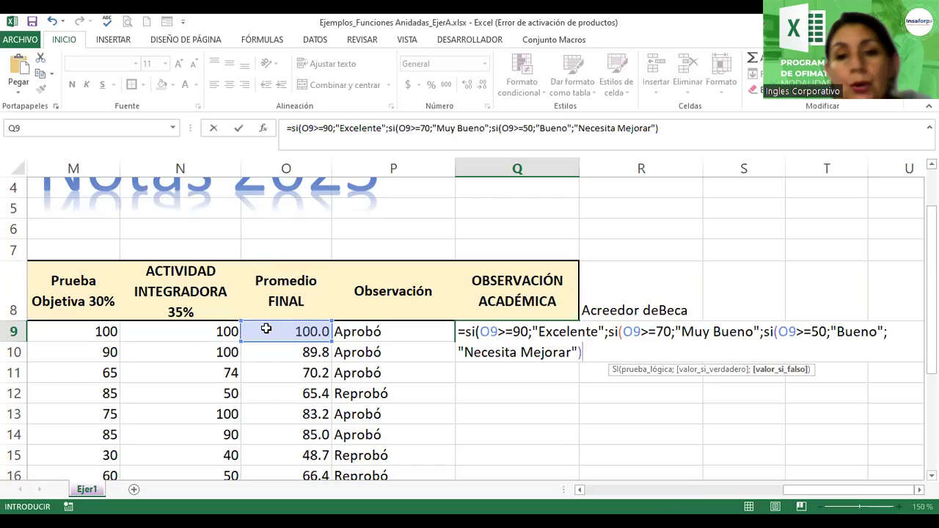
pyautogui.write(')')
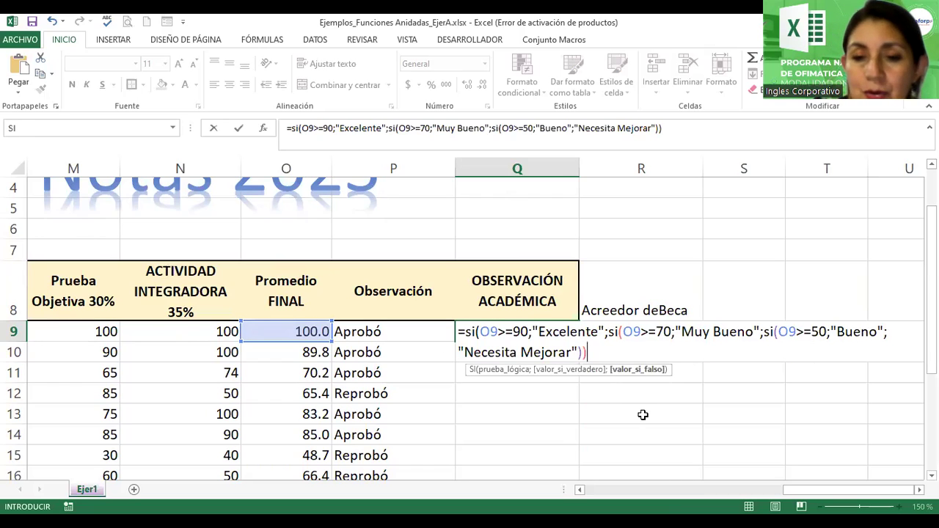
pyautogui.write(')')
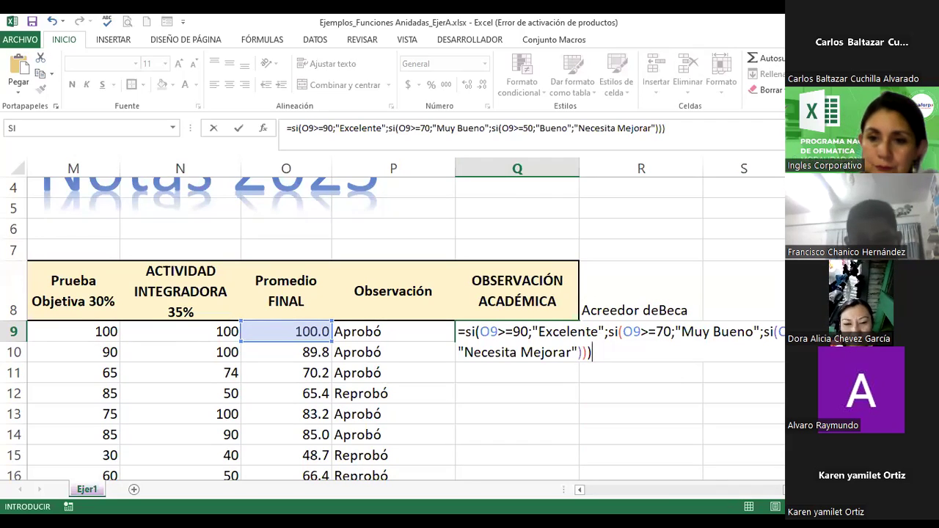
# Commit and recheck Q9's nested formula so it shows Excelente, then open P9's Aprobó/Reprobó formula.
pyautogui.click(825, 414)
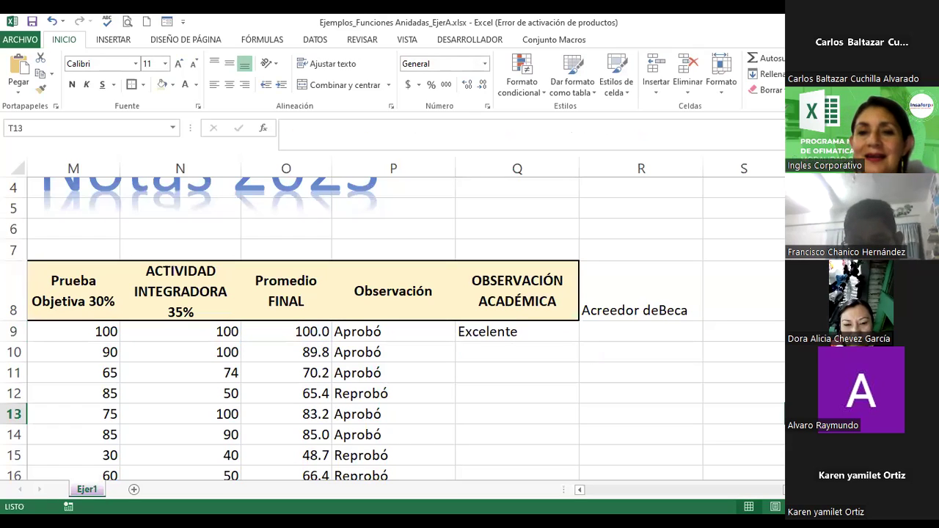
pyautogui.click(513, 340)
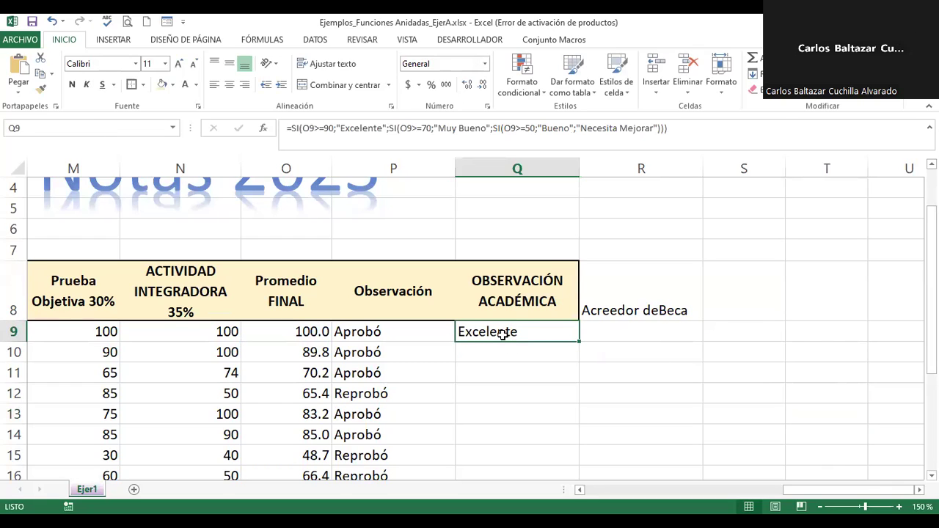
pyautogui.doubleClick(503, 335)
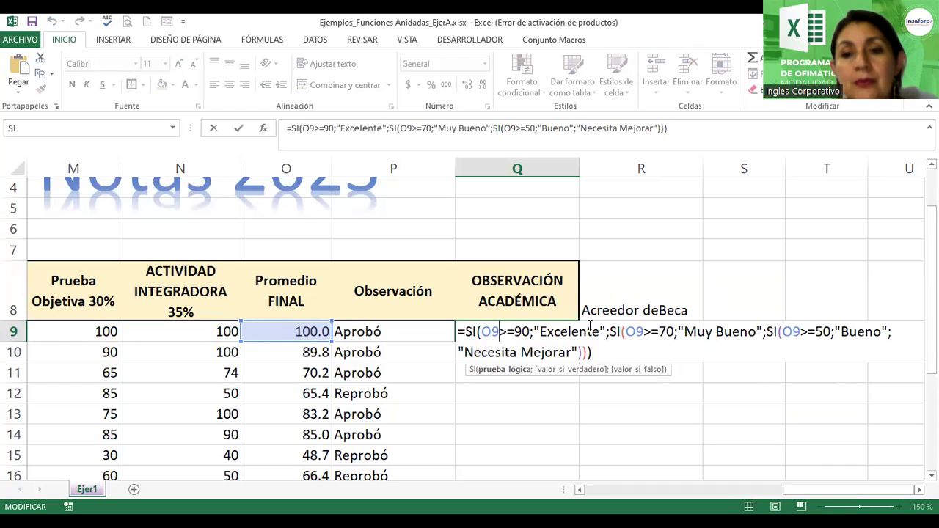
pyautogui.click(601, 353)
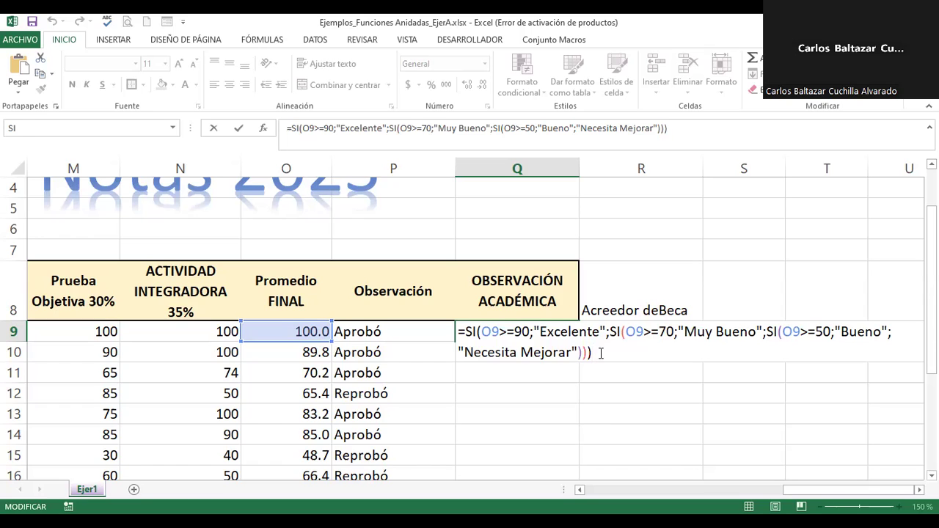
pyautogui.press('Return')
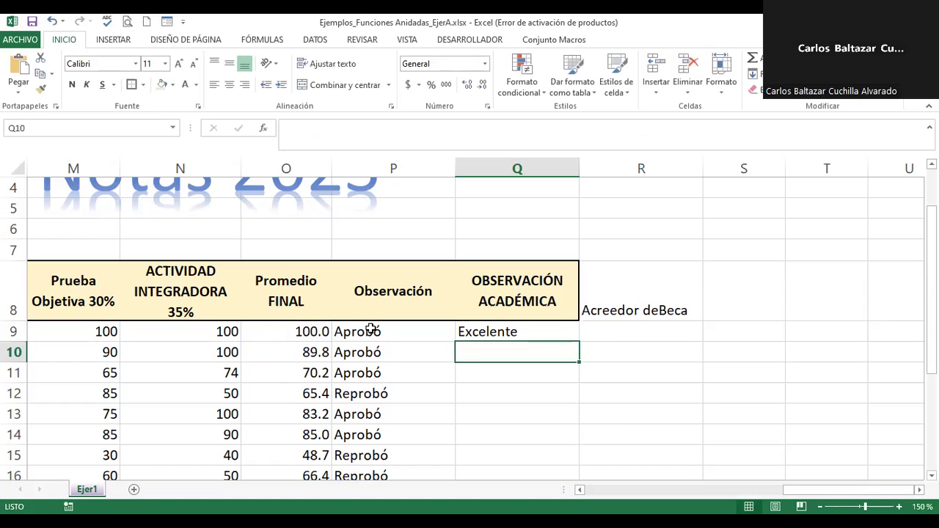
pyautogui.doubleClick(372, 331)
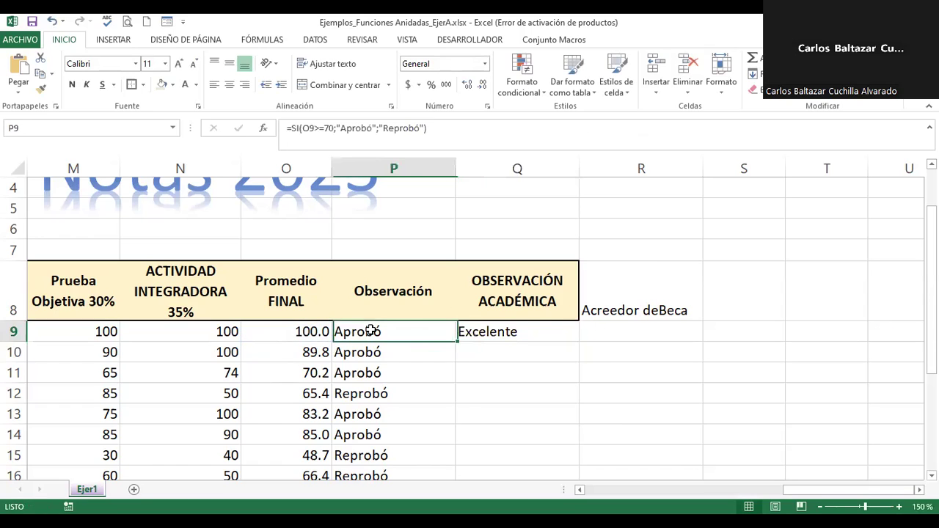
# Close P9's pass/fail formula unchanged and open O9's weighted Promedio FINAL formula.
pyautogui.click(557, 331)
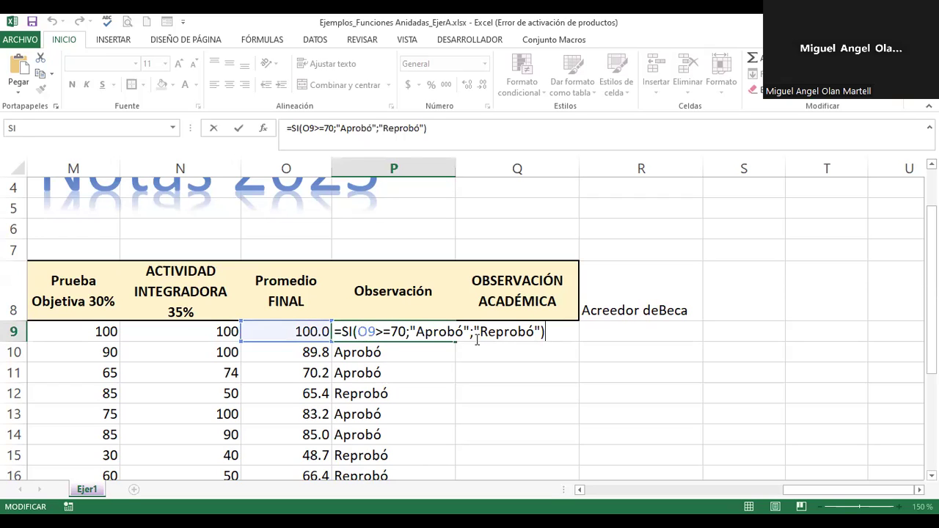
pyautogui.press('Return')
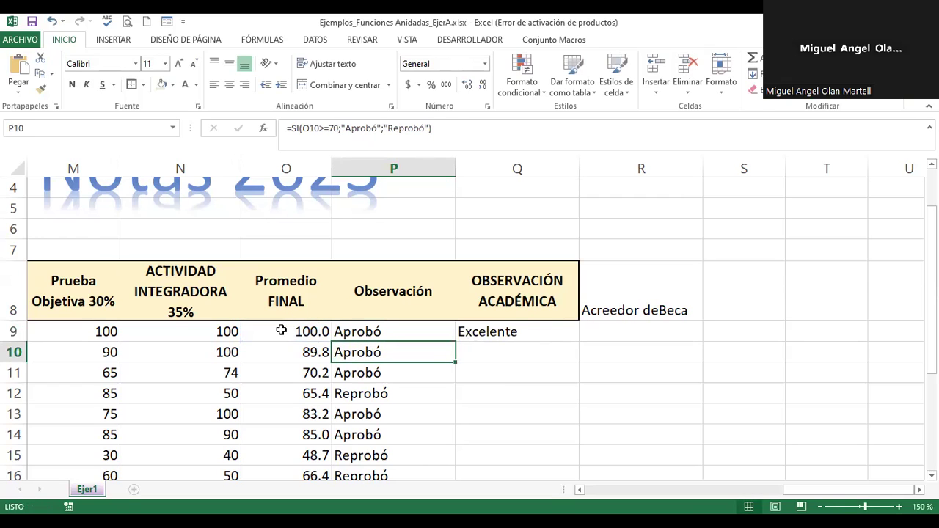
pyautogui.doubleClick(279, 334)
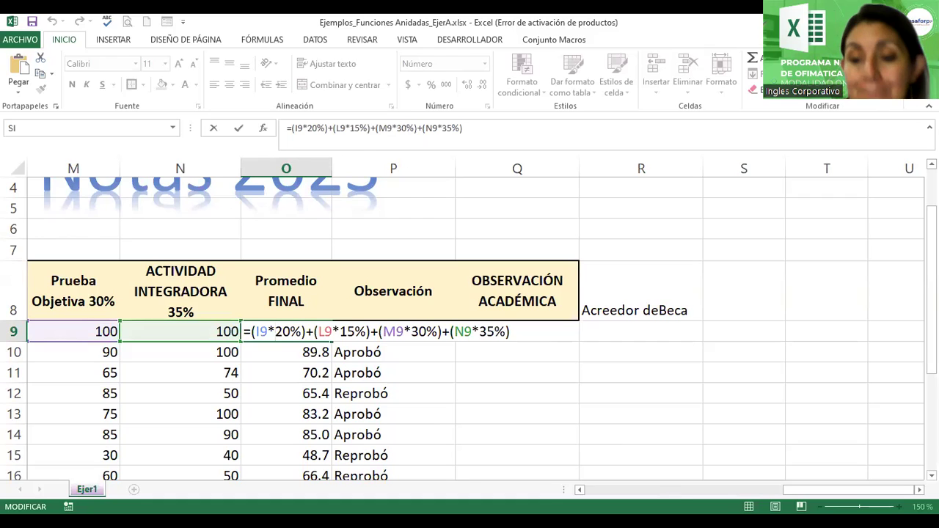
# Cancel the broken edit of O9's final-average formula.
pyautogui.click(828, 492)
pyautogui.moveTo(791, 491); pyautogui.dragTo(681, 488)
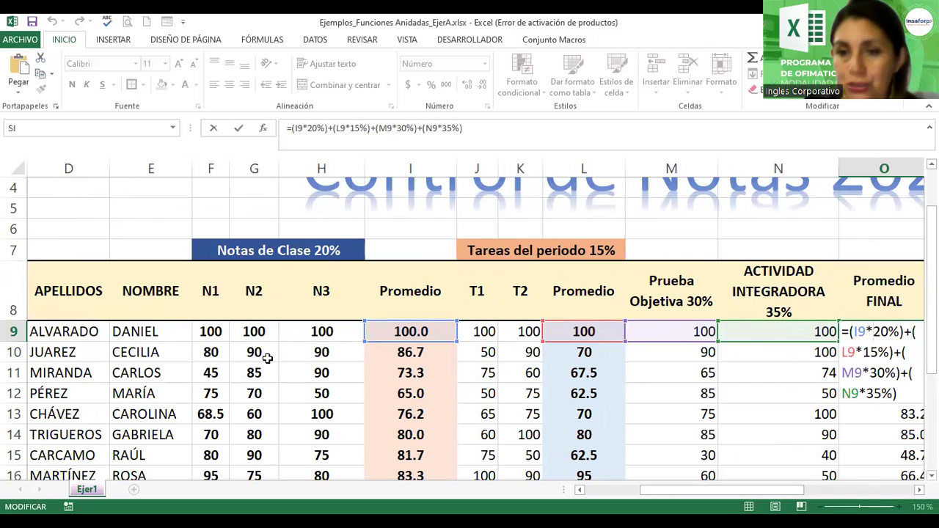
pyautogui.click(424, 330)
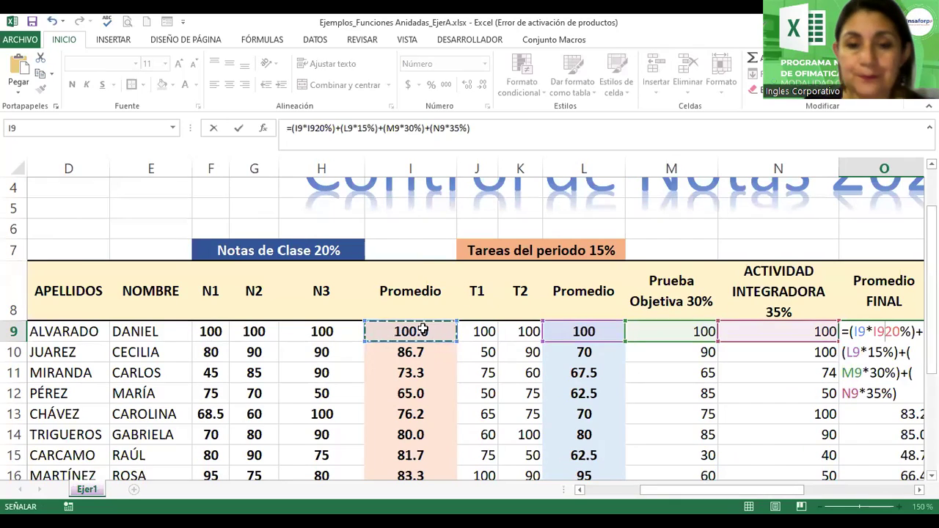
pyautogui.press('Escape')
# Check I9's PROMEDIO formula, then commit O9 as =(I9*20%)+(L9*15%)+(M9*30%)+(N9*35%), showing 100.0.
pyautogui.click(313, 334)
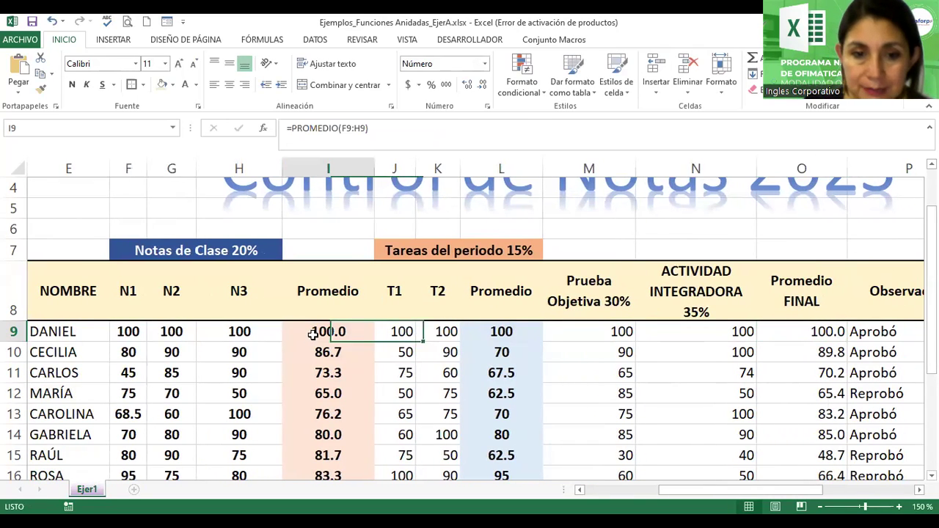
pyautogui.doubleClick(312, 334)
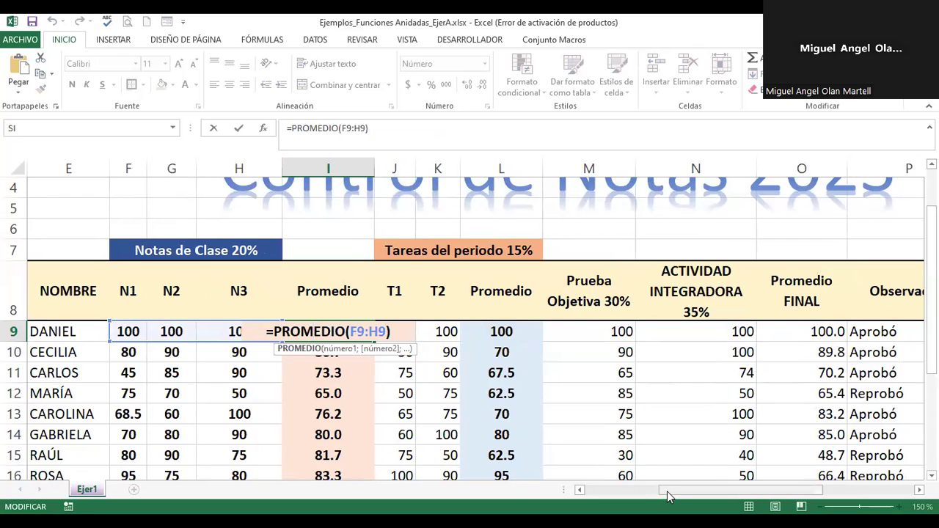
pyautogui.moveTo(668, 496); pyautogui.dragTo(739, 489)
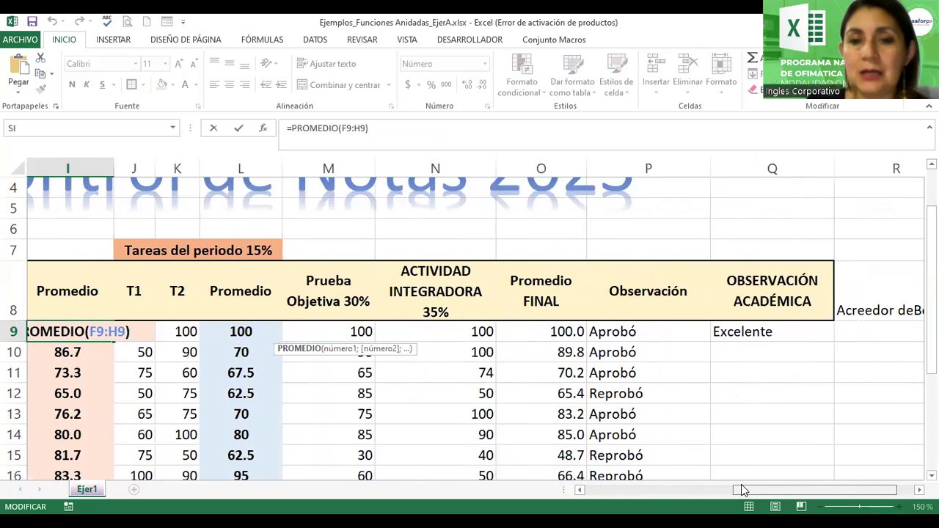
pyautogui.press('Escape')
pyautogui.doubleClick(571, 332)
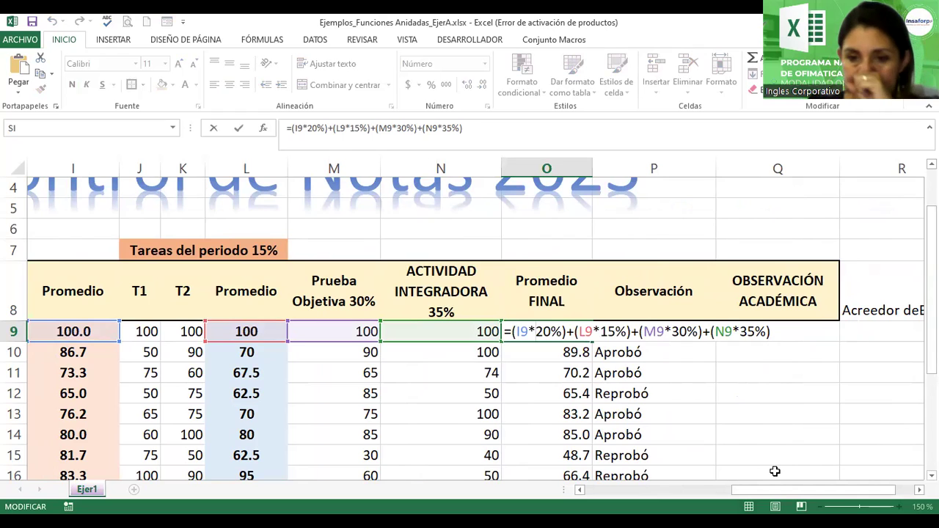
pyautogui.press('Return')
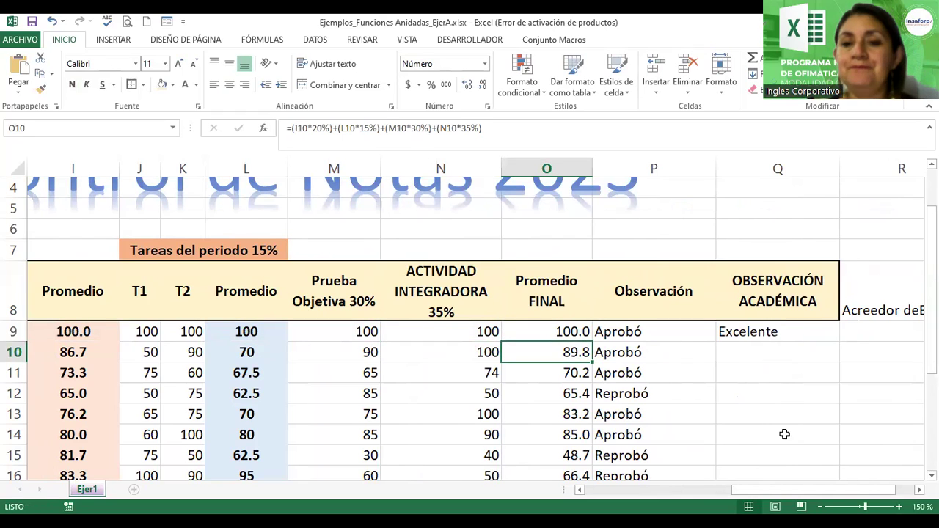
pyautogui.click(762, 332)
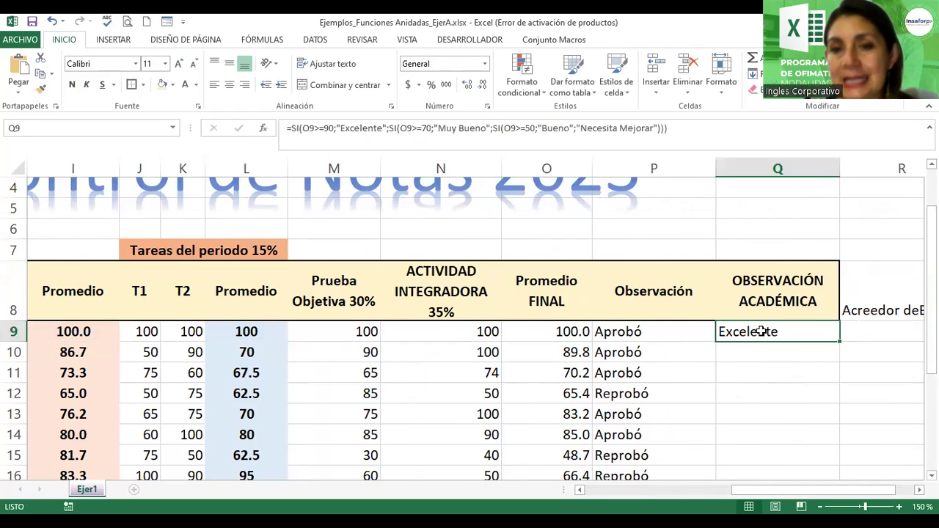
pyautogui.click(919, 489)
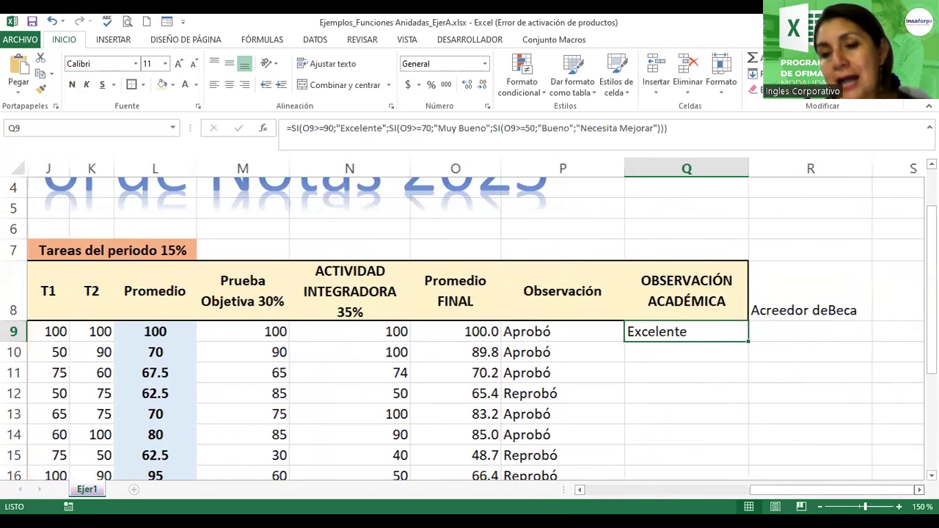
pyautogui.doubleClick(651, 335)
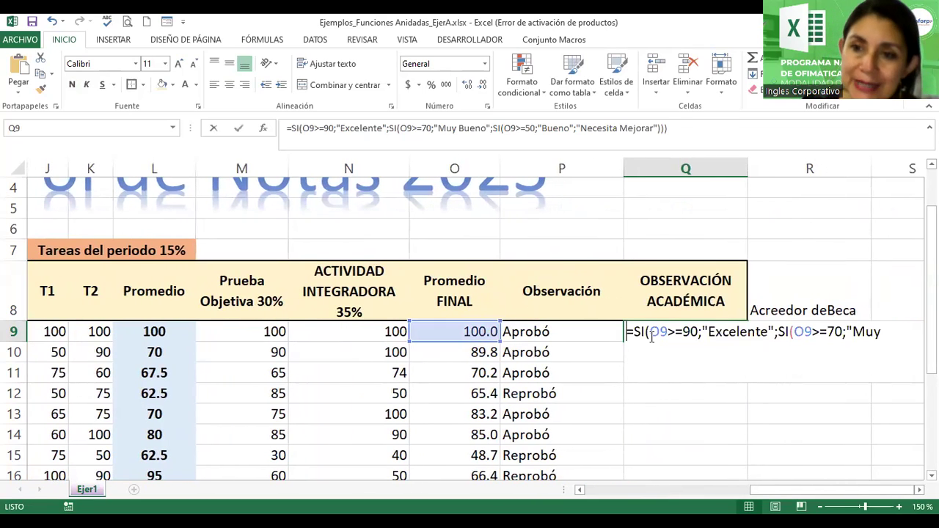
pyautogui.click(640, 331)
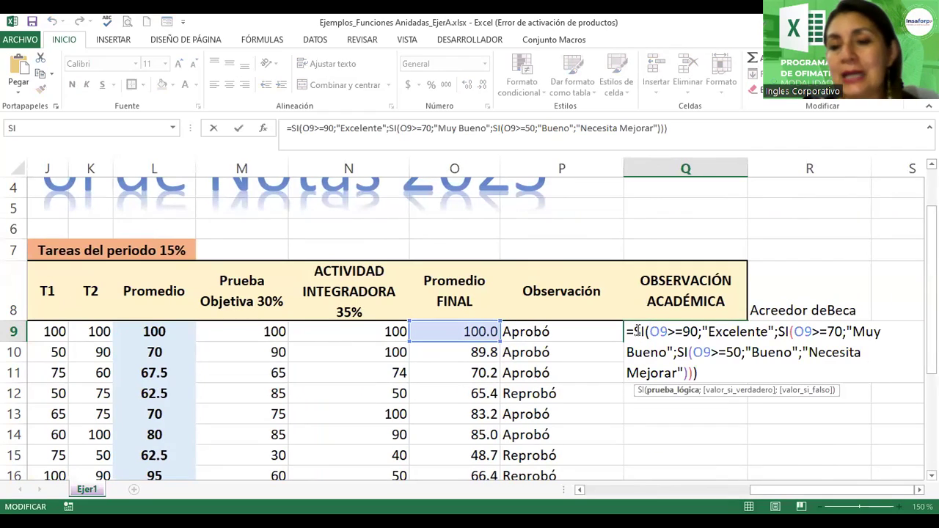
pyautogui.click(636, 332)
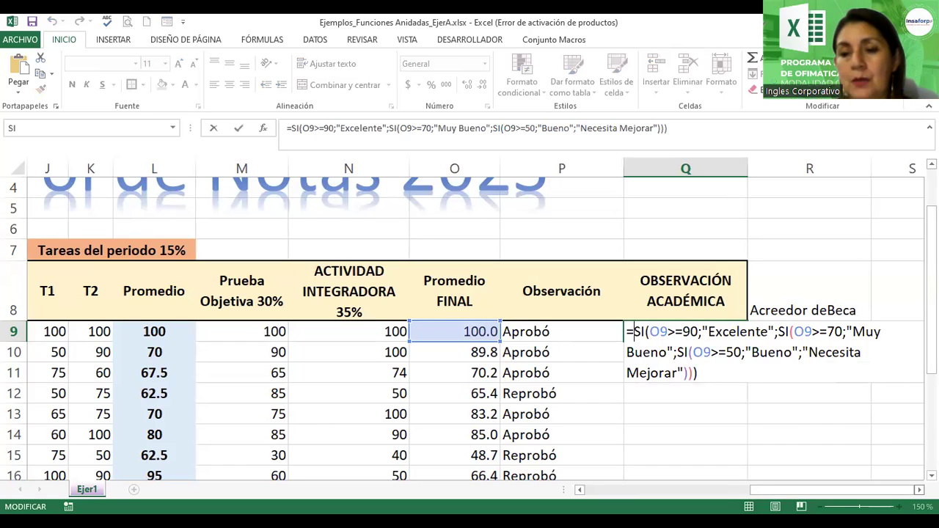
pyautogui.rightClick(784, 366)
pyautogui.rightClick(747, 359)
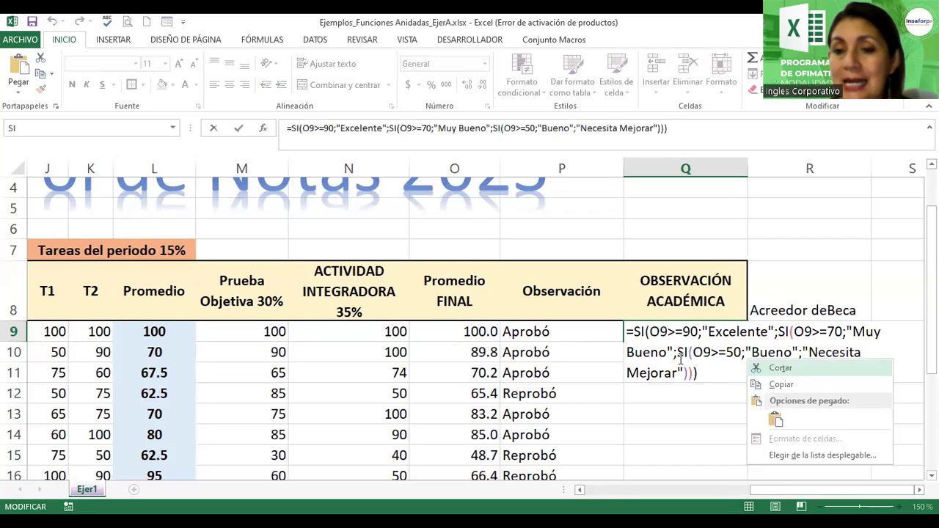
pyautogui.press('Escape')
# Copy the OBSERVACIÓN ACADÉMICA header formatting onto the Acreedor de Beca header with Format Painter.
pyautogui.press('Return')
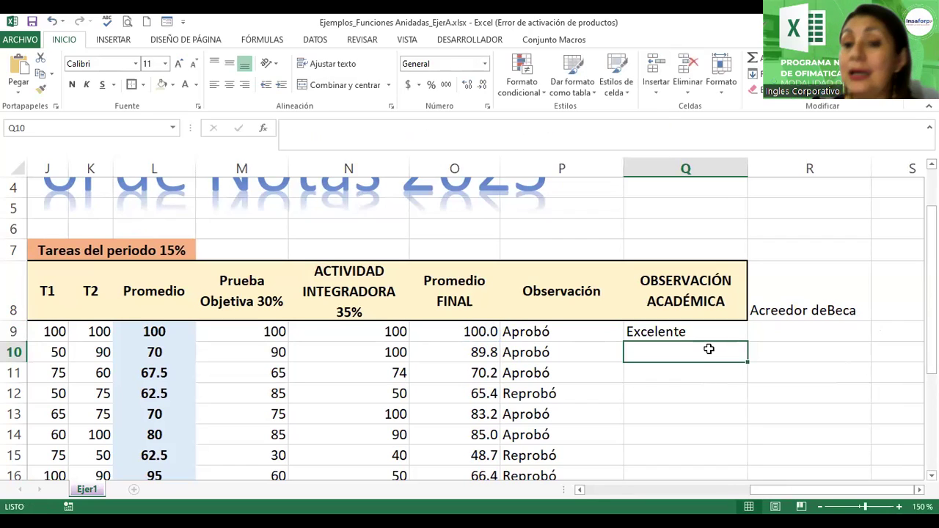
pyautogui.click(675, 291)
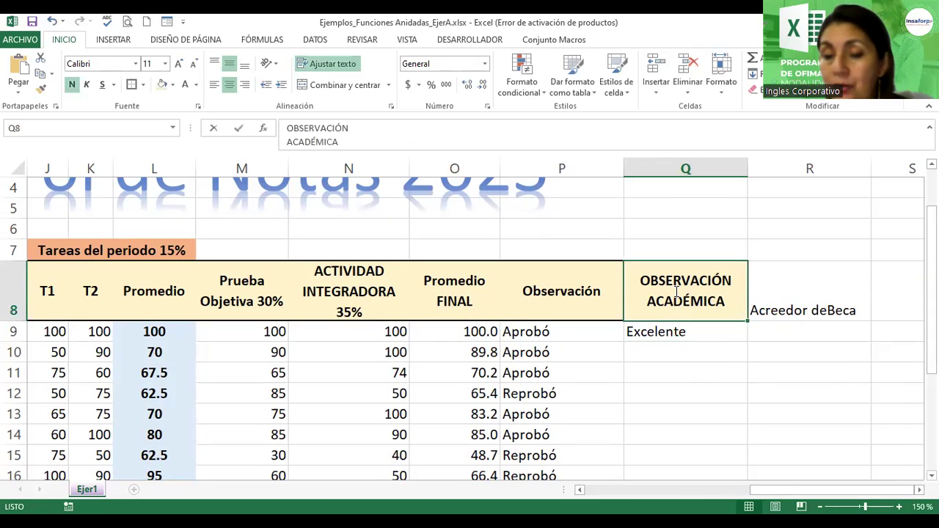
pyautogui.doubleClick(676, 294)
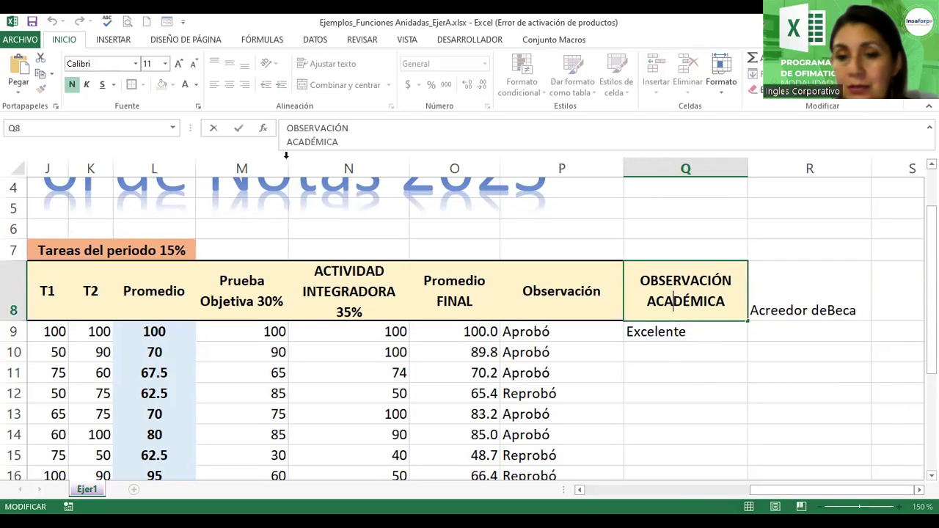
pyautogui.click(667, 355)
pyautogui.click(668, 285)
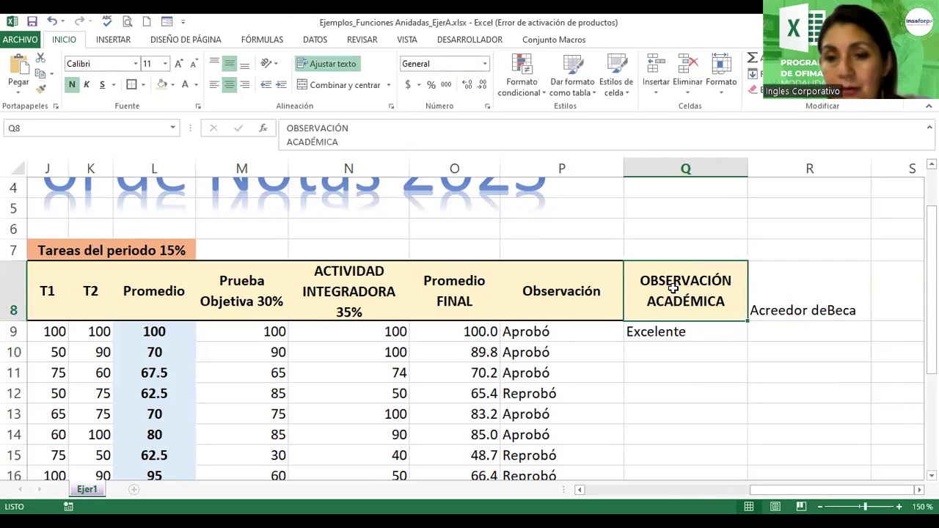
pyautogui.click(40, 88)
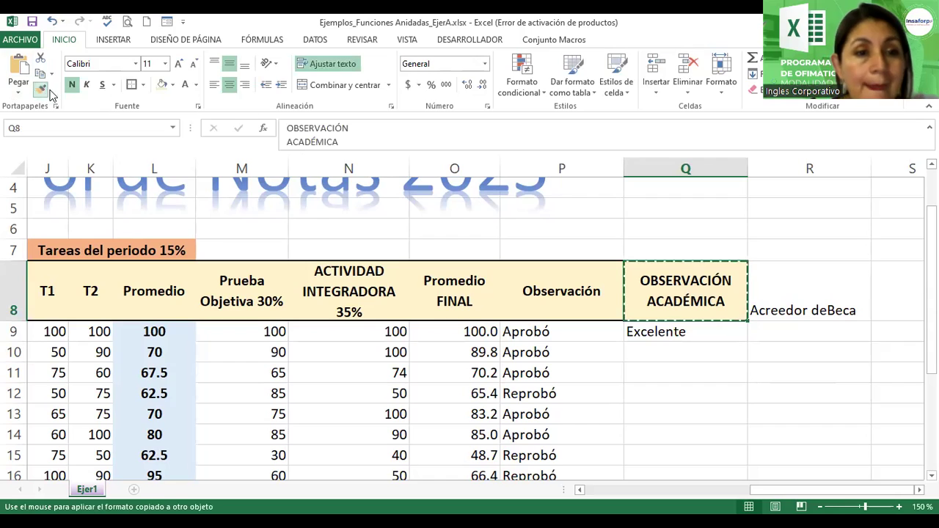
pyautogui.click(819, 282)
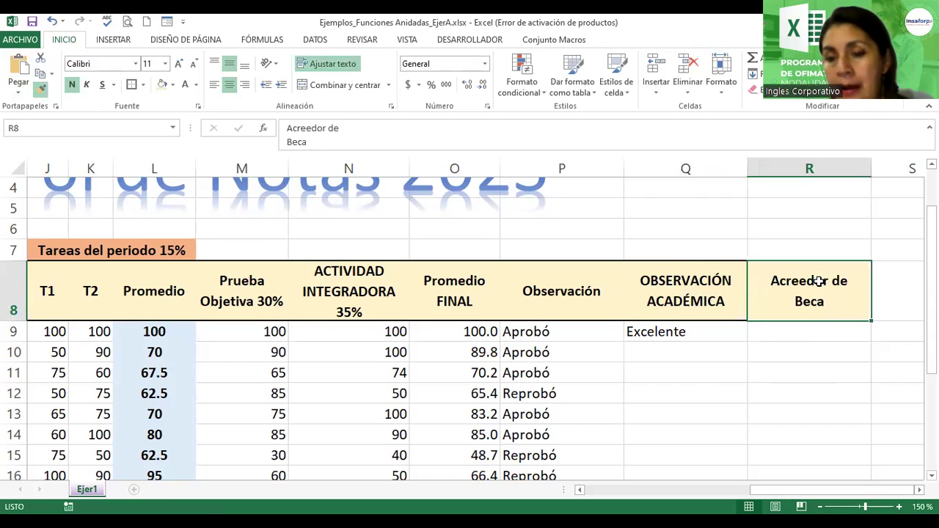
pyautogui.click(786, 332)
# Fill Q9's academic observation formula down through row 17.
pyautogui.click(683, 335)
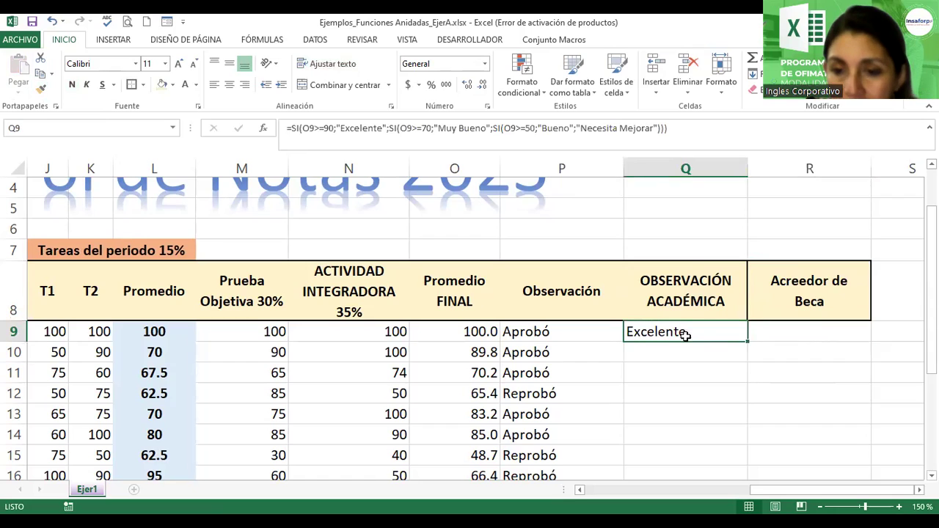
pyautogui.doubleClick(747, 342)
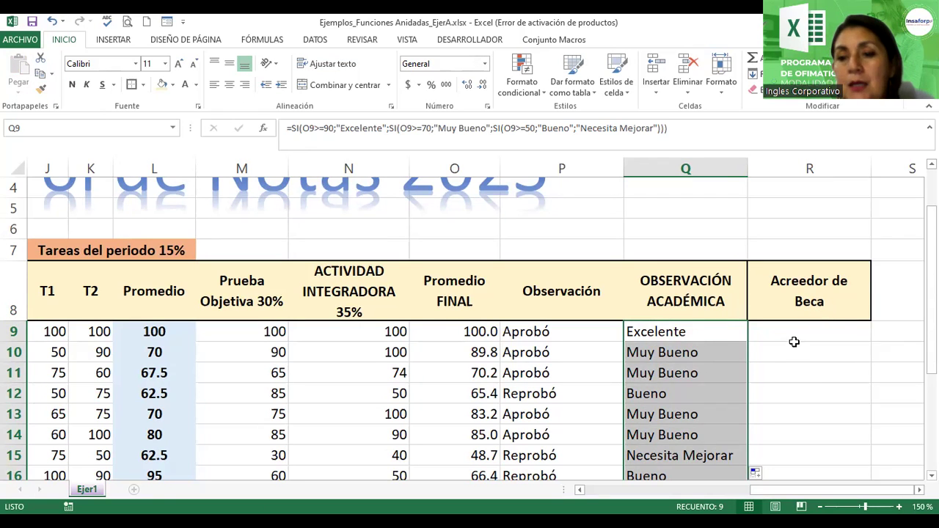
pyautogui.click(791, 334)
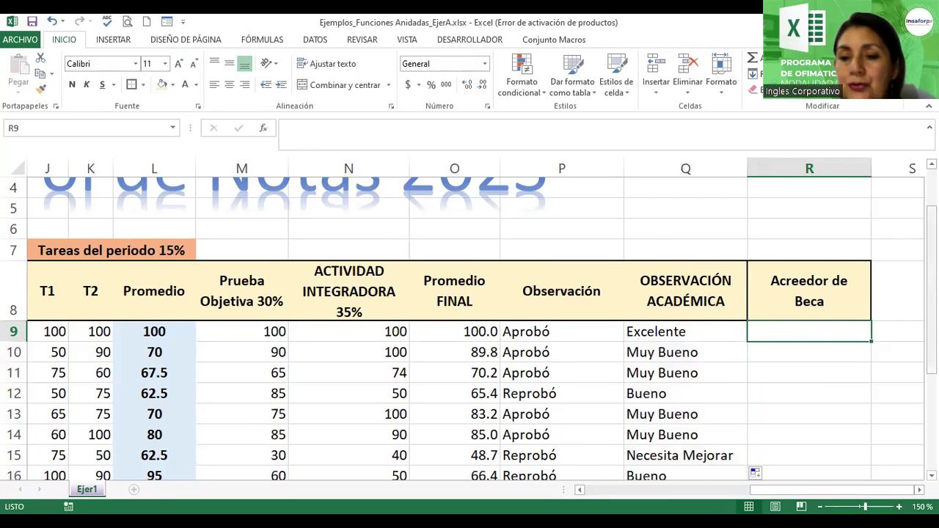
# Trim the author's name from the credit in H19, leaving only 'Elaborado por:'.
pyautogui.scroll(-3, 791, 334)
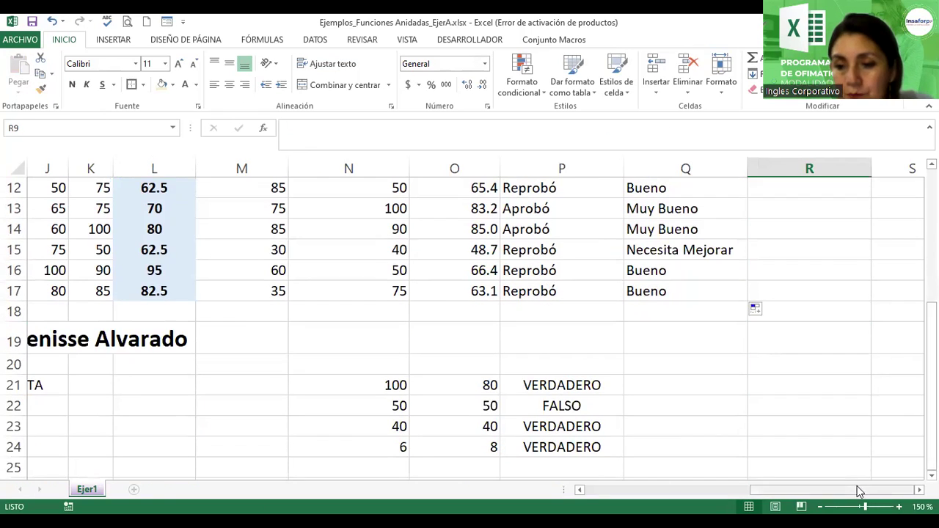
pyautogui.moveTo(857, 489); pyautogui.dragTo(754, 490)
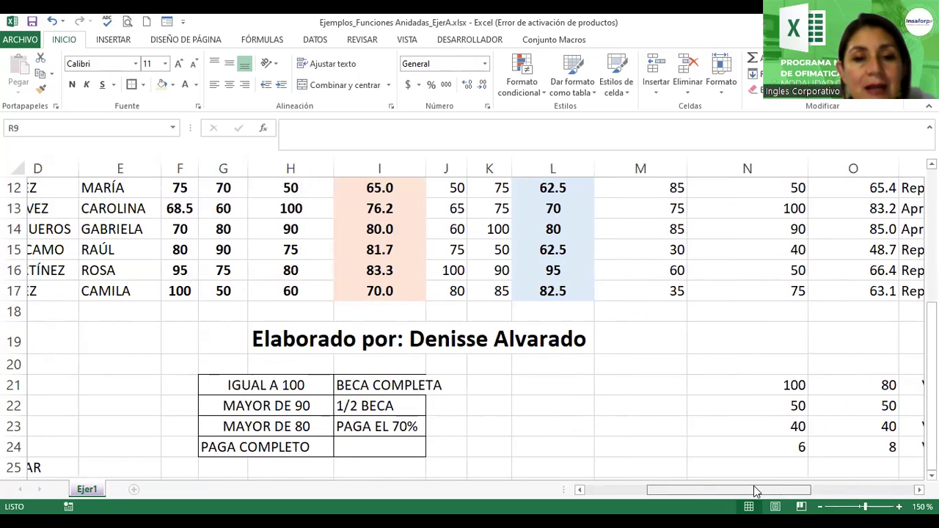
pyautogui.click(305, 331)
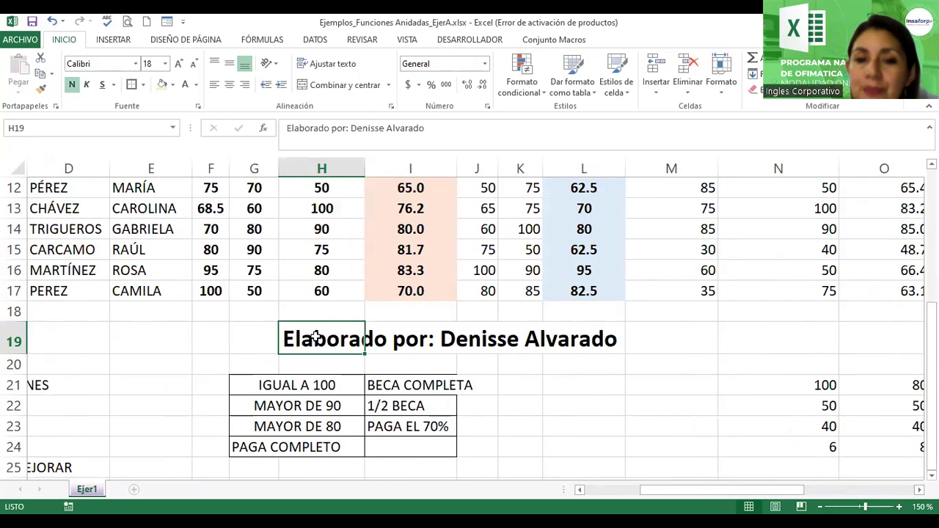
pyautogui.click(437, 127)
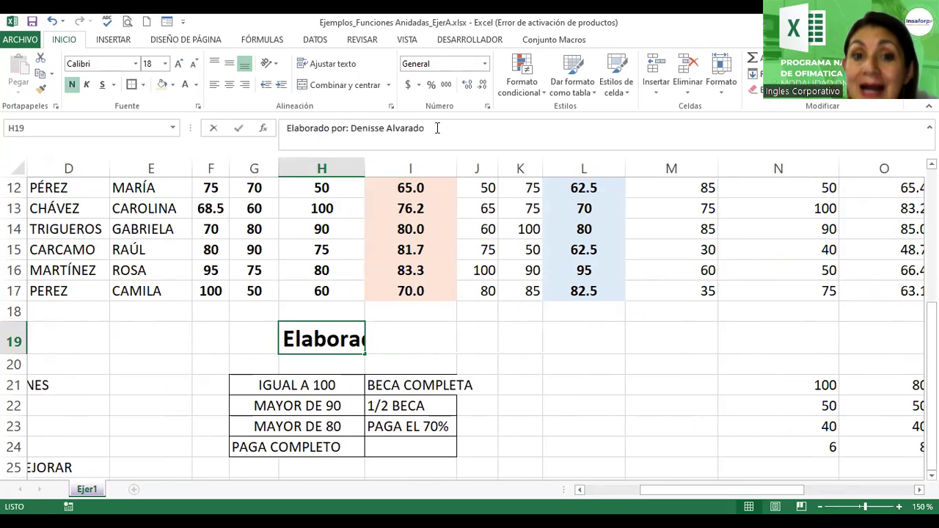
pyautogui.press('BackSpace')
pyautogui.press('BackSpace')
pyautogui.press('BackSpace')
pyautogui.press('BackSpace')
pyautogui.press('BackSpace')
pyautogui.press('BackSpace')
pyautogui.press('BackSpace')
pyautogui.press('BackSpace')
pyautogui.press('BackSpace')
pyautogui.press('BackSpace')
pyautogui.press('BackSpace')
pyautogui.press('BackSpace')
pyautogui.press('BackSpace')
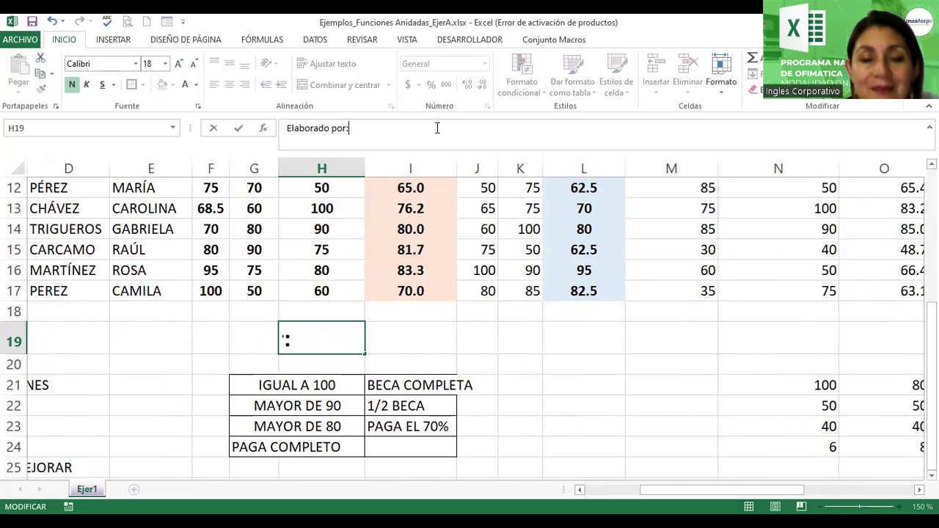
pyautogui.press('Return')
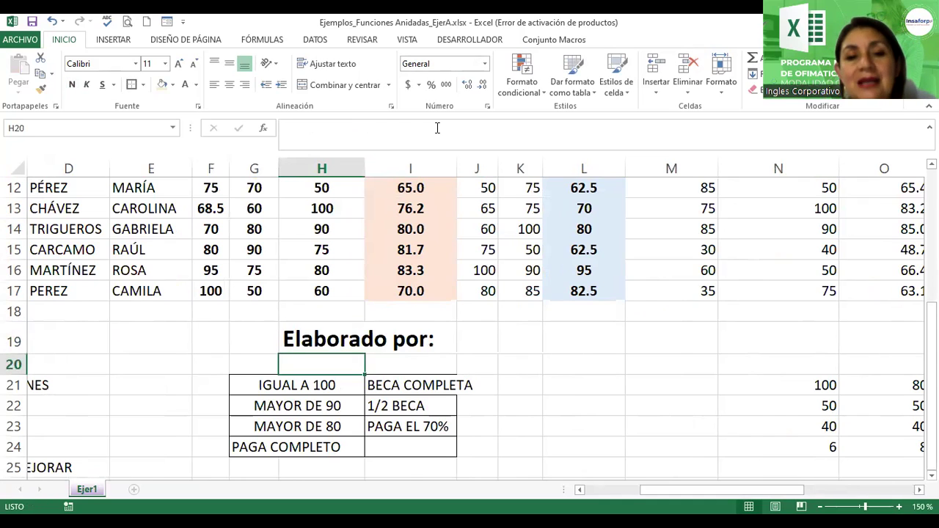
pyautogui.click(290, 348)
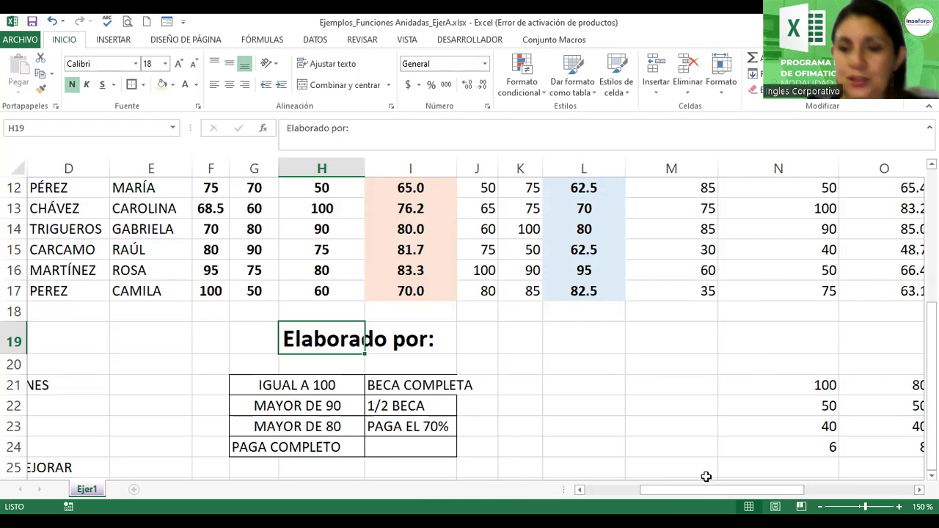
pyautogui.moveTo(738, 489); pyautogui.dragTo(833, 472)
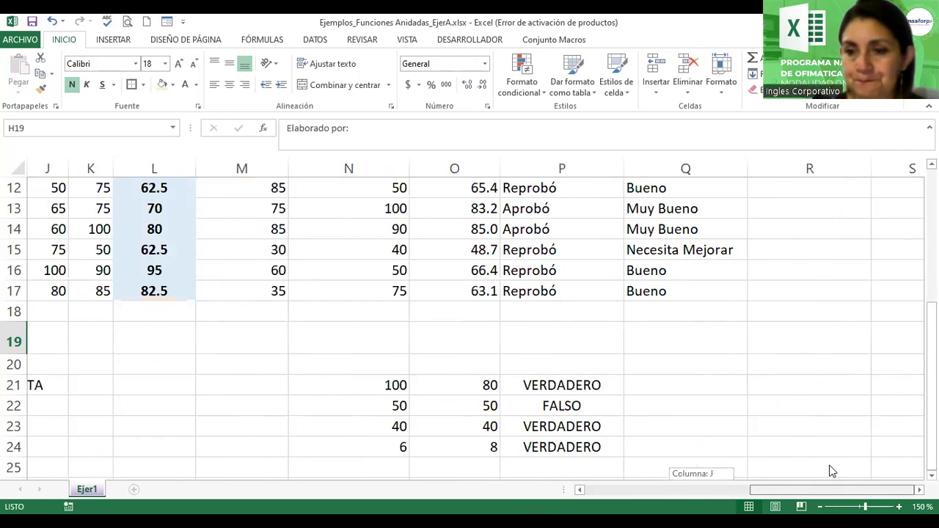
# In R9, start the formula =si(O9=100;"Gana Beca"; for the full scholarship.
pyautogui.moveTo(930, 353); pyautogui.dragTo(930, 272)
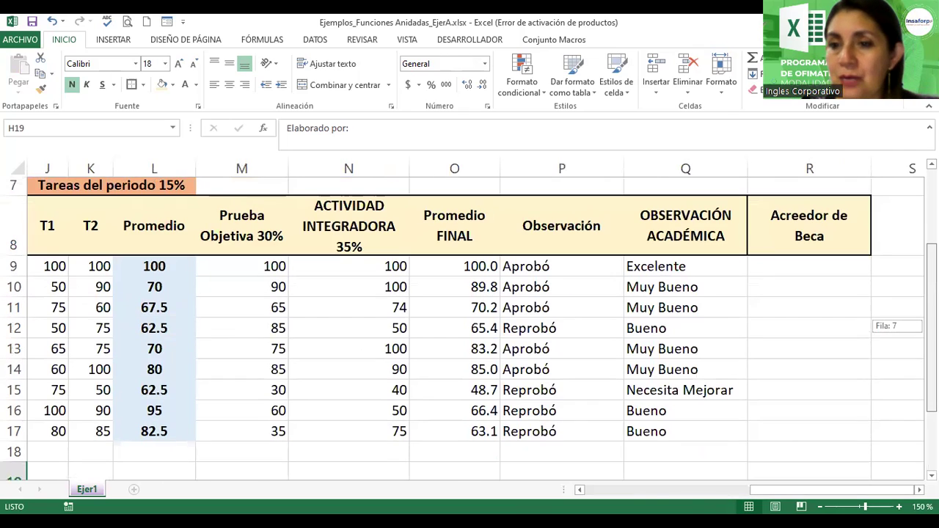
pyautogui.click(780, 291)
pyautogui.write('=si')
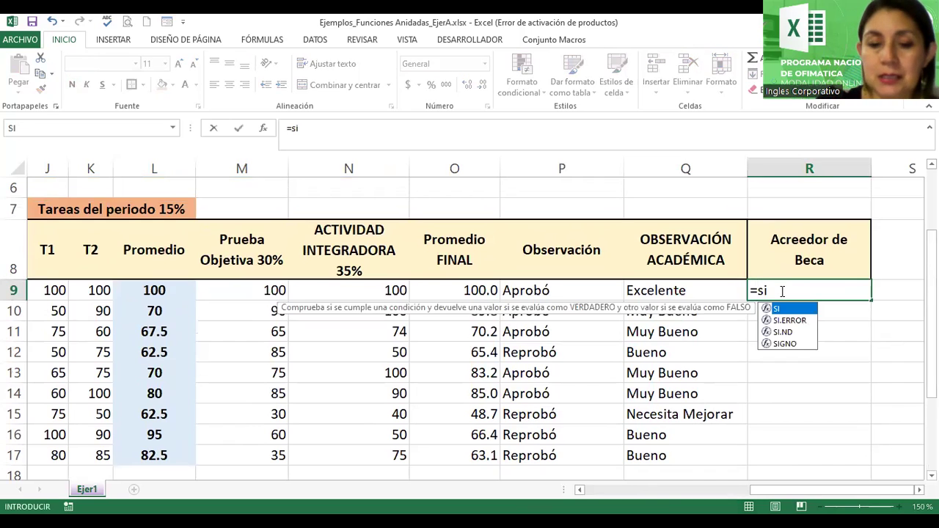
pyautogui.write('(')
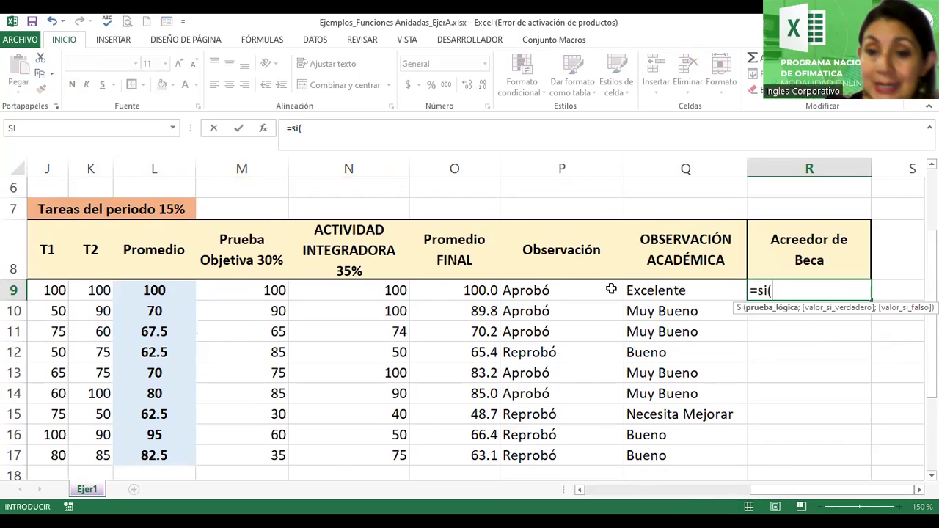
pyautogui.click(470, 291)
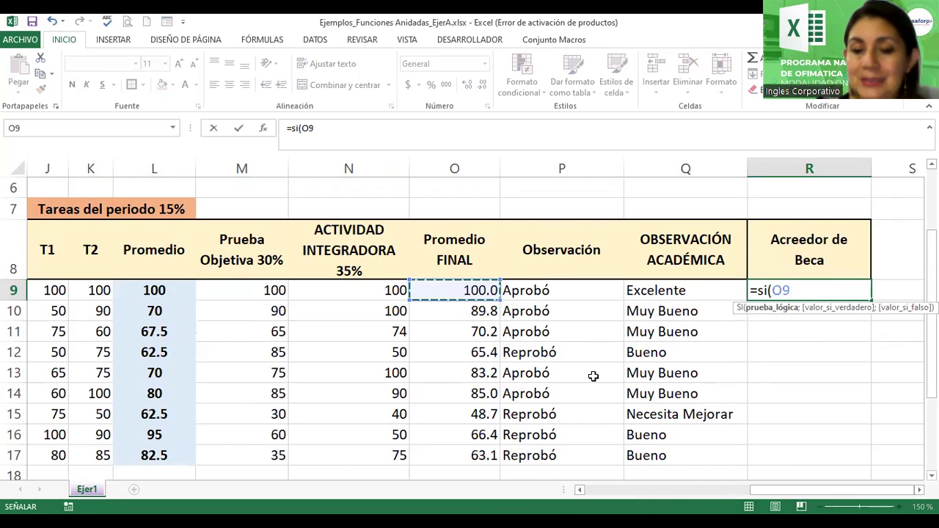
pyautogui.write('=')
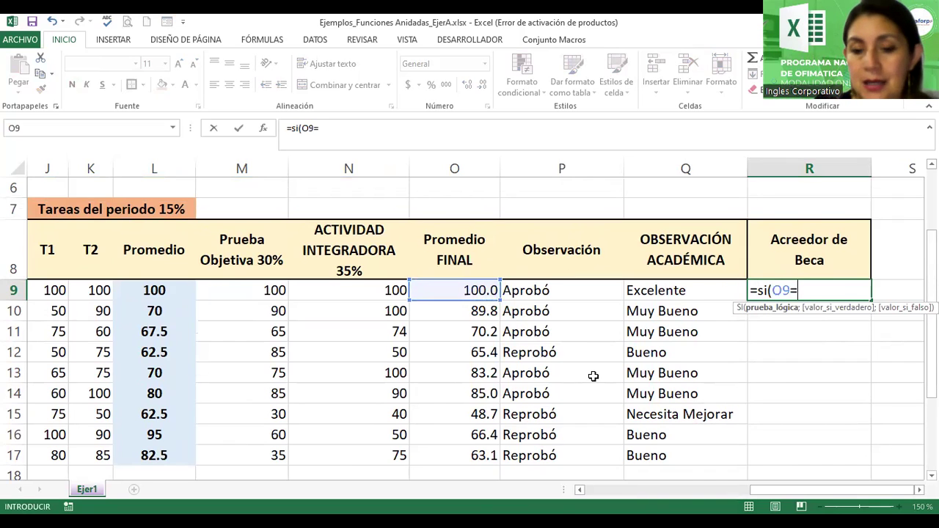
pyautogui.write('100')
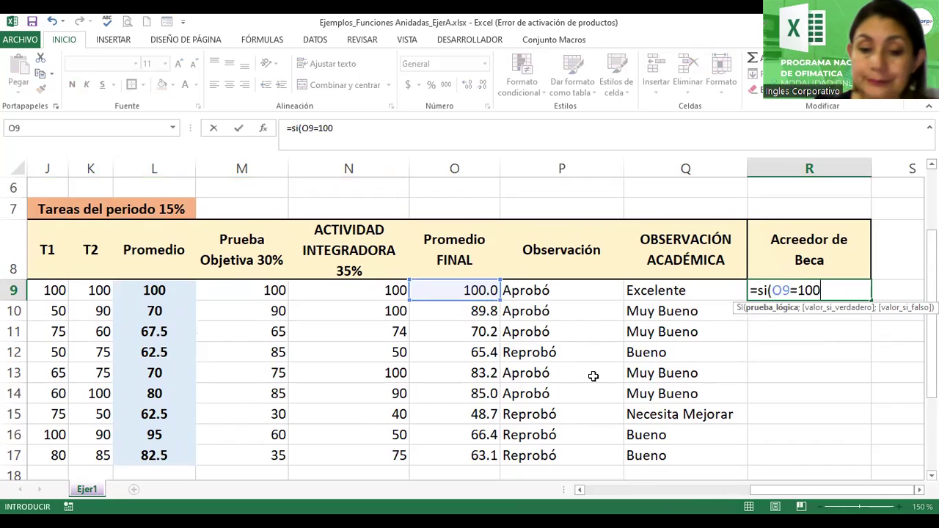
pyautogui.write(';"')
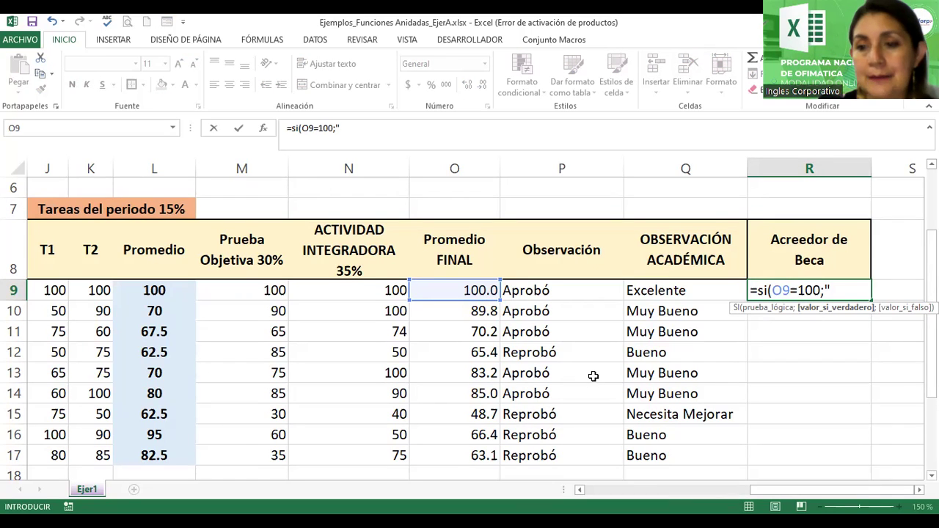
pyautogui.write('Gana Beca";')
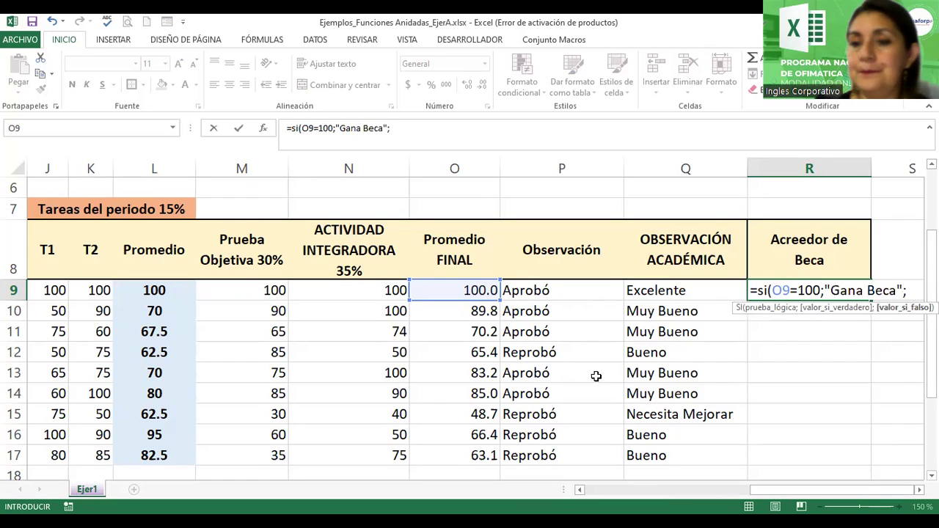
pyautogui.hscroll(1, 470, 331)
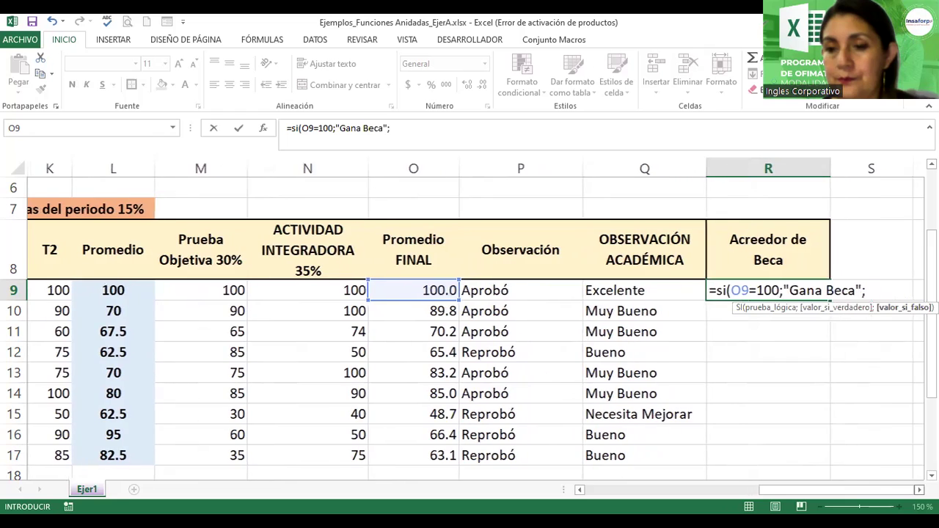
pyautogui.hscroll(2, 469, 331)
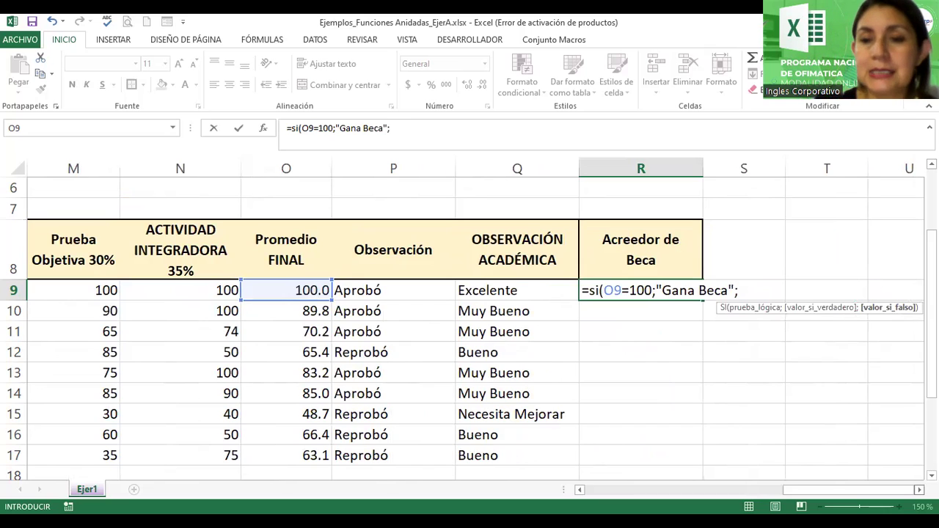
# Add the second condition si(O9>=90;"Media Beca"; to R9's scholarship formula.
pyautogui.write('si(')
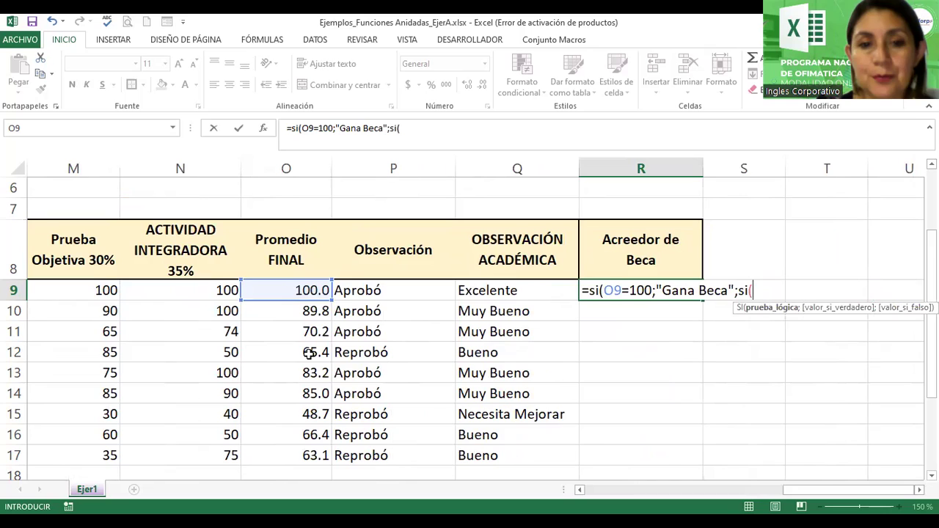
pyautogui.click(293, 290)
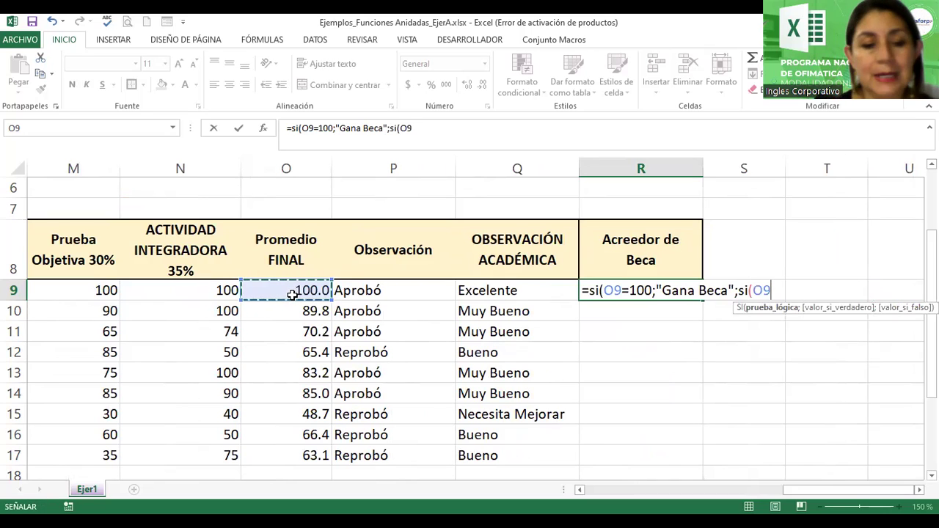
pyautogui.write('>')
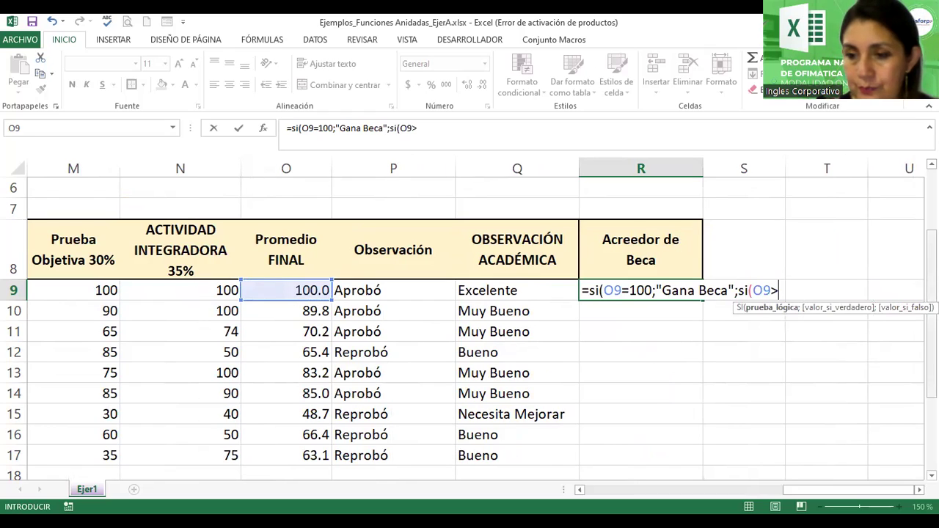
pyautogui.scroll(-2, 866, 448)
pyautogui.moveTo(844, 496)
pyautogui.mouseDown()
pyautogui.moveTo(795, 501)
pyautogui.moveTo(841, 483)
pyautogui.mouseUp()
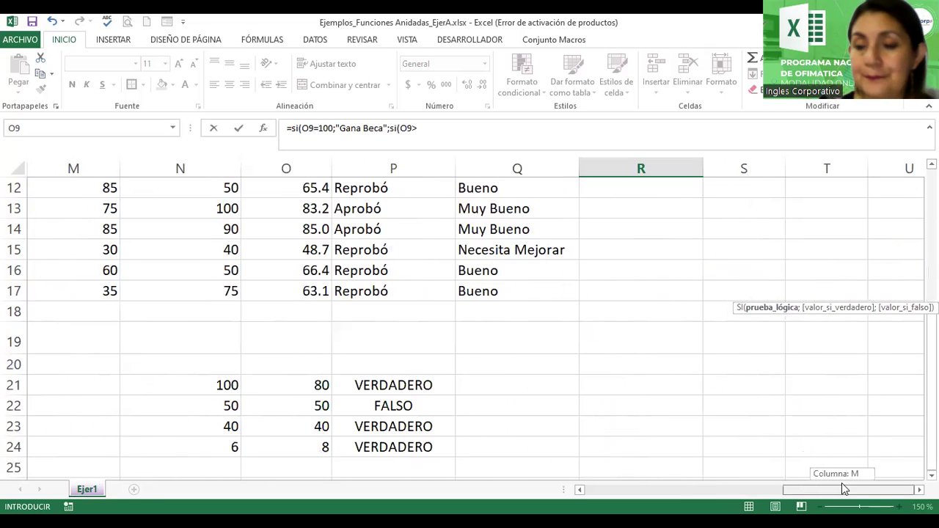
pyautogui.moveTo(930, 455); pyautogui.dragTo(930, 364)
pyautogui.moveTo(863, 361); pyautogui.dragTo(822, 379)
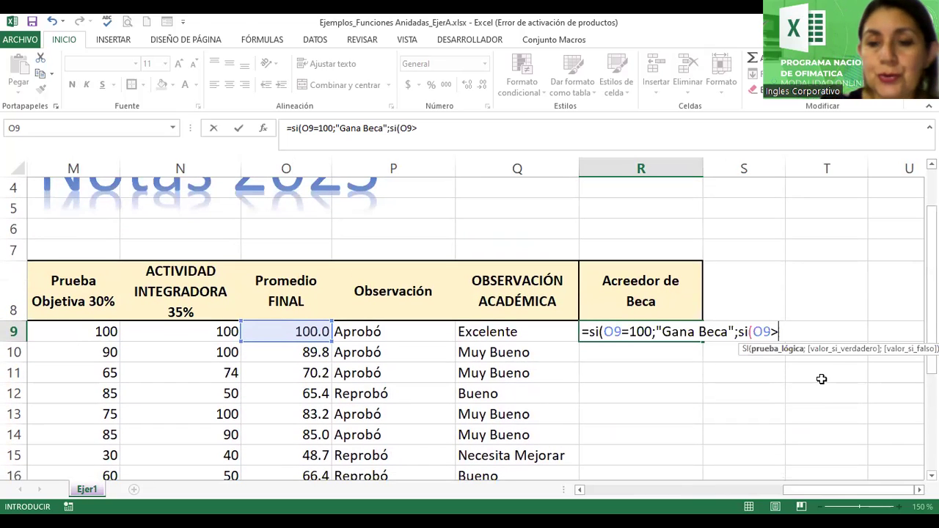
pyautogui.write('=')
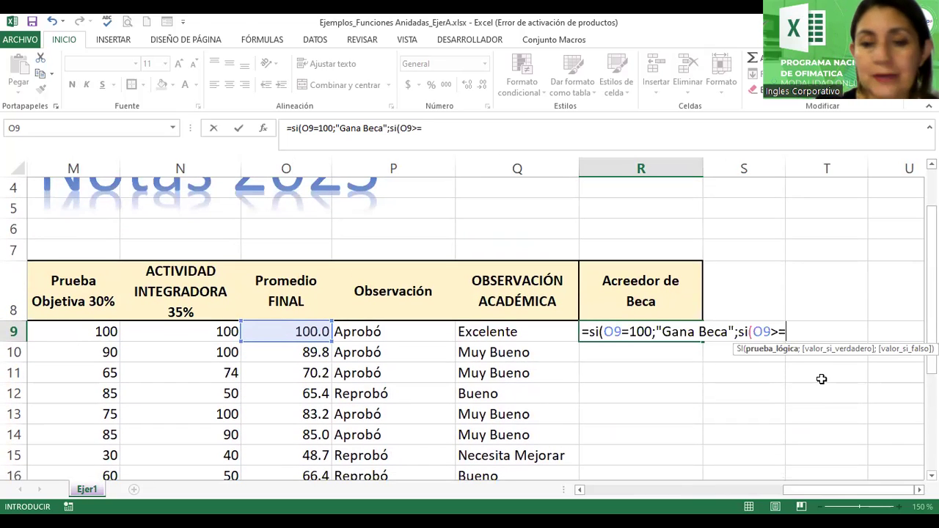
pyautogui.write('90"')
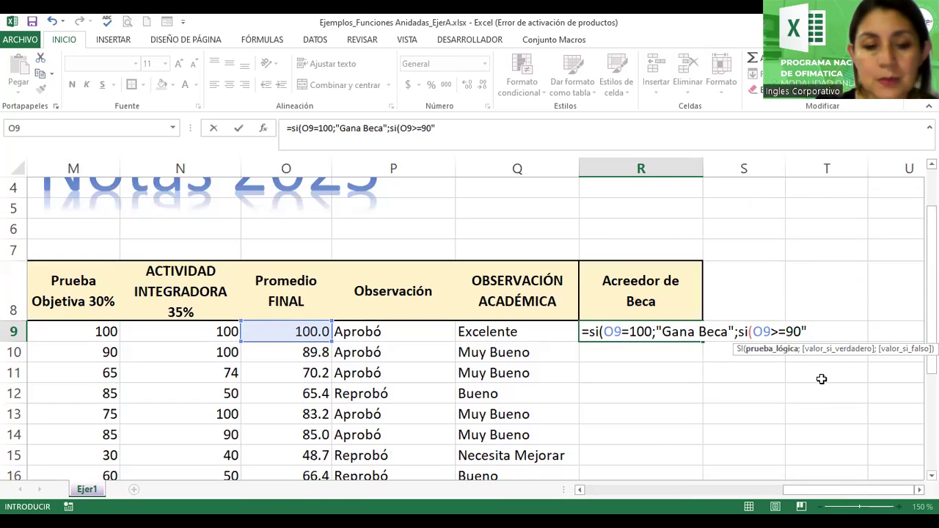
pyautogui.press('BackSpace')
pyautogui.write(';"')
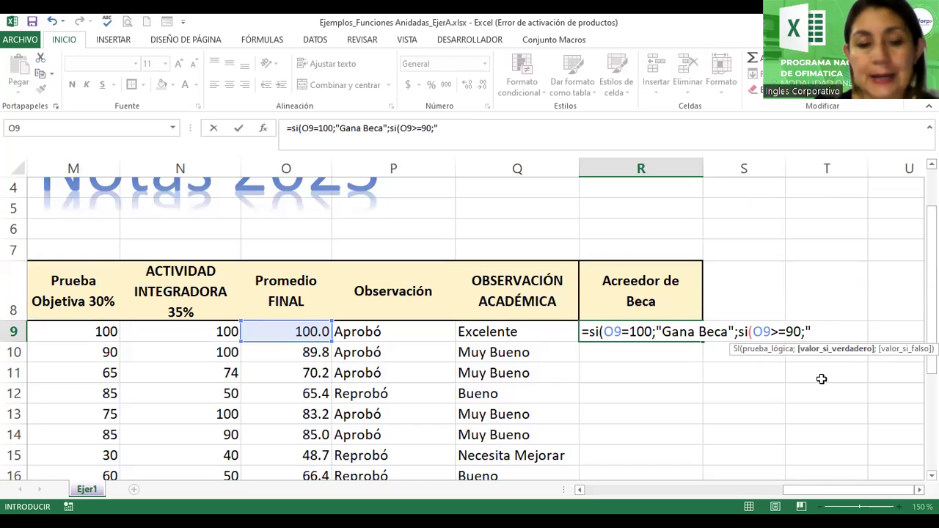
pyautogui.write('Media Beca";')
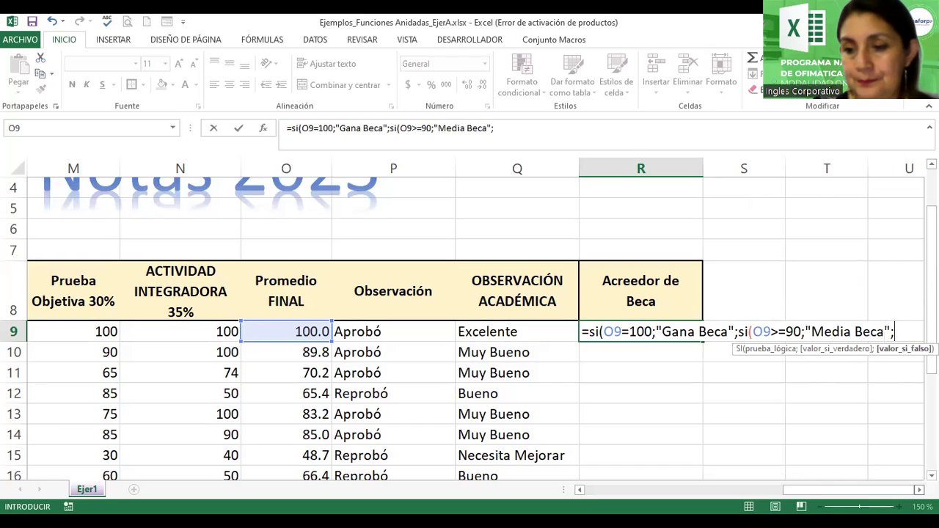
pyautogui.hscroll(1, 469, 323)
pyautogui.hscroll(1, 469, 323)
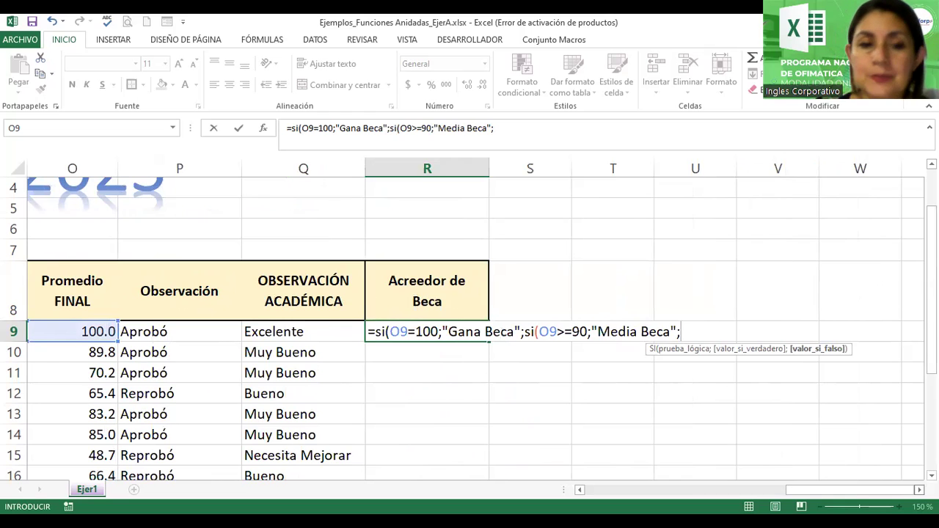
# Finish R9 with si(O9>=80;"paga el 70%";"No aplica"))) and commit it, showing Gana Beca.
pyautogui.click(86, 330)
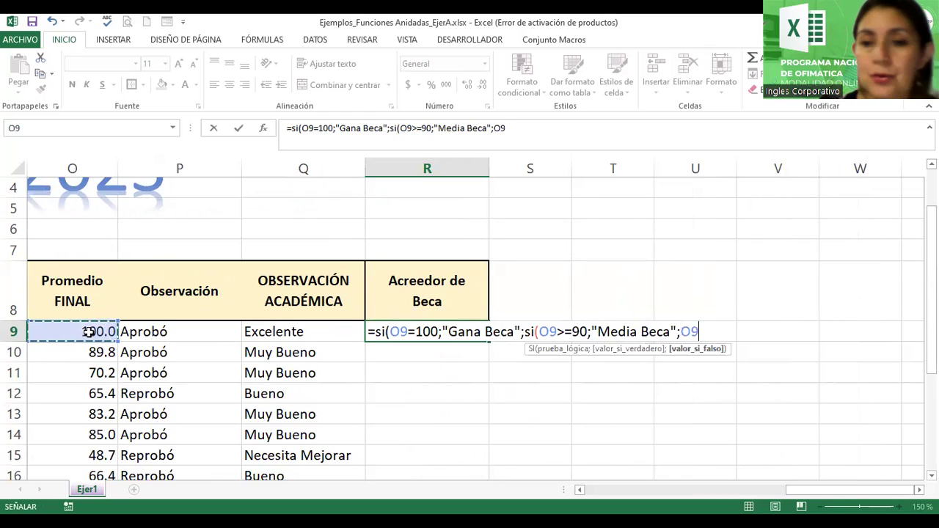
pyautogui.write('>=80')
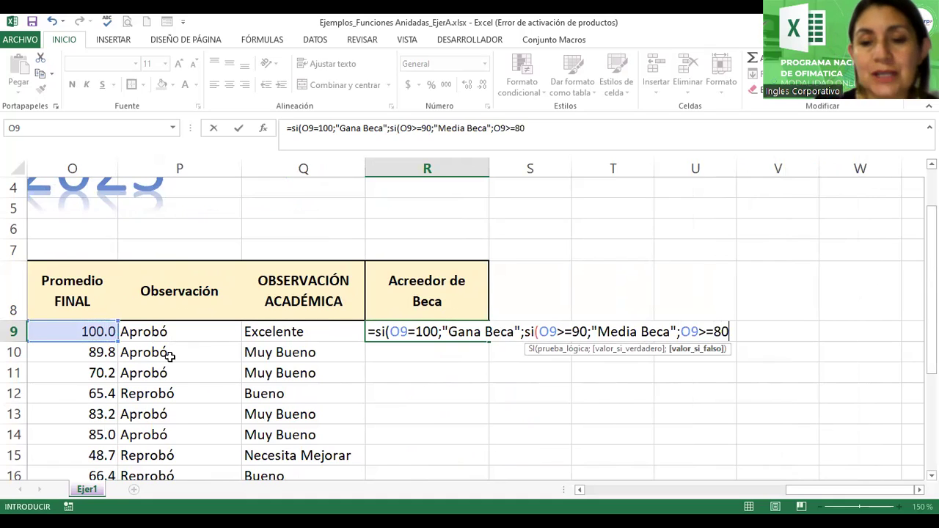
pyautogui.write(';"paga el 70%')
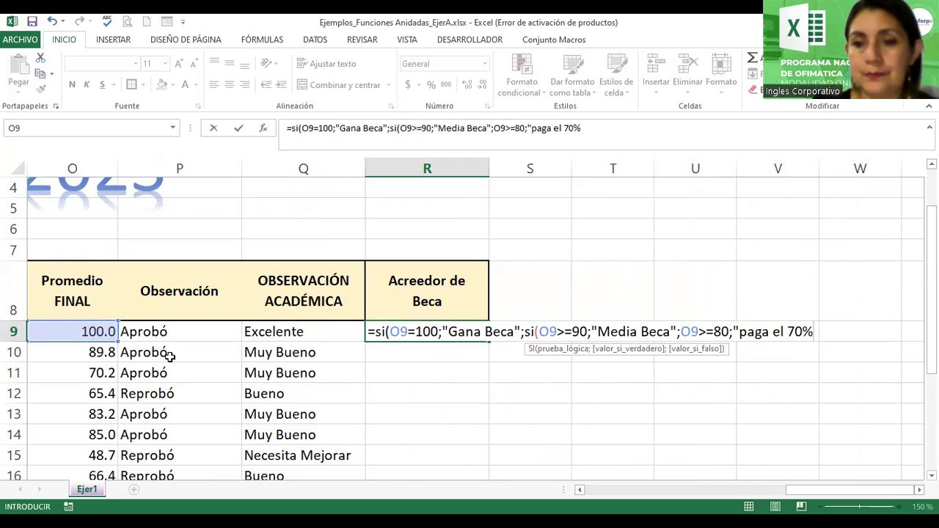
pyautogui.write('";')
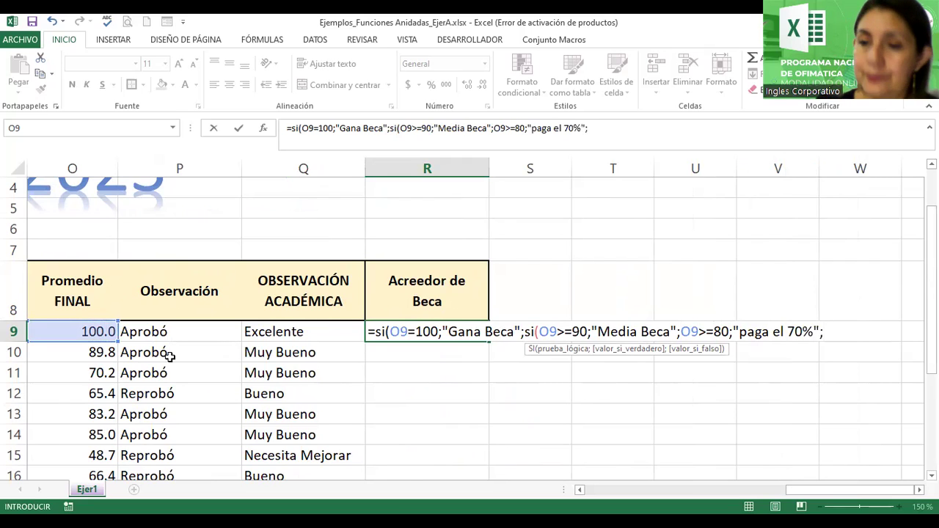
pyautogui.write('A')
pyautogui.press('BackSpace')
pyautogui.write('No aplica")')
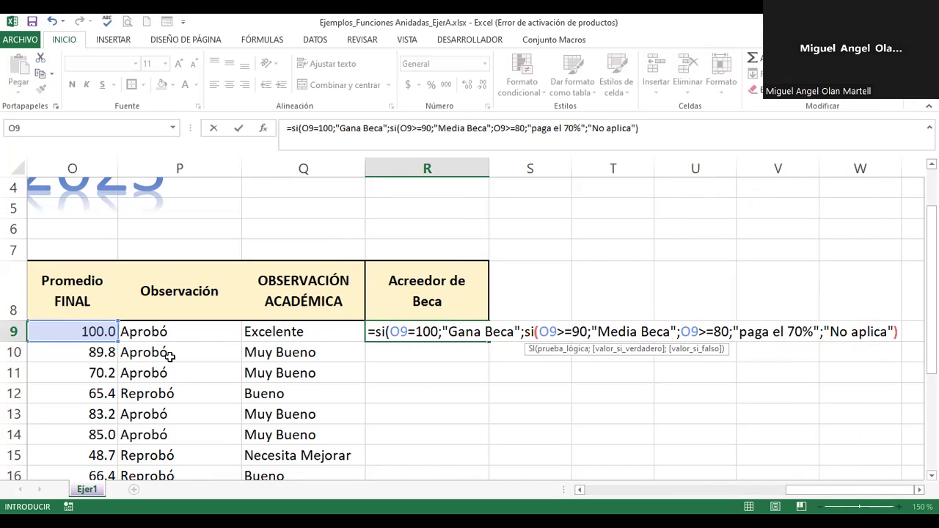
pyautogui.write(')')
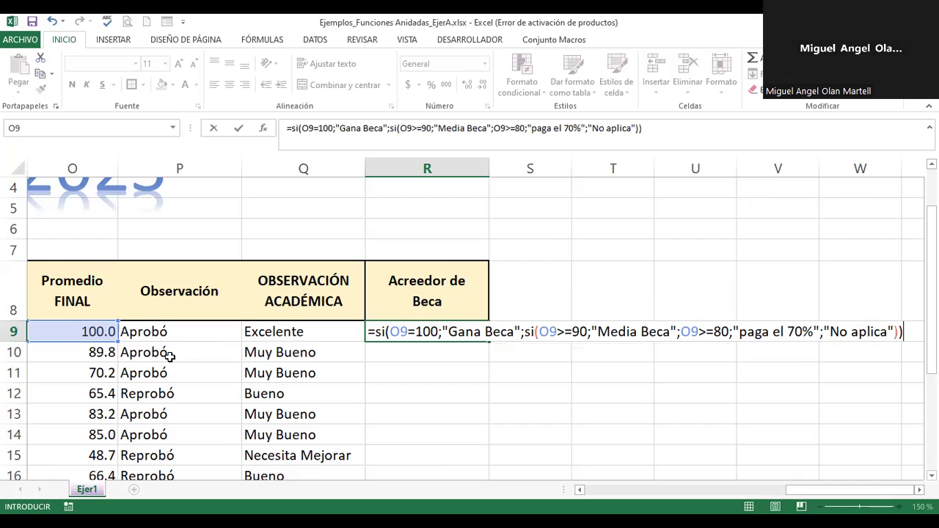
pyautogui.write(')')
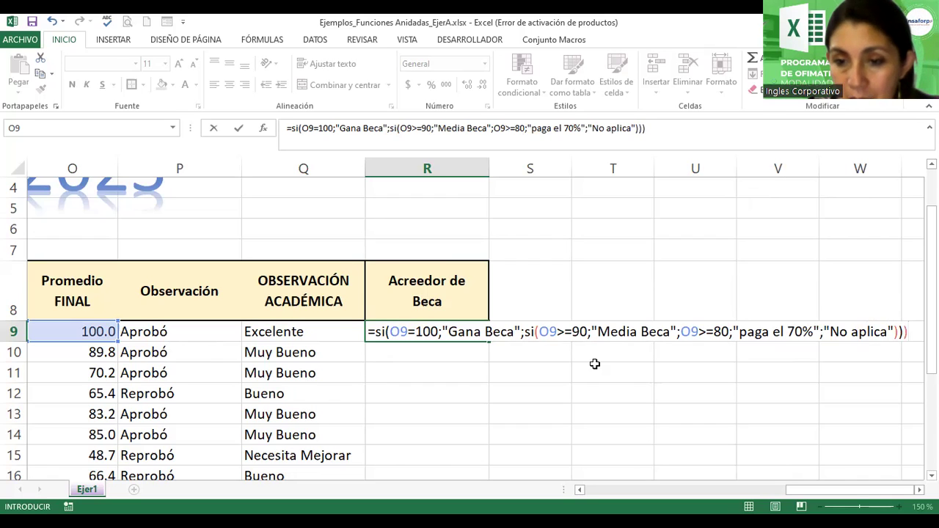
pyautogui.click(681, 331)
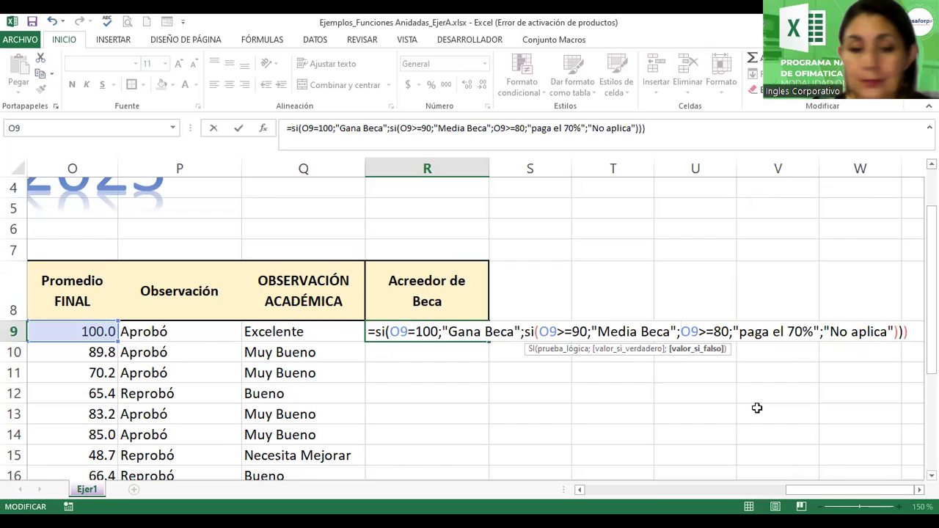
pyautogui.write('si(')
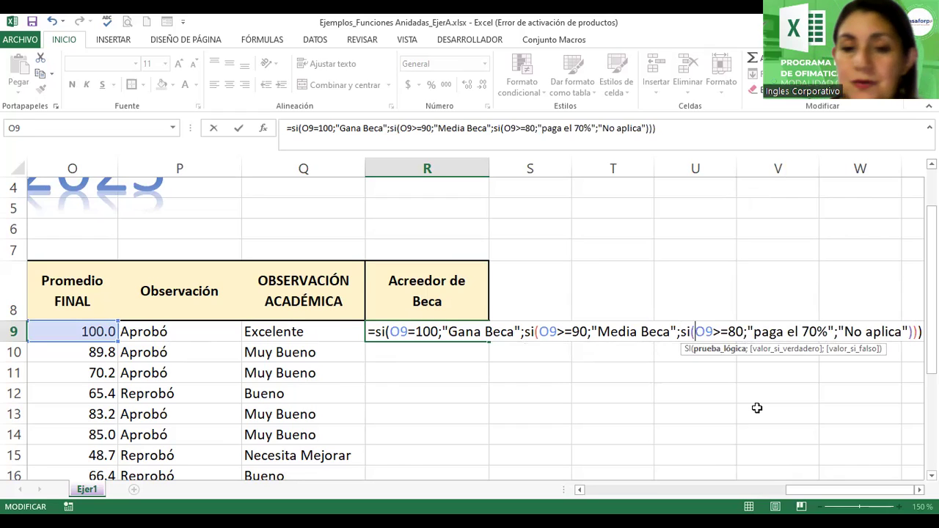
pyautogui.press('Return')
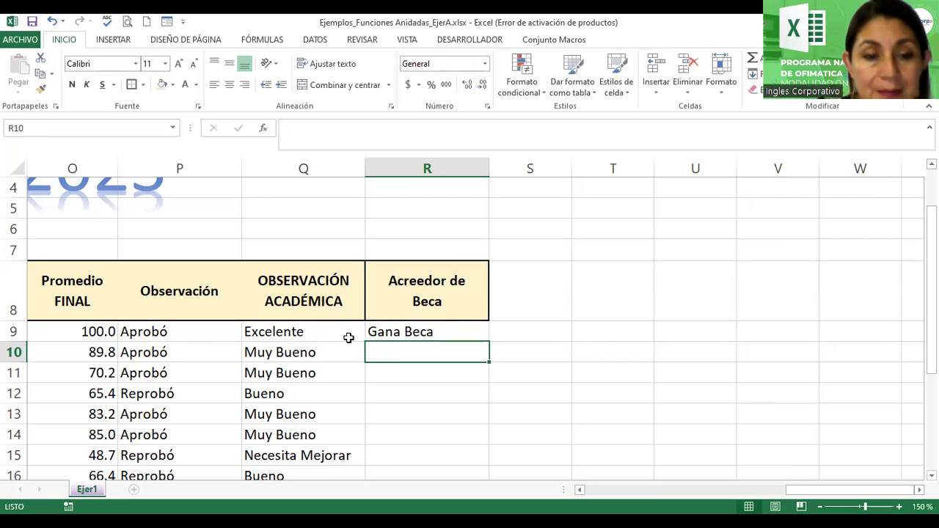
# Recommit R9's scholarship formula and fill it down through R15.
pyautogui.doubleClick(445, 334)
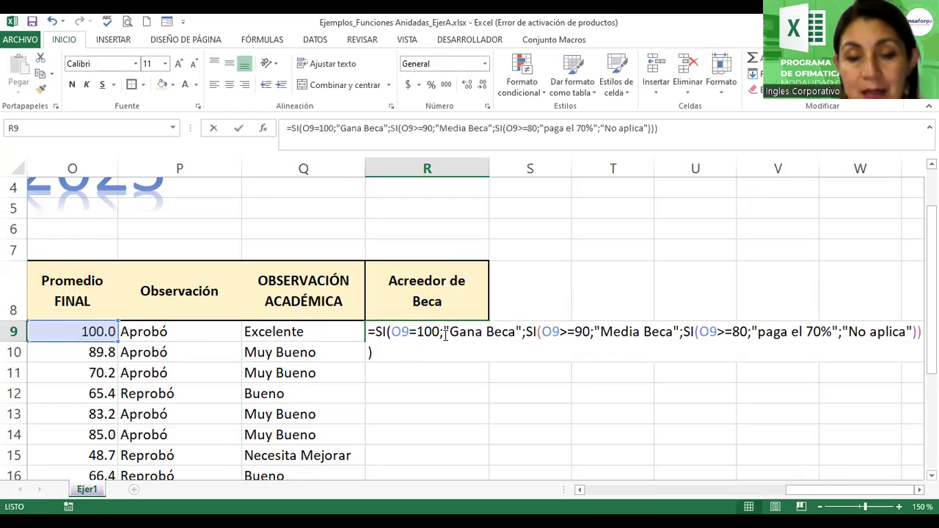
pyautogui.press('Return')
pyautogui.click(444, 334)
pyautogui.moveTo(490, 343); pyautogui.dragTo(488, 459)
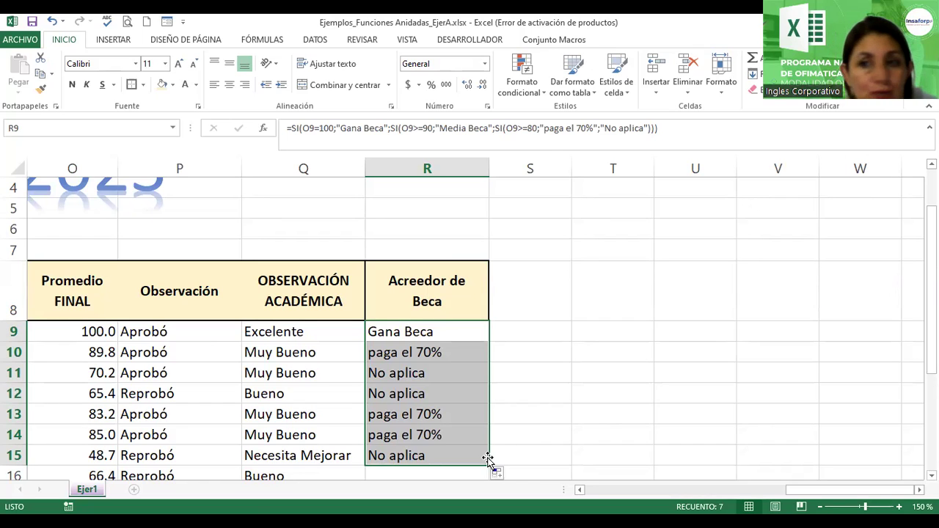
# Drag R15's fill handle to copy the scholarship formula into R16 and R17.
pyautogui.click(477, 457)
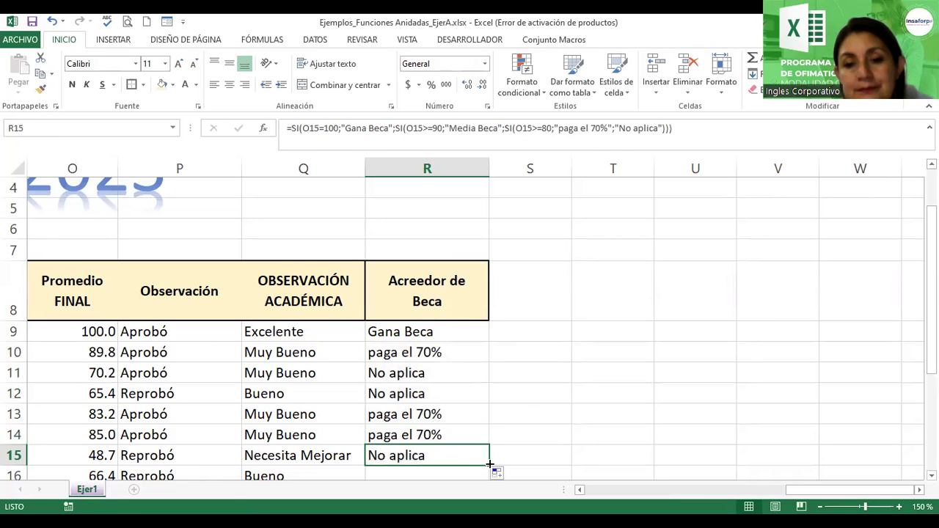
pyautogui.moveTo(489, 466); pyautogui.dragTo(486, 364)
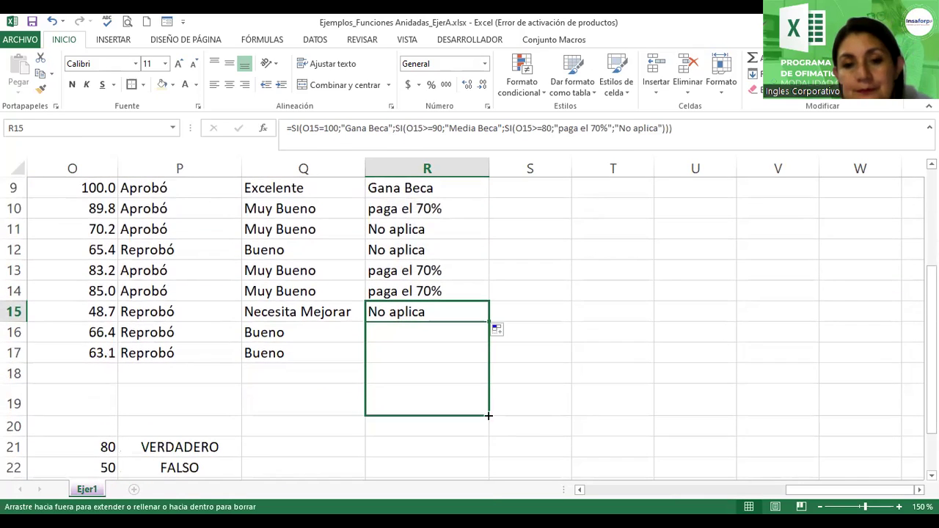
pyautogui.moveTo(486, 364); pyautogui.dragTo(486, 364)
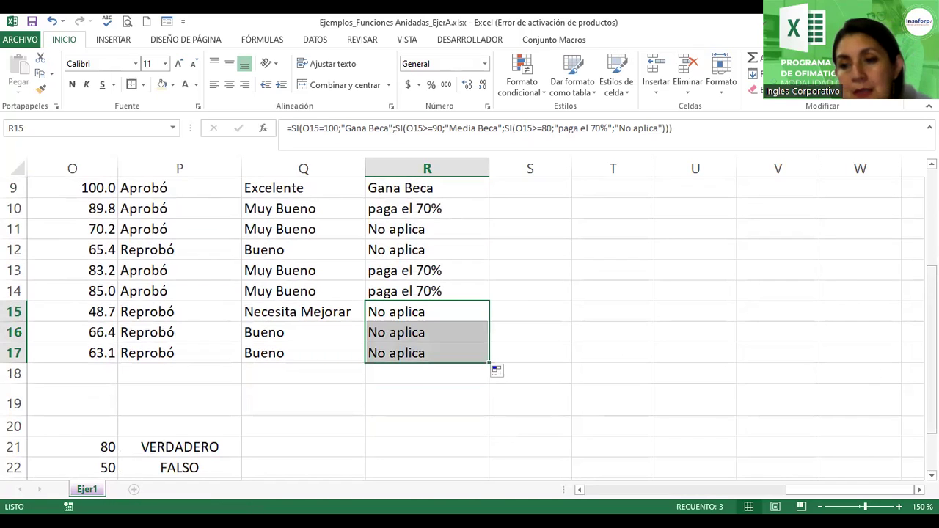
pyautogui.scroll(2, 474, 325)
pyautogui.scroll(2, 474, 325)
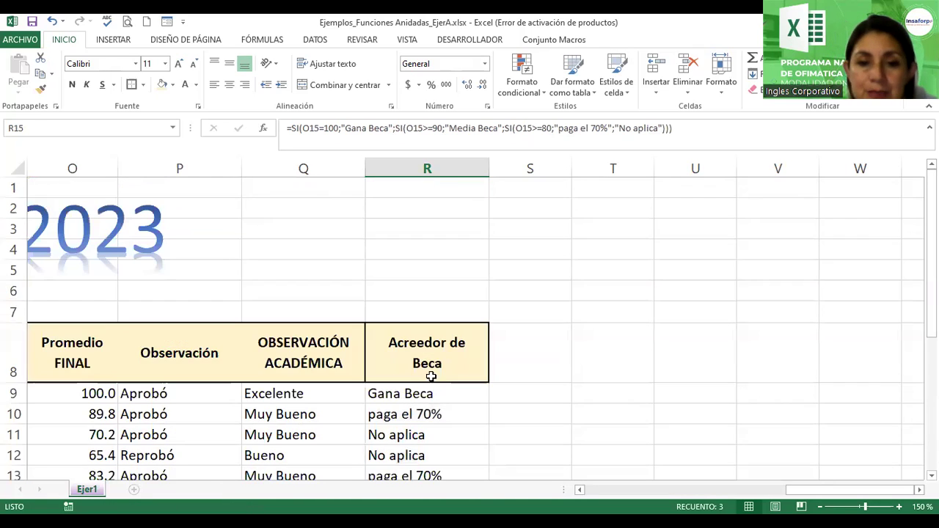
# Open R9's scholarship formula in-cell to review its Gana Beca, Media Beca and paga el 70% conditions.
pyautogui.doubleClick(403, 393)
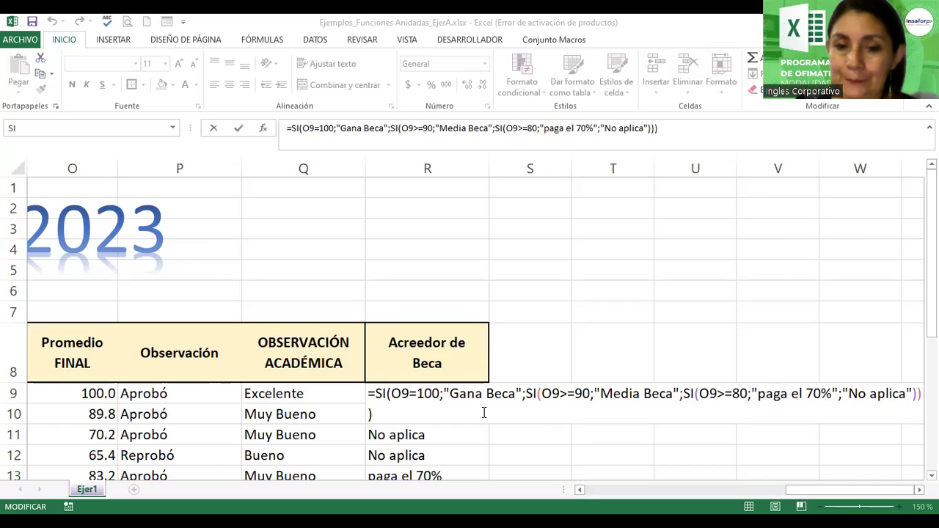
pyautogui.click(402, 394)
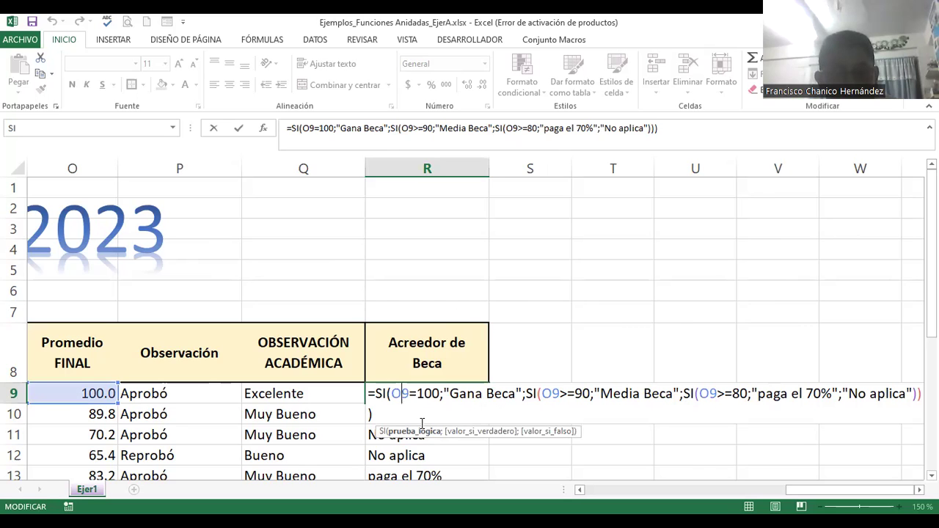
pyautogui.press('Return')
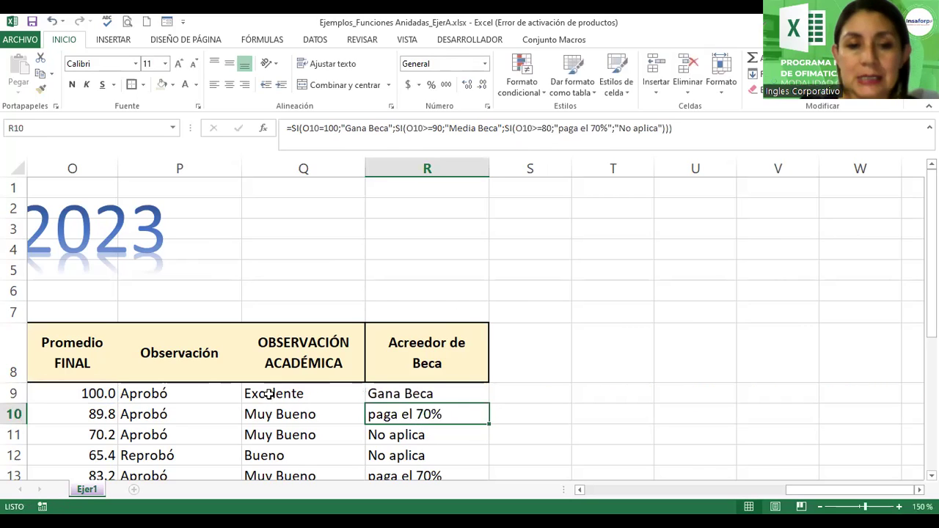
pyautogui.doubleClick(269, 394)
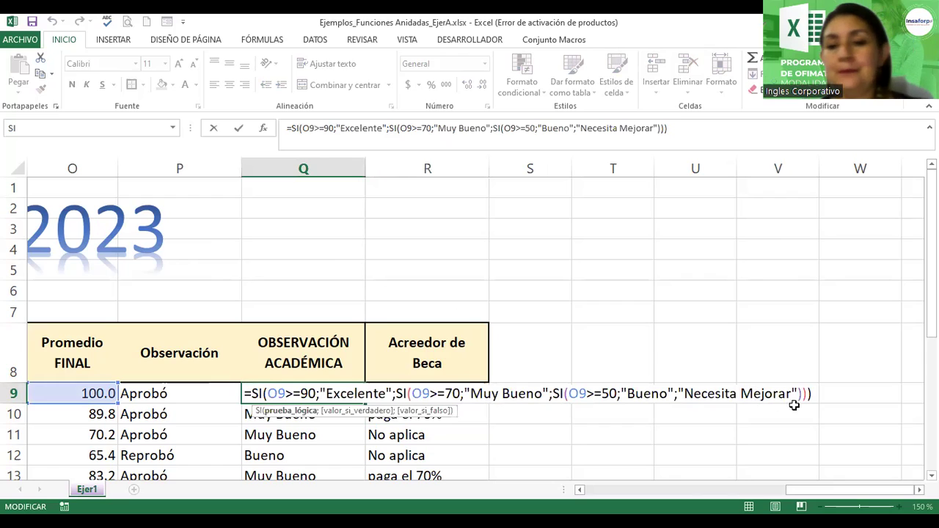
pyautogui.click(817, 393)
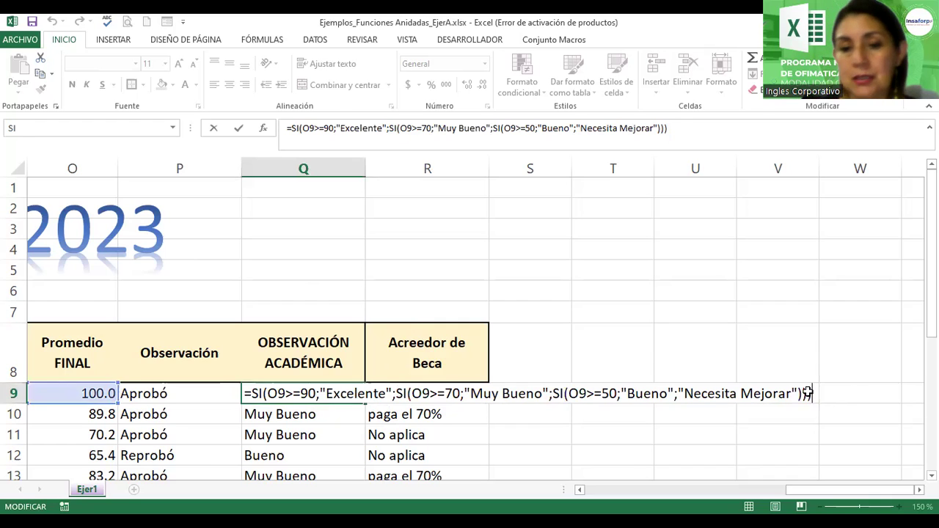
pyautogui.press('Return')
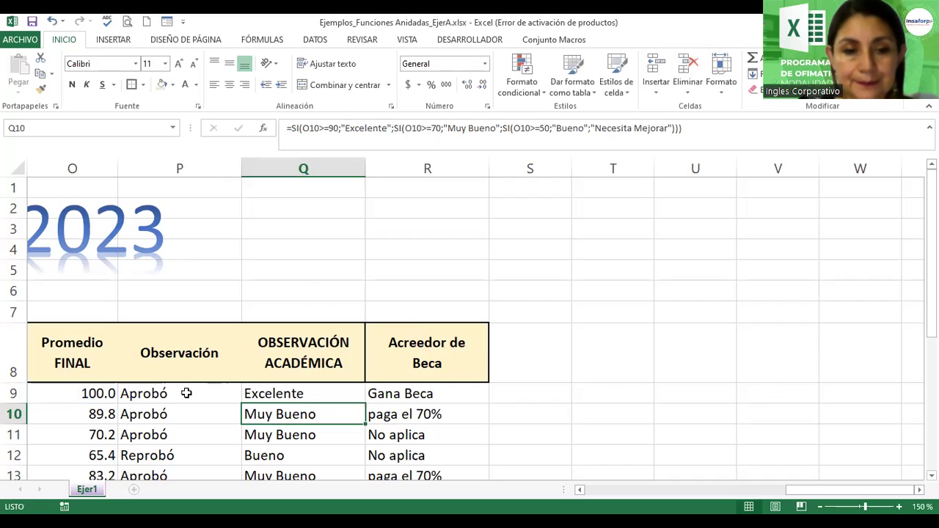
# Review P9's Aprobó/Reprobó formula and recommit it unchanged.
pyautogui.doubleClick(185, 393)
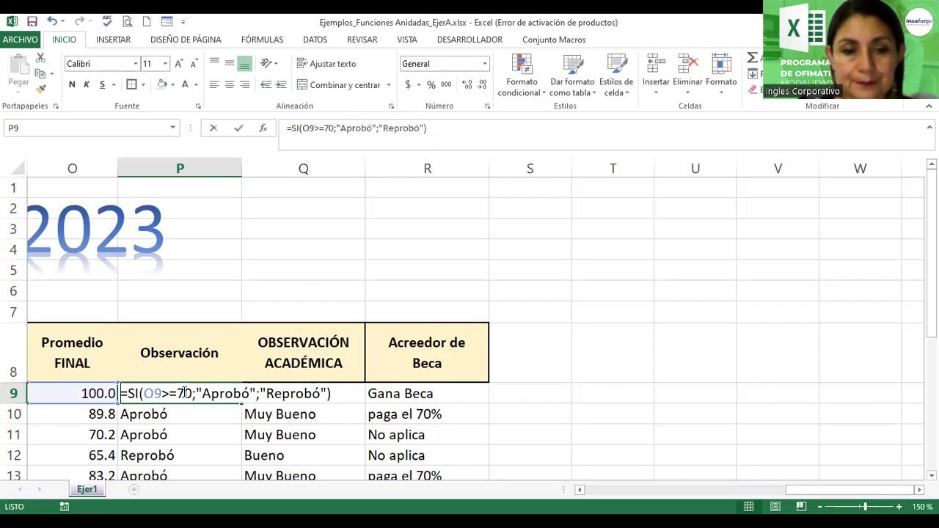
pyautogui.click(338, 389)
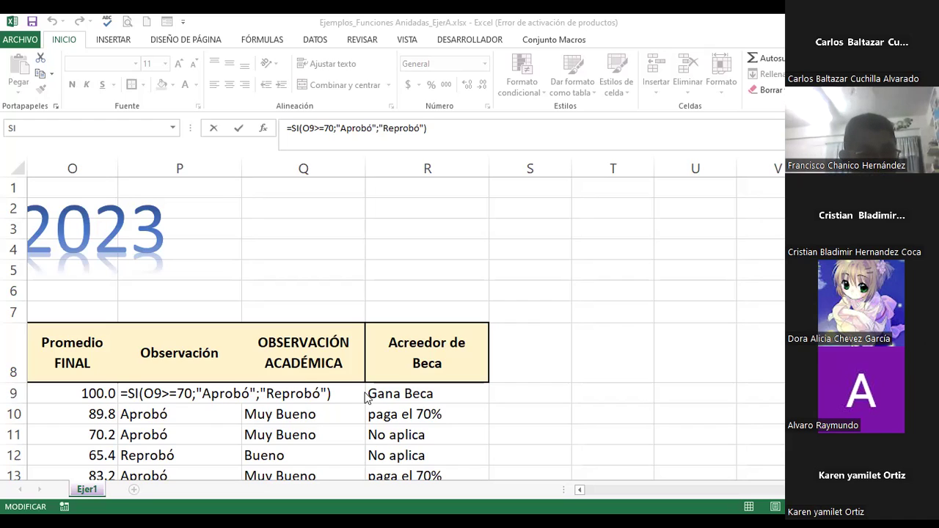
pyautogui.press('Return')
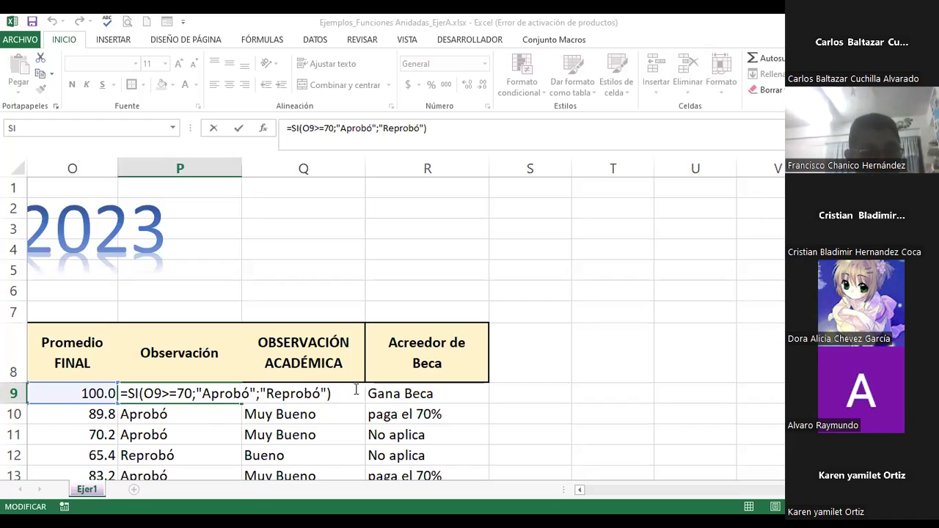
# Cancel the stray Q9 edit and zoom out to show the whole gradebook table.
pyautogui.doubleClick(303, 394)
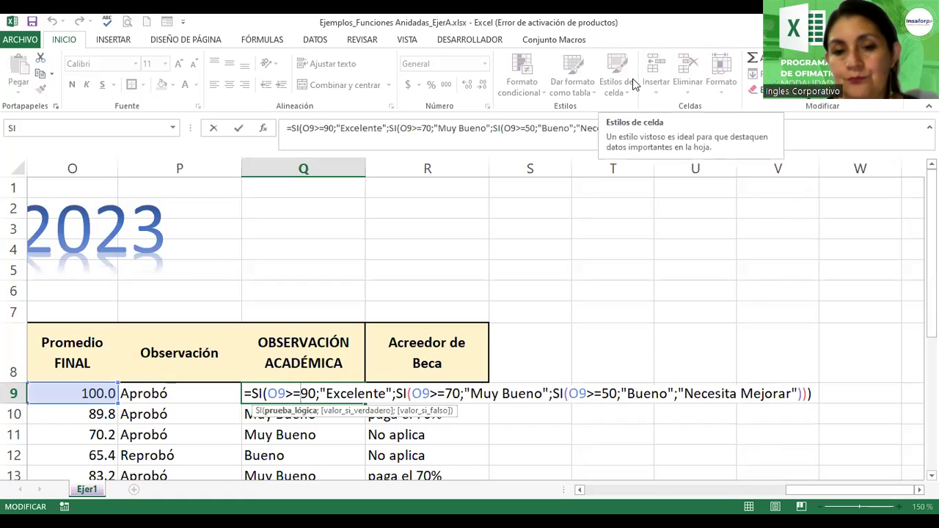
pyautogui.click(825, 395)
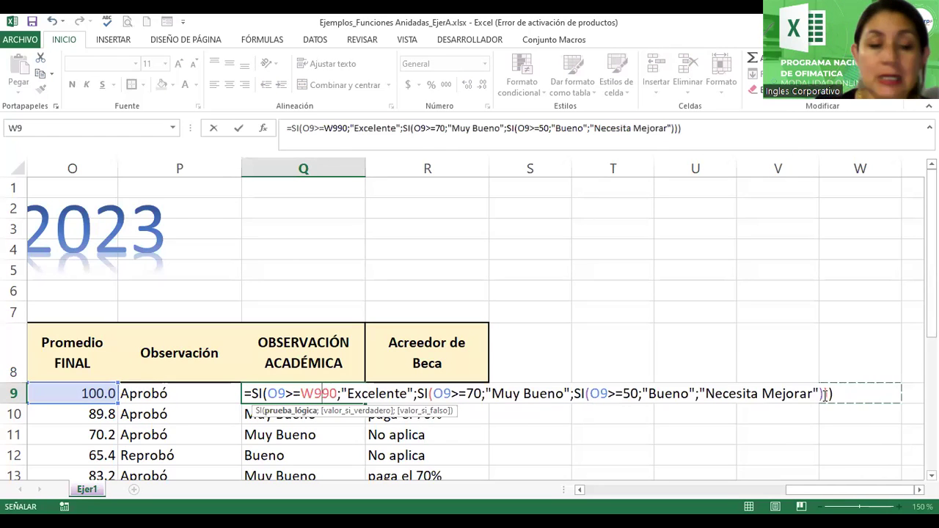
pyautogui.press('Escape')
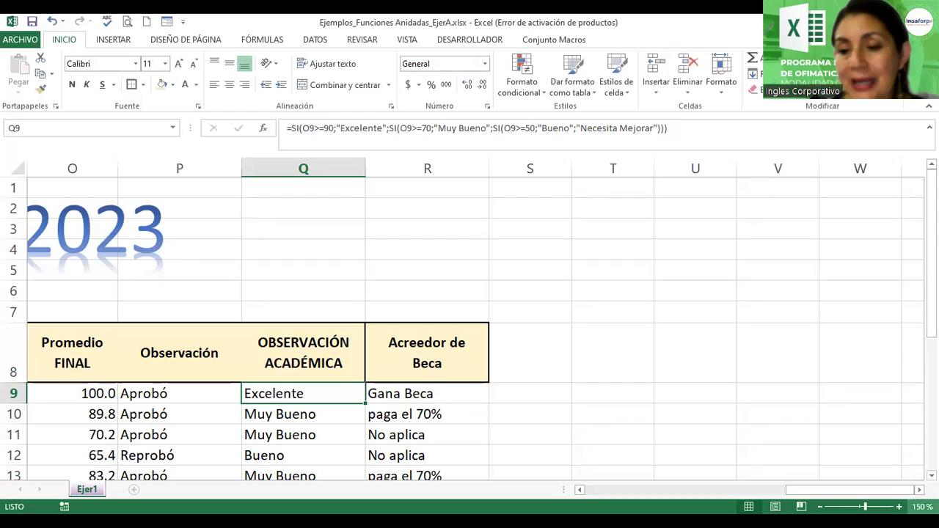
pyautogui.moveTo(864, 506); pyautogui.dragTo(860, 506)
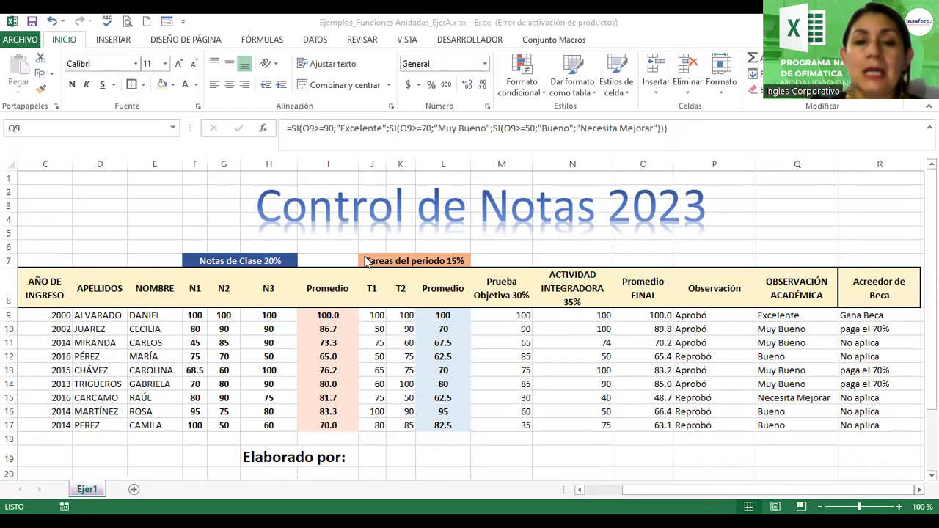
# Select the table range A8:R17, from the No. header through row 17.
pyautogui.click(32, 281)
pyautogui.press('Left')
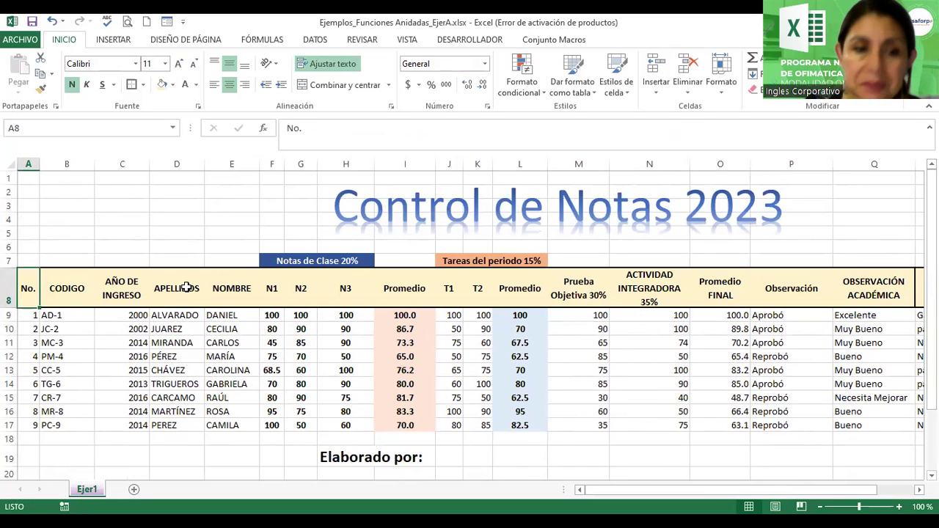
pyautogui.hotkey('shift', 'Right')
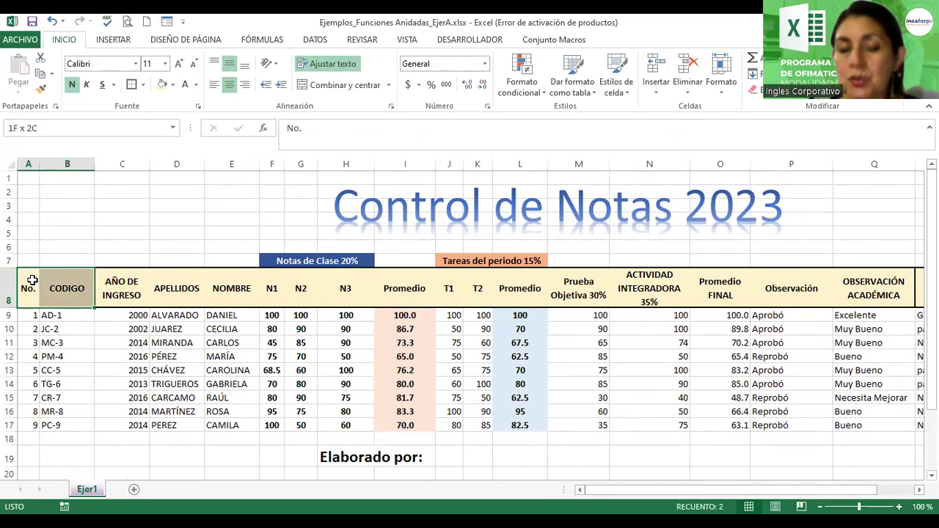
pyautogui.hotkey('shift', 'Right')
pyautogui.hotkey('shift', 'Right')
pyautogui.hotkey('shift', 'Right')
pyautogui.hotkey('shift', 'Down')
pyautogui.hotkey('shift', 'Down')
pyautogui.hotkey('shift', 'Down')
pyautogui.hotkey('shift', 'Down')
pyautogui.hotkey('shift', 'Down')
pyautogui.hotkey('shift', 'Down')
pyautogui.hotkey('shift', 'Down')
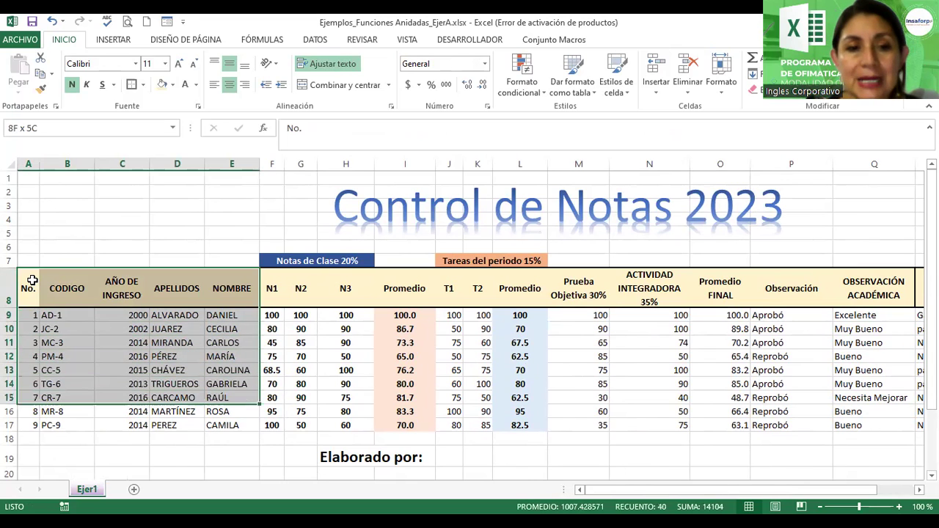
pyautogui.hotkey('shift', 'Down')
pyautogui.hotkey('shift', 'Down')
pyautogui.hotkey('shift', 'Down')
pyautogui.hotkey('shift', 'Up')
pyautogui.hotkey('shift', 'Right')
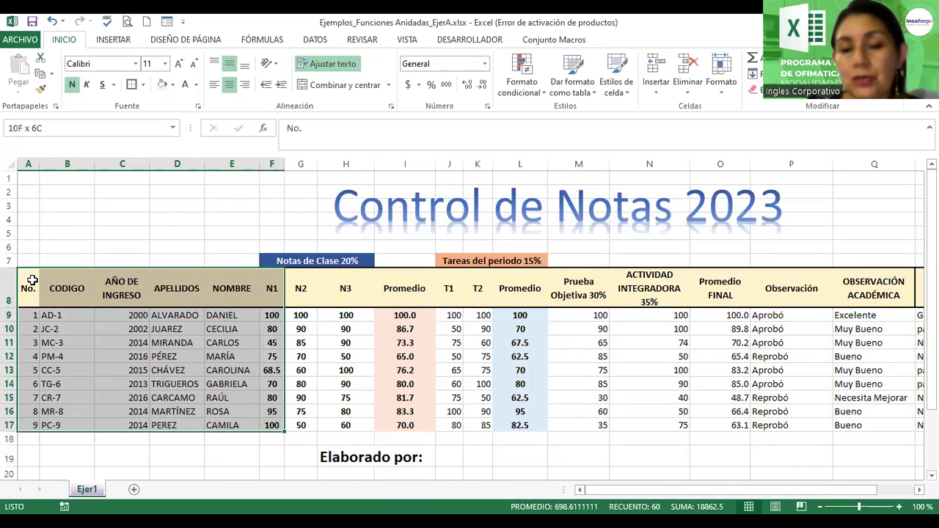
pyautogui.hotkey('shift', 'Right')
pyautogui.hotkey('shift', 'Right')
pyautogui.hotkey('shift', 'Right')
pyautogui.hotkey('shift', 'Right')
pyautogui.hotkey('shift', 'Right')
pyautogui.hotkey('shift', 'Right')
pyautogui.hotkey('shift', 'Right')
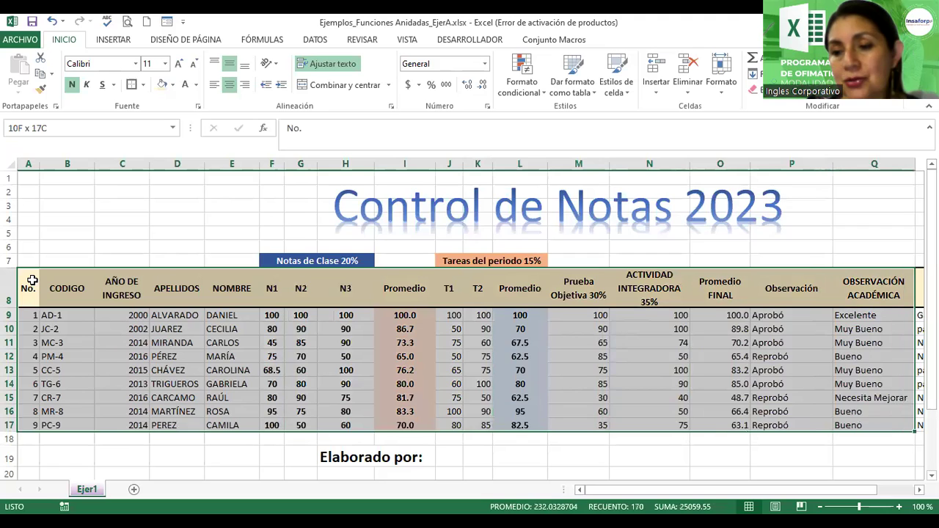
pyautogui.hotkey('shift', 'Right')
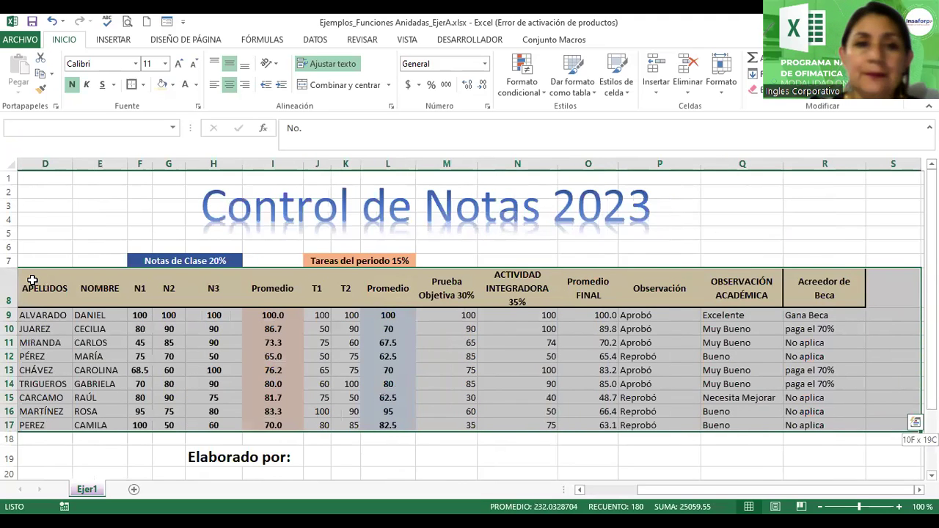
pyautogui.hotkey('ctrl', 'BackSpace')
# Apply Todos los bordes and a thick outer box border to the selected table.
pyautogui.click(142, 88)
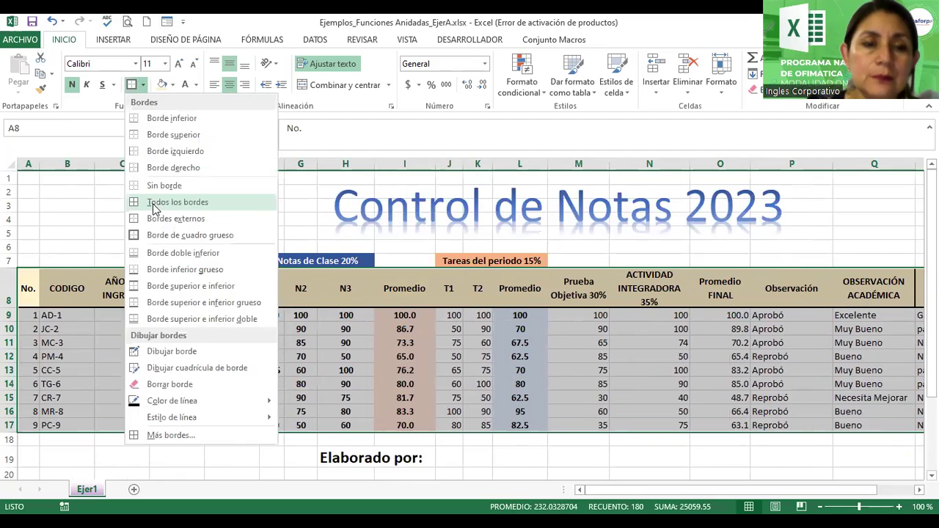
pyautogui.click(152, 203)
pyautogui.click(143, 88)
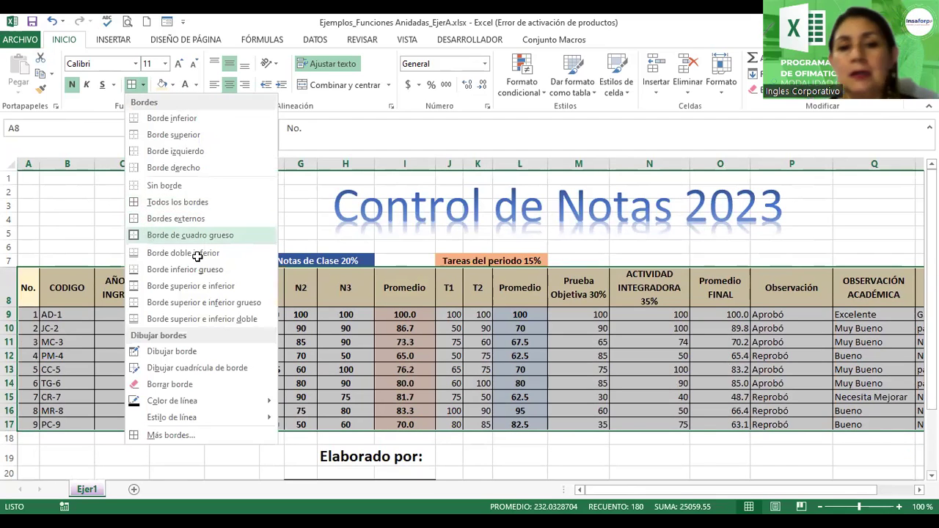
pyautogui.click(151, 235)
pyautogui.click(576, 438)
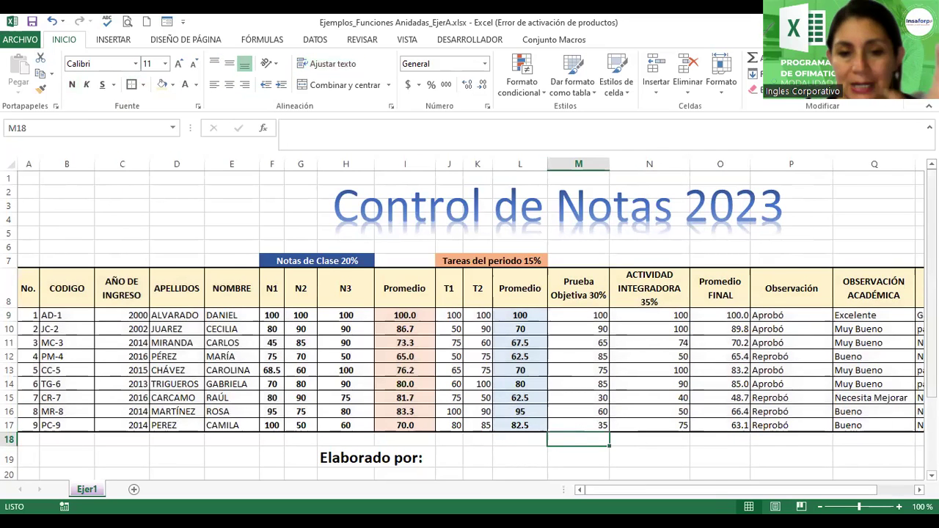
pyautogui.scroll(-2, 470, 323)
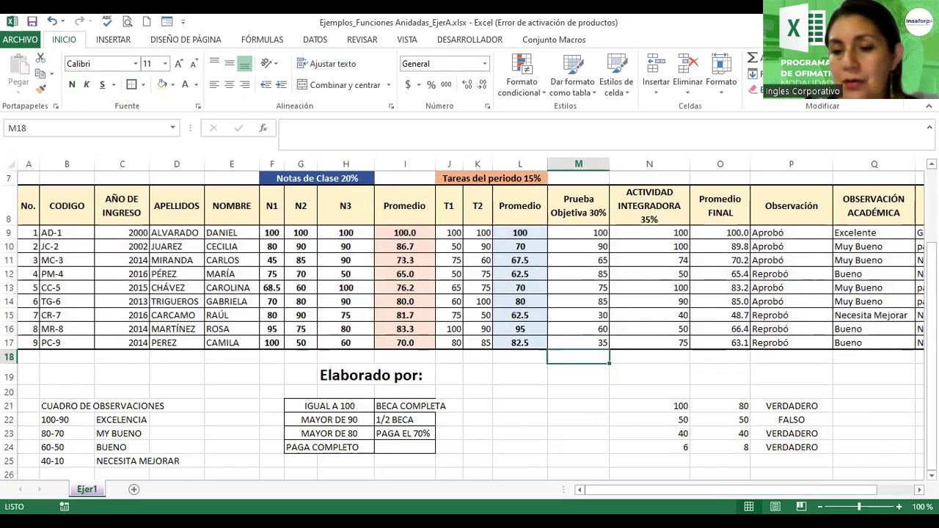
pyautogui.click(819, 506)
pyautogui.click(819, 506)
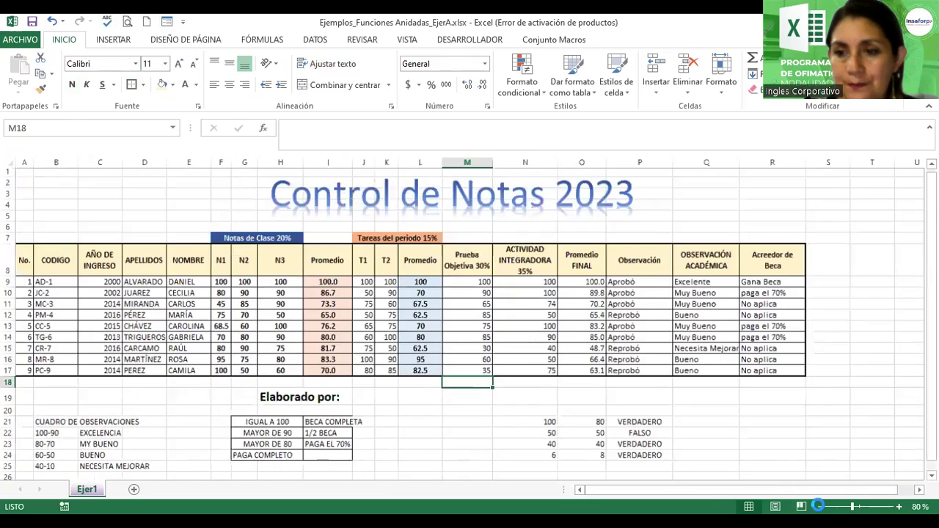
pyautogui.click(819, 507)
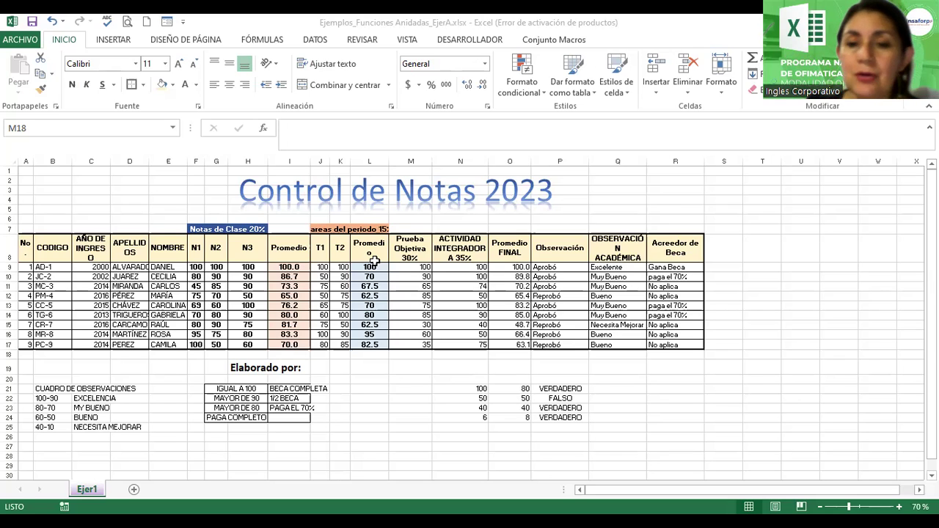
# Draw a left-and-up bent block arrow from the Formas gallery beside the grades table.
pyautogui.click(111, 41)
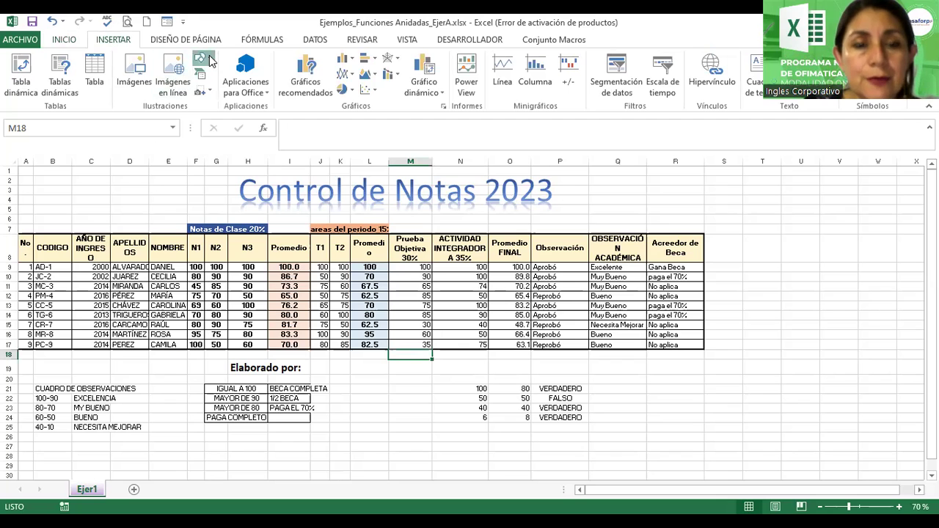
pyautogui.click(208, 57)
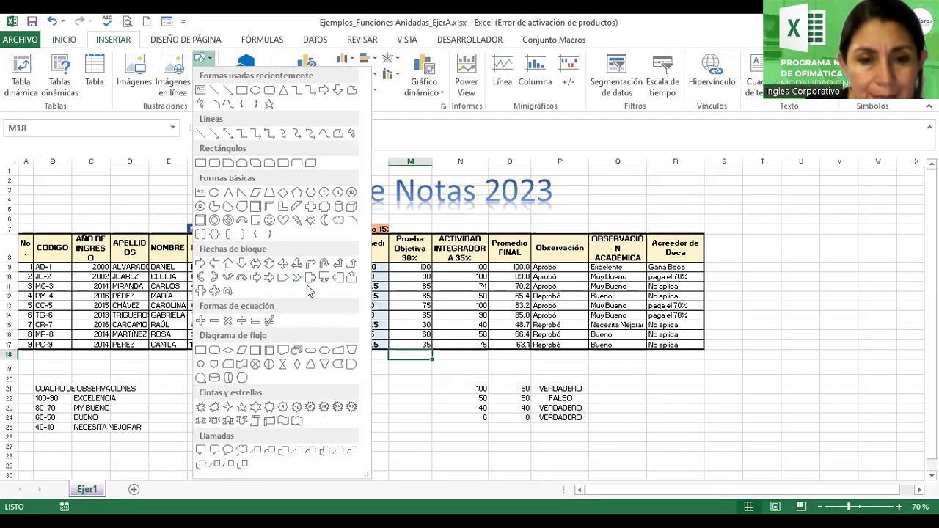
pyautogui.click(338, 264)
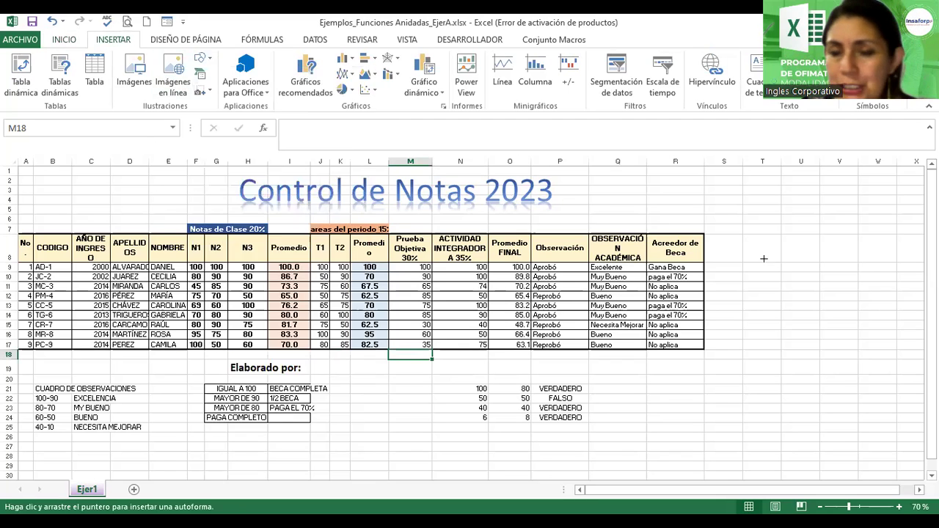
pyautogui.moveTo(769, 234); pyautogui.dragTo(716, 357)
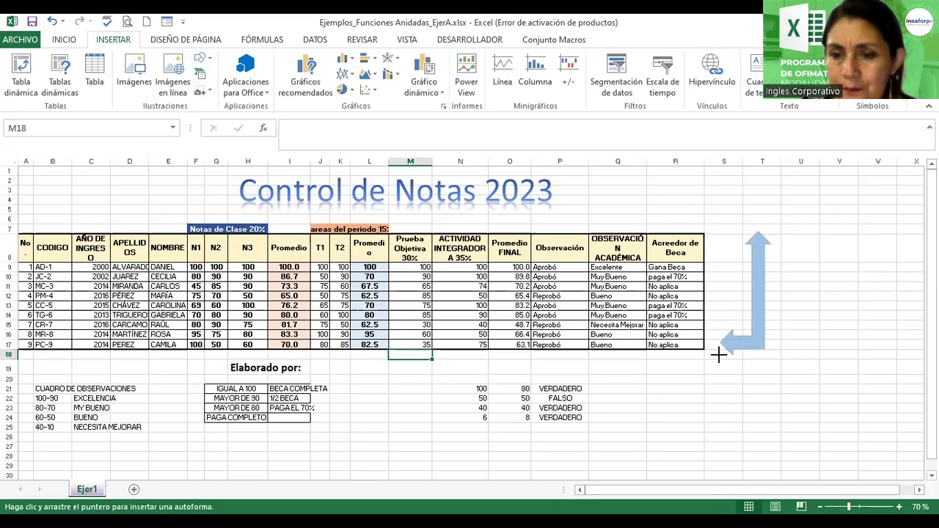
pyautogui.moveTo(716, 358); pyautogui.dragTo(717, 358)
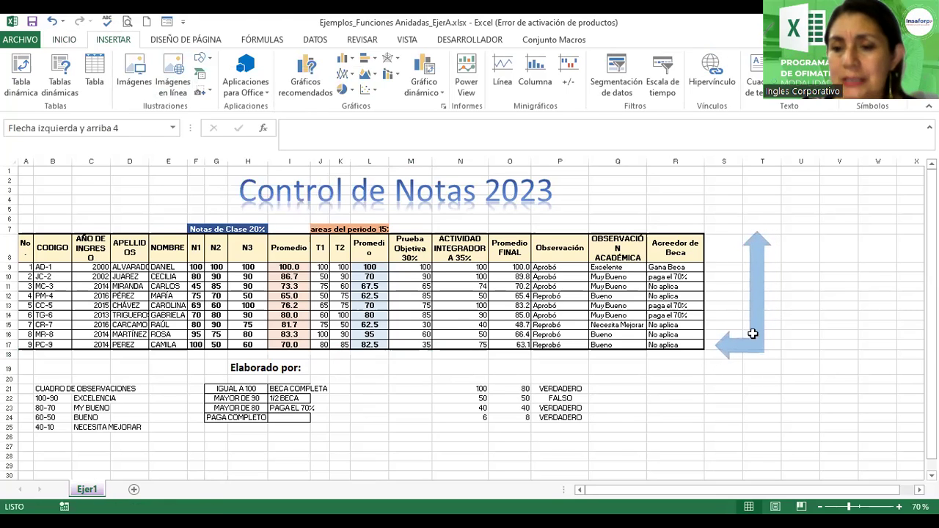
pyautogui.click(810, 288)
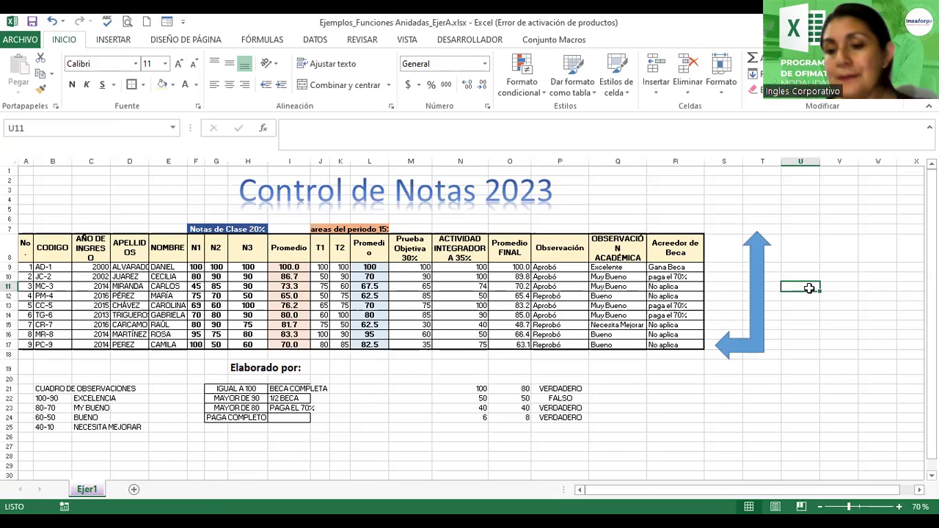
# Search online images for 'salon de clases' and insert two classroom photos.
pyautogui.click(115, 41)
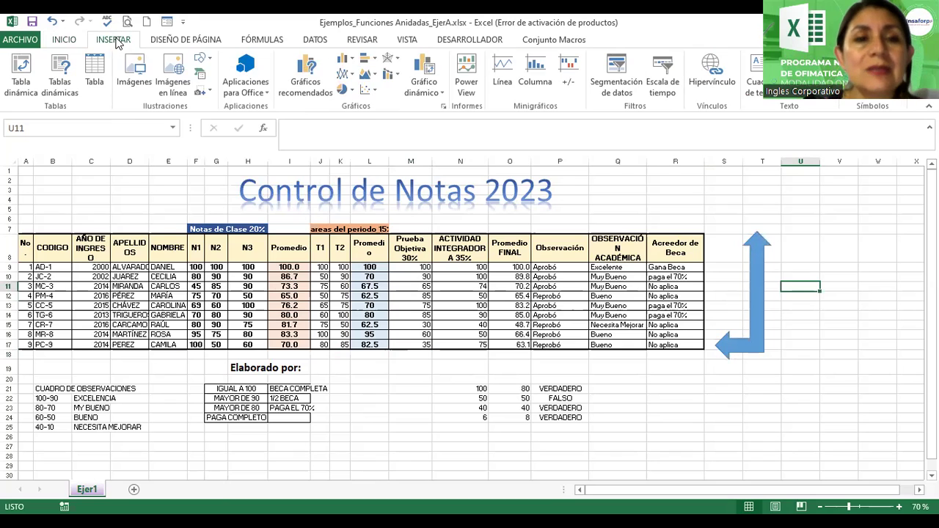
pyautogui.click(178, 73)
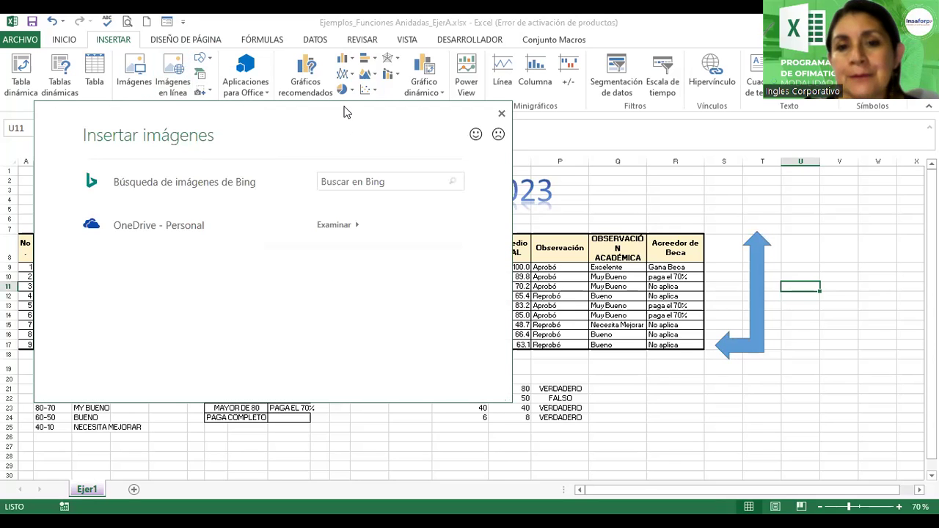
pyautogui.click(489, 332)
pyautogui.write('salon de clases')
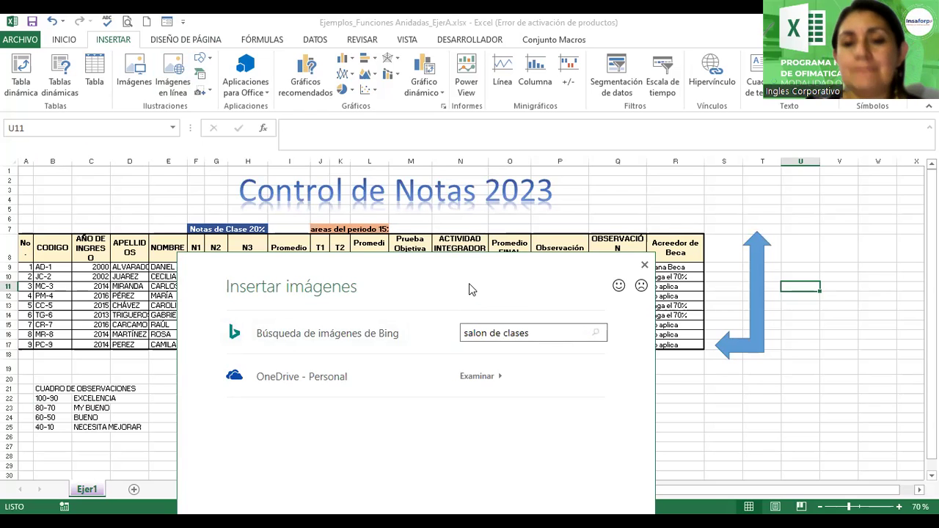
pyautogui.press('Return')
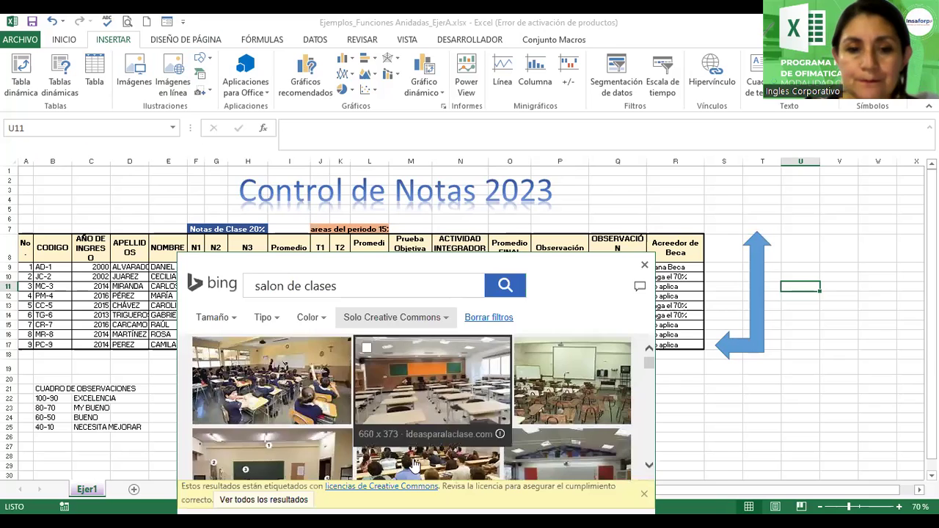
pyautogui.click(288, 397)
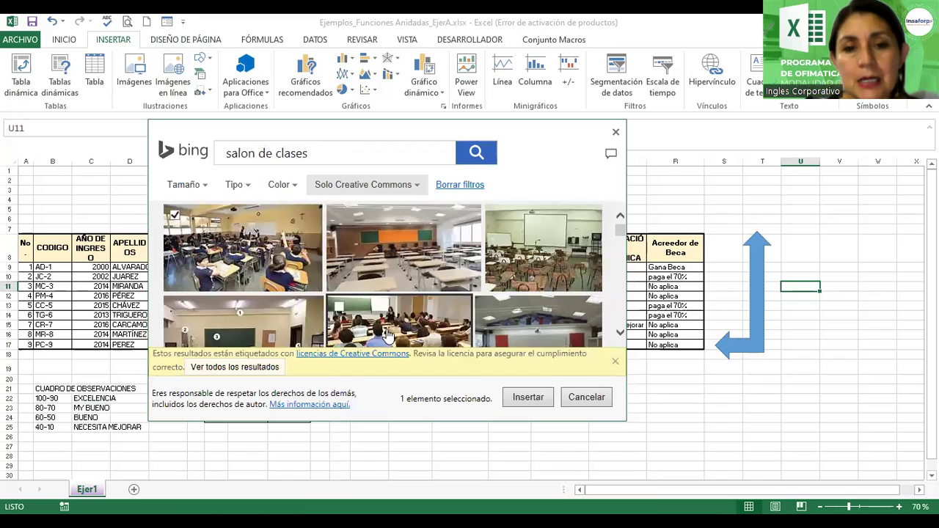
pyautogui.click(435, 342)
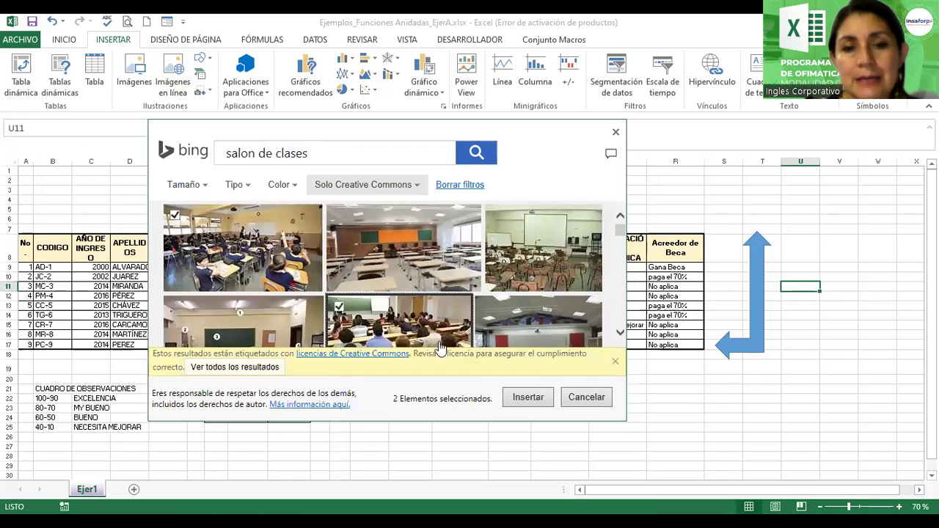
pyautogui.click(534, 398)
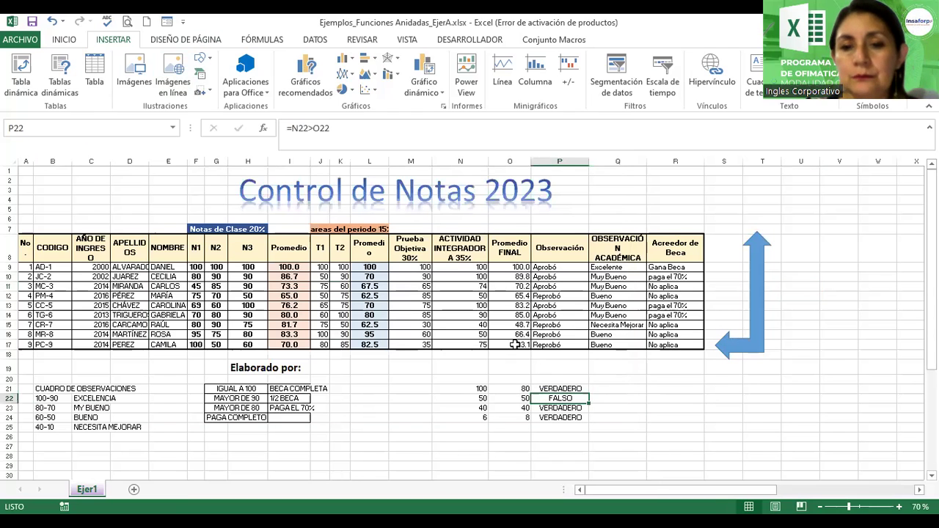
# Shrink one classroom photo and delete the extra photo on the right.
pyautogui.moveTo(829, 342); pyautogui.dragTo(428, 295)
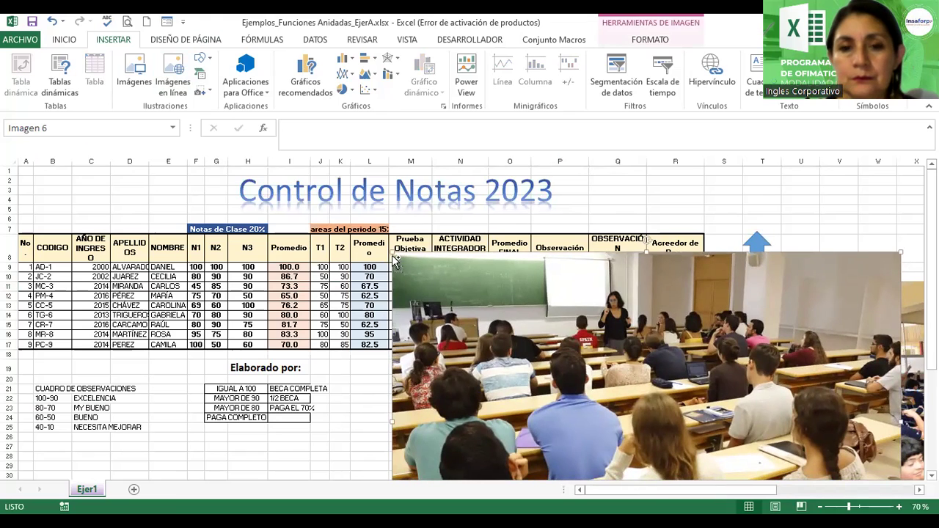
pyautogui.moveTo(511, 291)
pyautogui.mouseDown()
pyautogui.moveTo(661, 407)
pyautogui.moveTo(613, 388)
pyautogui.mouseUp()
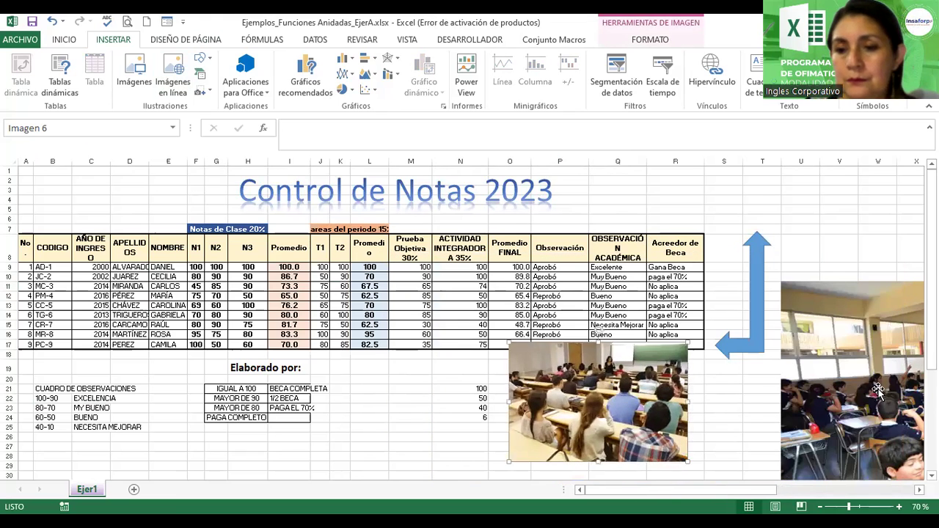
pyautogui.click(860, 382)
pyautogui.press('Delete')
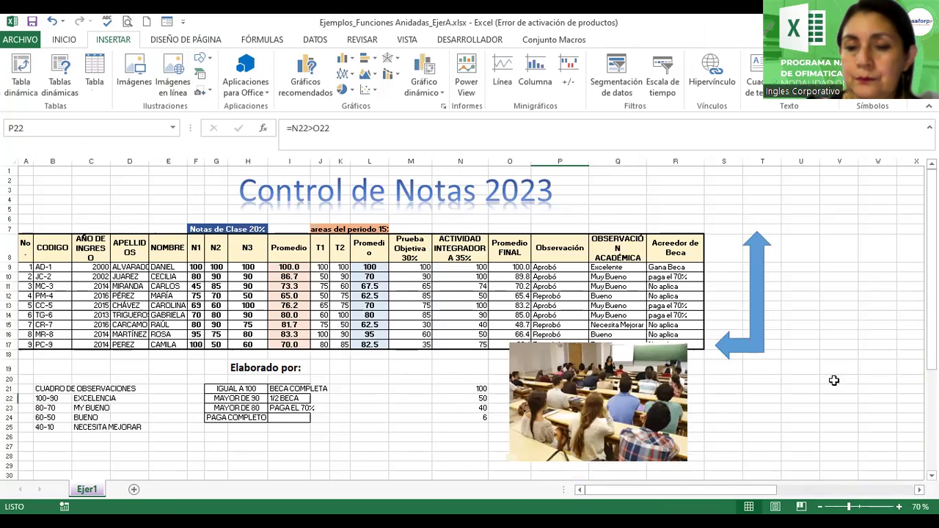
# Position the remaining photo under the blue arrow, beside the VERDADERO/FALSO results.
pyautogui.moveTo(718, 385)
pyautogui.mouseDown()
pyautogui.moveTo(815, 362)
pyautogui.moveTo(716, 433)
pyautogui.mouseUp()
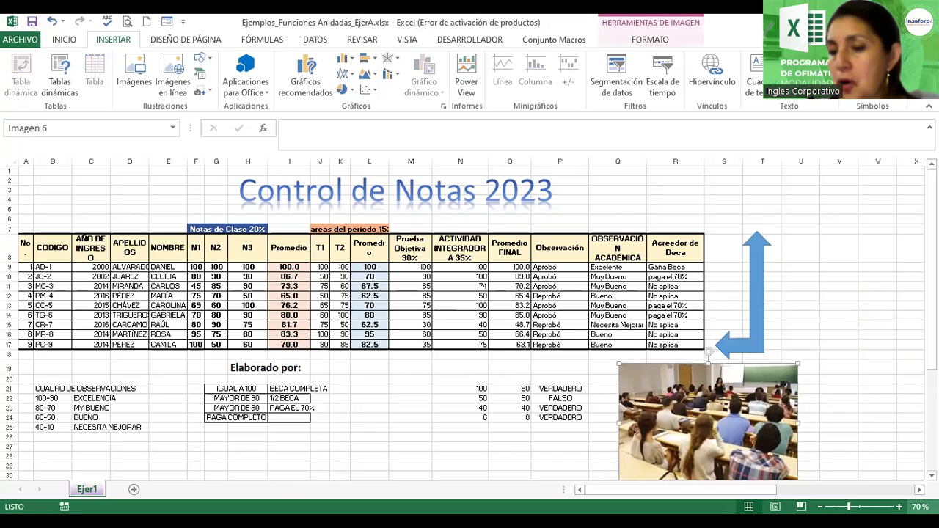
pyautogui.click(932, 476)
pyautogui.click(932, 475)
pyautogui.click(932, 475)
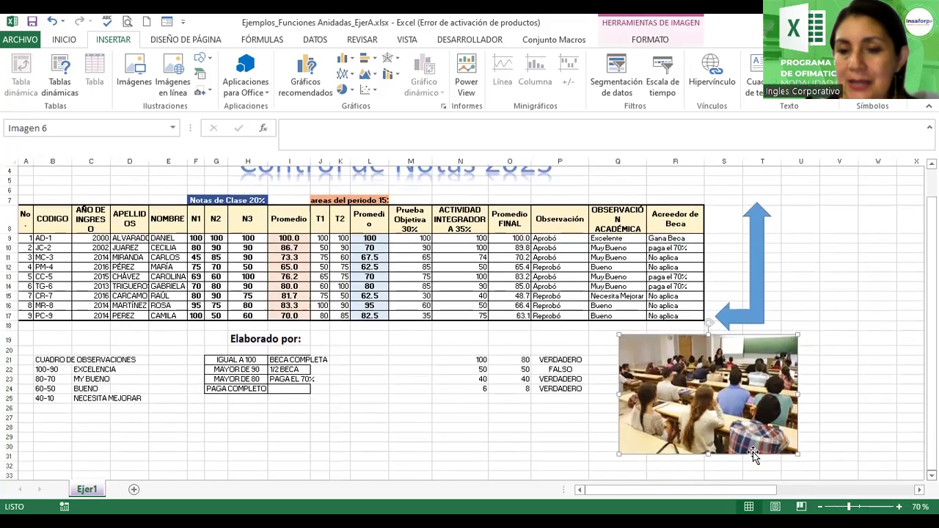
pyautogui.moveTo(798, 455); pyautogui.dragTo(790, 448)
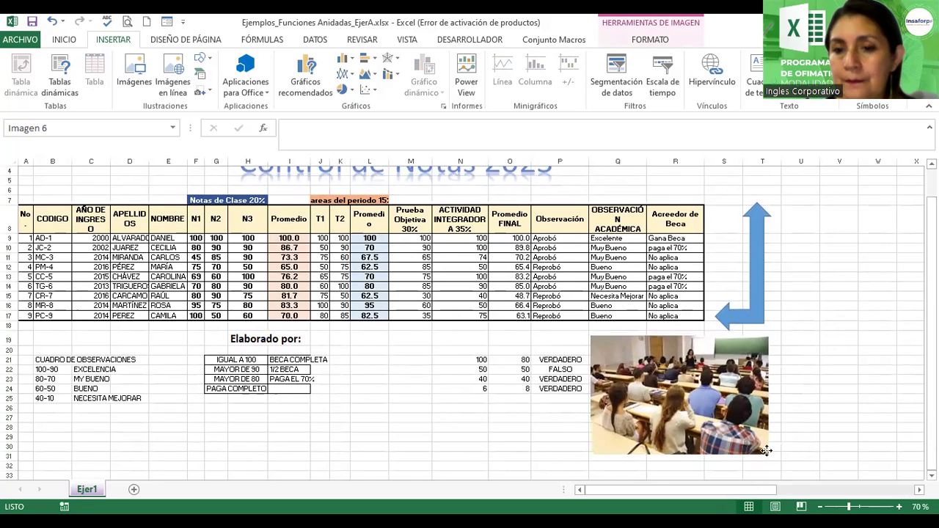
pyautogui.moveTo(790, 448); pyautogui.dragTo(763, 446)
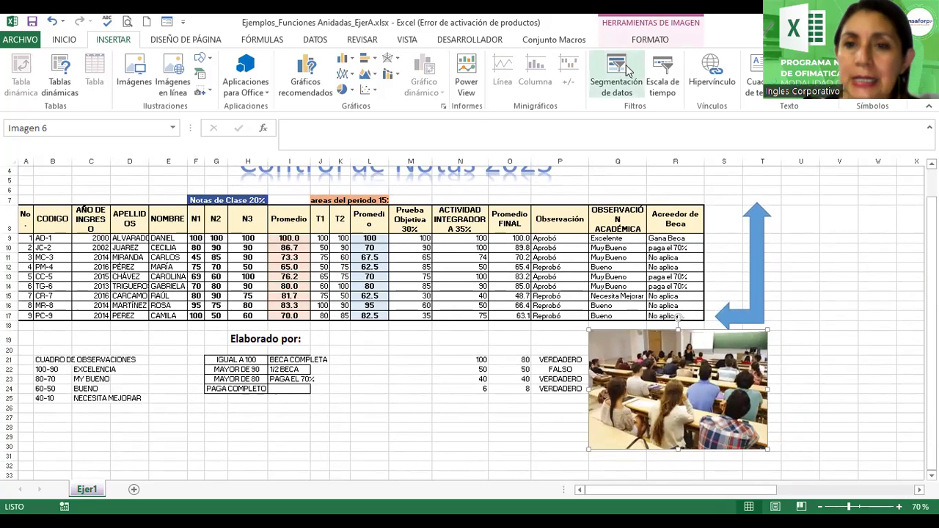
pyautogui.click(643, 45)
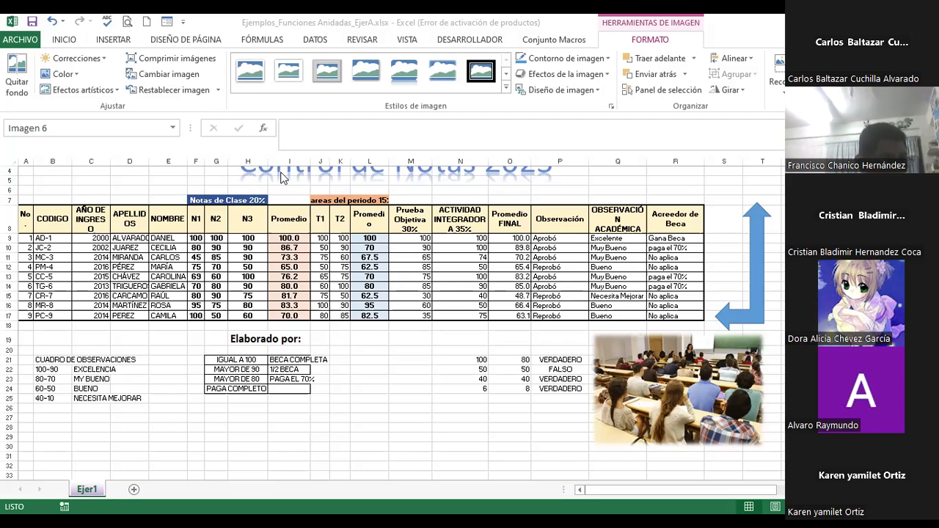
# Edit R9's nested SI Acreedor de Beca formula and select its full text in the formula bar.
pyautogui.click(677, 239)
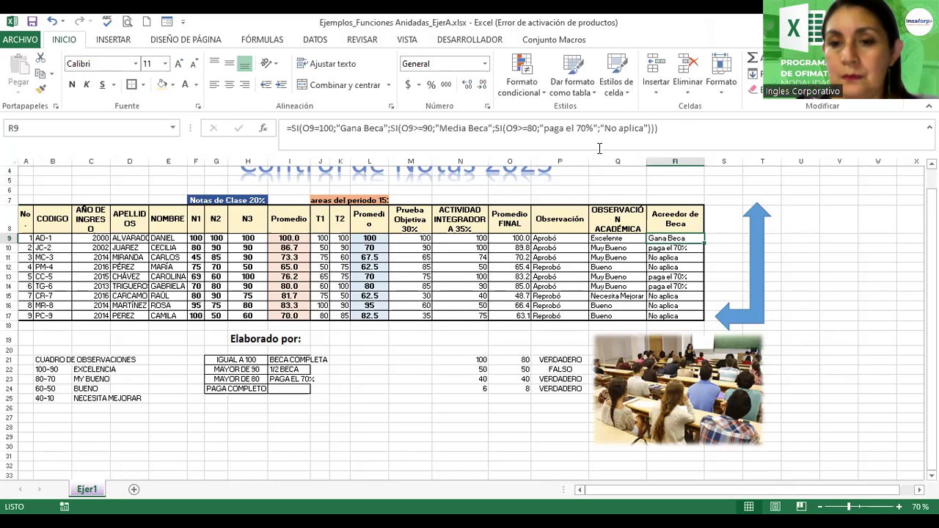
pyautogui.click(677, 239)
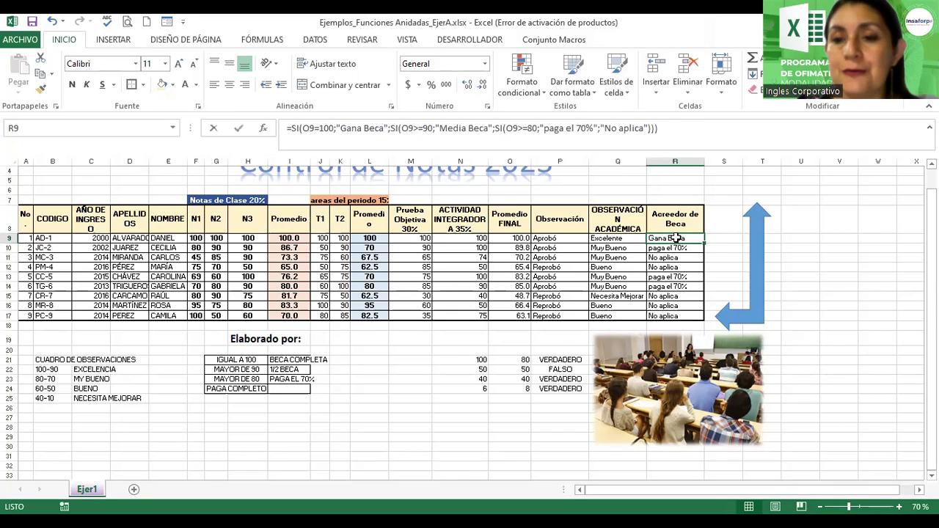
pyautogui.doubleClick(677, 239)
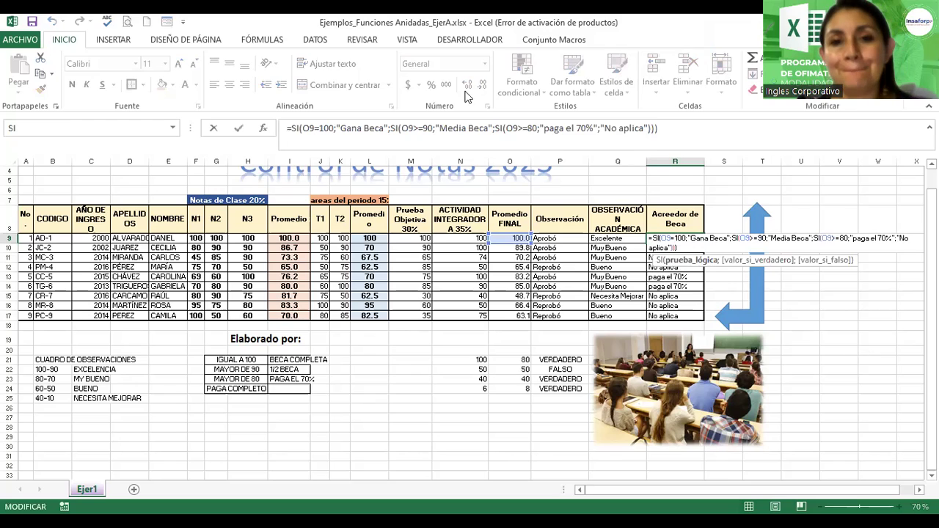
pyautogui.moveTo(672, 129); pyautogui.dragTo(286, 129)
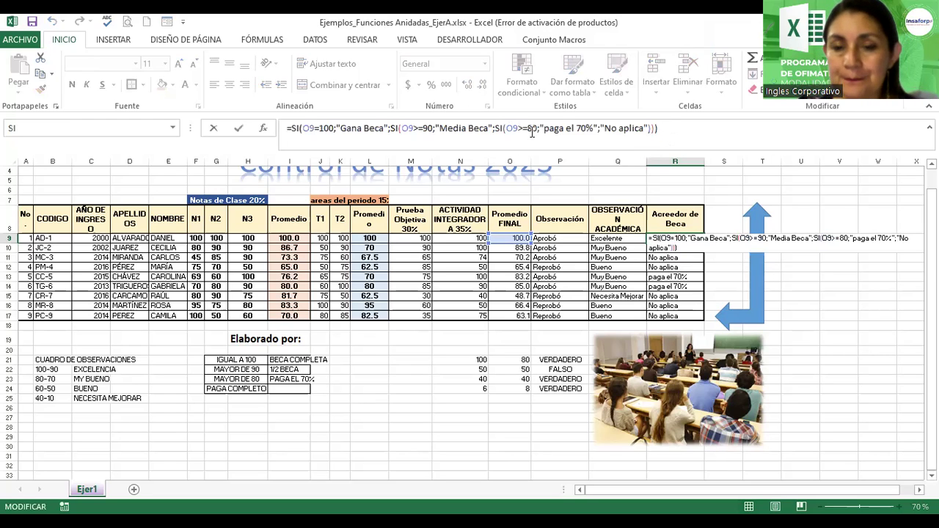